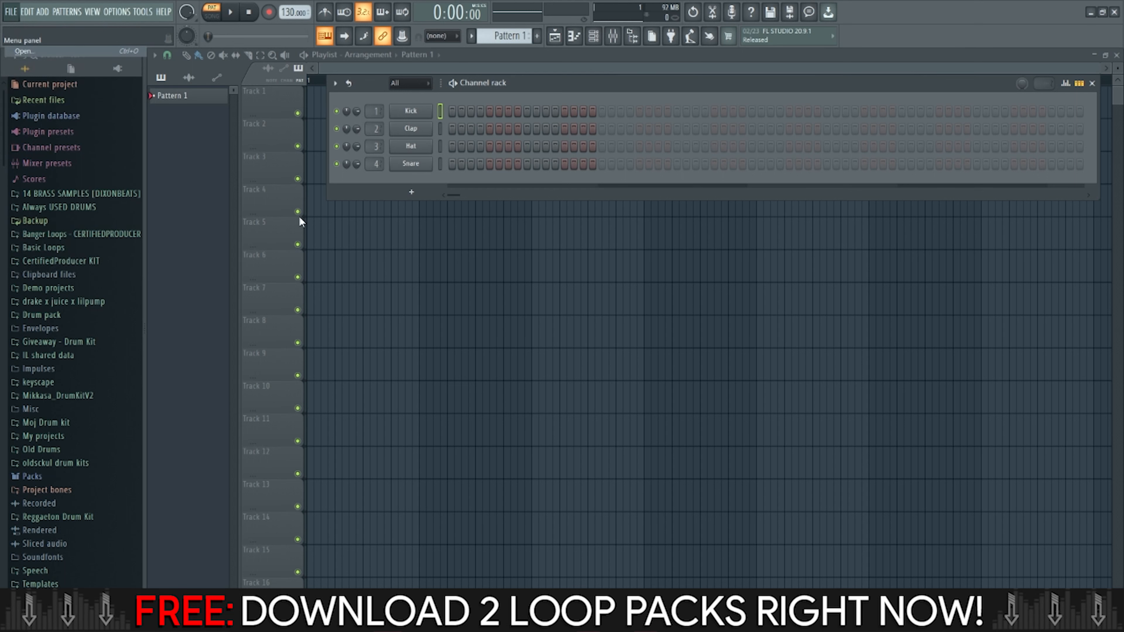
Browse to the Beats NEW PC folder on the Sistem (G:) drive to open a project.
key("ctrl+o")
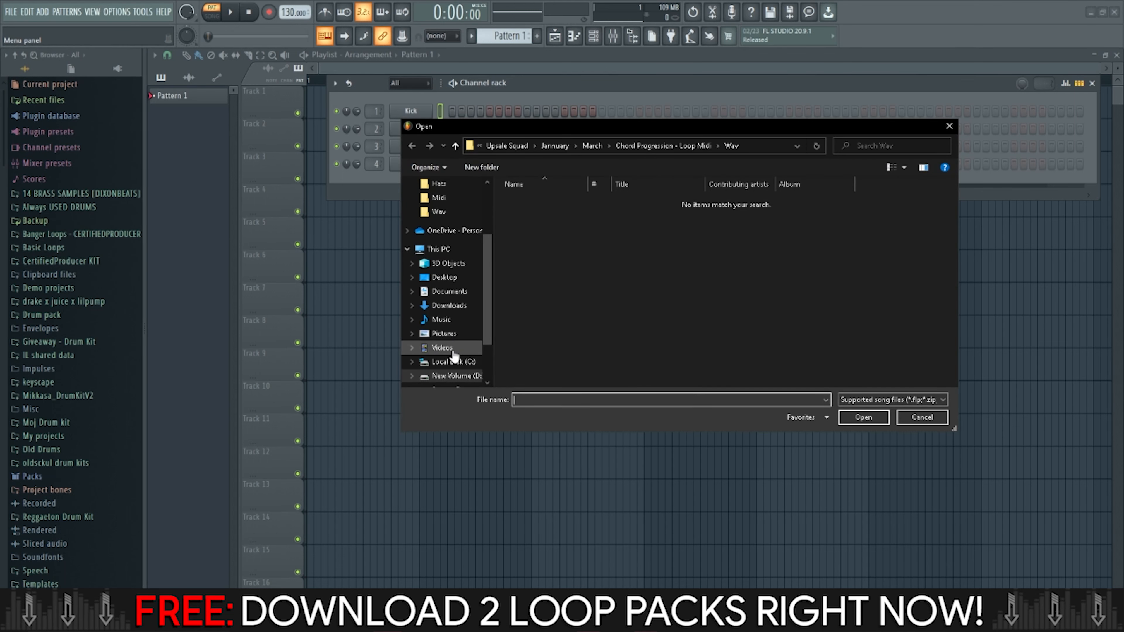
scroll(455, 354, "down", 2)
left_click(448, 361)
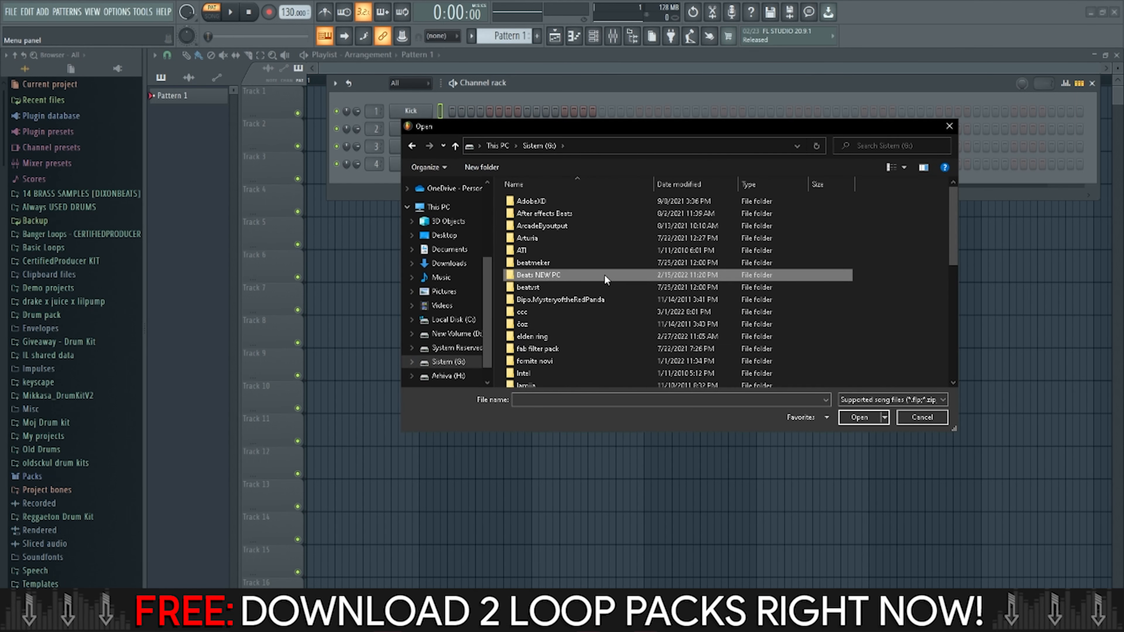
double_click(606, 279)
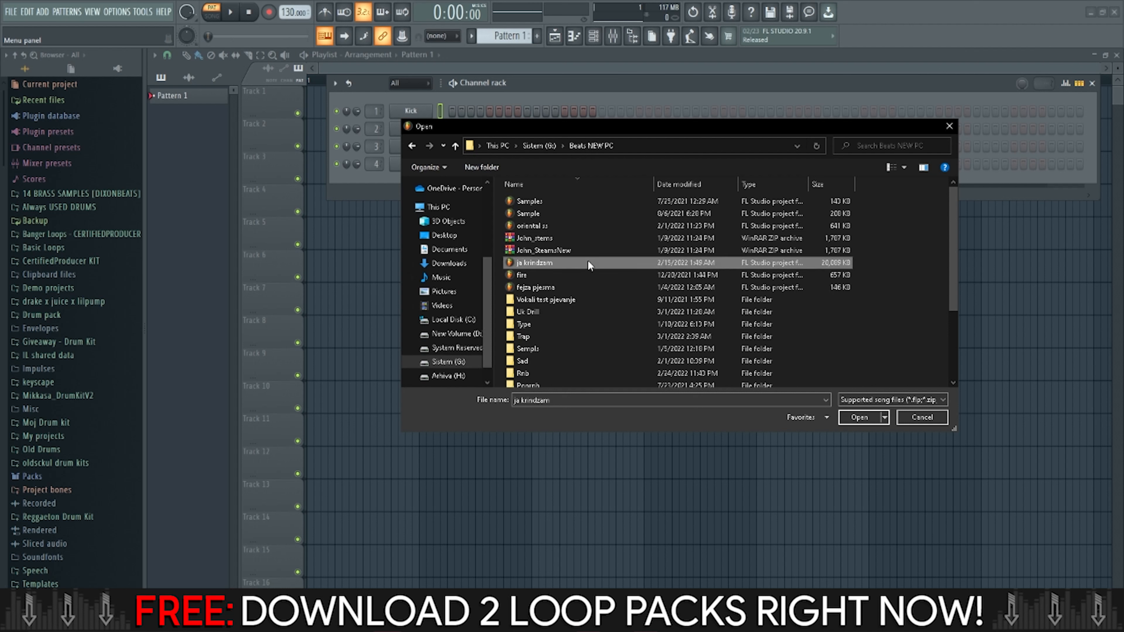
double_click(565, 315)
key("alt+Left")
scroll(575, 252, "down", 1)
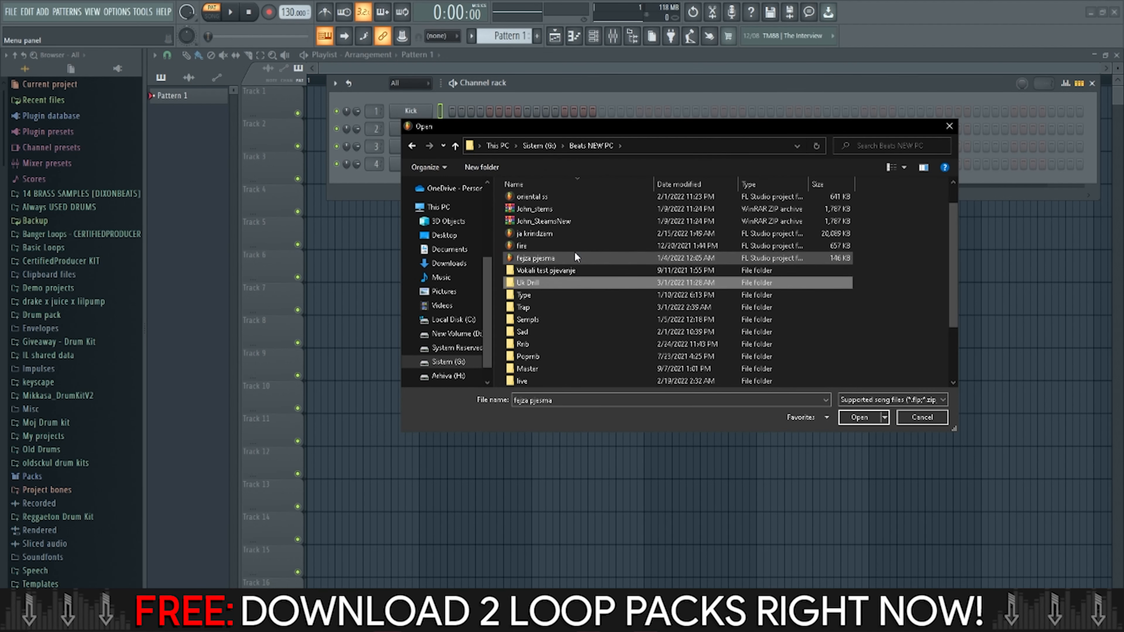
double_click(565, 269)
key("alt+Left")
Open the DrillBeats Live project from the CertifiedProducer folder.
scroll(564, 373, "down", 3)
double_click(564, 372)
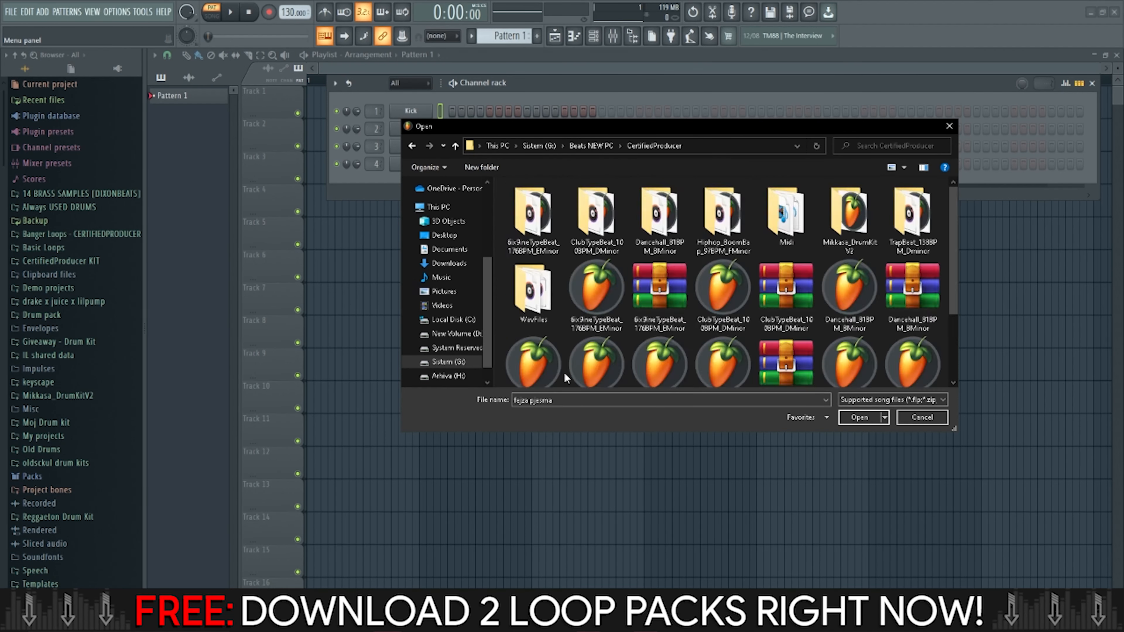
scroll(686, 288, "down", 1)
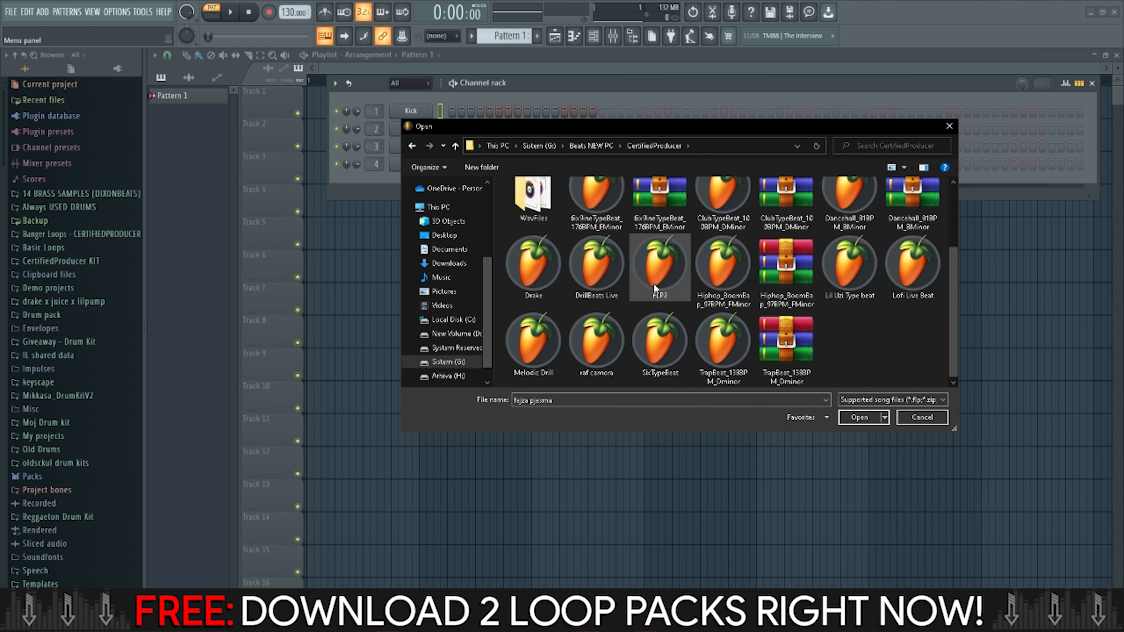
double_click(623, 275)
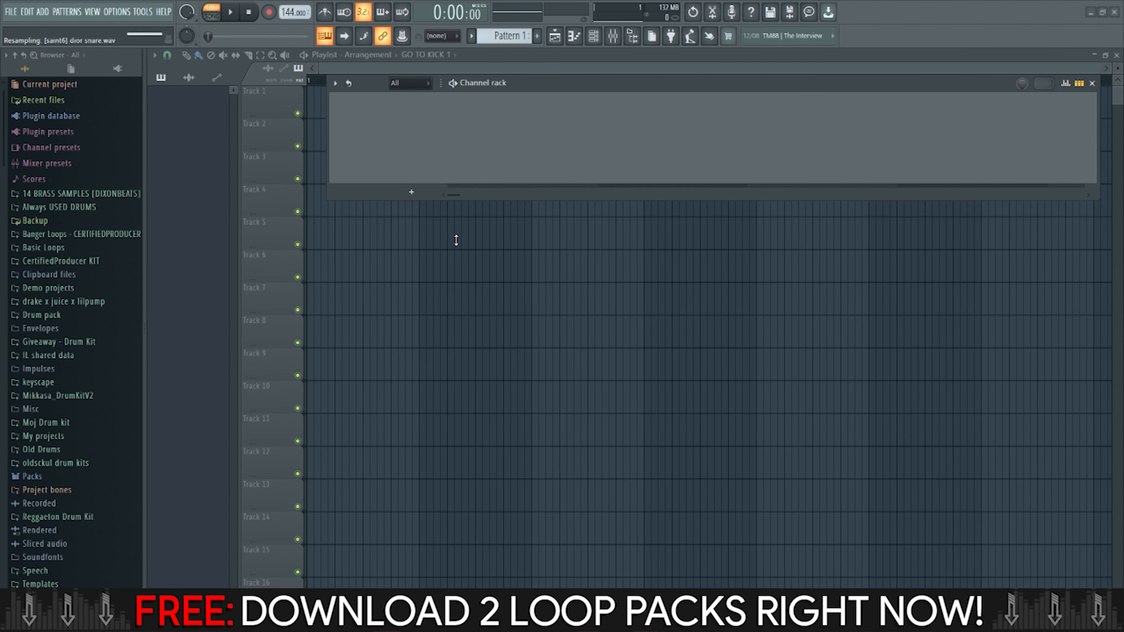
Play the drill arrangement from the intro and from about bar 16, and stop playback.
key("space")
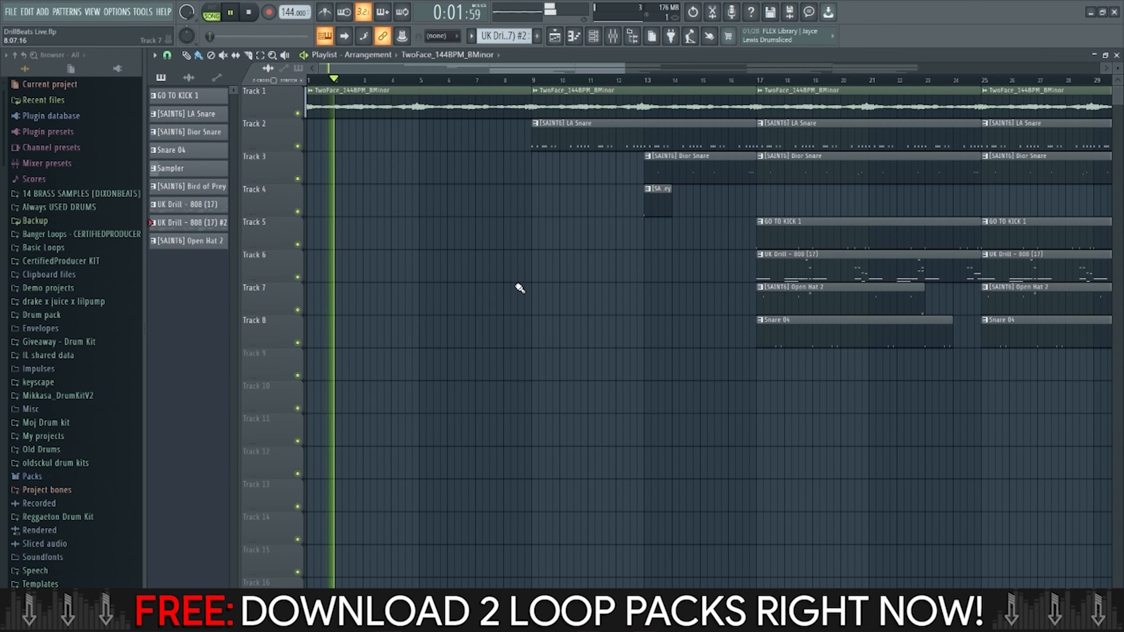
scroll(519, 289, "down", 3)
left_click(516, 80)
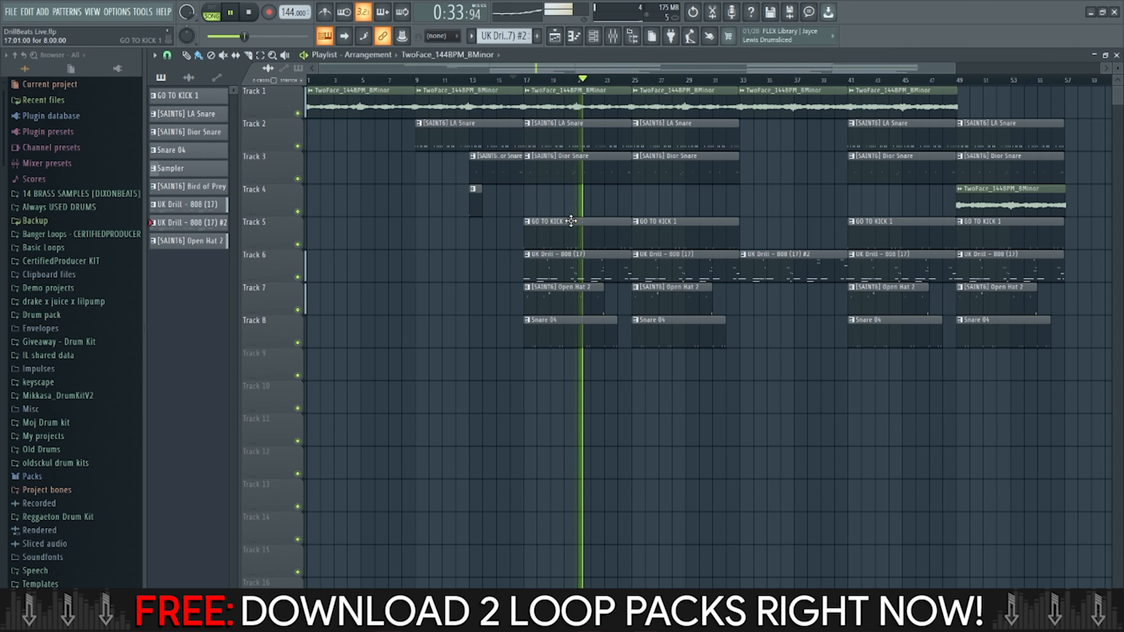
scroll(580, 217, "down", 1)
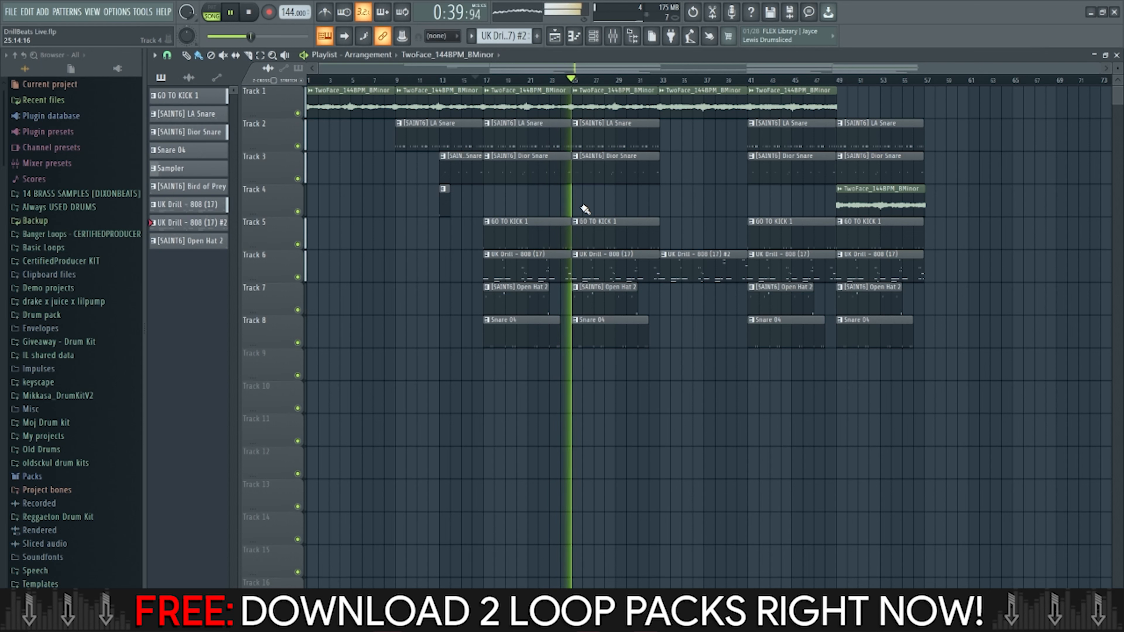
key("space")
Discard the changes to DrillBeats Live and look through the CertifiedProducer folder for another project to open.
left_click(10, 11)
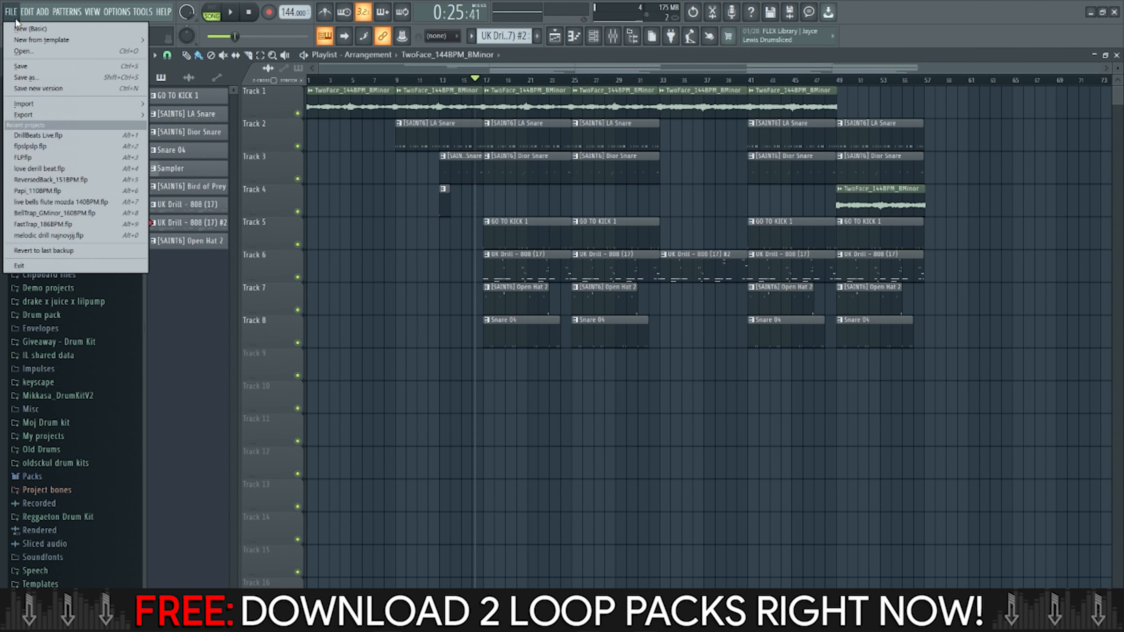
left_click(34, 52)
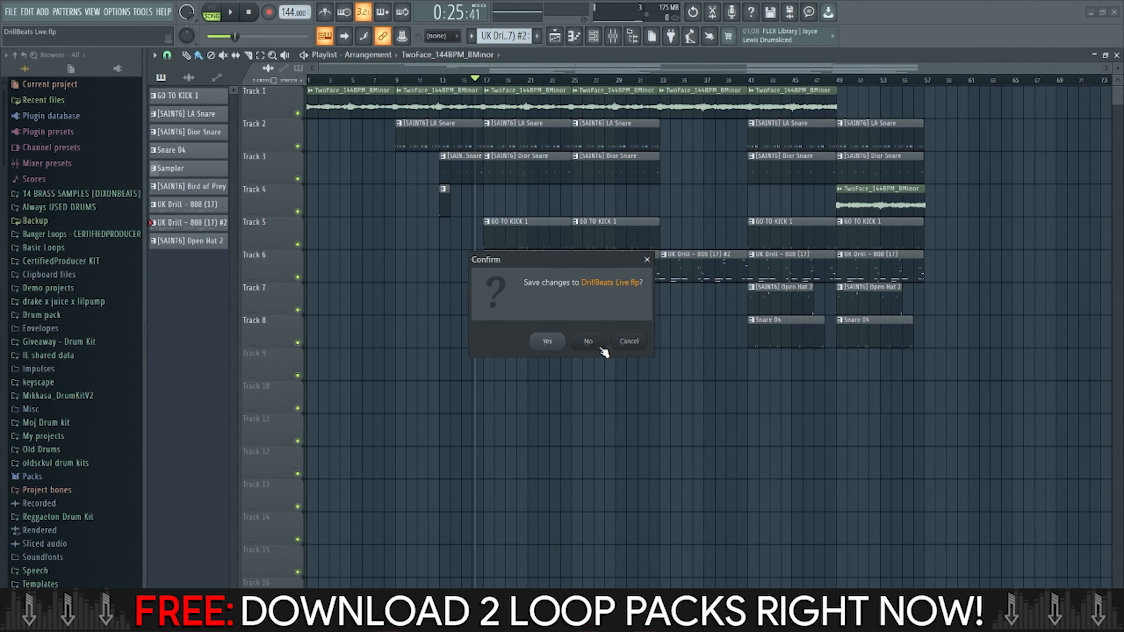
left_click(589, 342)
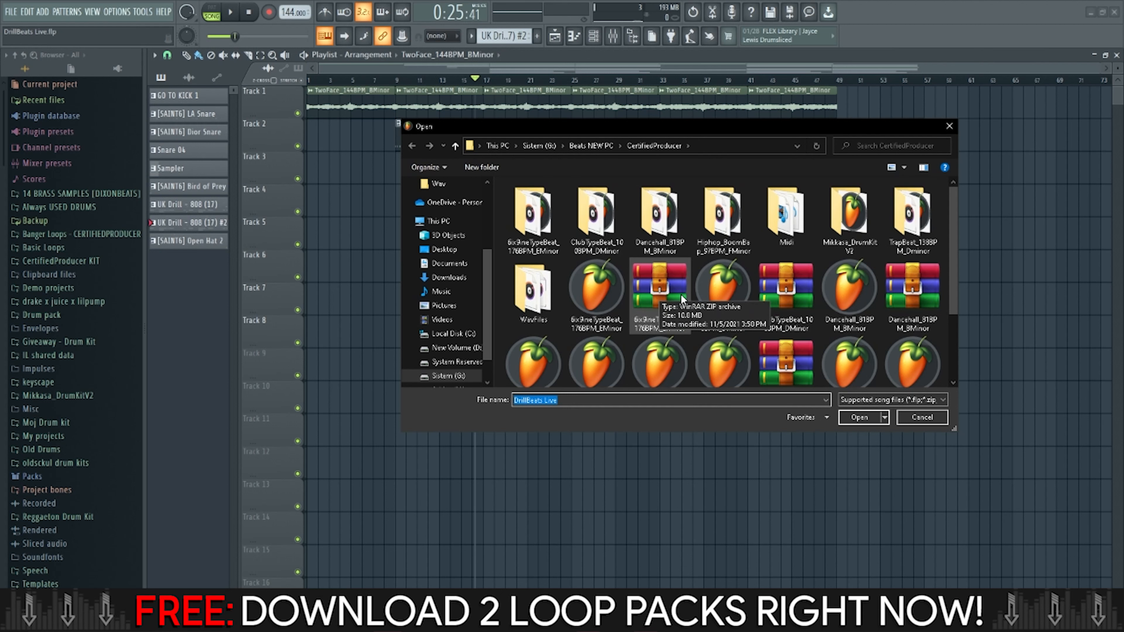
scroll(722, 278, "down", 2)
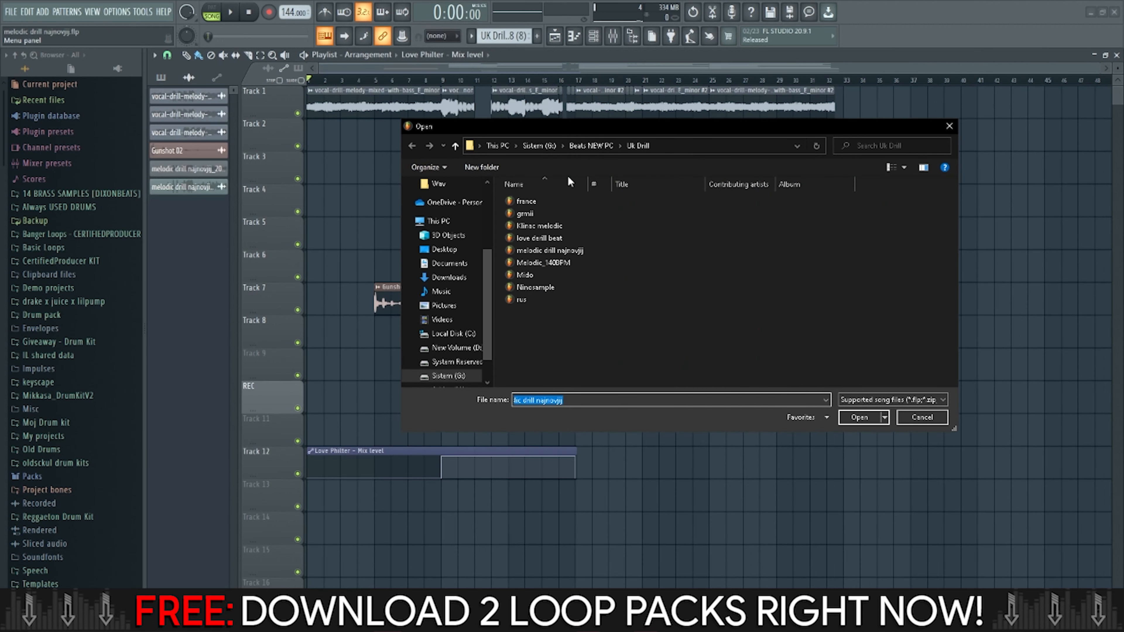
Open the MelodicFast_88_Sw project from the Trap folder inside Beats NEW PC.
left_click(577, 149)
scroll(553, 309, "up", 3)
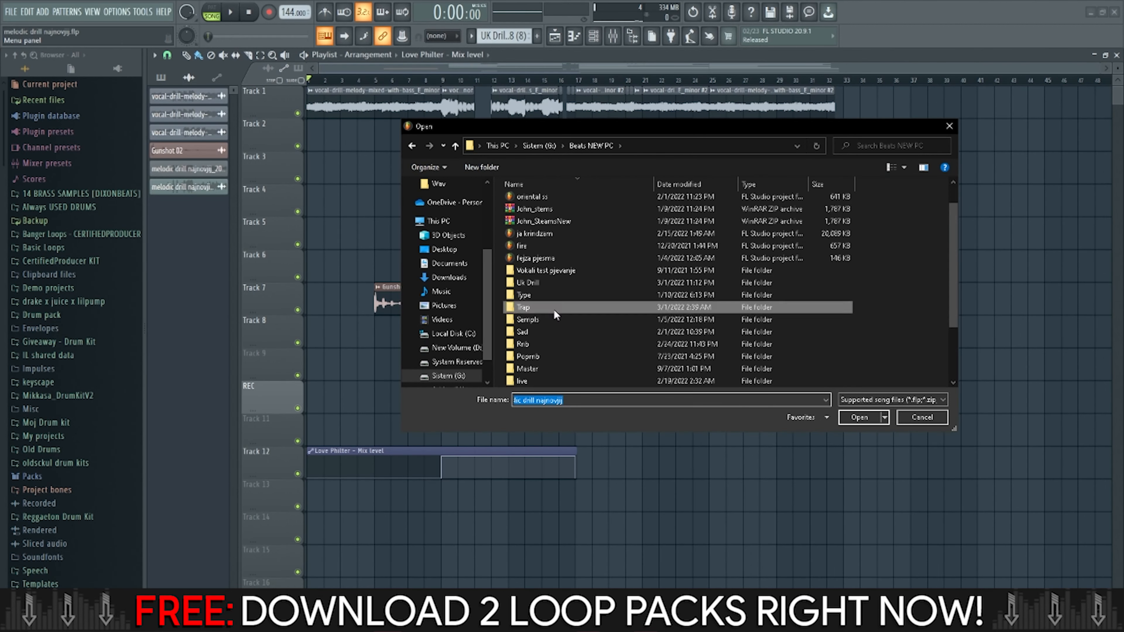
double_click(553, 309)
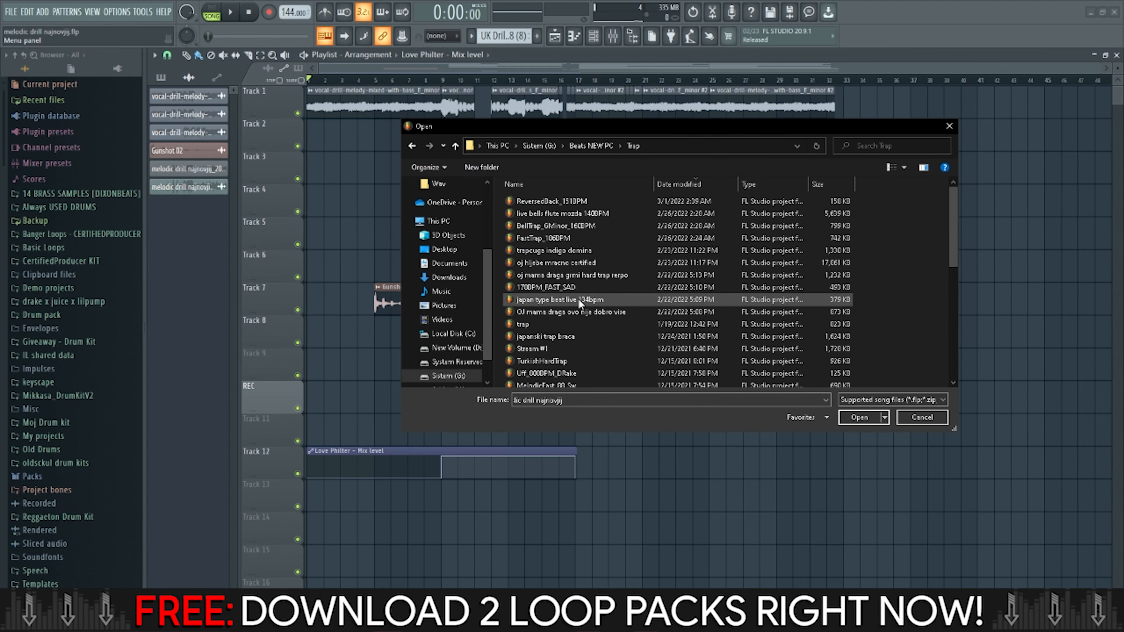
double_click(640, 336)
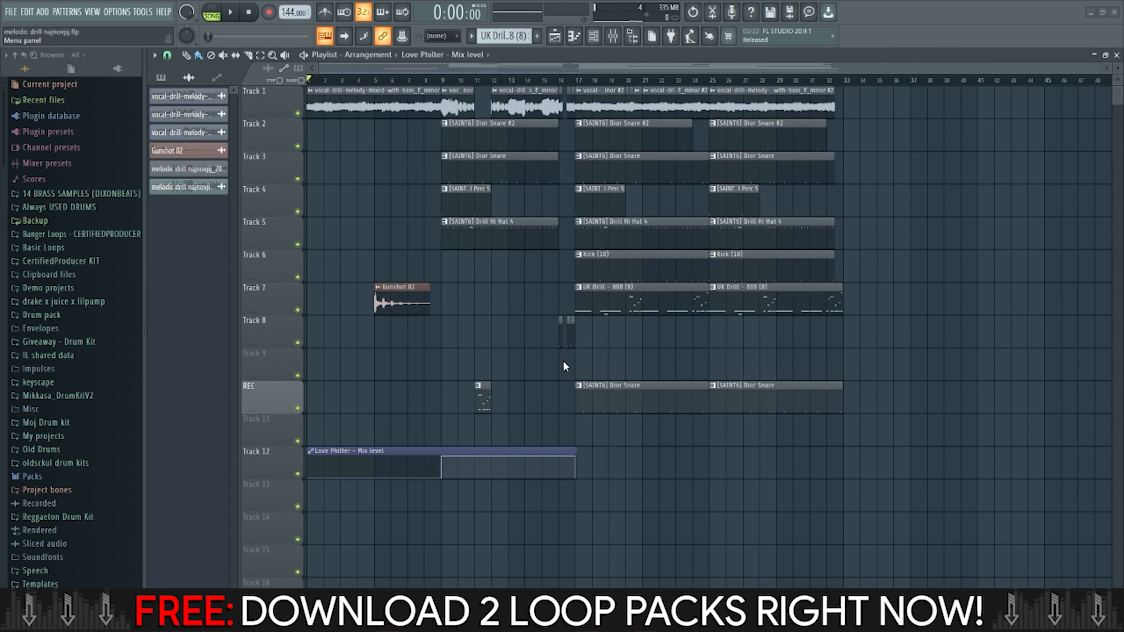
Play the melodic trap arrangement from about bar 17 and stop playback.
left_click(528, 80)
key("space")
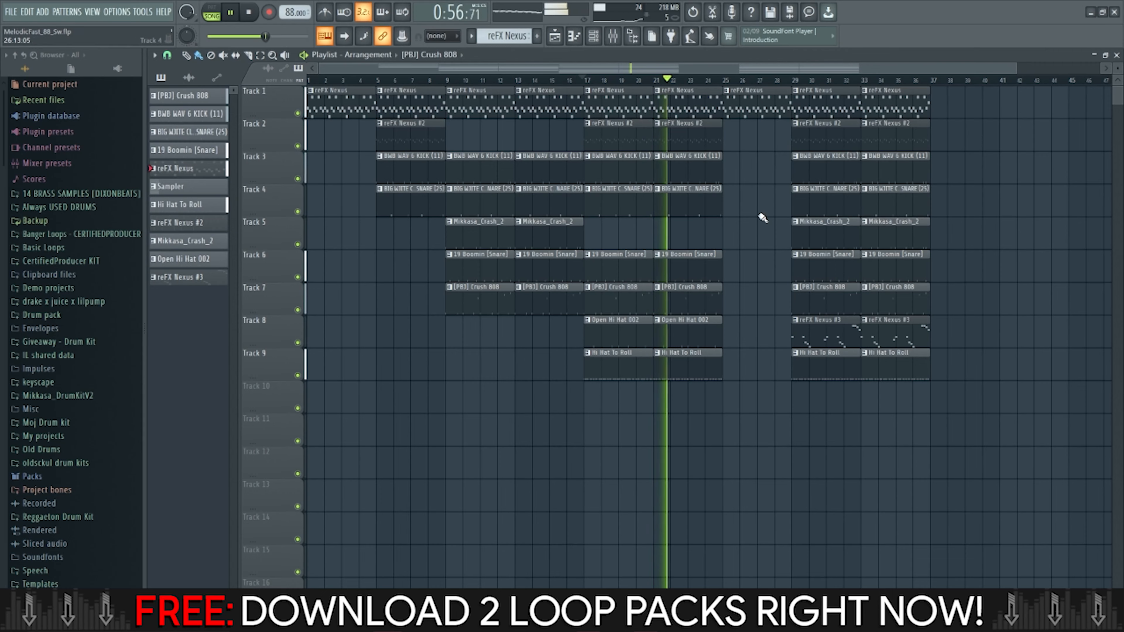
scroll(752, 219, "down", 2)
scroll(666, 213, "up", 3)
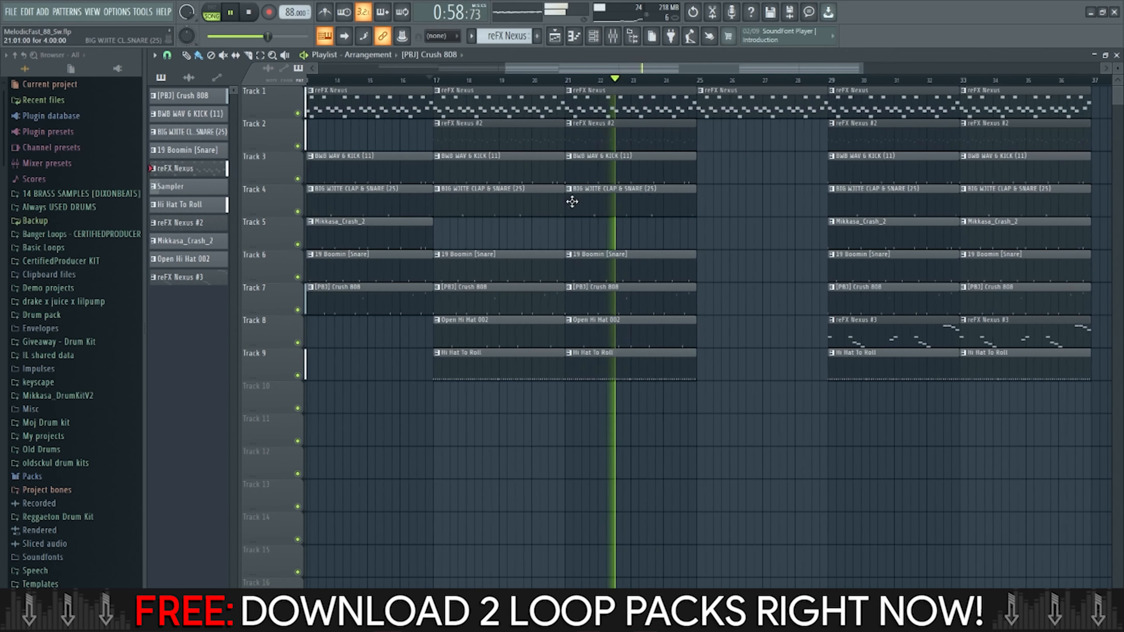
key("space")
Select the two reFX Nexus clips in the final section of Track 1, from bar 29 onward.
scroll(464, 176, "up", 2)
left_click_drag(614, 69, 341, 89)
scroll(565, 257, "down", 4)
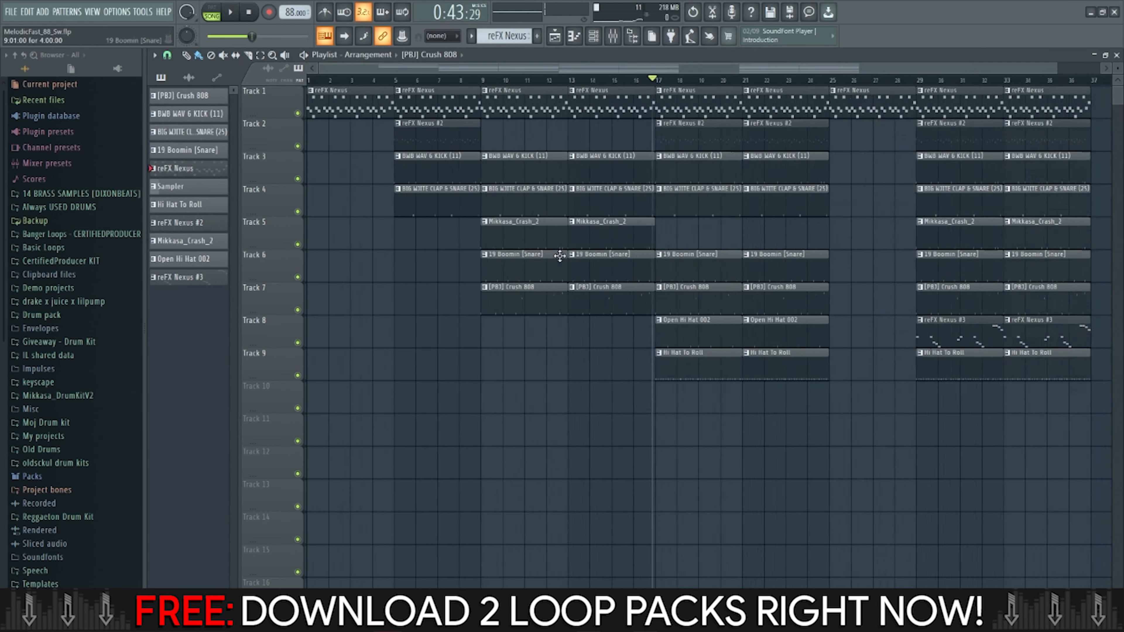
left_click_drag(876, 116, 748, 102)
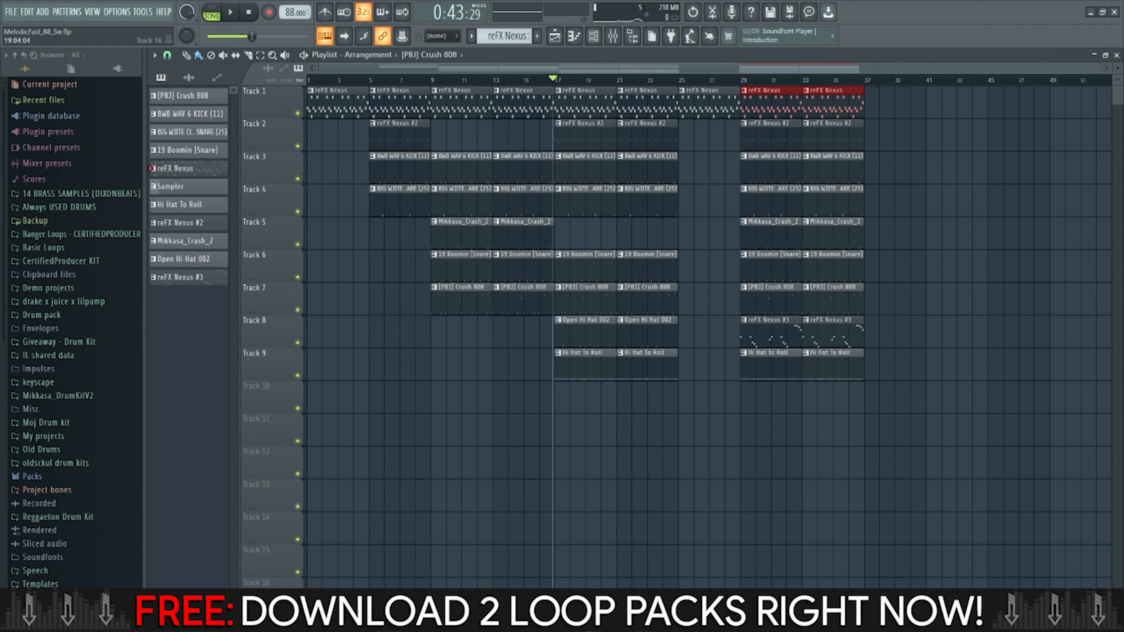
left_click(588, 621)
left_click(588, 621)
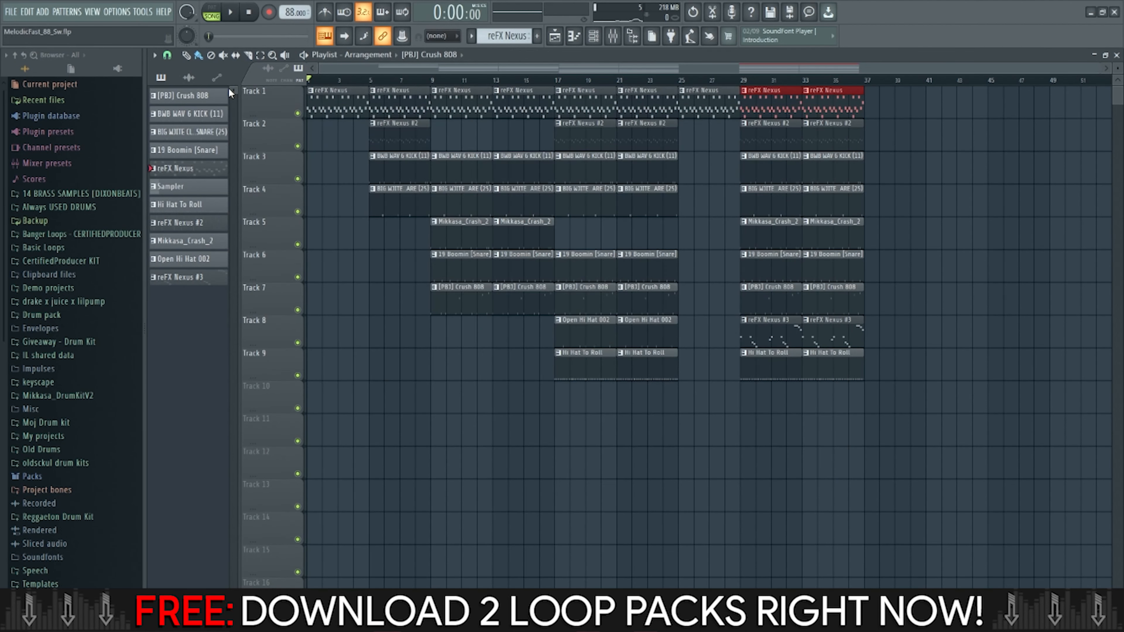
Play the beat from the start and select the reFX Nexus track in the mixer.
scroll(459, 143, "up", 5)
key("space")
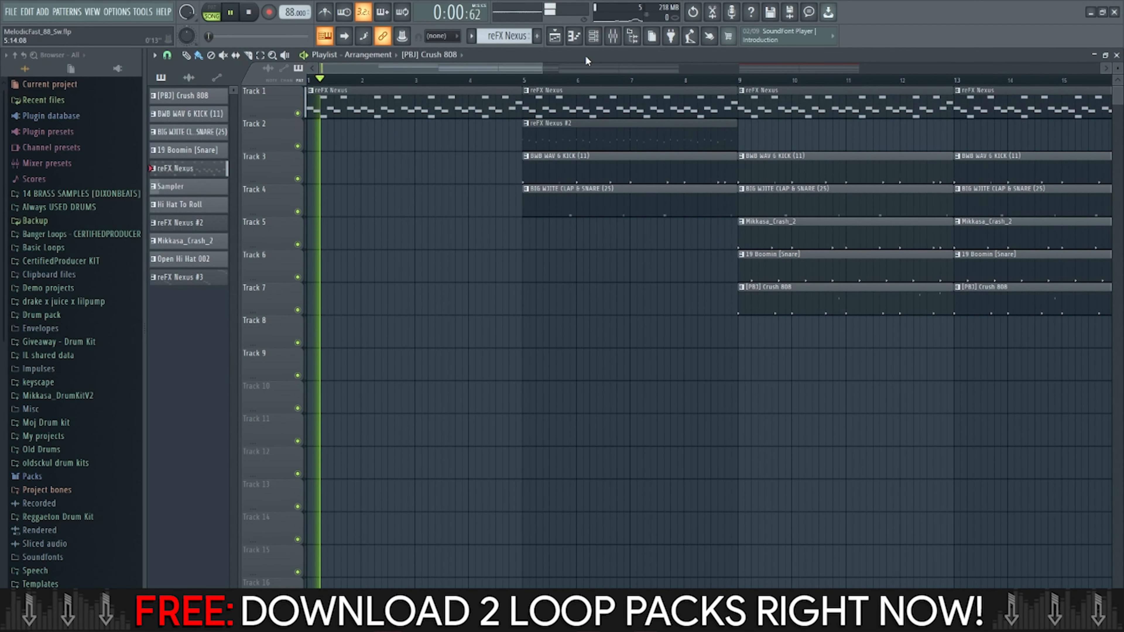
left_click(612, 37)
left_click(486, 202)
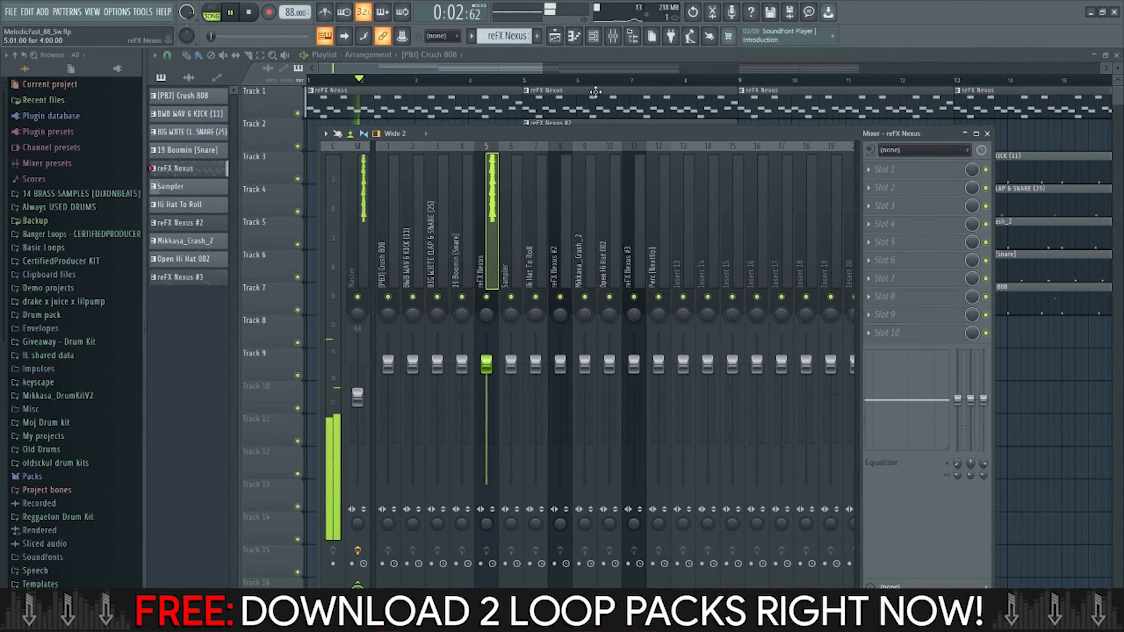
Open the reFX Nexus instrument from the channel rack and load the preset PL Hands Up Bells 4.
left_click(594, 36)
left_click(422, 185)
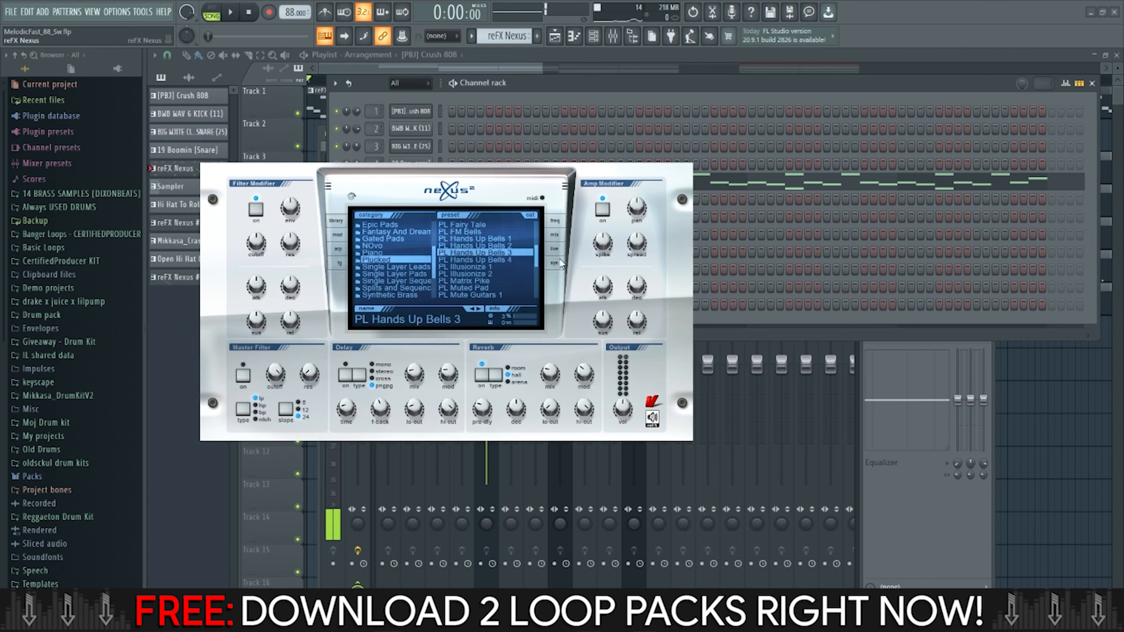
left_click(517, 261)
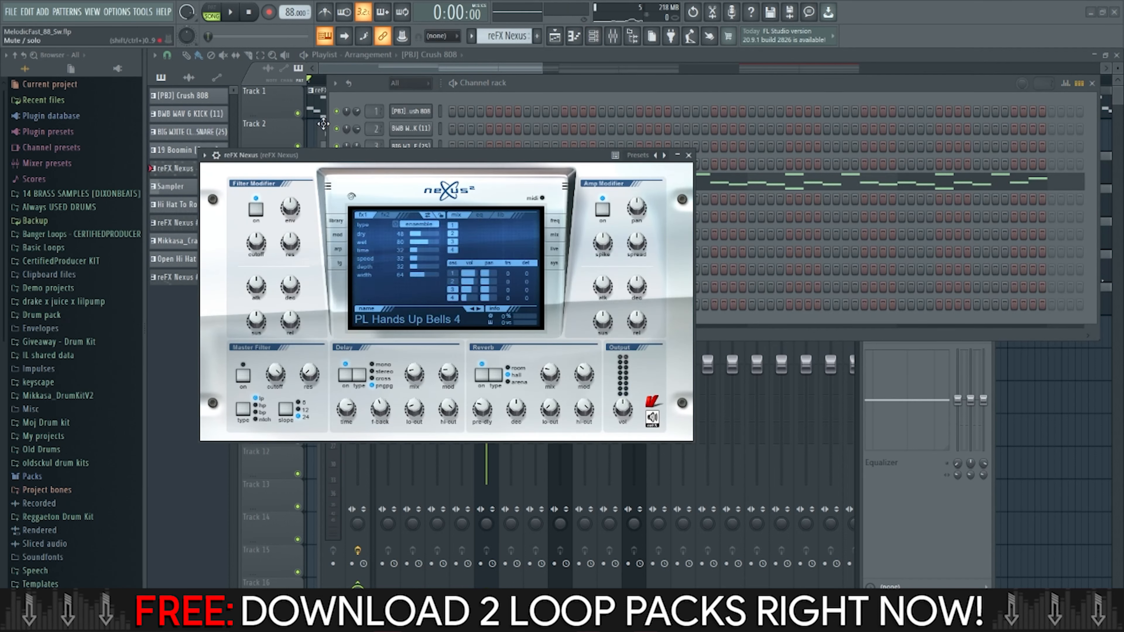
Audition the preset PL Hands Up Bells 1 during playback and load PL Muted Pad for the melody.
key("space")
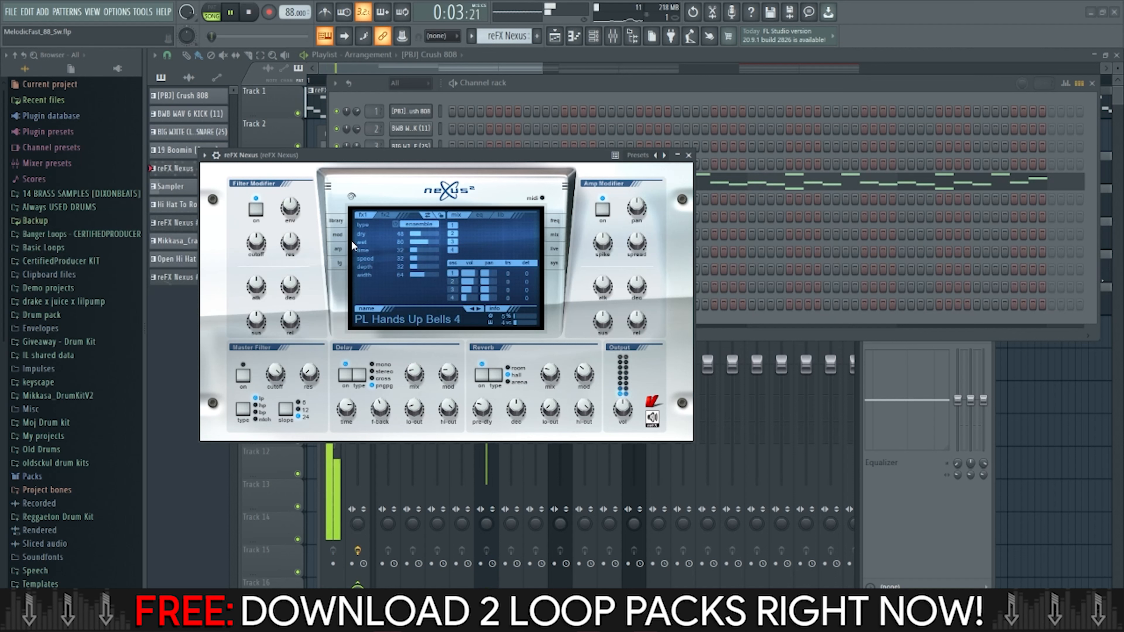
left_click(338, 221)
left_click(489, 239)
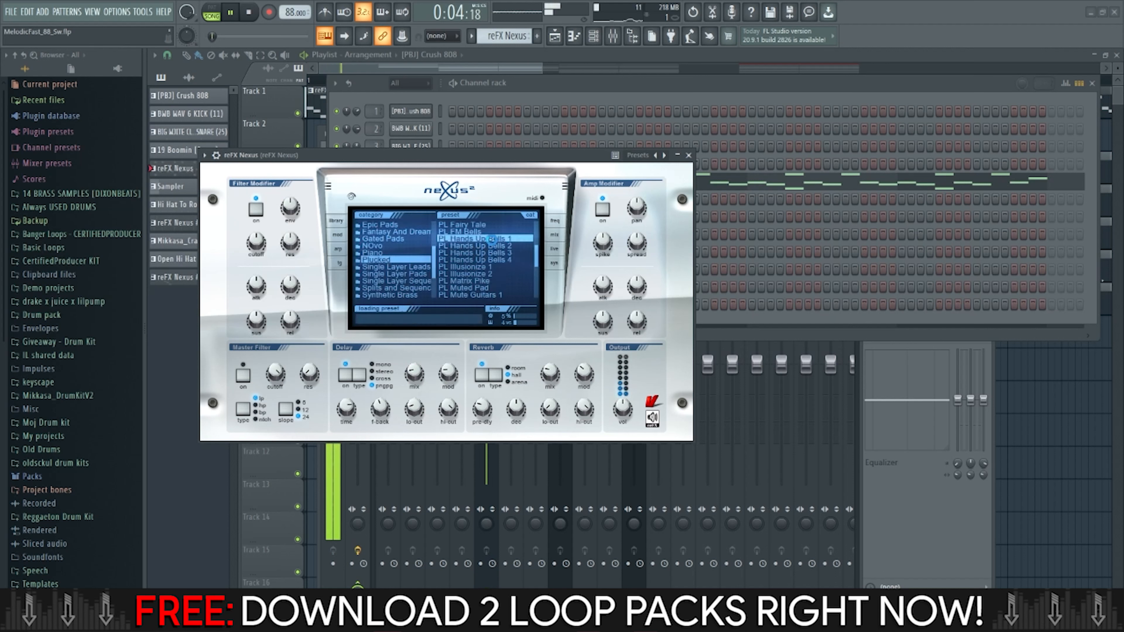
left_click(499, 287)
Set the reFX Nexus output volume to 77 and close the instrument, channel rack and mixer windows.
left_click(554, 234)
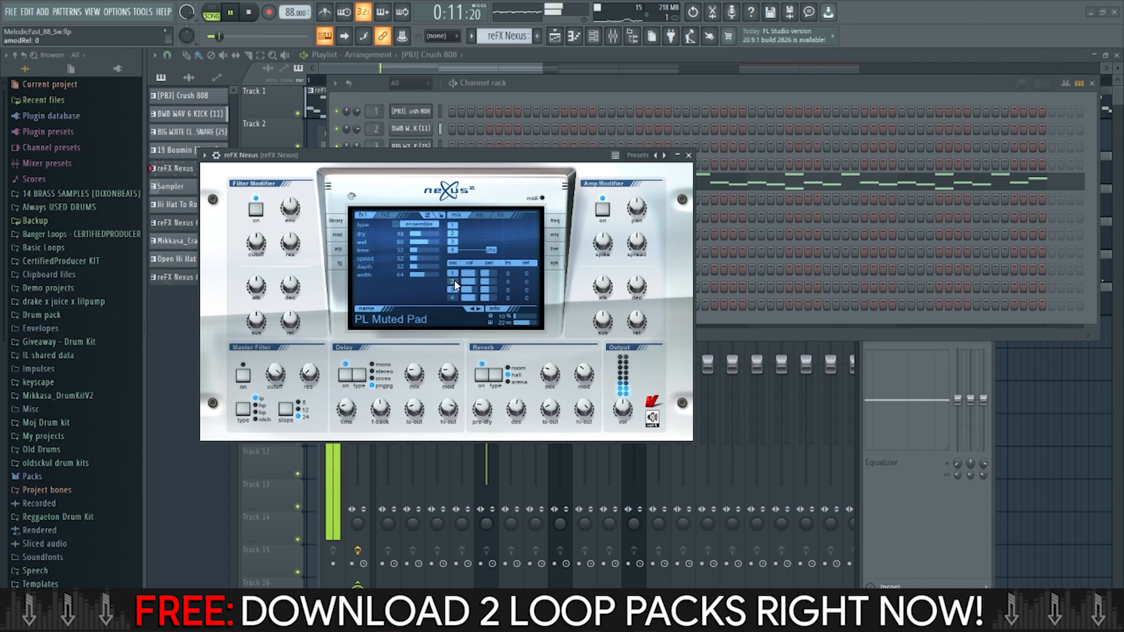
mouse_move(462, 288)
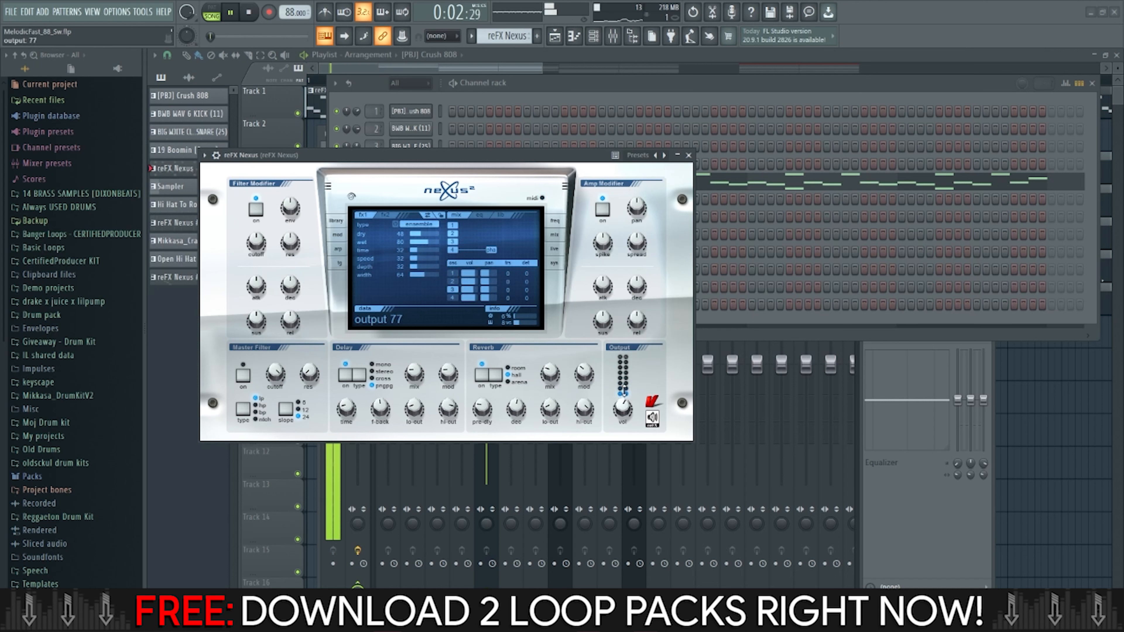
key("F12")
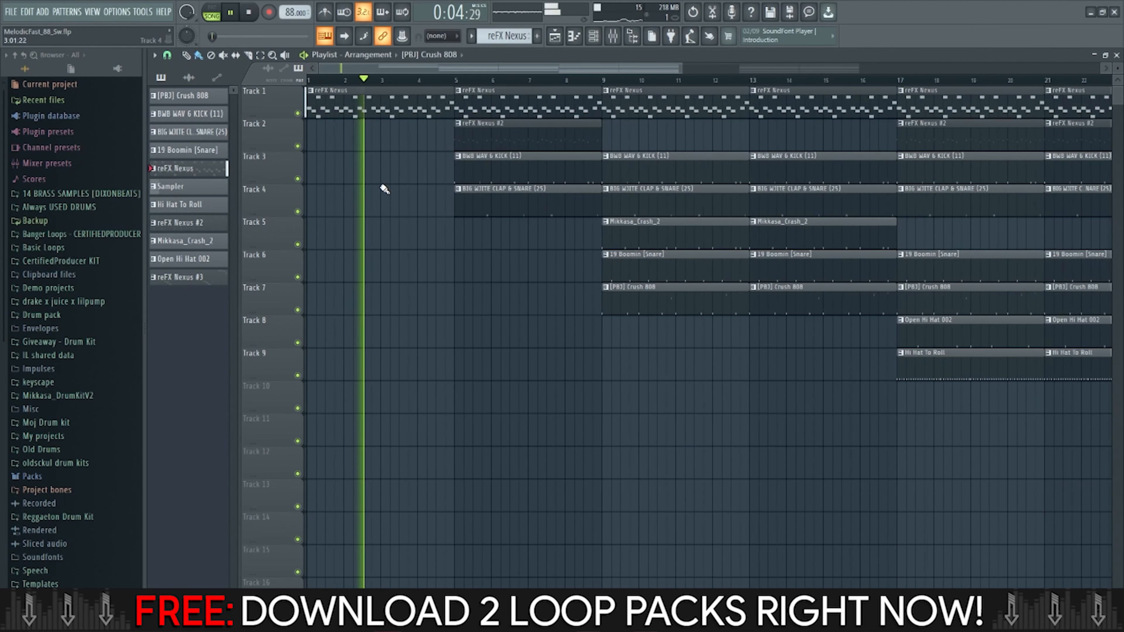
Follow the playing arrangement in the playlist and check the track levels in the mixer.
scroll(377, 161, "up", 4)
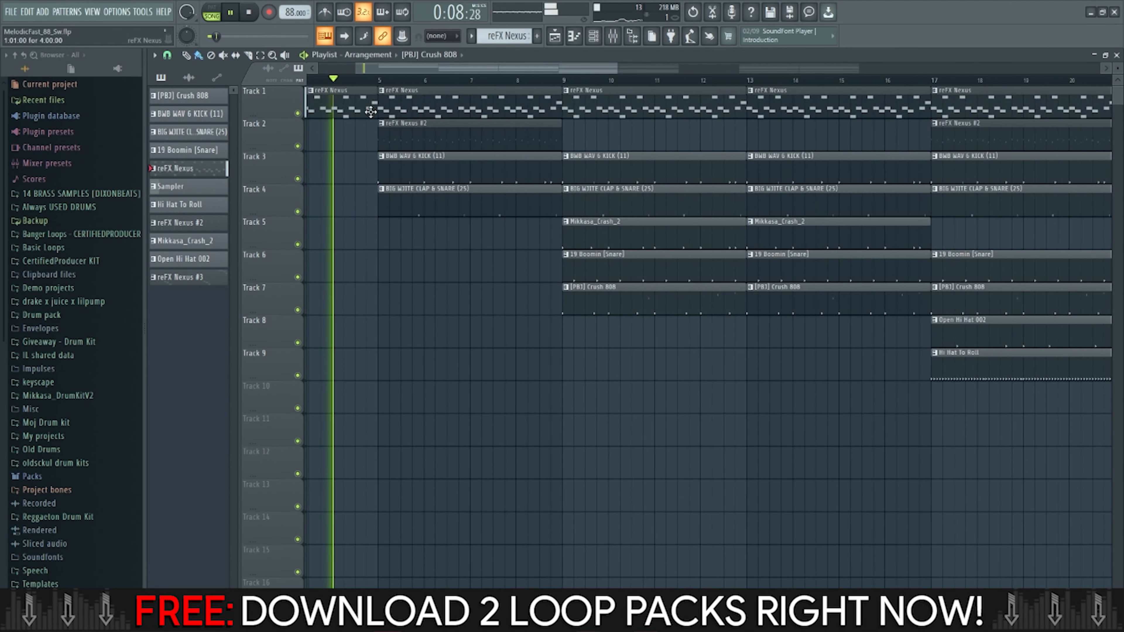
scroll(399, 152, "down", 1)
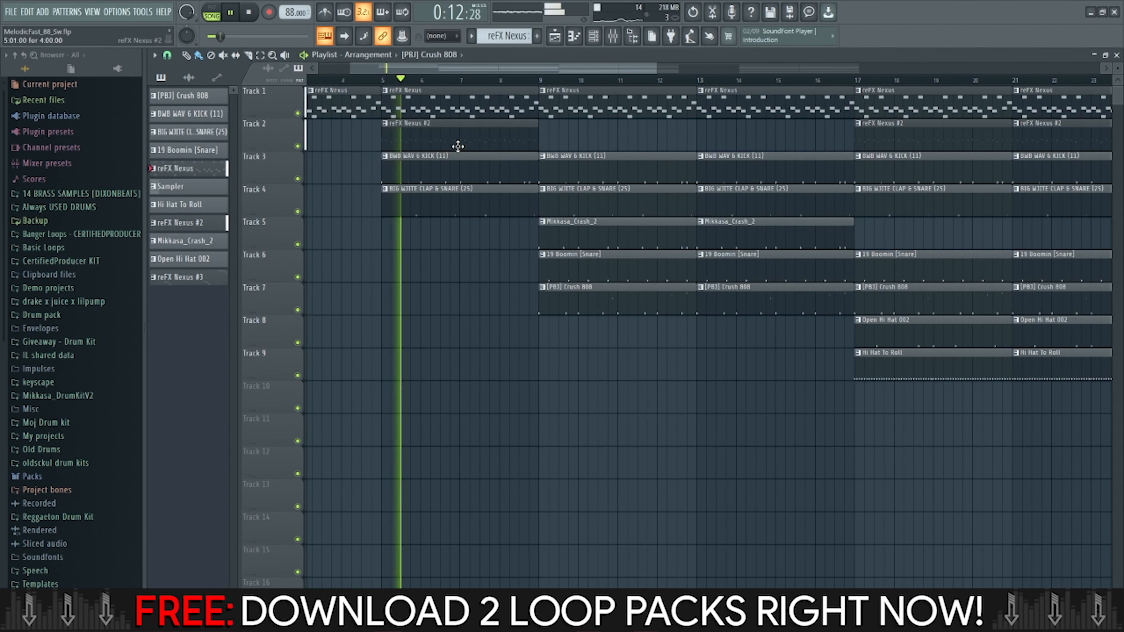
left_click(612, 36)
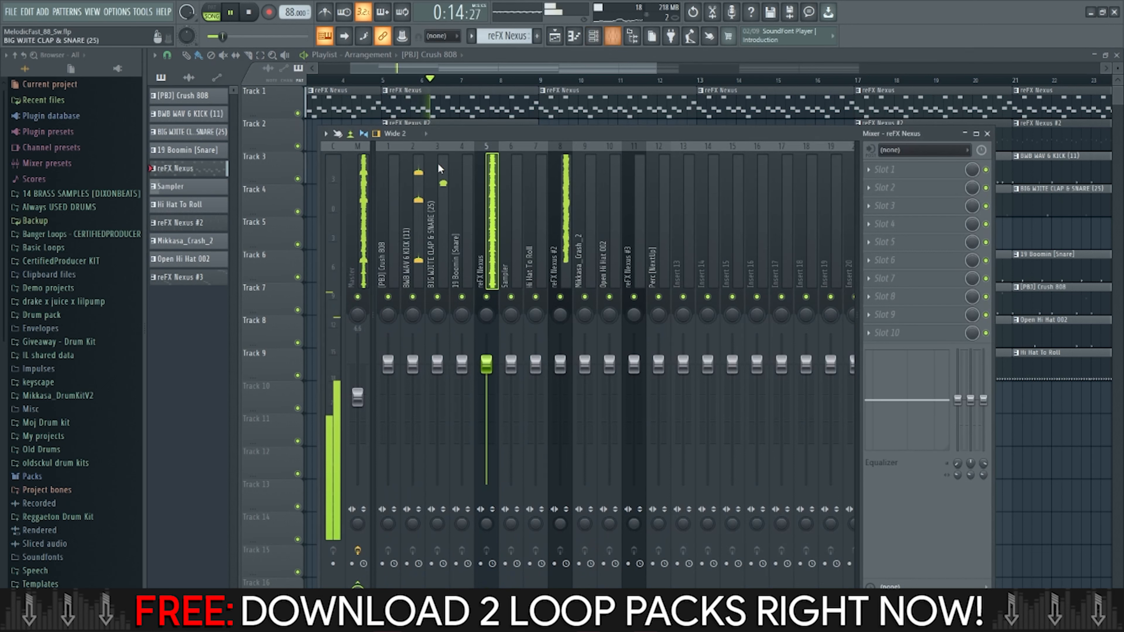
key("F9")
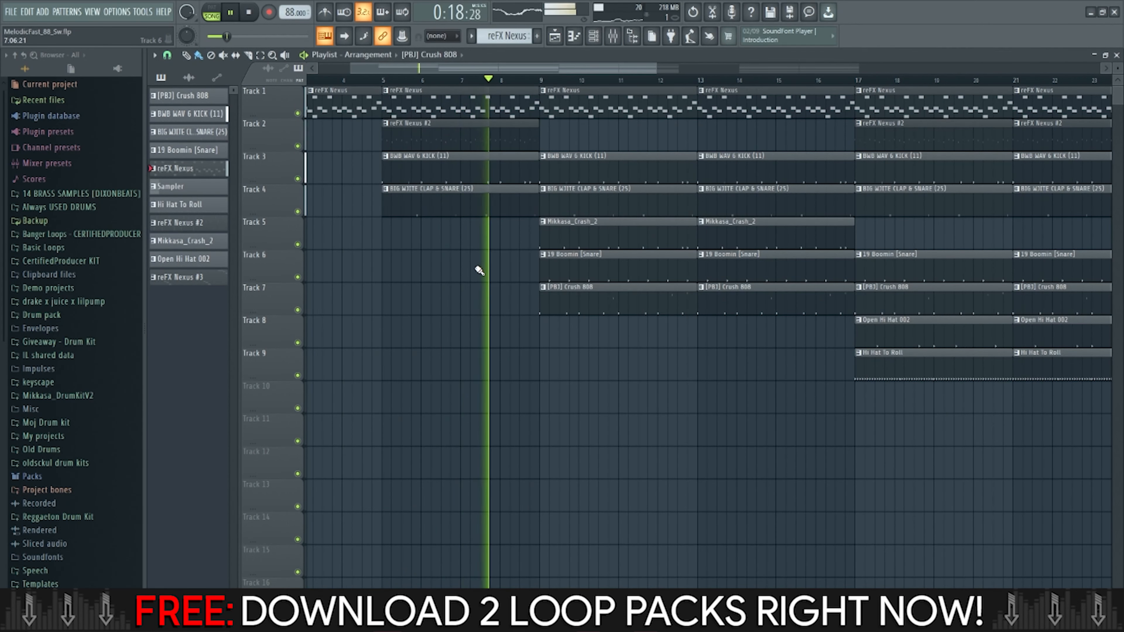
Follow the playing arrangement through the section from bar 9 in the playlist and save the project.
scroll(484, 264, "down", 3)
scroll(485, 264, "up", 2)
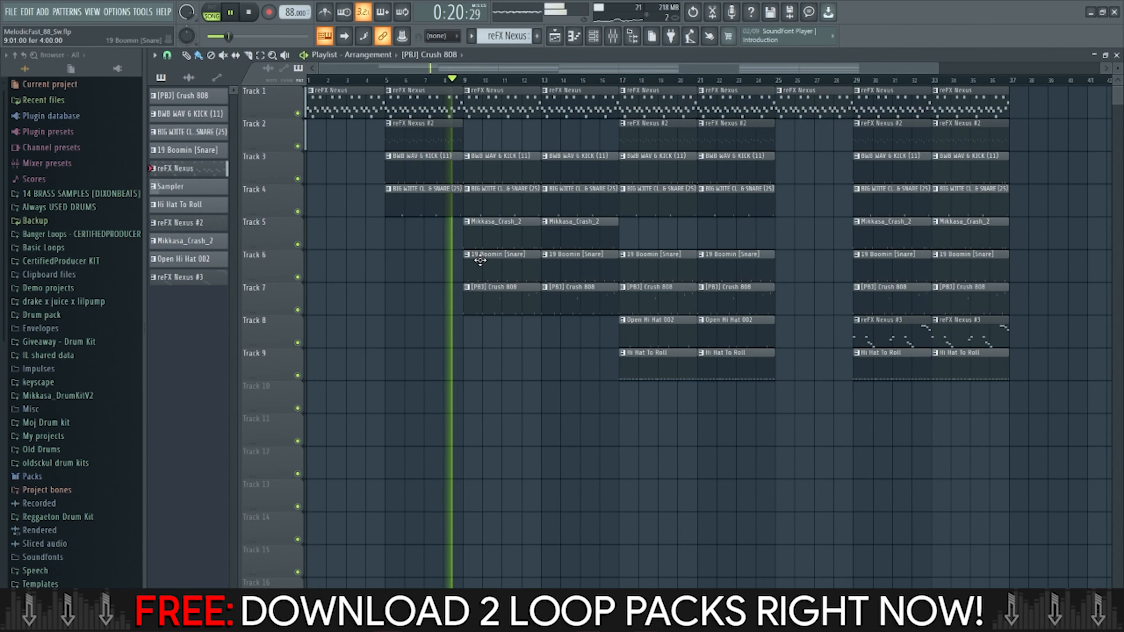
key("ctrl+s")
scroll(489, 247, "up", 1)
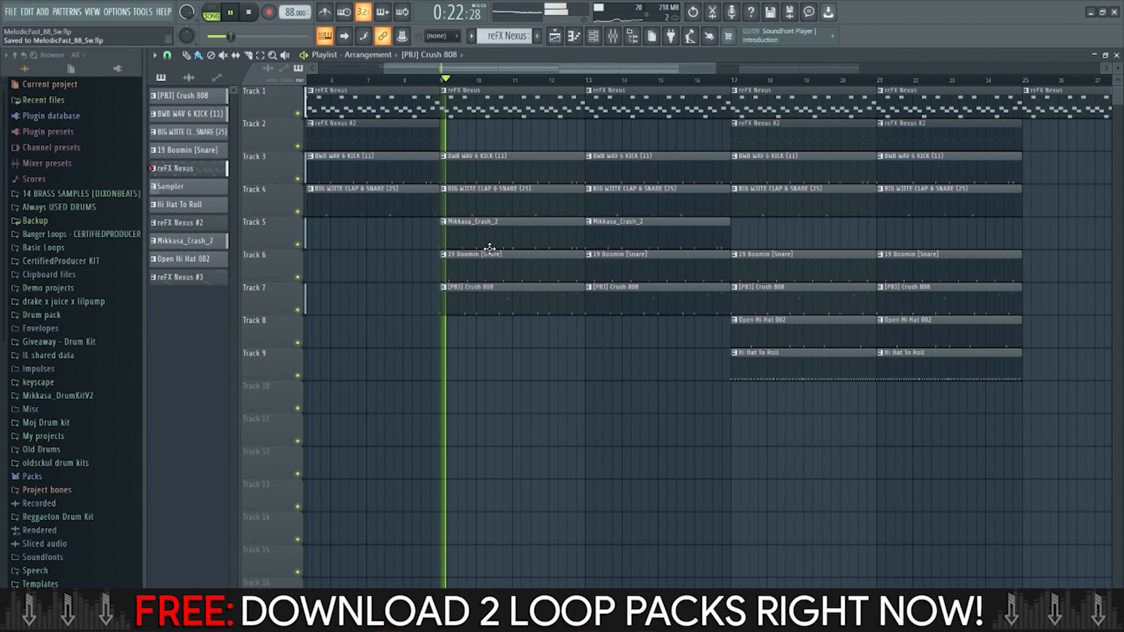
scroll(489, 248, "down", 1)
scroll(490, 248, "down", 1)
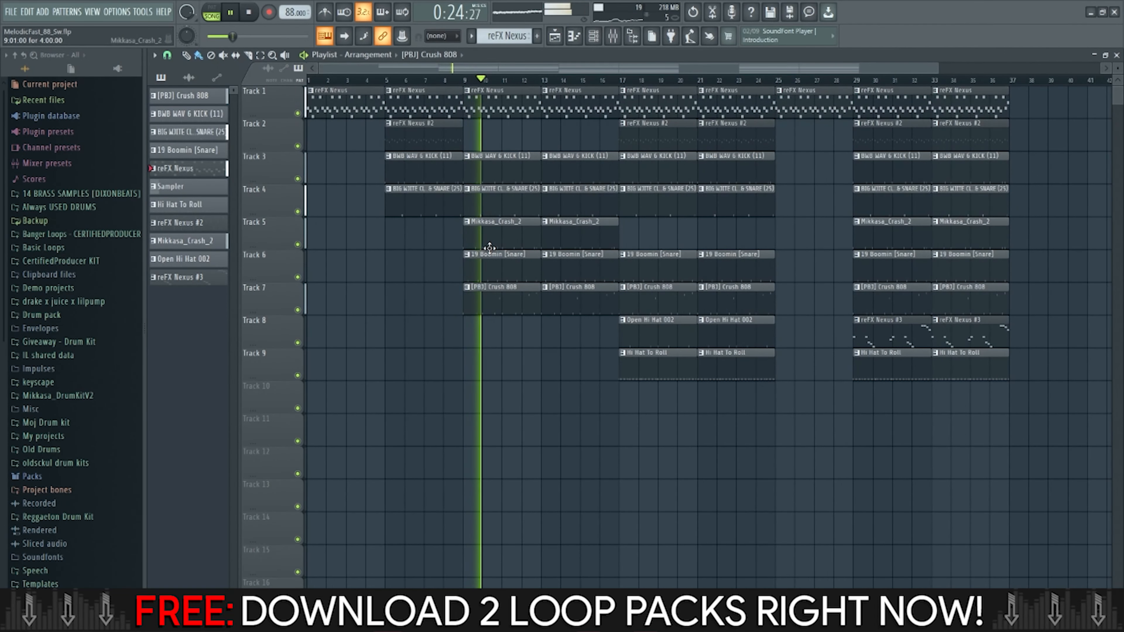
scroll(490, 247, "up", 1)
scroll(489, 248, "up", 1)
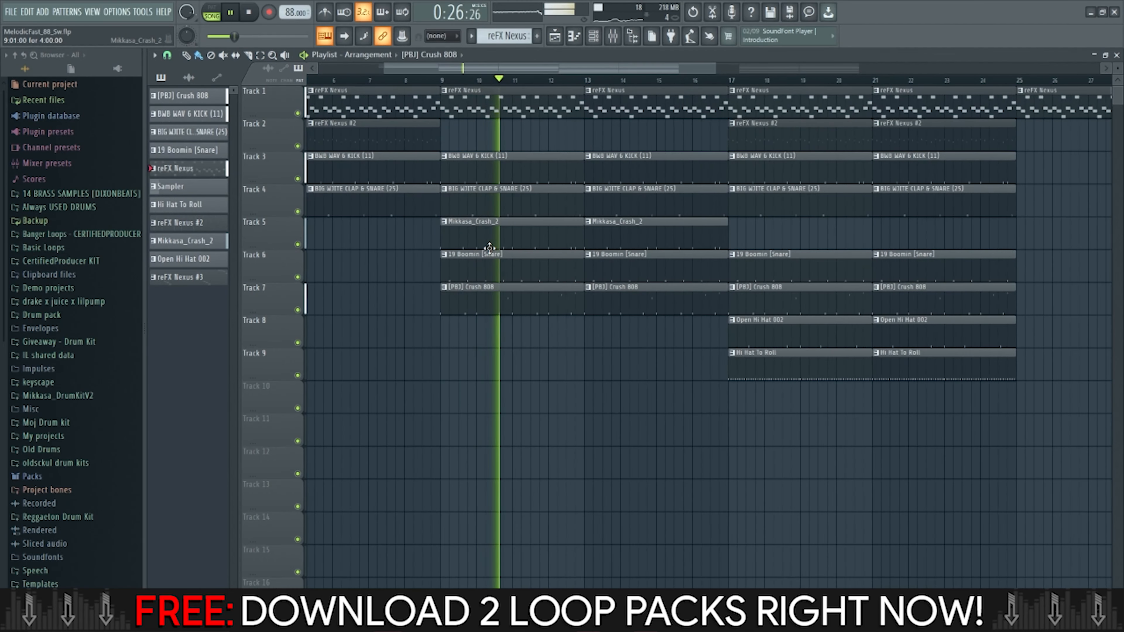
key("ctrl+s")
scroll(489, 248, "down", 1)
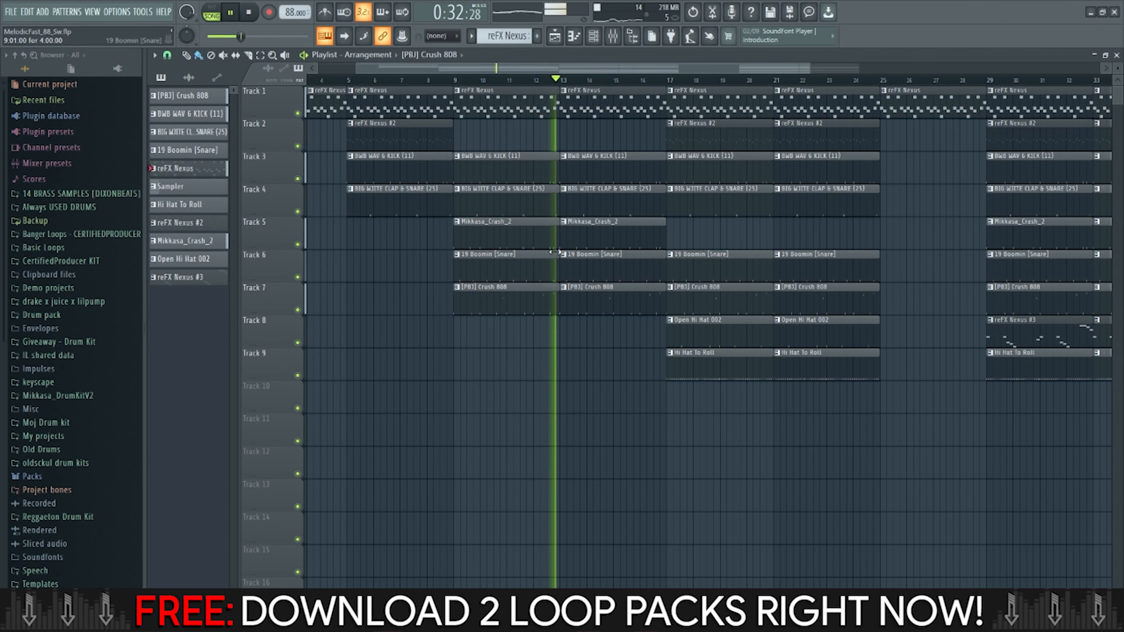
Play the arrangement from bar 17, save the project and stop playback.
left_click(673, 80)
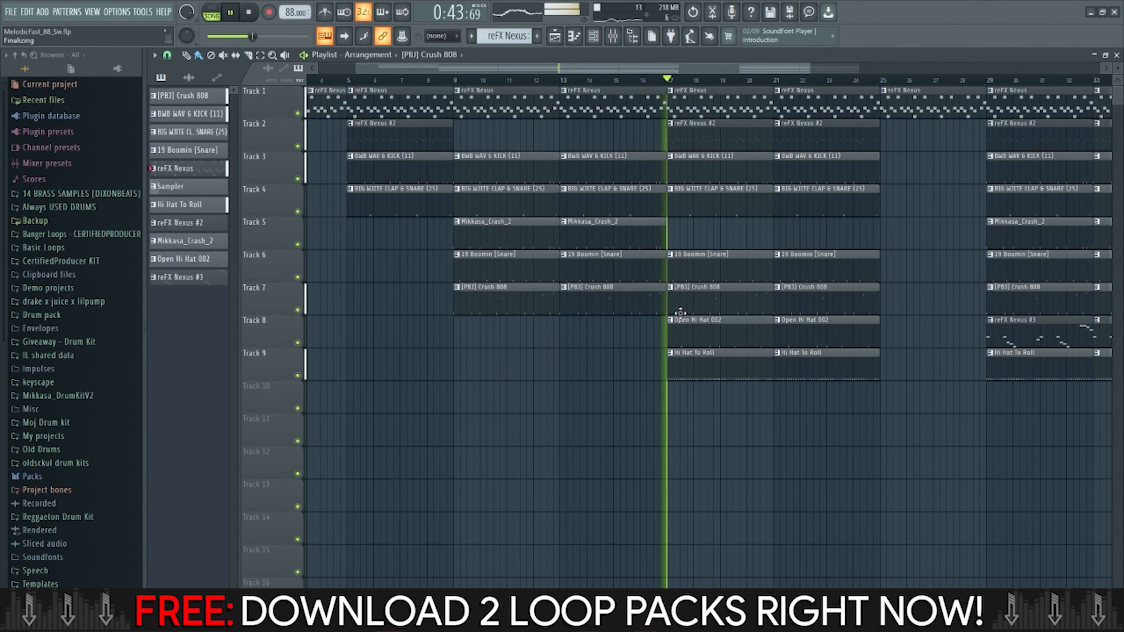
scroll(677, 353, "down", 1)
scroll(678, 352, "down", 1)
key("ctrl+s")
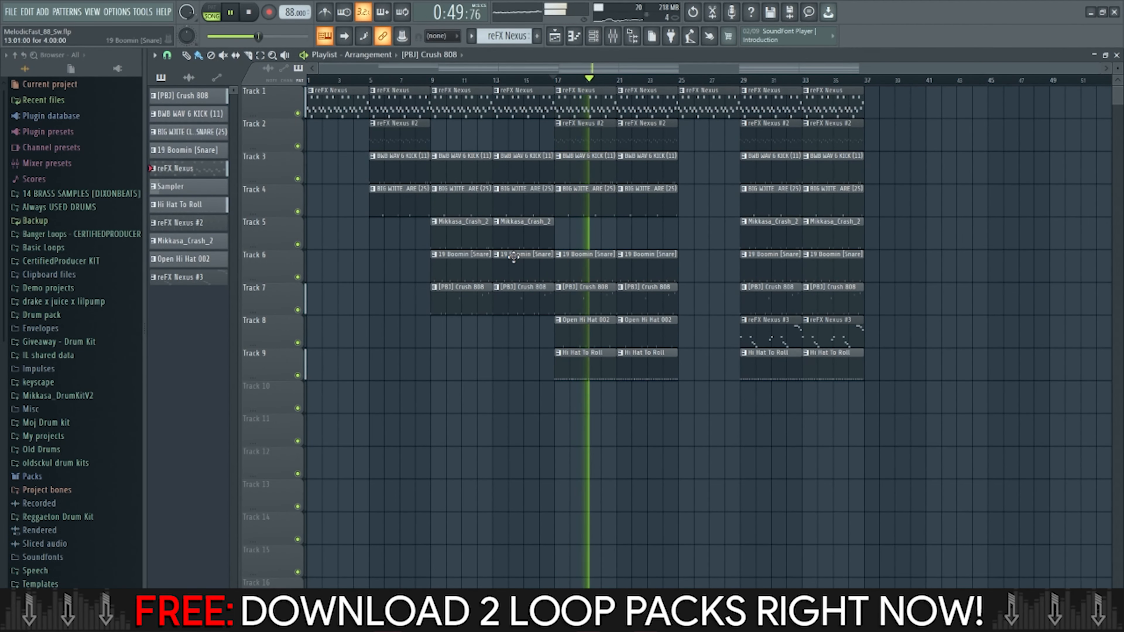
scroll(446, 143, "up", 3)
key("space")
Select bars 9 to 12 in the playlist as the loop region.
left_click_drag(496, 68, 152, 71)
scroll(443, 208, "down", 2)
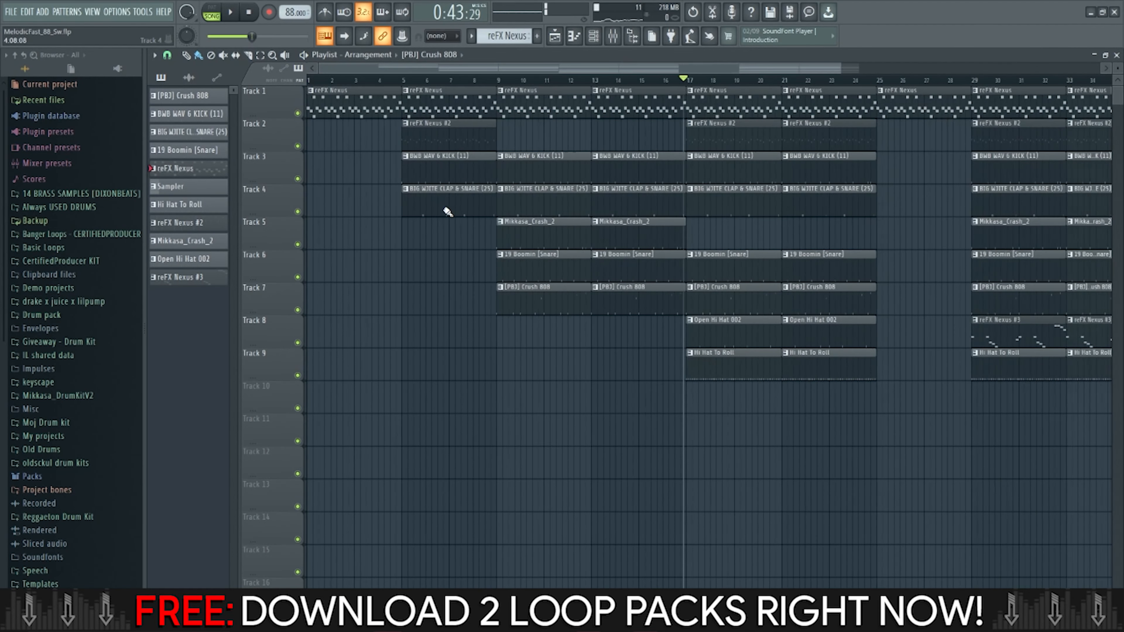
scroll(528, 188, "up", 1)
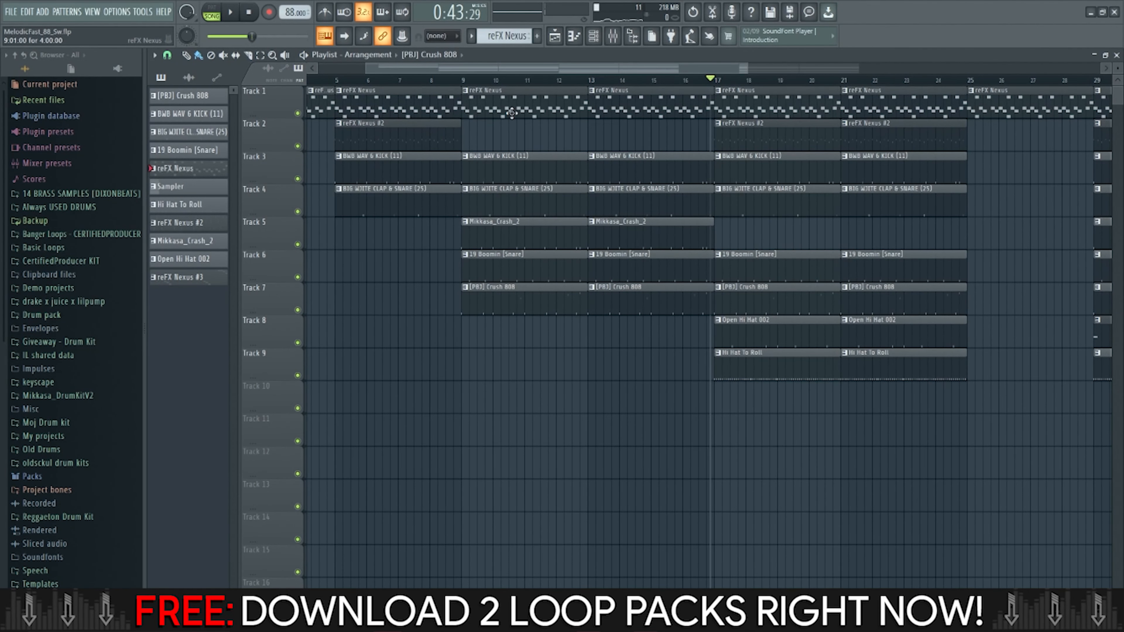
left_click_drag(462, 85, 694, 87)
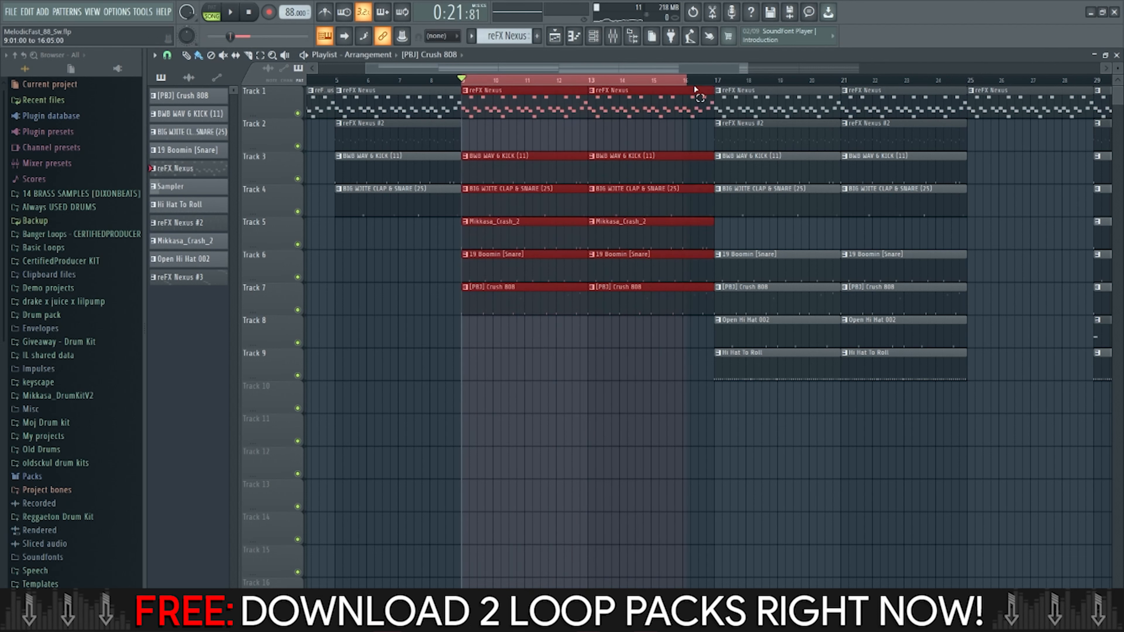
left_click_drag(603, 105, 589, 107)
scroll(611, 170, "down", 1)
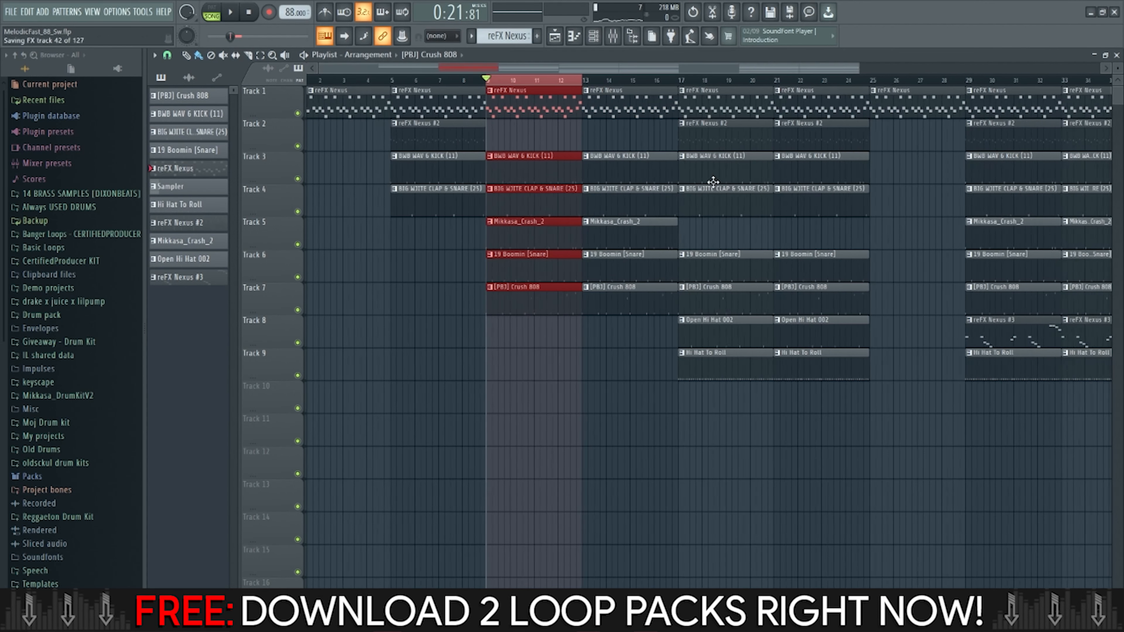
Open the mixer and reset the master track's volume to its default level.
left_click(613, 36)
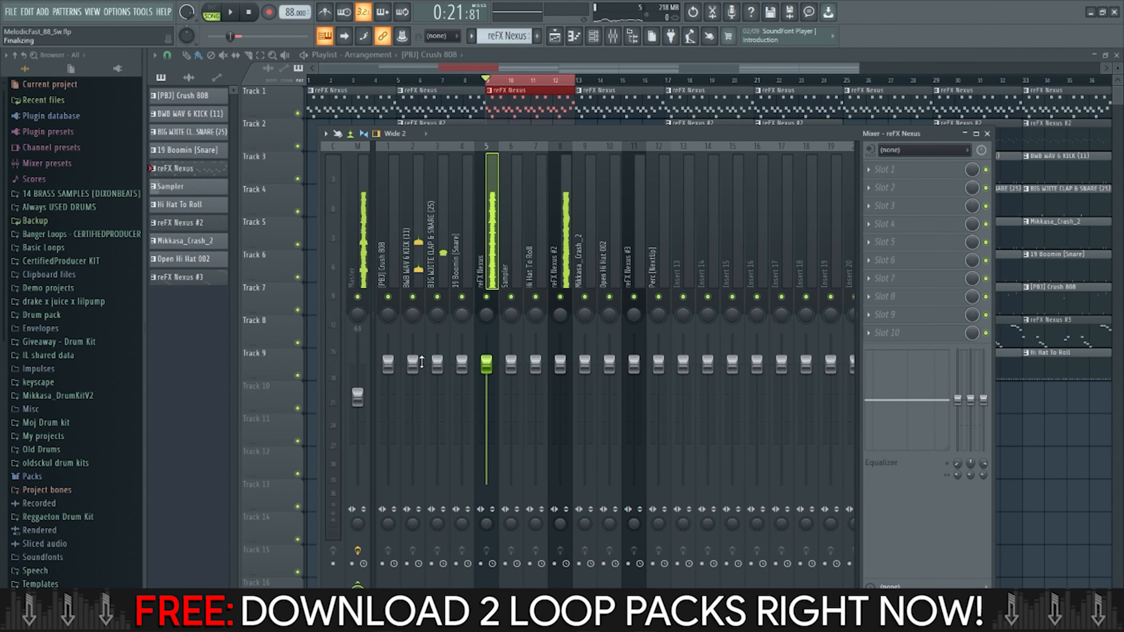
right_click(364, 391)
left_click(367, 395)
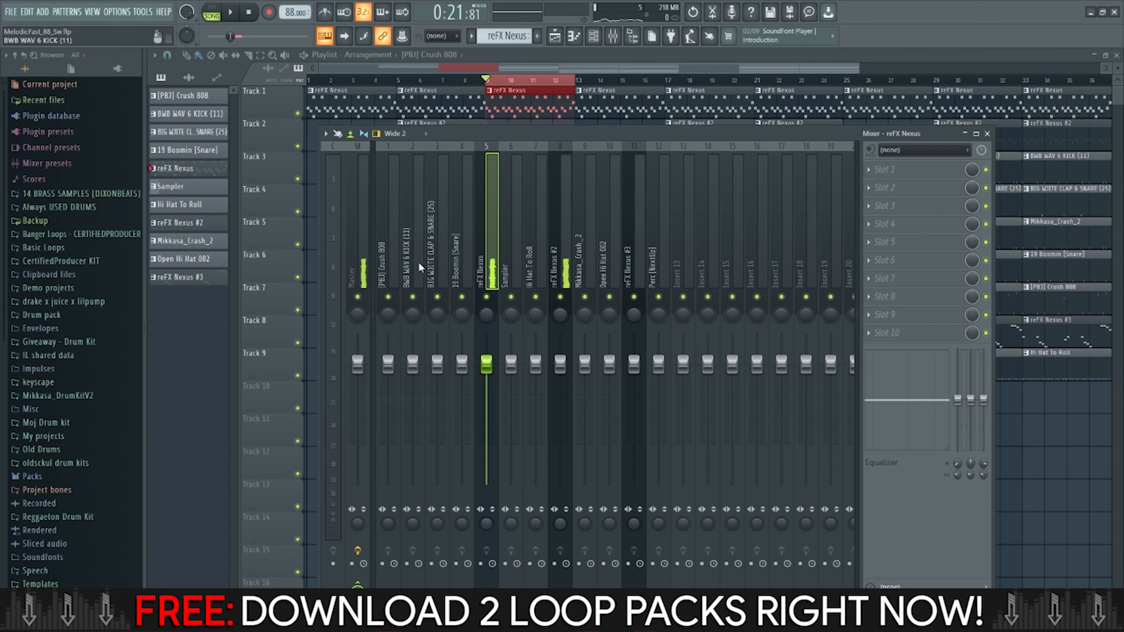
left_click_drag(394, 215, 371, 191)
Solo the [PBJ] Crush 808 mixer track, audition it in the loop and set its channel volume to about 66%.
left_click(601, 39)
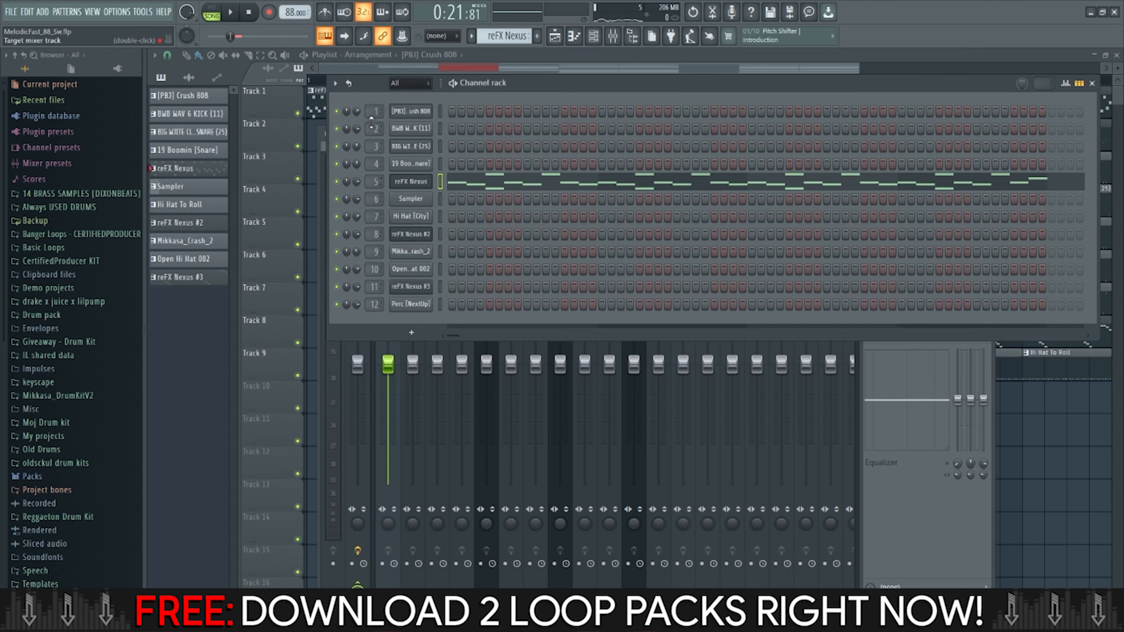
left_click(396, 370)
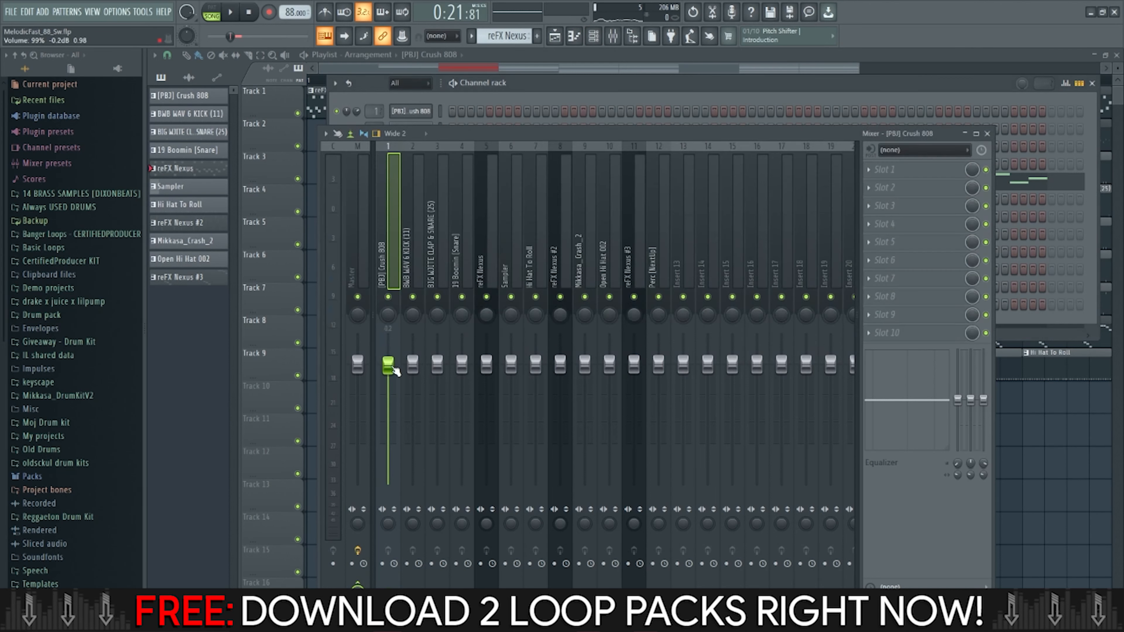
key("space")
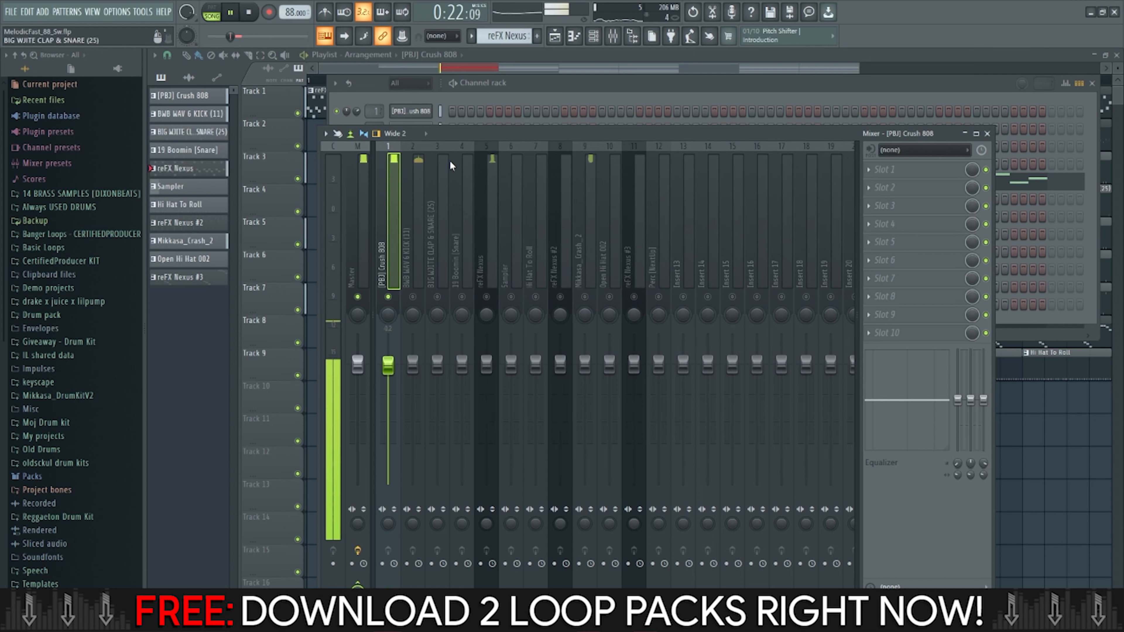
left_click_drag(460, 131, 590, 173)
key("space")
key("F6")
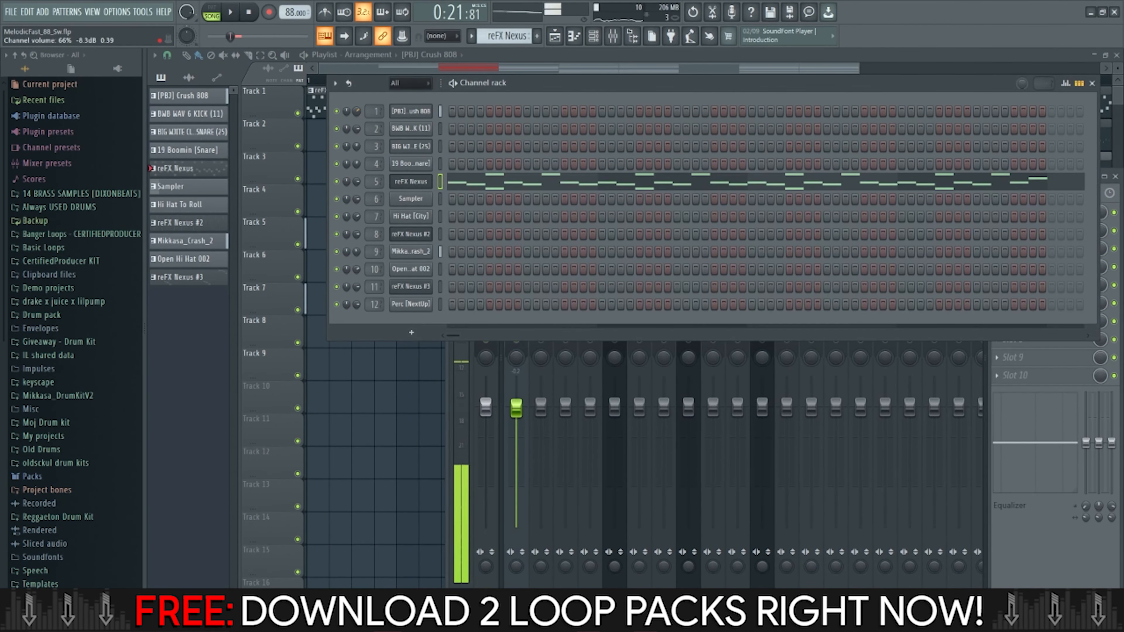
Play the loop and solo the BWB WAV 6 KICK (11) mixer track.
key("space")
left_click(555, 349)
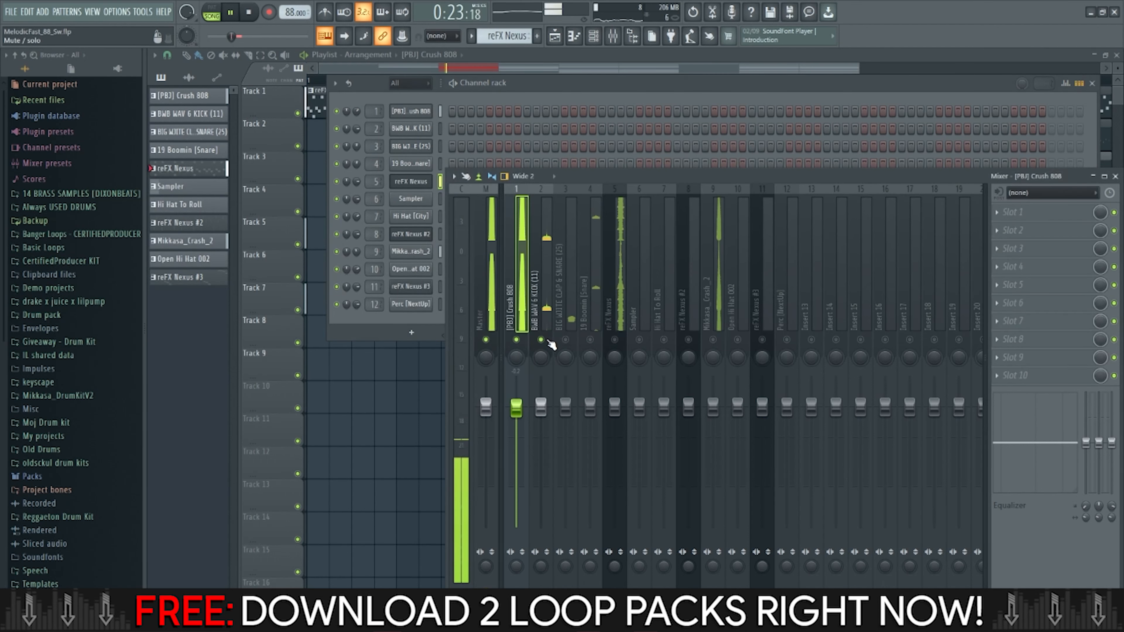
left_click(375, 128)
key("space")
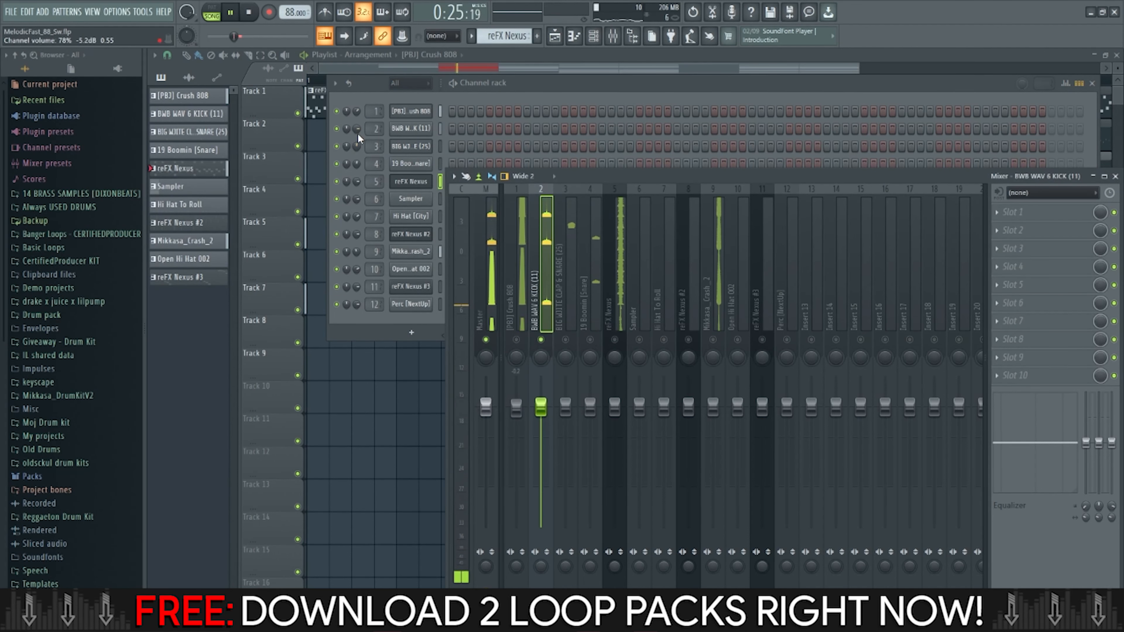
Place a shortened channel rack above the mixer and lower the kick's channel volume to about 53% during playback.
key("F6")
left_click_drag(571, 89, 530, 62)
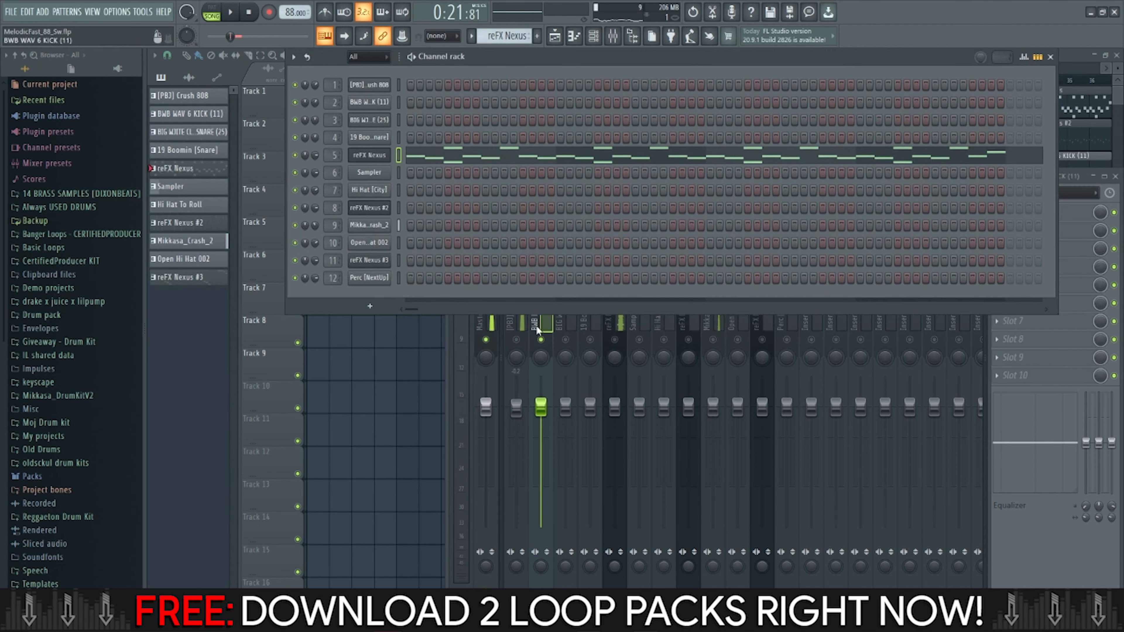
left_click_drag(546, 313, 531, 177)
key("space")
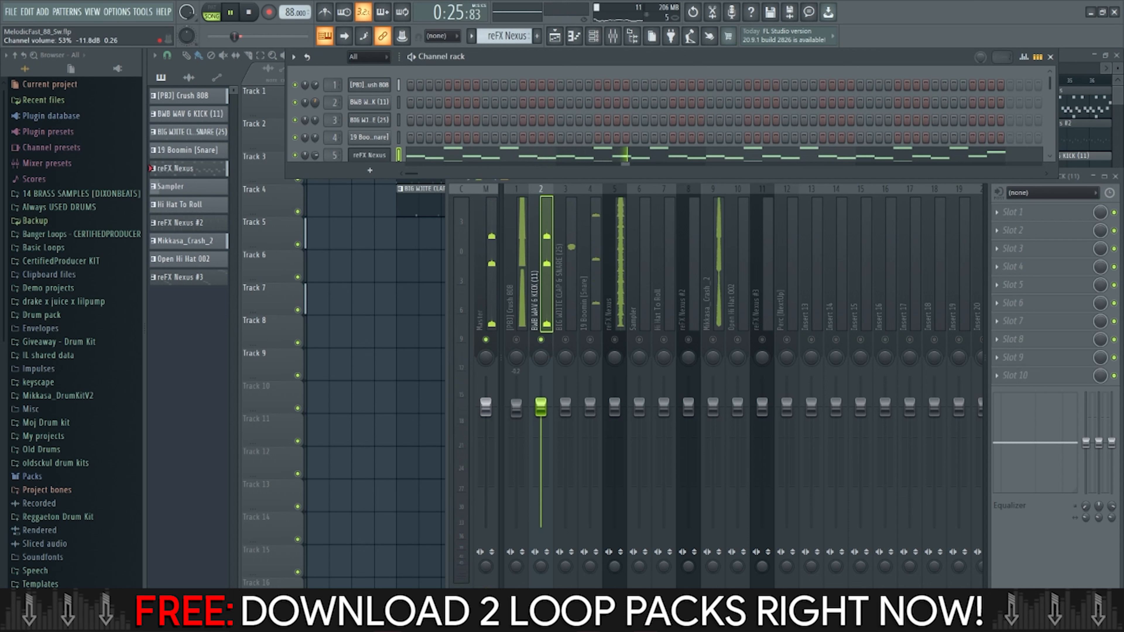
Solo the clap & snare (25) mixer track and lower its channel volume by ear while the loop plays.
left_click(567, 327)
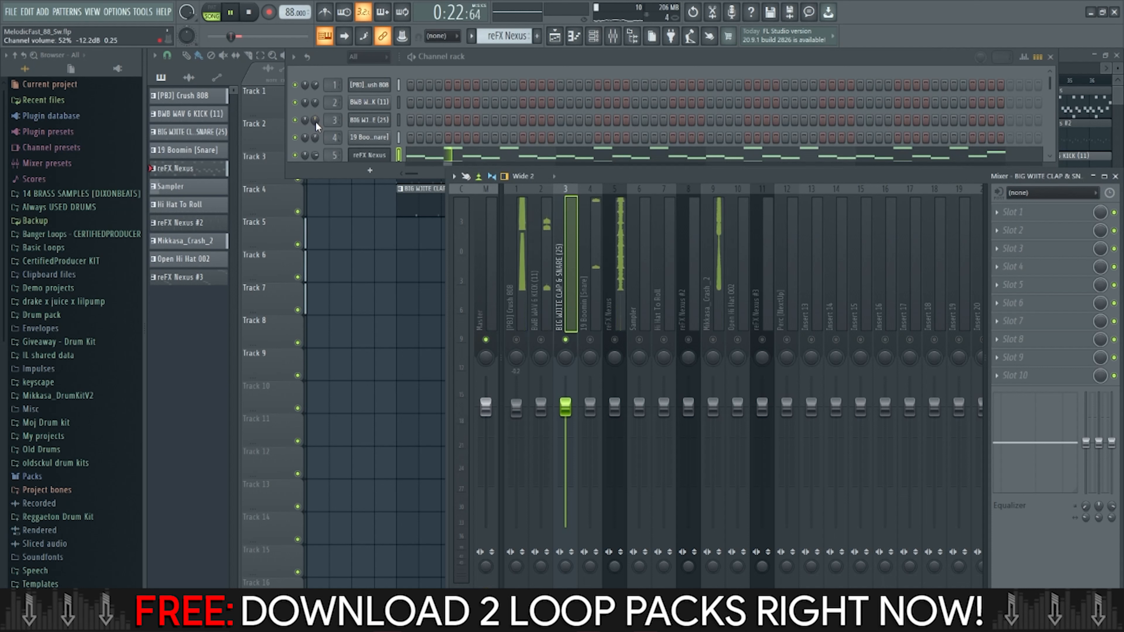
left_click_drag(316, 123, 316, 120)
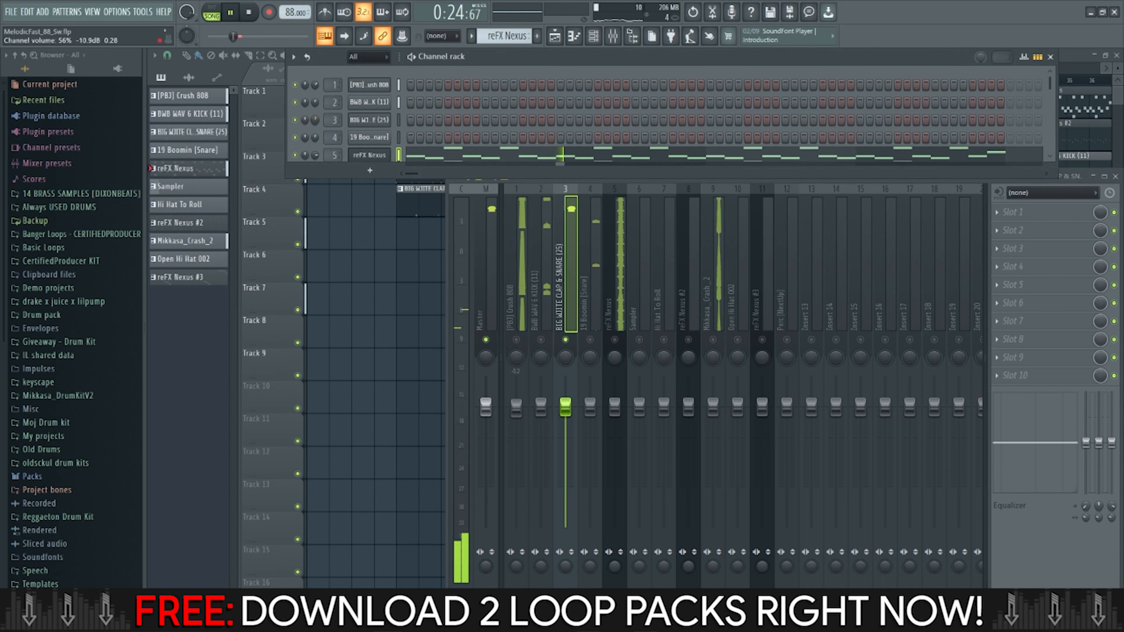
left_click_drag(315, 121, 315, 121)
key("space")
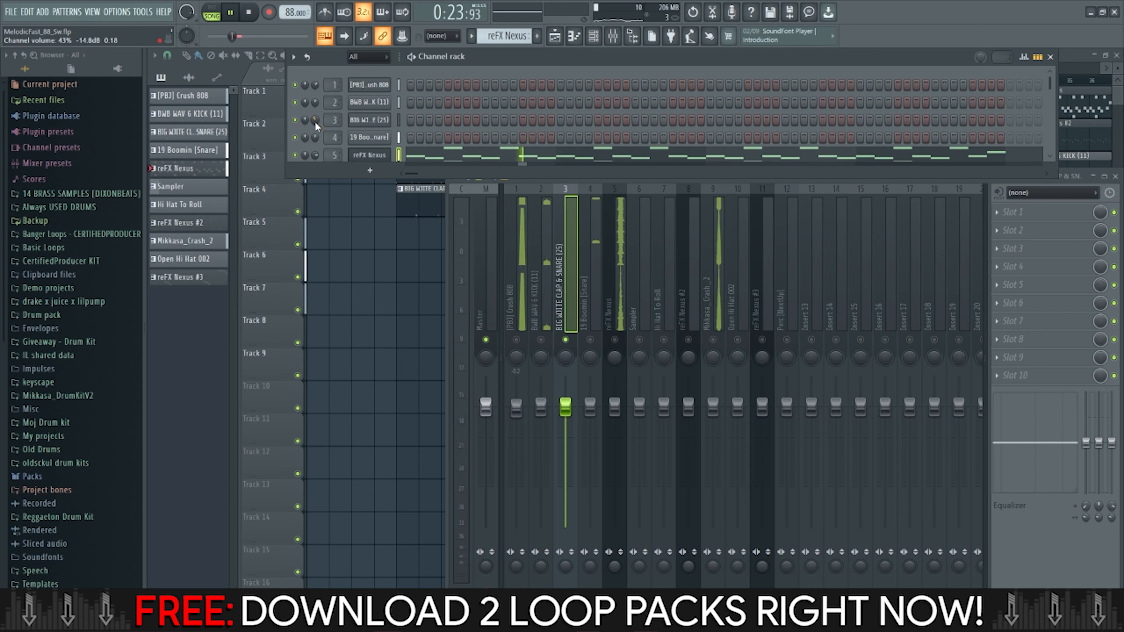
key("space")
left_click_drag(315, 123, 315, 128)
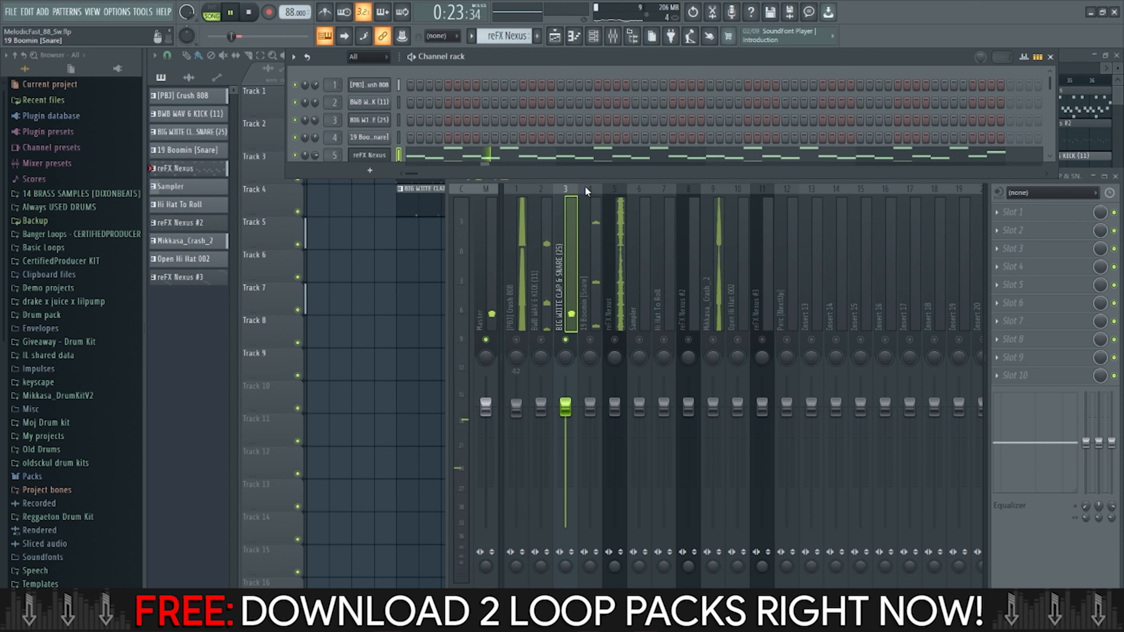
Solo the 19 Boomin [Snare] track alongside the clap and lower the snare's channel volume to balance the two.
left_click(590, 340)
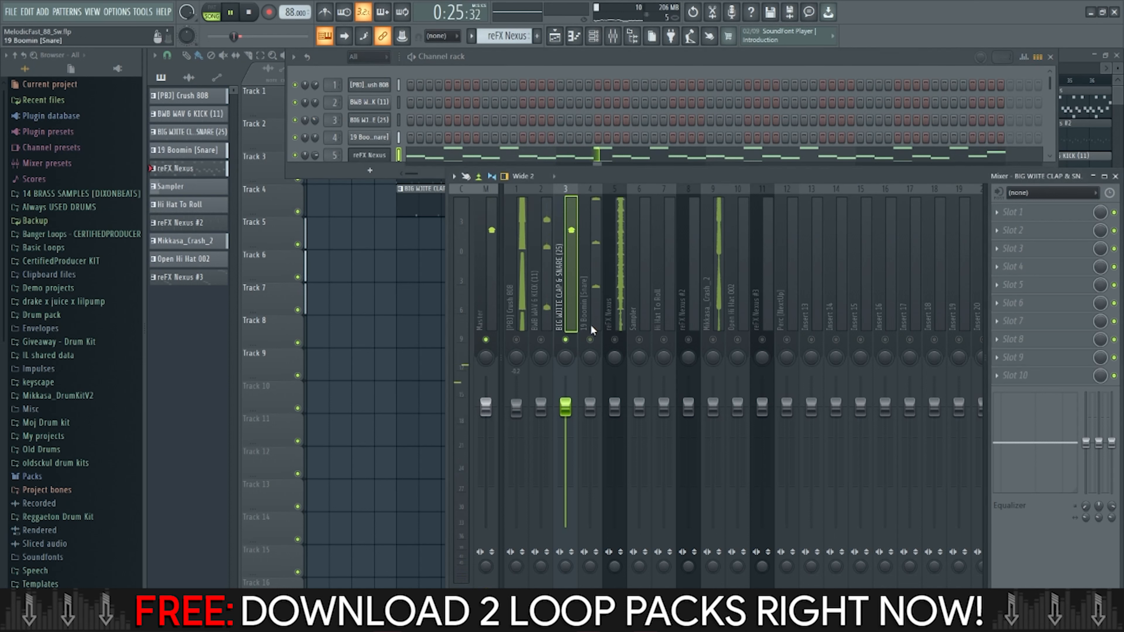
left_click(592, 330)
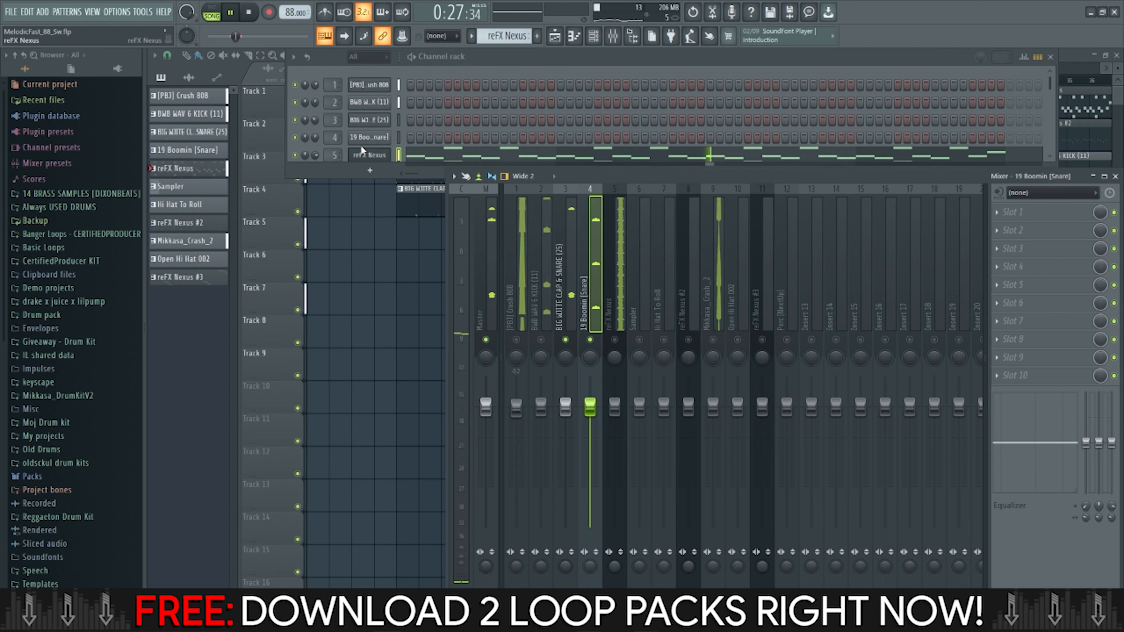
left_click_drag(318, 140, 317, 153)
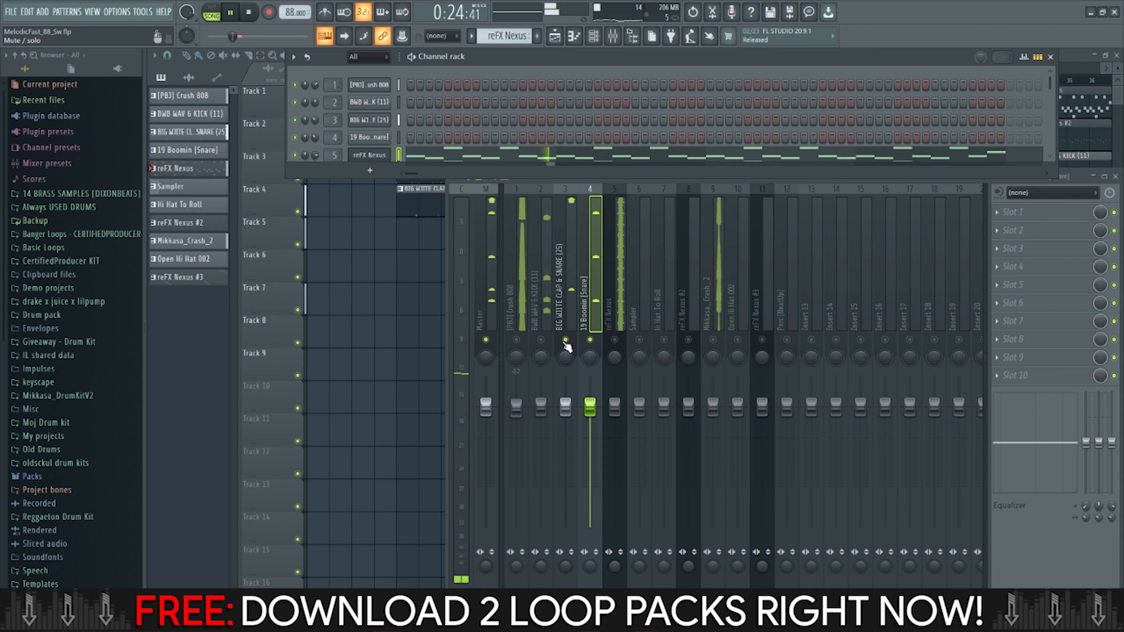
left_click(576, 343)
key("space")
Solo the first reFX Nexus mixer track and lower its channel volume while the loop plays.
left_click(619, 343)
key("space")
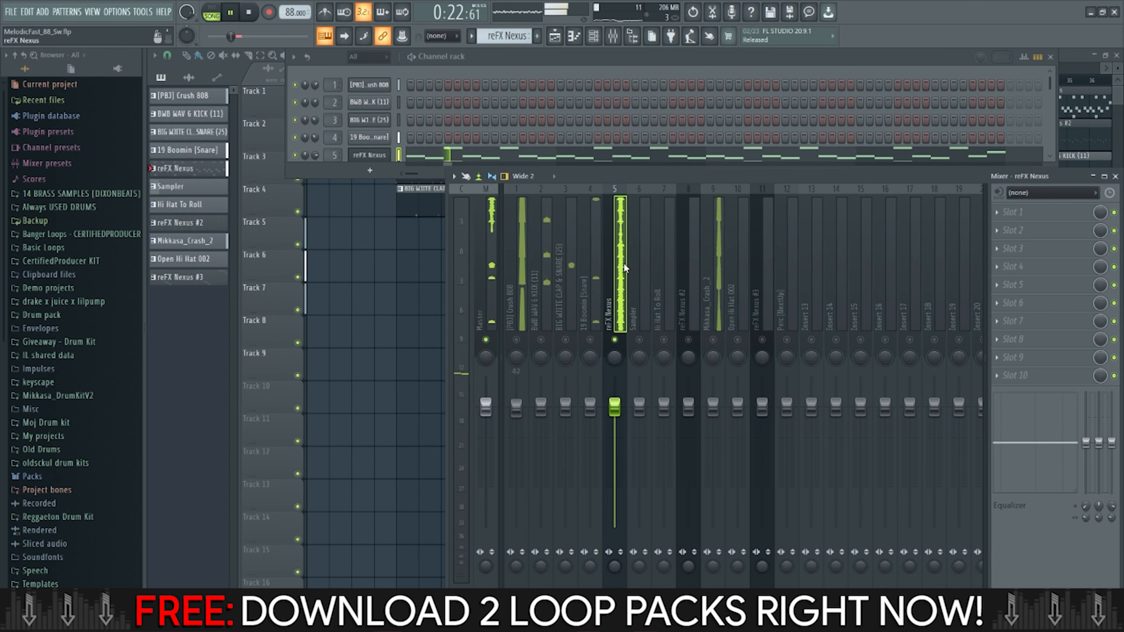
left_click_drag(315, 155, 315, 159)
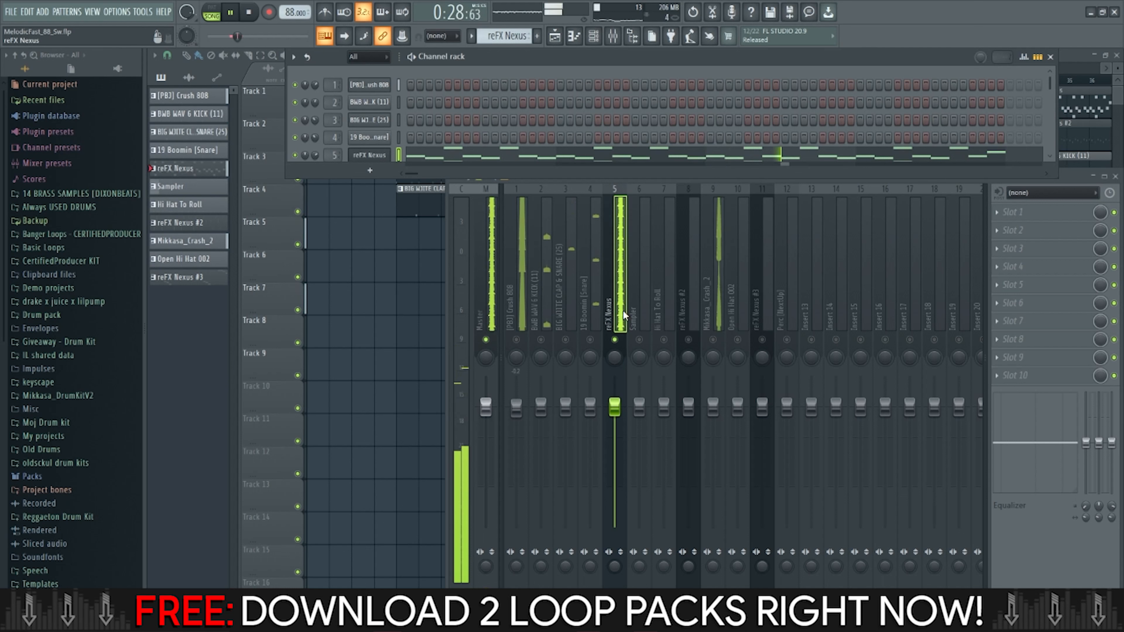
key("space")
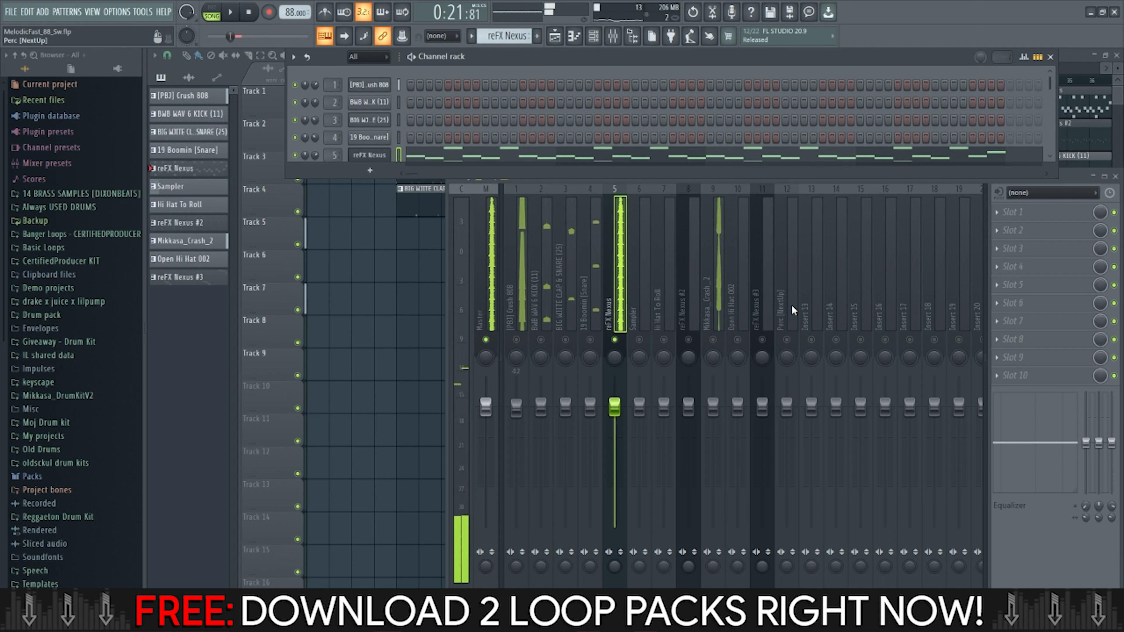
Solo the Mikkasa_Crash_2 track with the melody, lower its channel volume during playback and return to the playlist.
left_click(712, 339)
key("space")
scroll(443, 128, "down", 3)
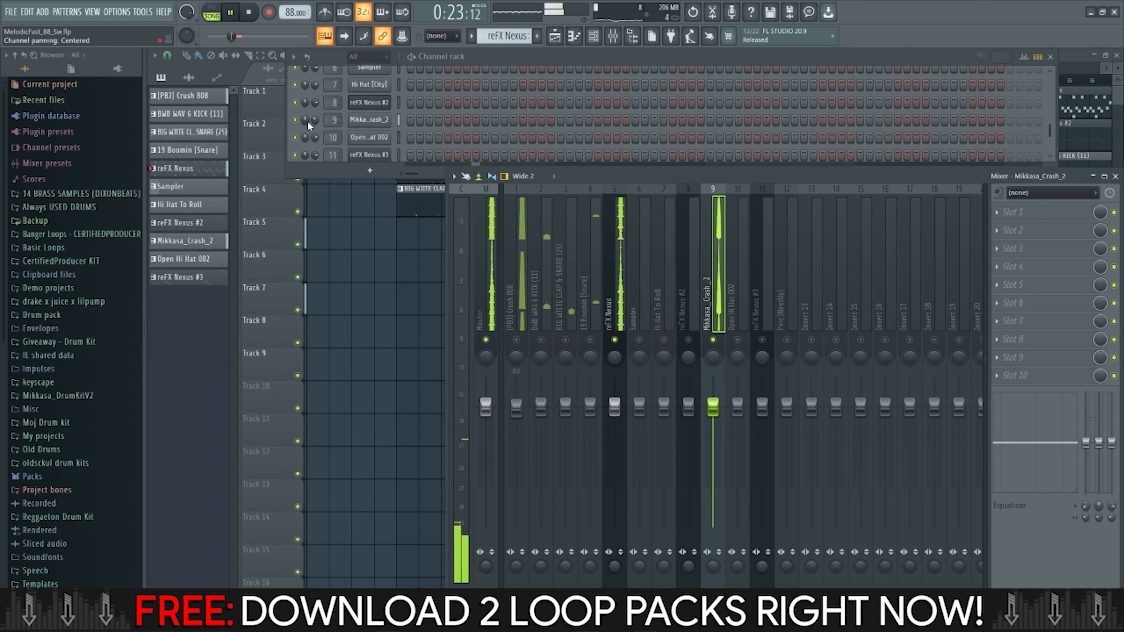
left_click_drag(314, 120, 314, 133)
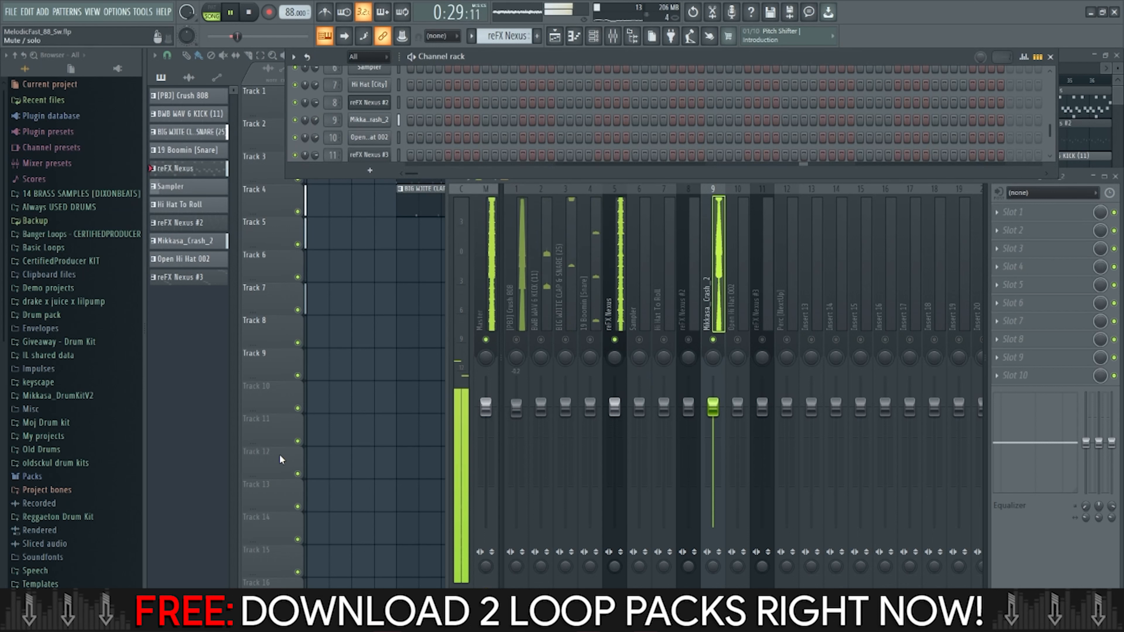
key("space")
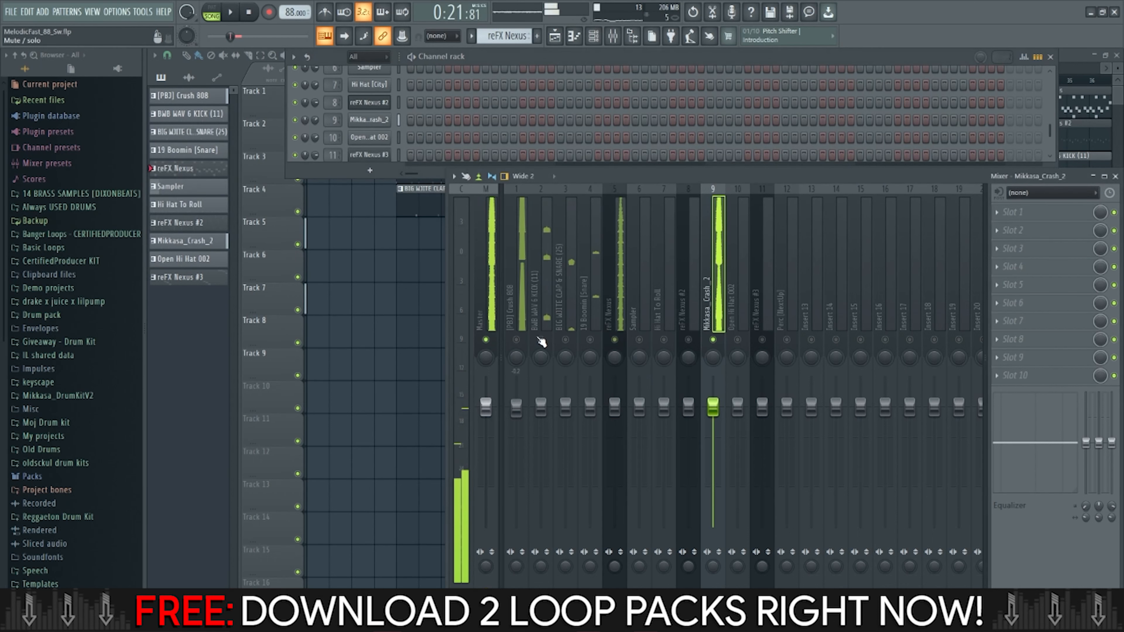
left_click(439, 312)
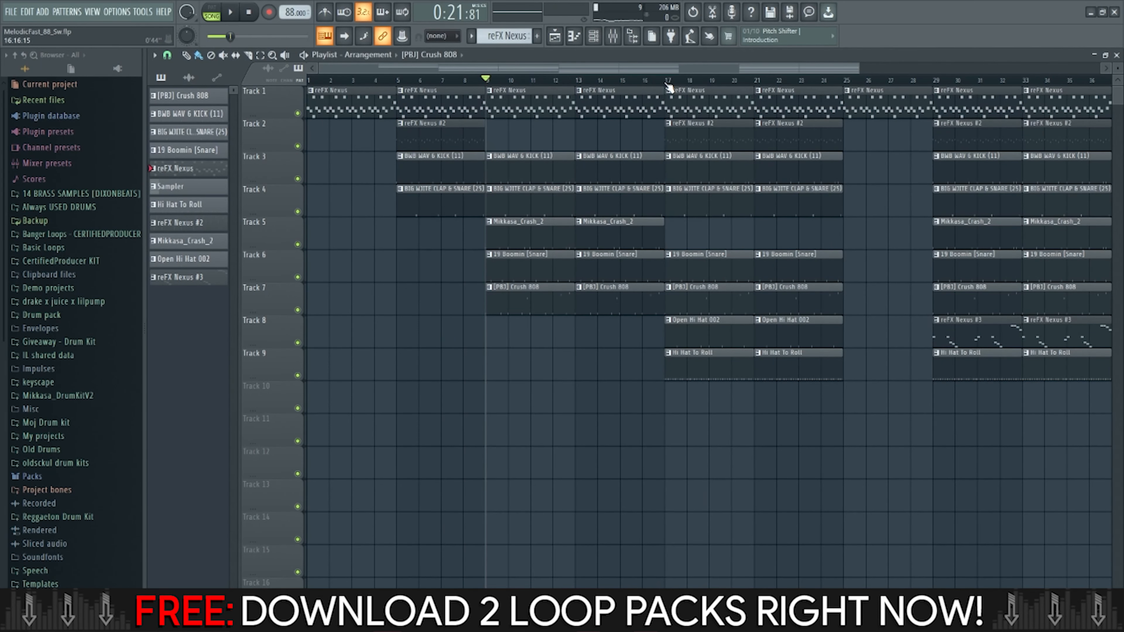
Loop bars 17 to 20, solo the Hi Hat To Roll mixer track alongside the crash and adjust the hi-hat's channel volume during playback.
left_click_drag(669, 85, 737, 85)
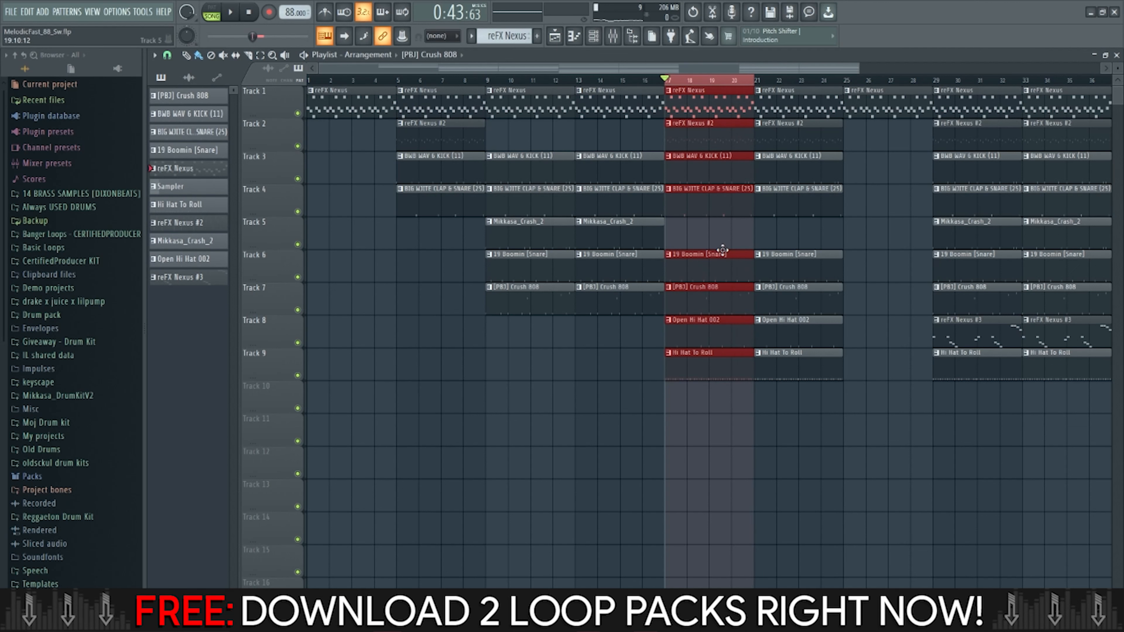
left_click(612, 37)
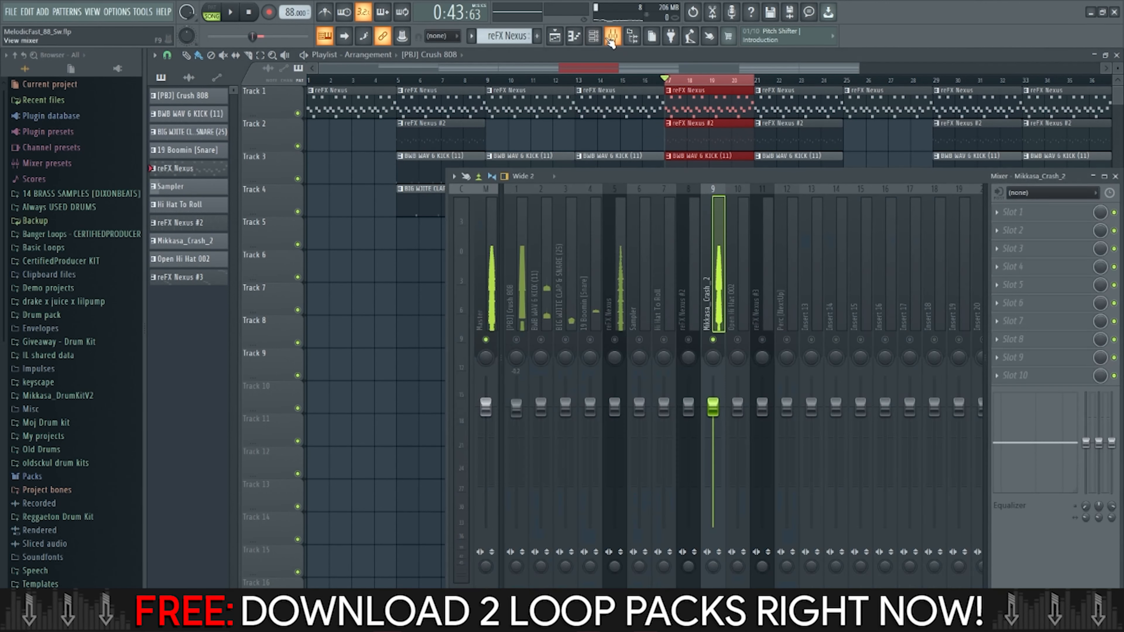
key("space")
left_click(673, 272)
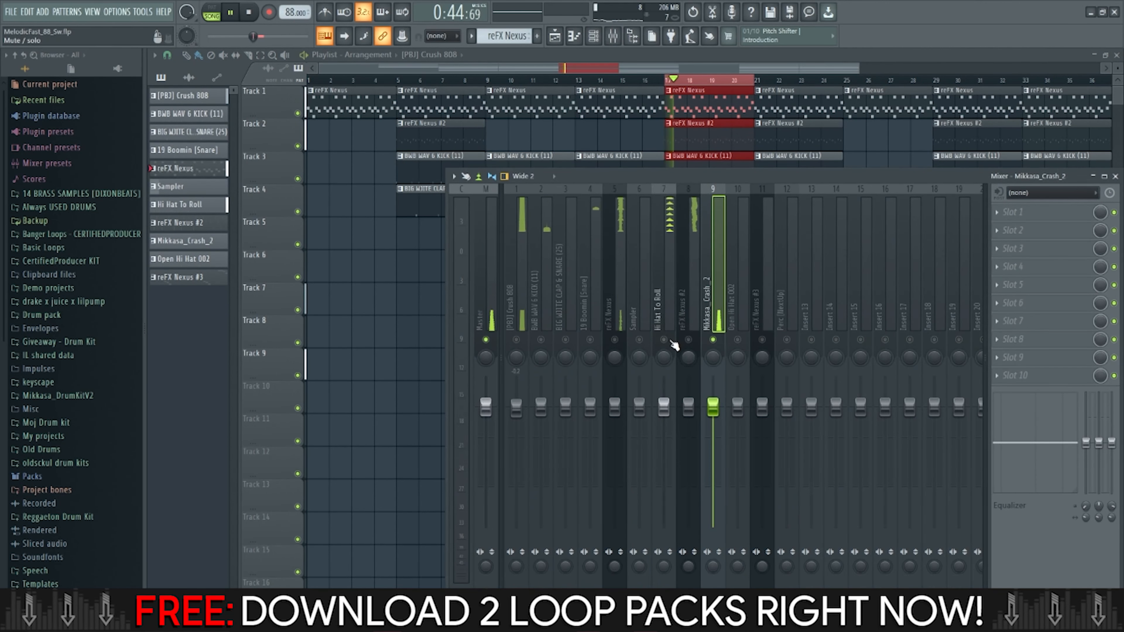
left_click(593, 36)
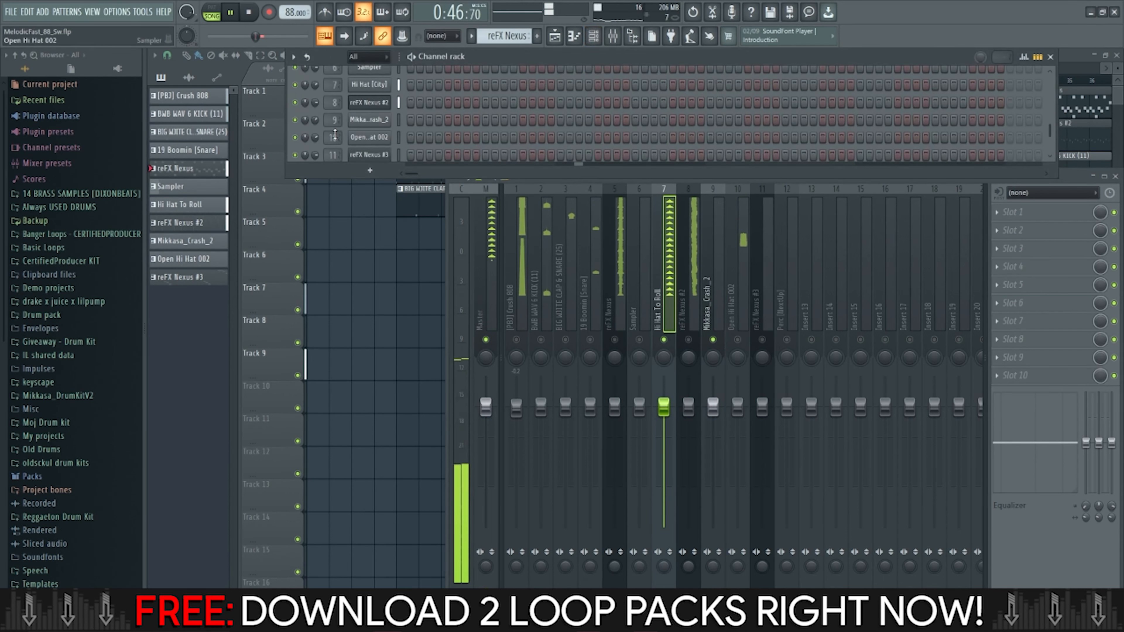
left_click_drag(314, 85, 315, 80)
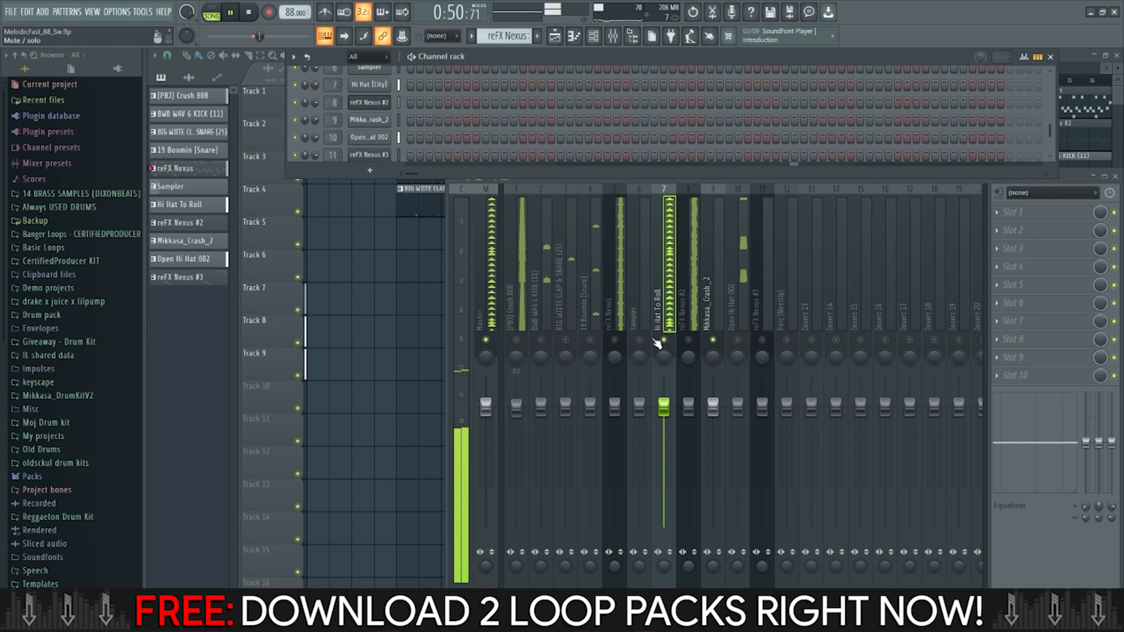
Solo the reFX Nexus #2 mixer track and lower its channel volume to about 74% while the loop plays.
left_click(689, 340)
left_click(686, 334)
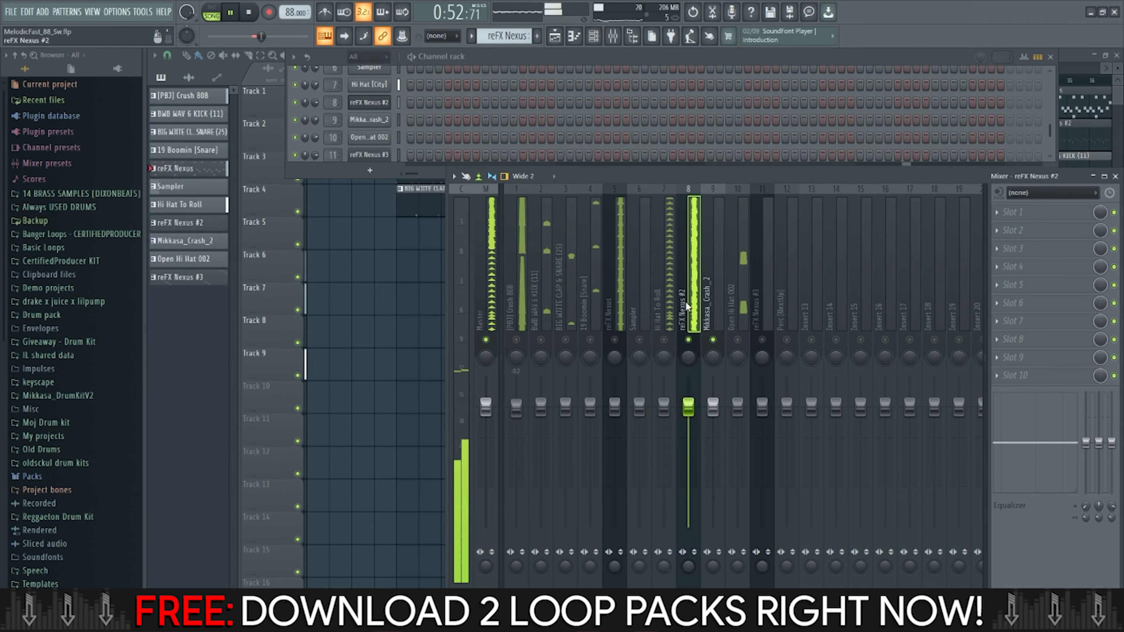
left_click_drag(314, 102, 315, 104)
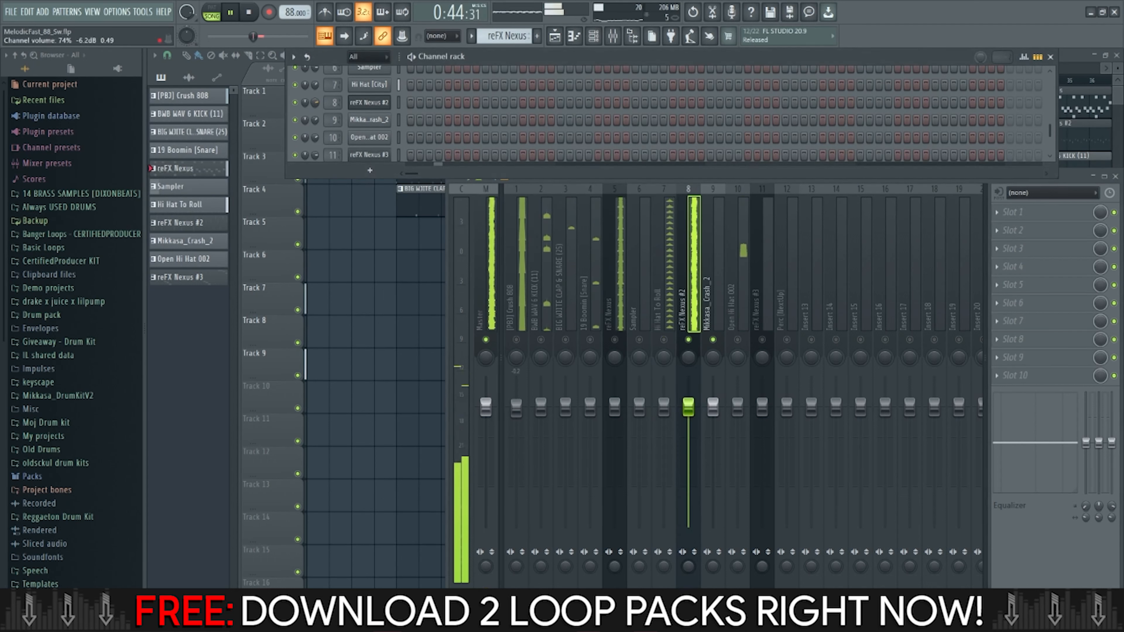
Solo the Open Hi Hat 002 mixer track, lower its channel volume by ear and stop playback.
left_click(738, 340)
left_click(744, 296)
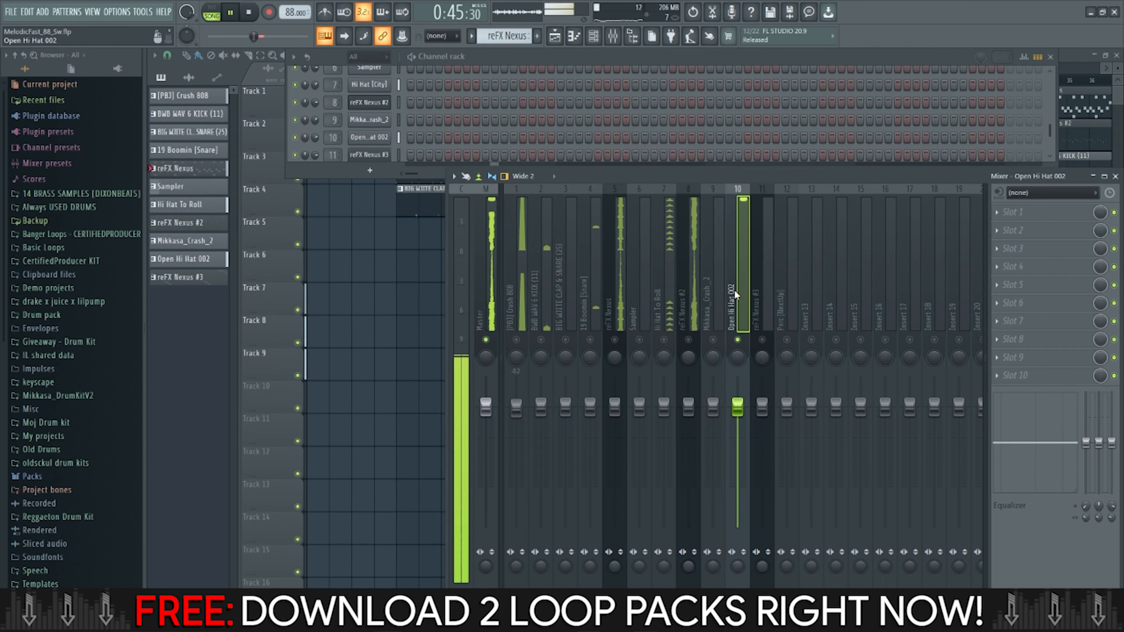
left_click_drag(314, 138, 315, 140)
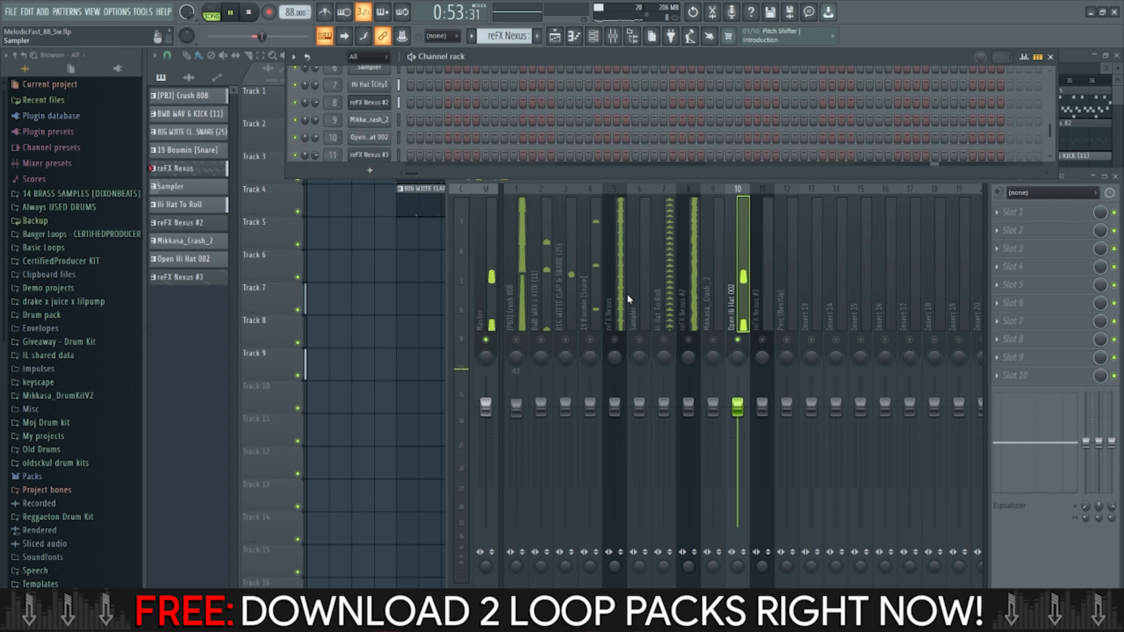
key("space")
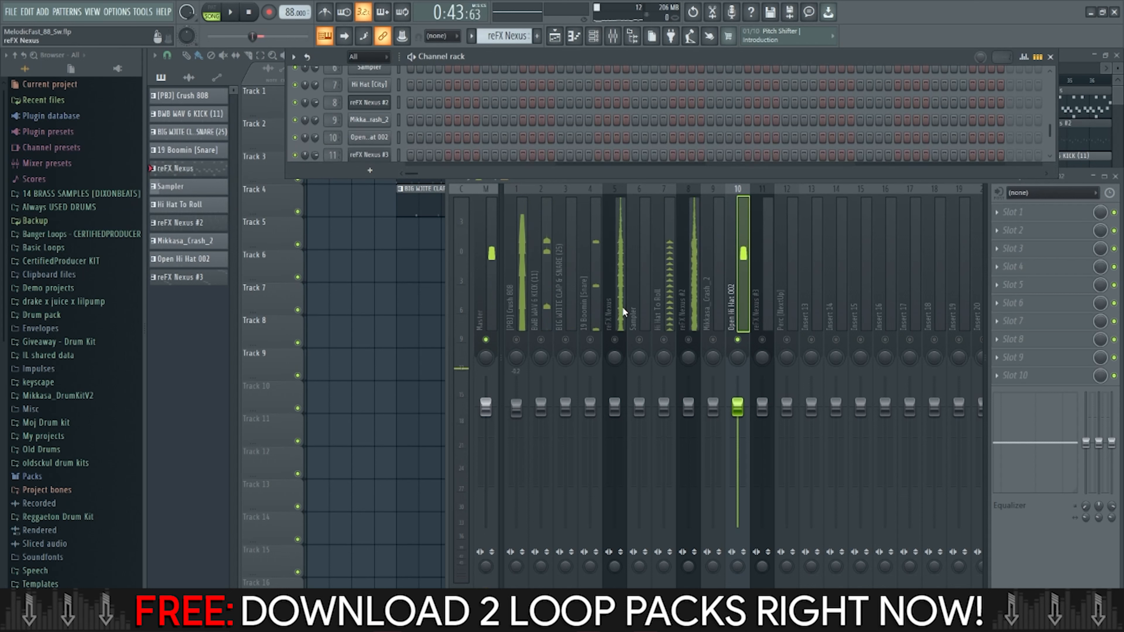
Lower the faders of mixer tracks 1 through 11 together to 74% (-6.2 dB) and return to the playlist.
left_click_drag(526, 219, 763, 248)
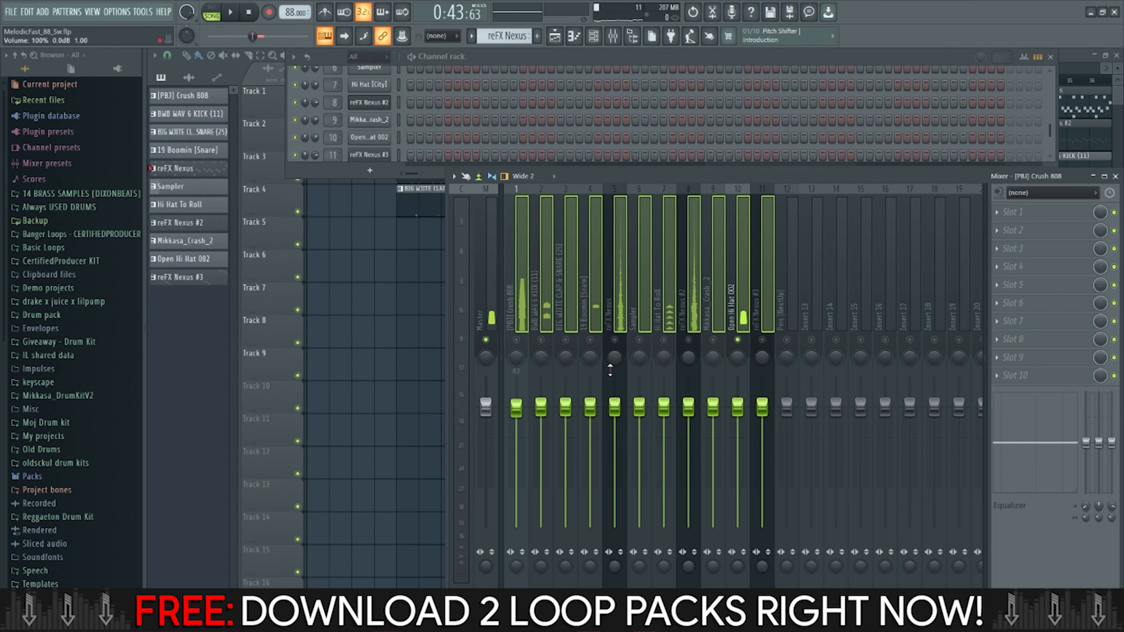
left_click_drag(529, 405, 529, 445)
key("F5")
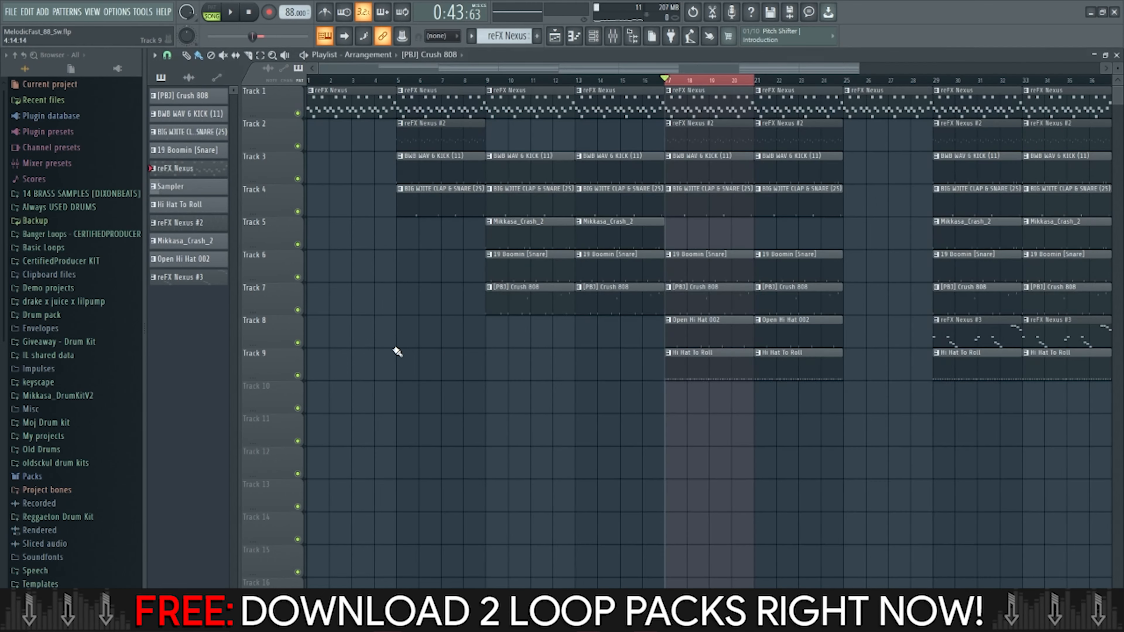
Loop bars 9 to 12, adjust the Master track's stereo separation and play the 808 and kick soloed.
left_click_drag(519, 86, 616, 93)
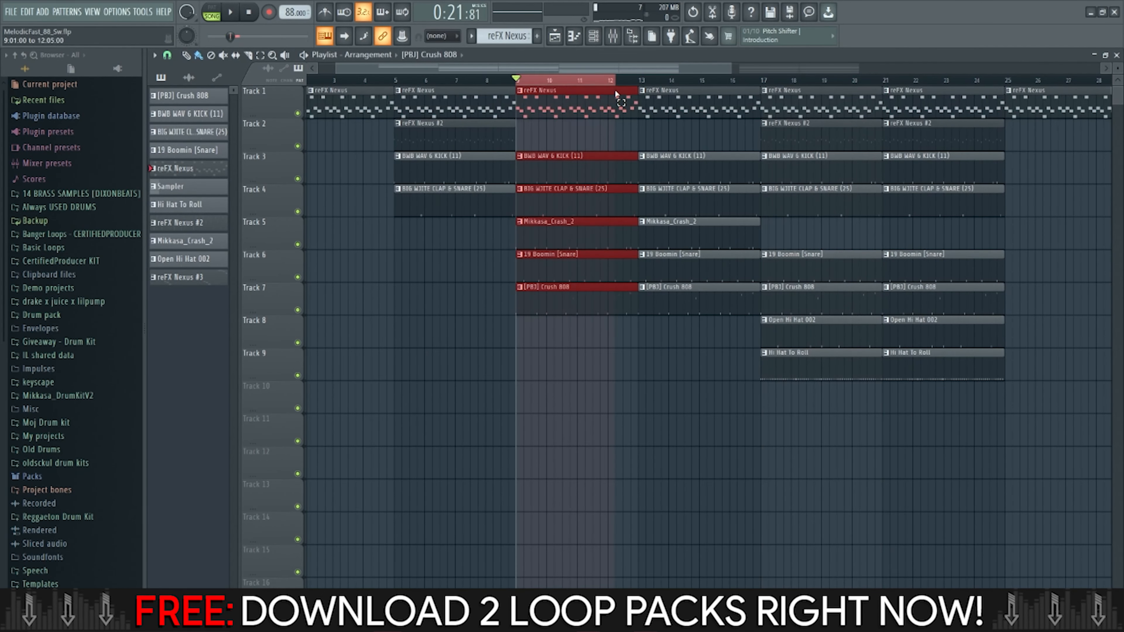
left_click(612, 37)
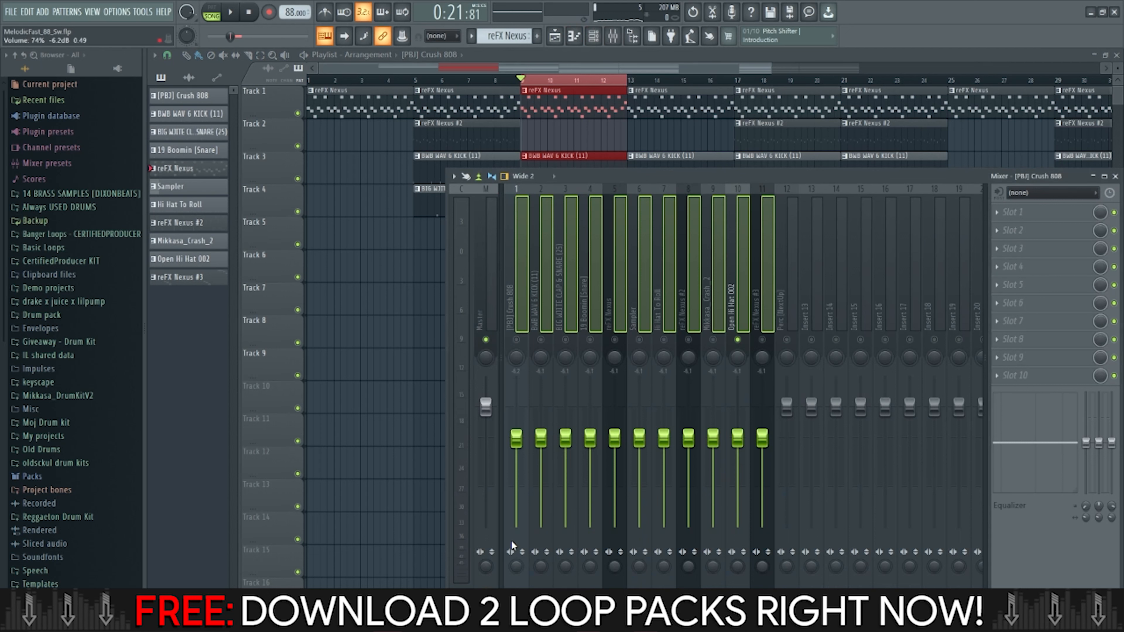
left_click_drag(487, 566, 487, 558)
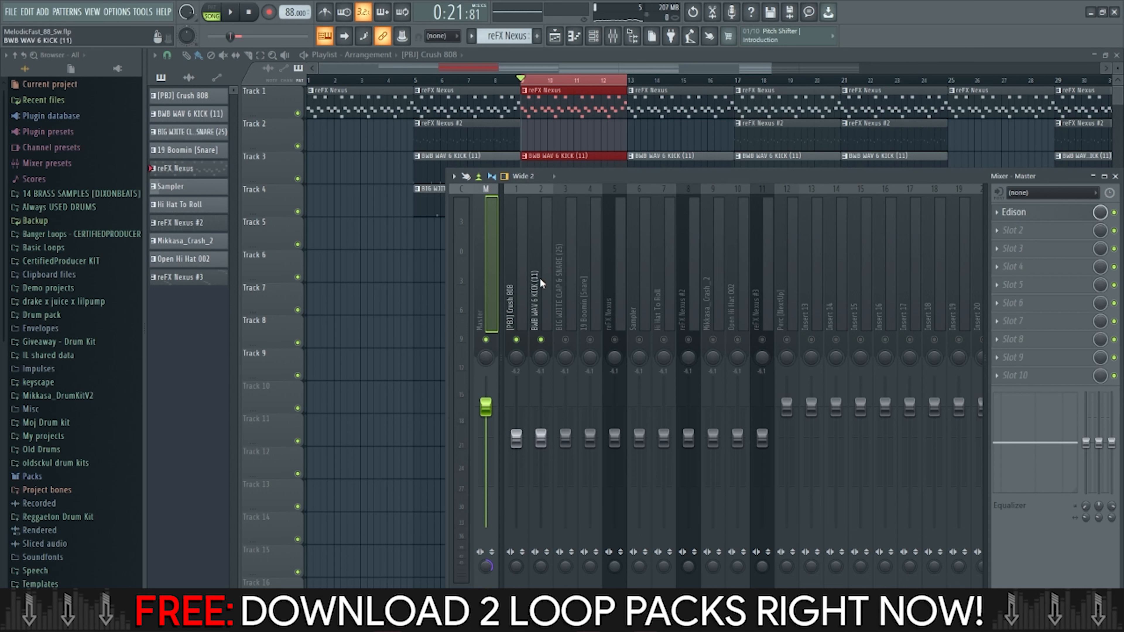
key("space")
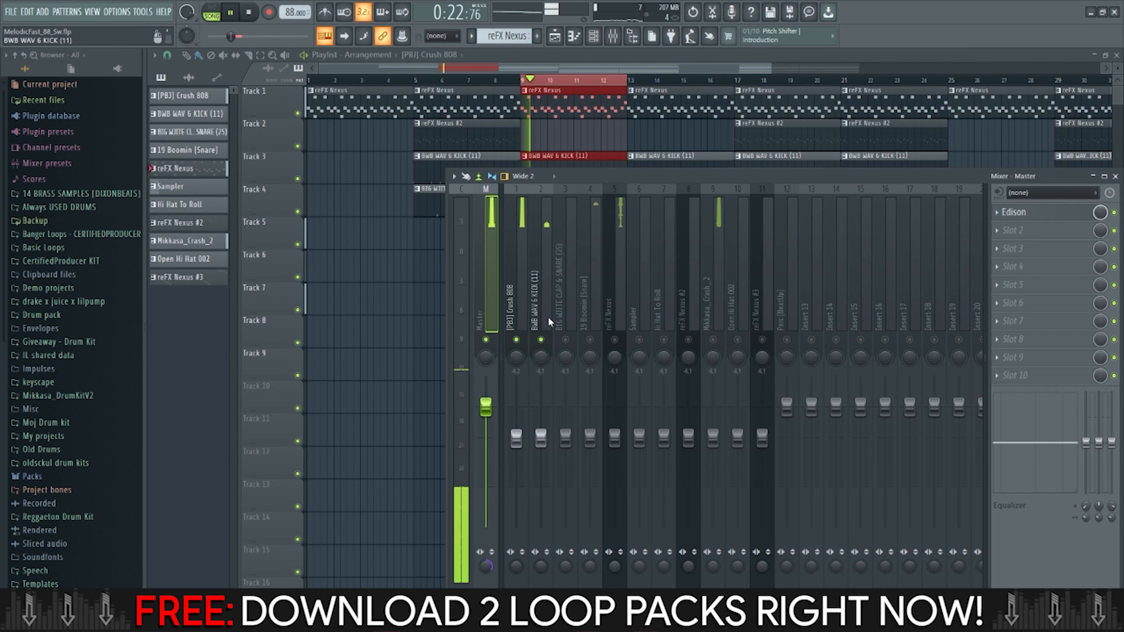
Stop playback, reveal the mixer's routing controls and sidechain the BWB WAV 6 KICK (11) track to the [PBJ] Crush 808 track.
left_click_drag(579, 178, 569, 111)
key("space")
left_click(546, 165)
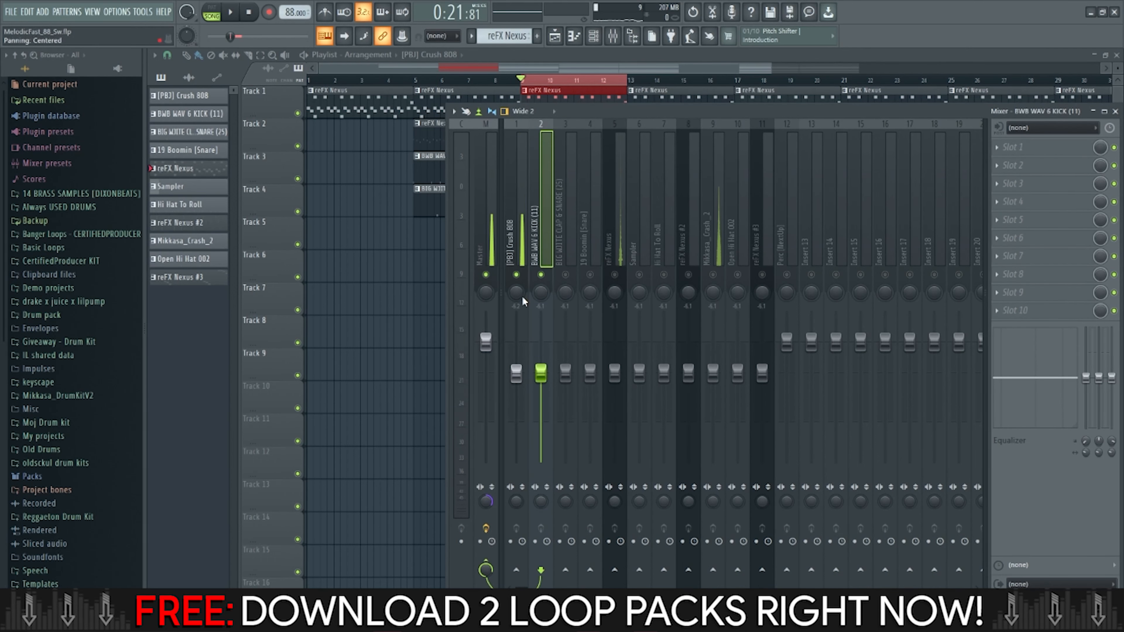
right_click(522, 566)
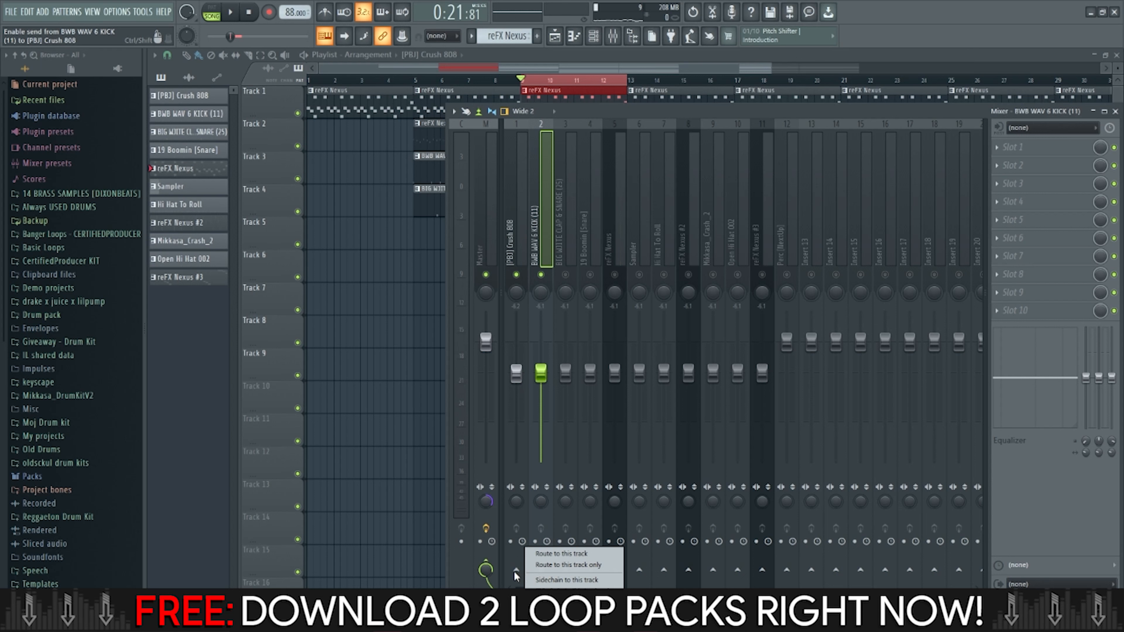
left_click(551, 578)
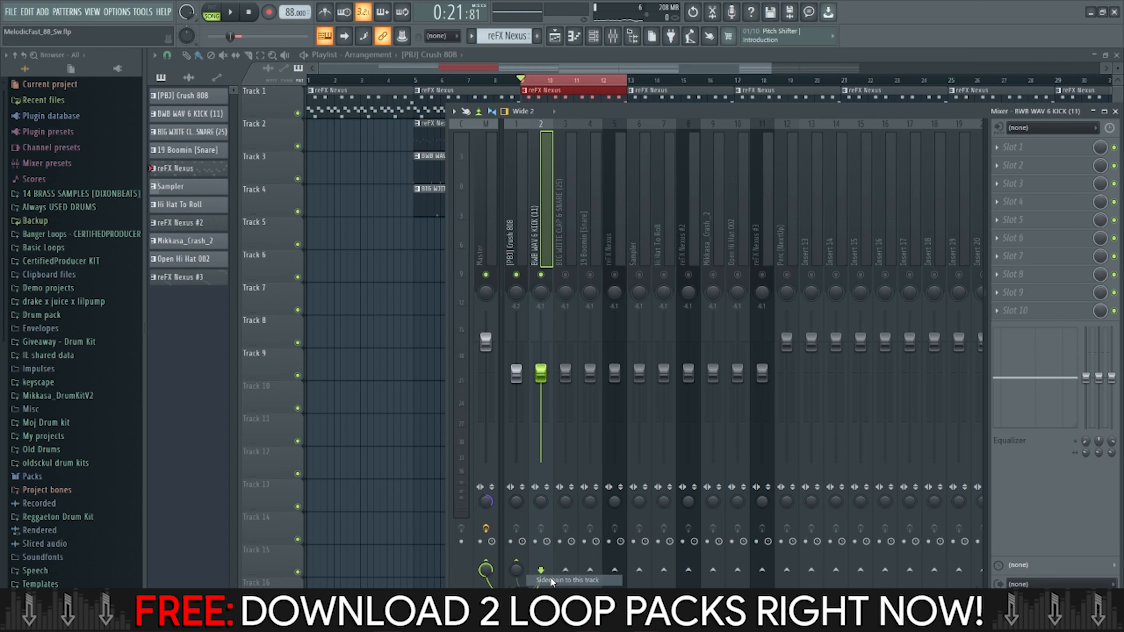
Load Fruity Limiter in the 808 track's first effect slot, switch it to compressor mode and choose the kick as sidechain source.
left_click(521, 167)
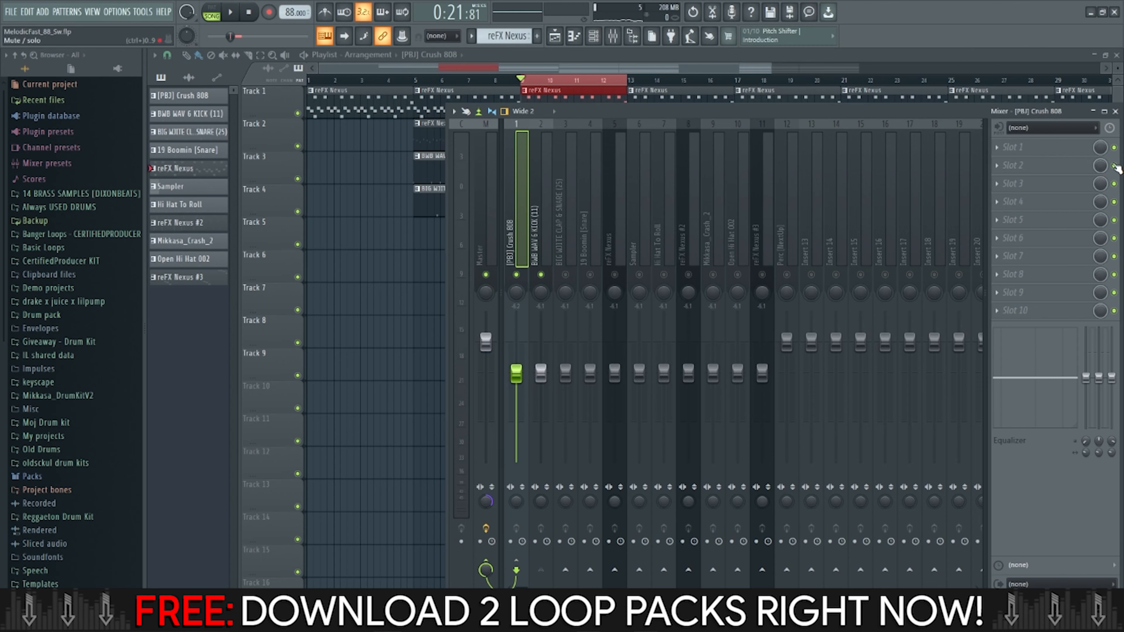
left_click(1027, 150)
left_click(418, 531)
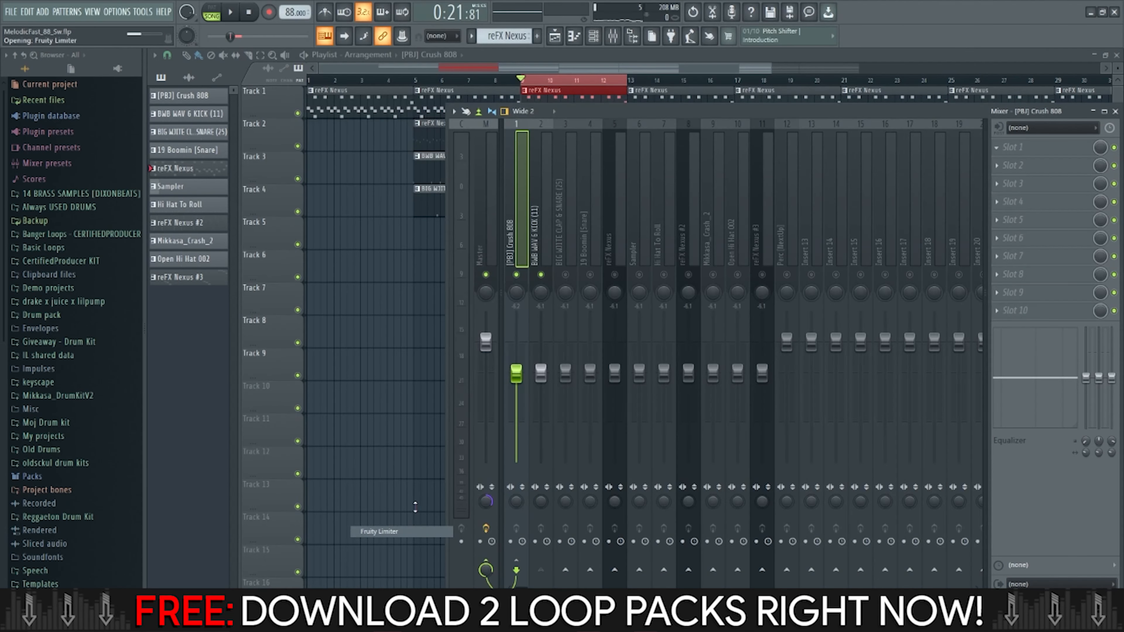
left_click(318, 345)
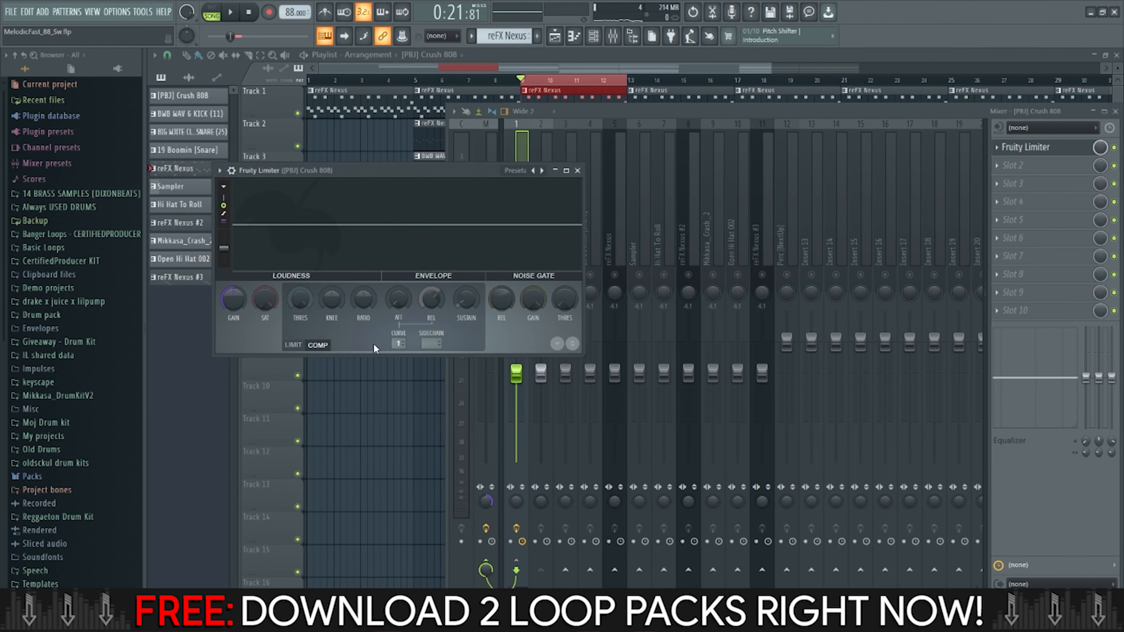
left_click(431, 344)
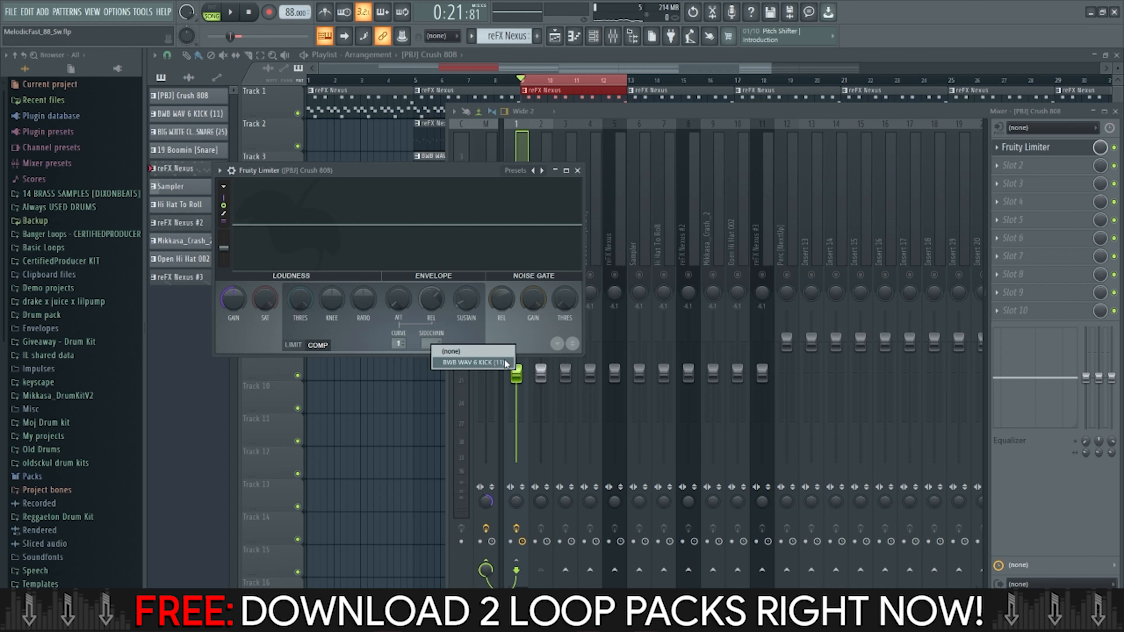
left_click(486, 363)
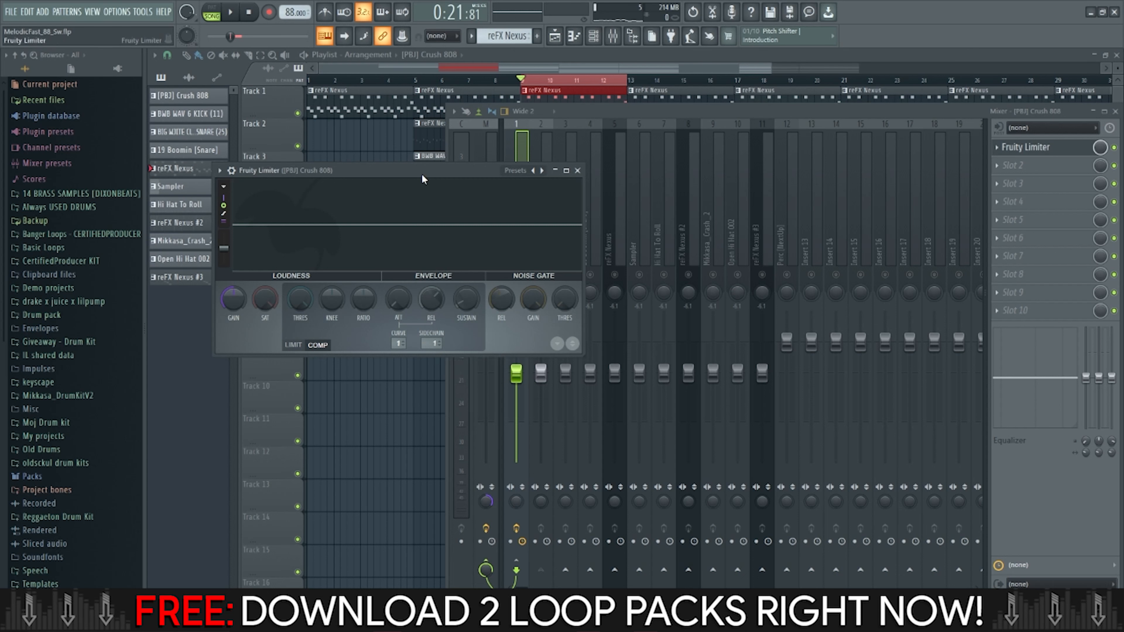
left_click_drag(422, 176, 826, 188)
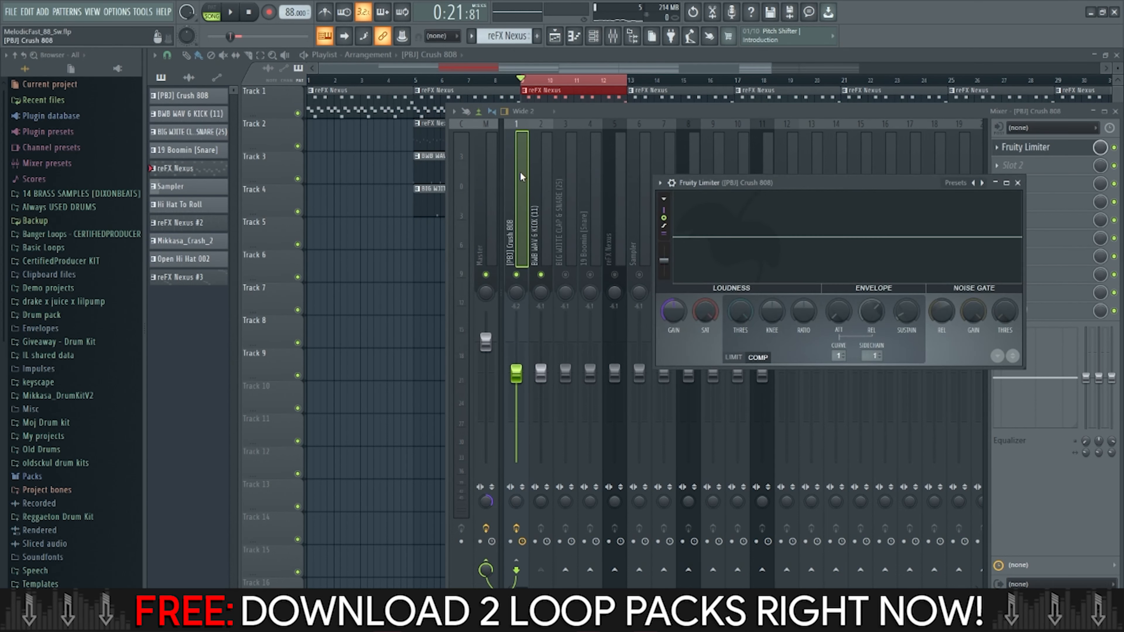
Select the kick and 808 mixer tracks and raise both faders together to about -3.8 dB.
left_click(534, 177)
left_click(523, 239, "ctrl")
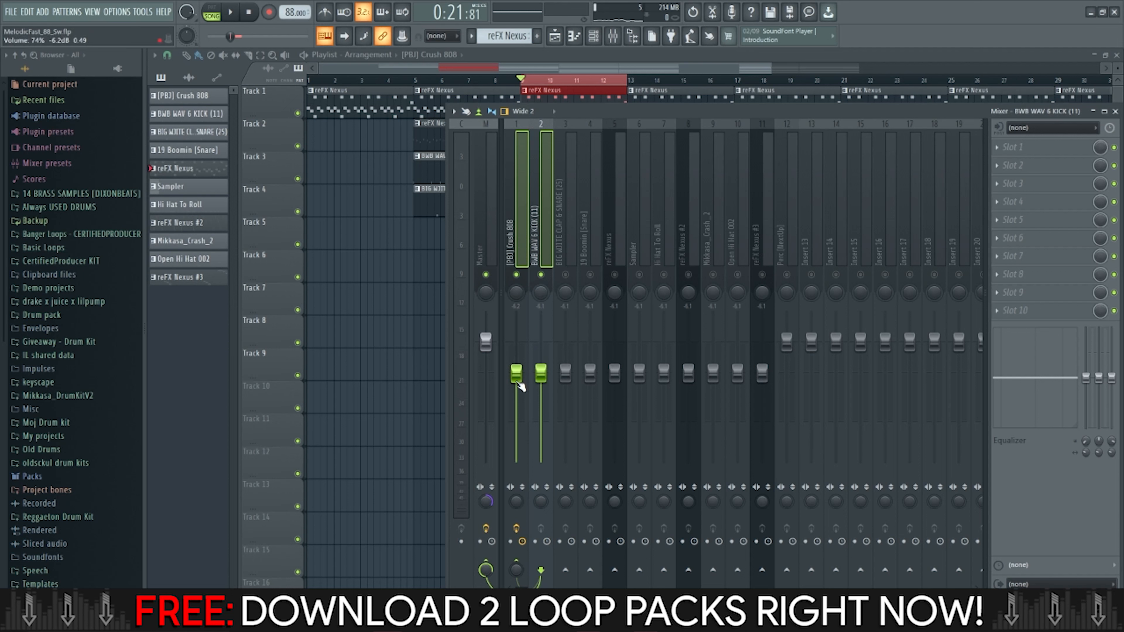
left_click_drag(521, 386, 520, 379)
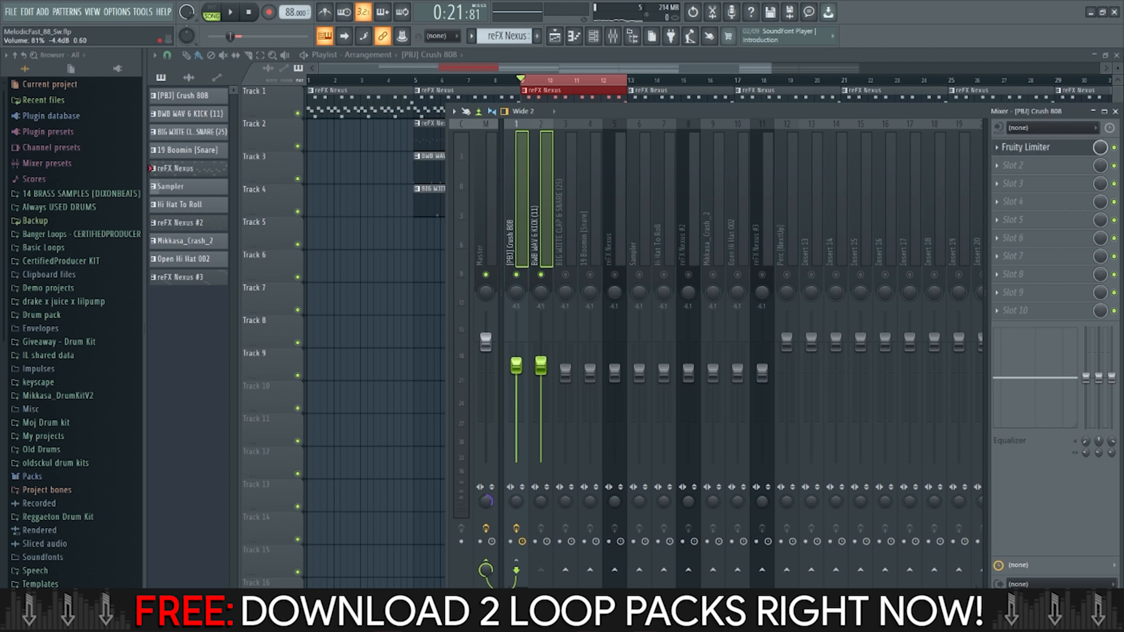
In the 808's Fruity Limiter, raise the knee and lower the compressor threshold to about -30.5 dB while the loop plays.
left_click(1022, 150)
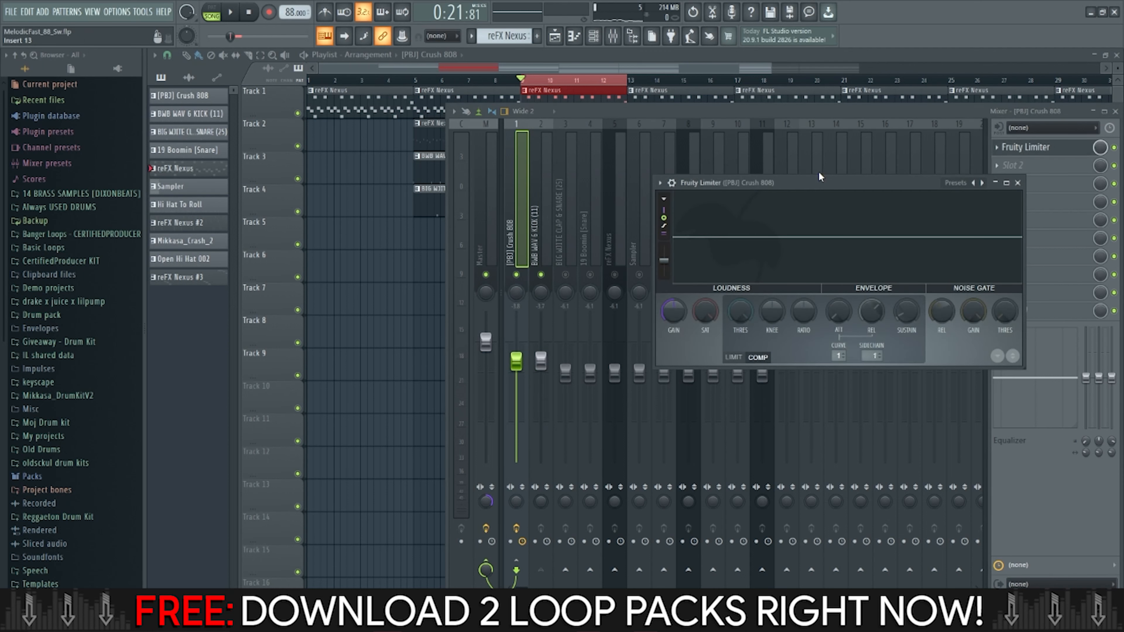
left_click_drag(818, 183, 811, 178)
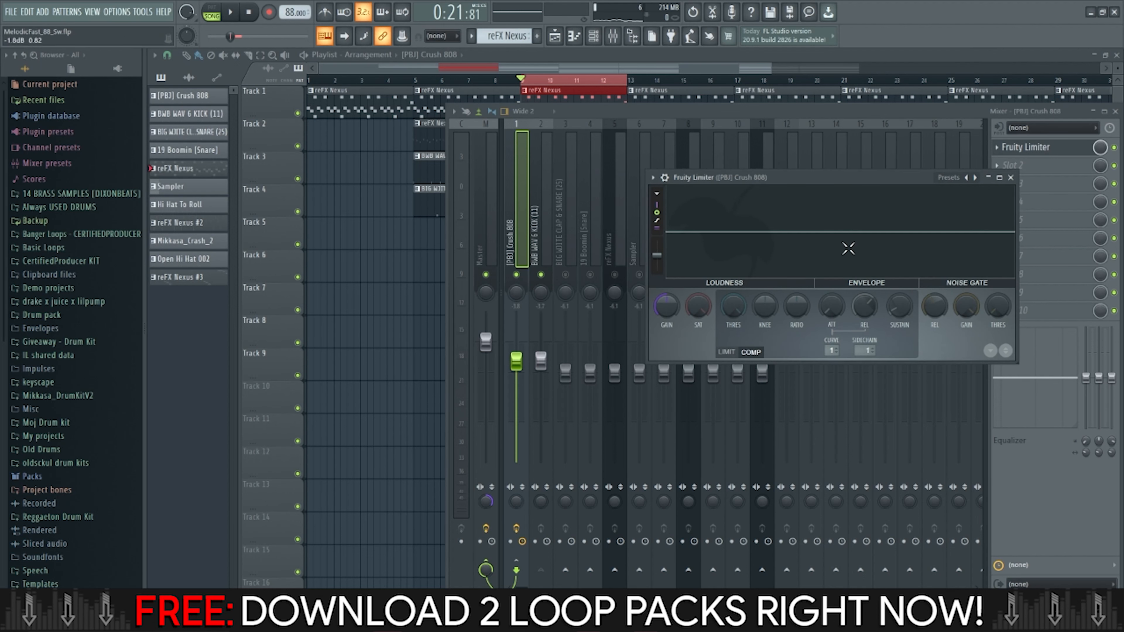
key("space")
left_click_drag(733, 305, 767, 309)
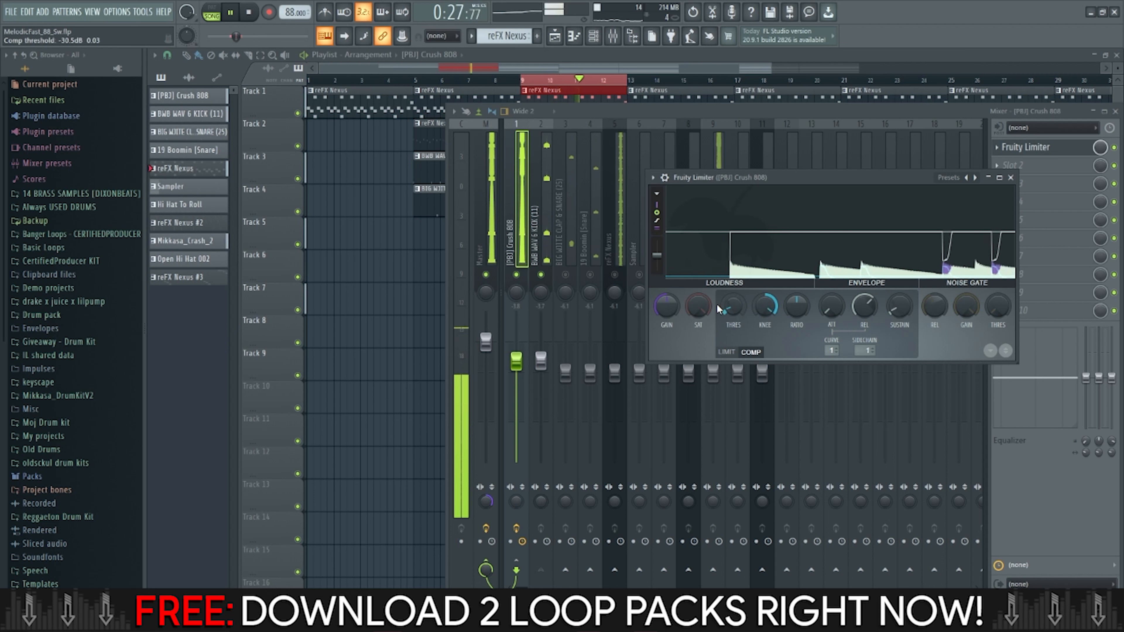
key("space")
Raise the 808 limiter's gain, audition the sidechained loop and stop playback.
left_click_drag(667, 306, 666, 292)
key("space")
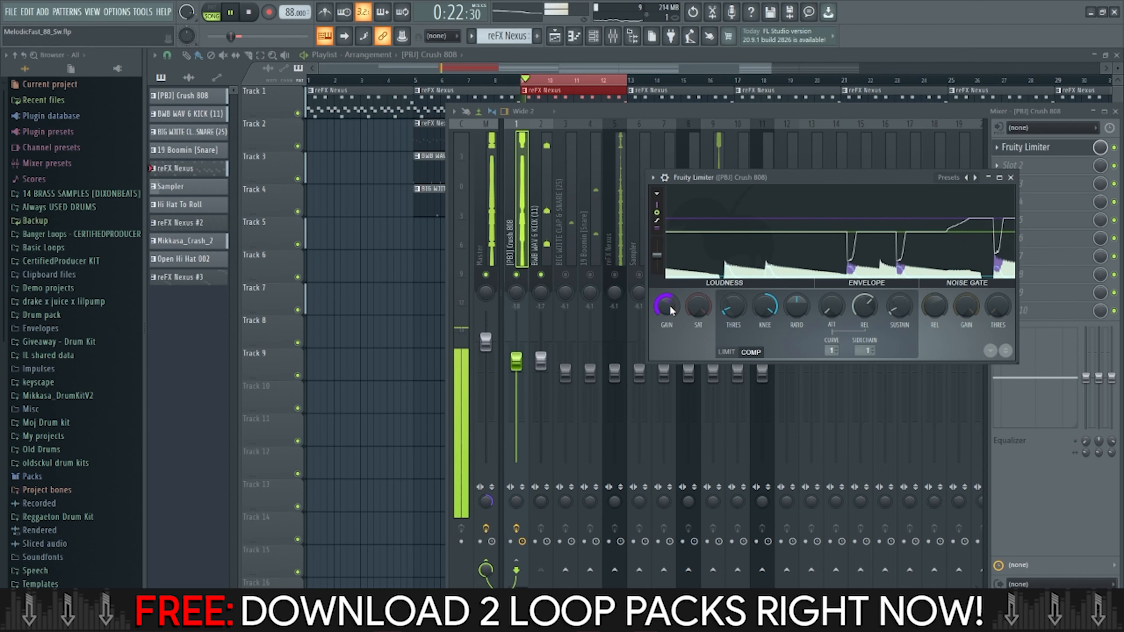
left_click(253, 17)
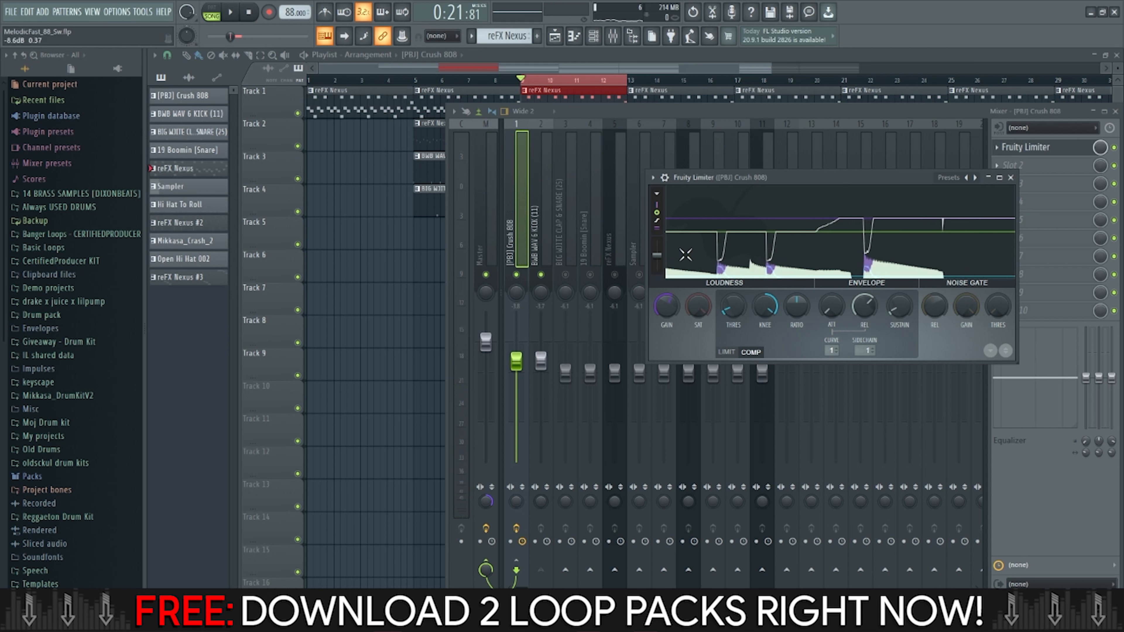
Play the loop again, raise the kick track's fader by ear against the 808 and reselect the 808 track.
key("space")
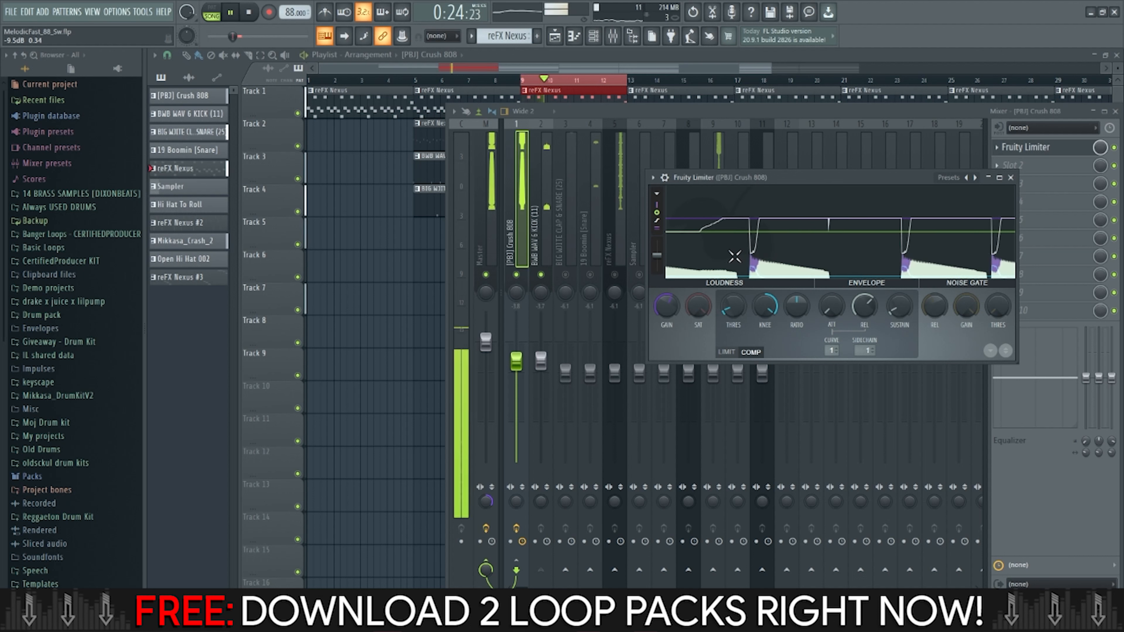
left_click_drag(534, 362, 533, 353)
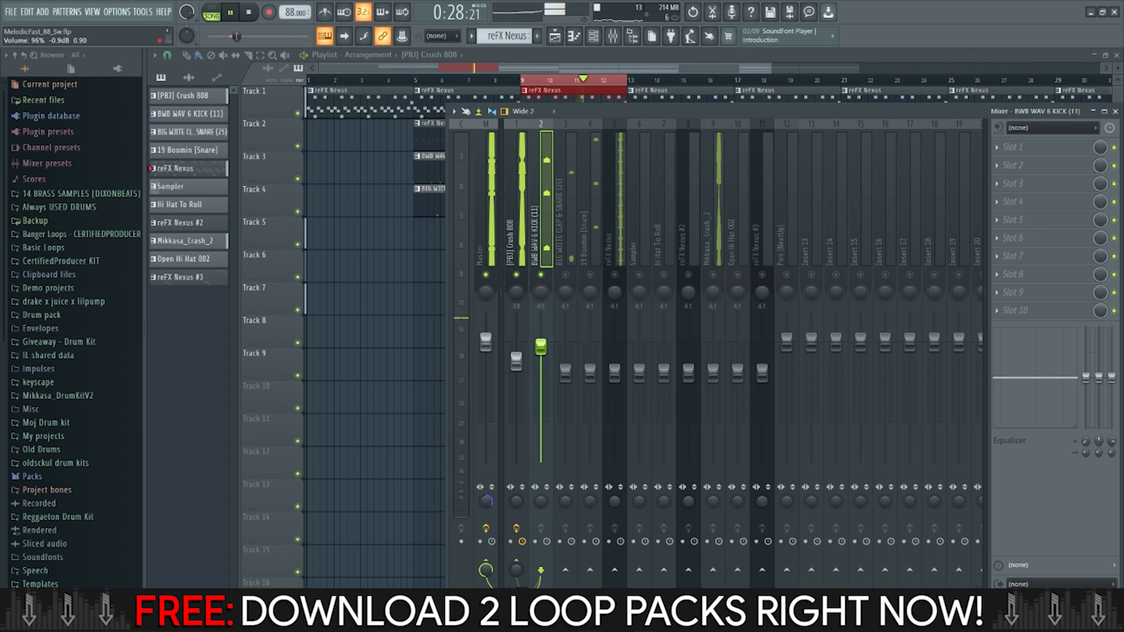
left_click(529, 221)
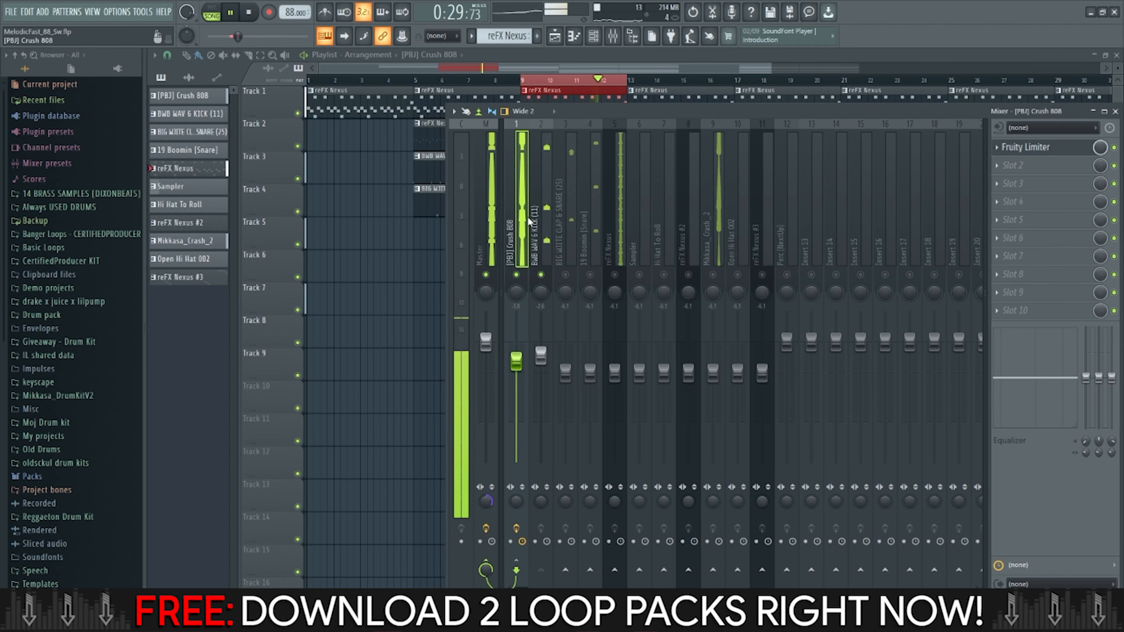
Review the 808's Fruity Limiter, raise the 808 fader to about -3.0 dB and nudge the kick fader up while the loop plays.
left_click(1042, 151)
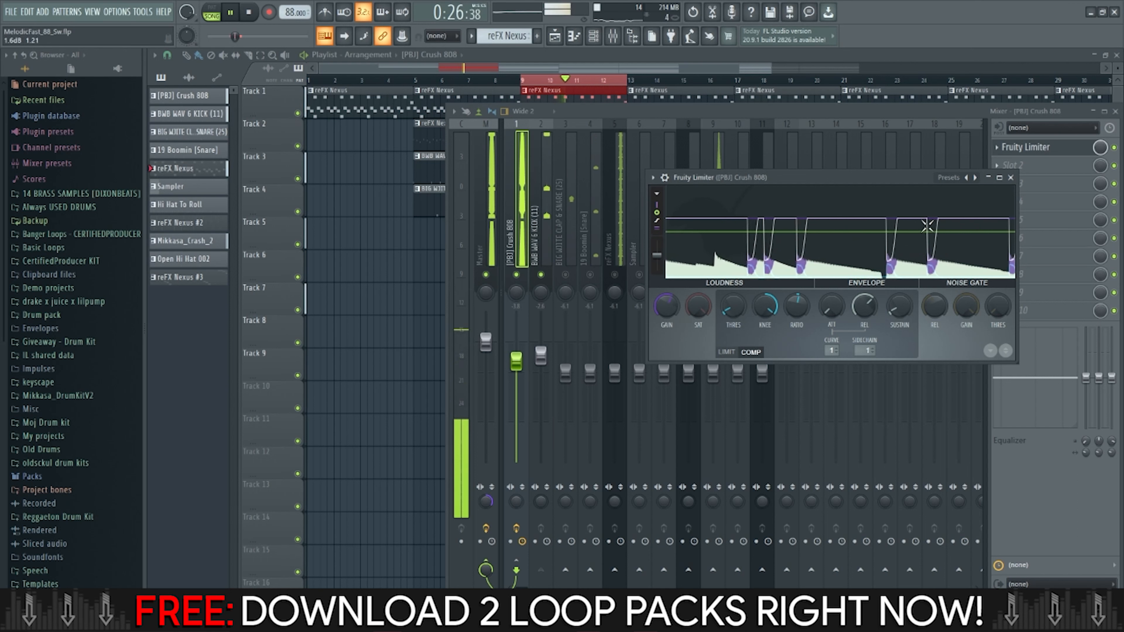
left_click(1011, 177)
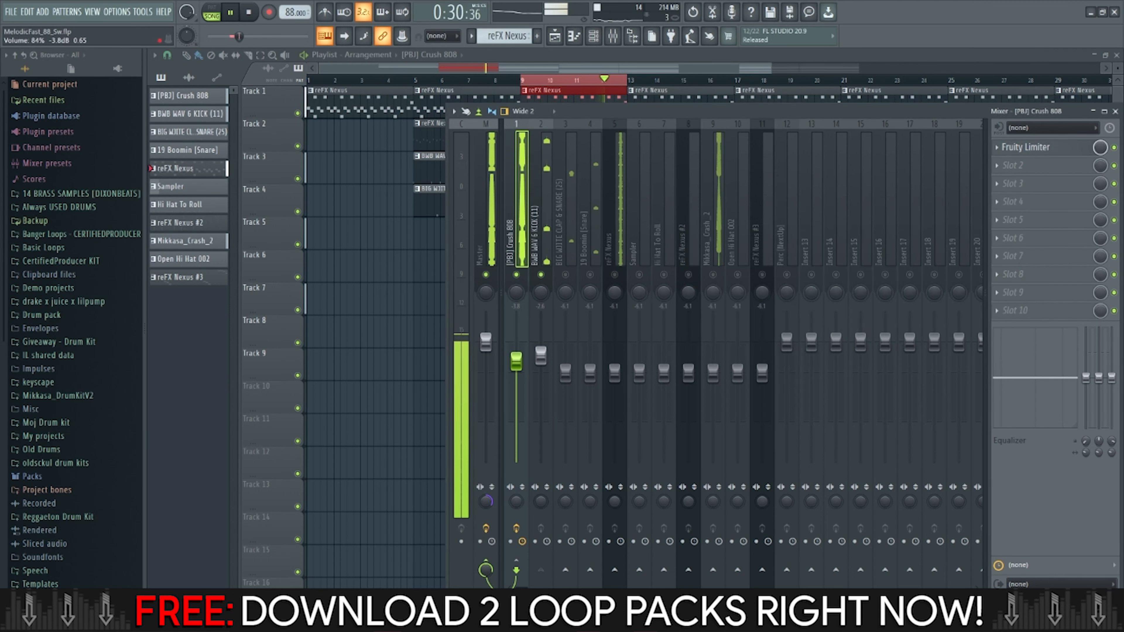
left_click_drag(516, 361, 516, 355)
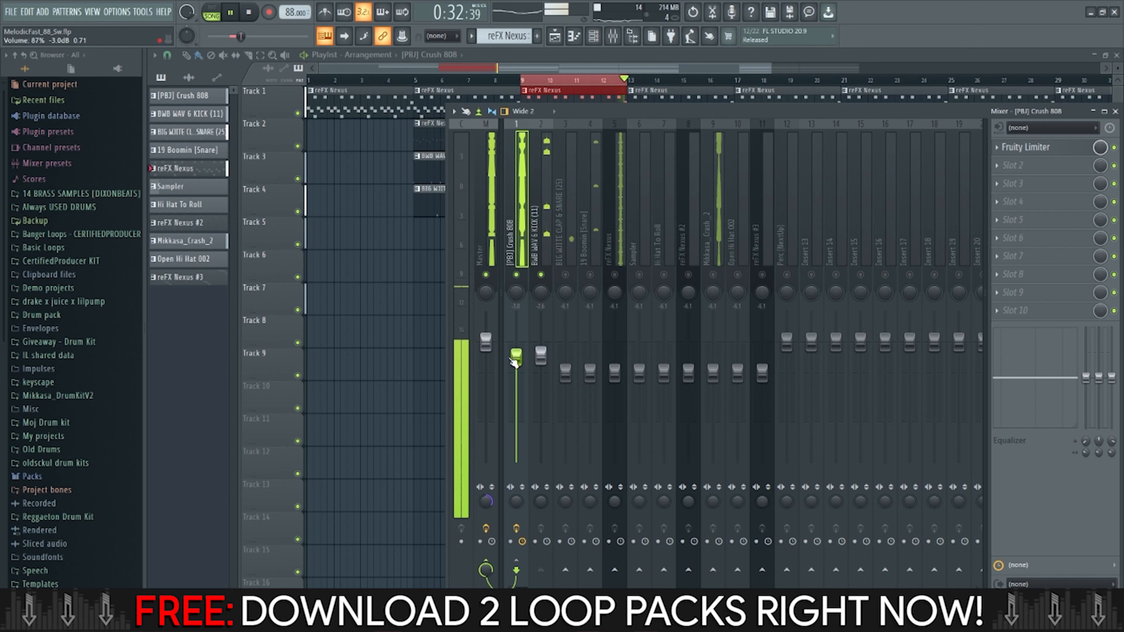
left_click(542, 261)
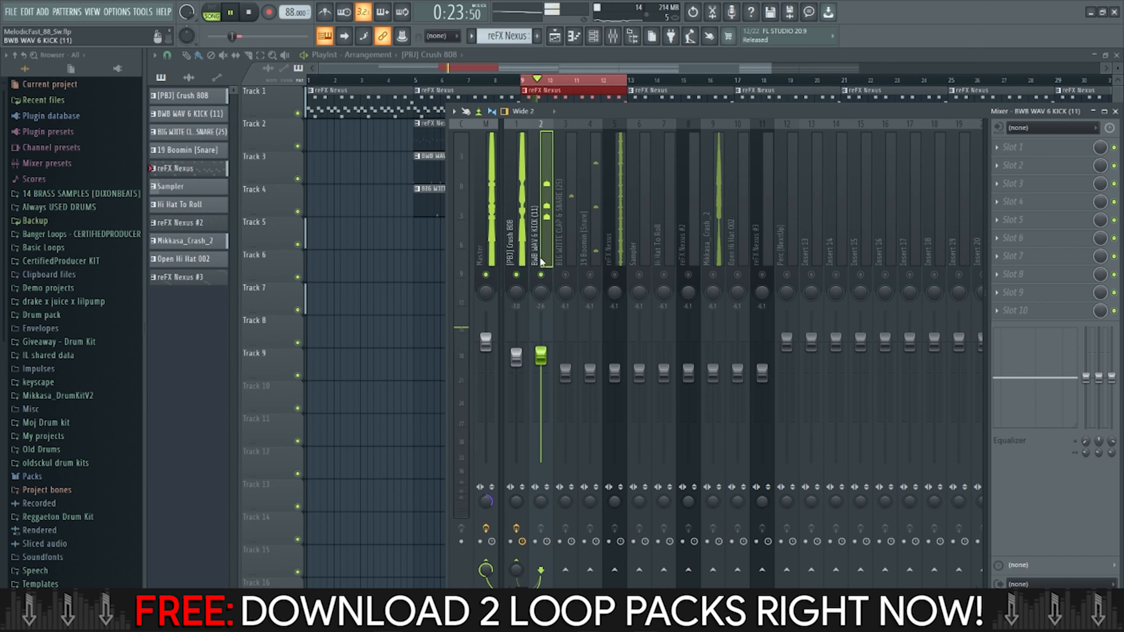
left_click_drag(540, 356, 540, 353)
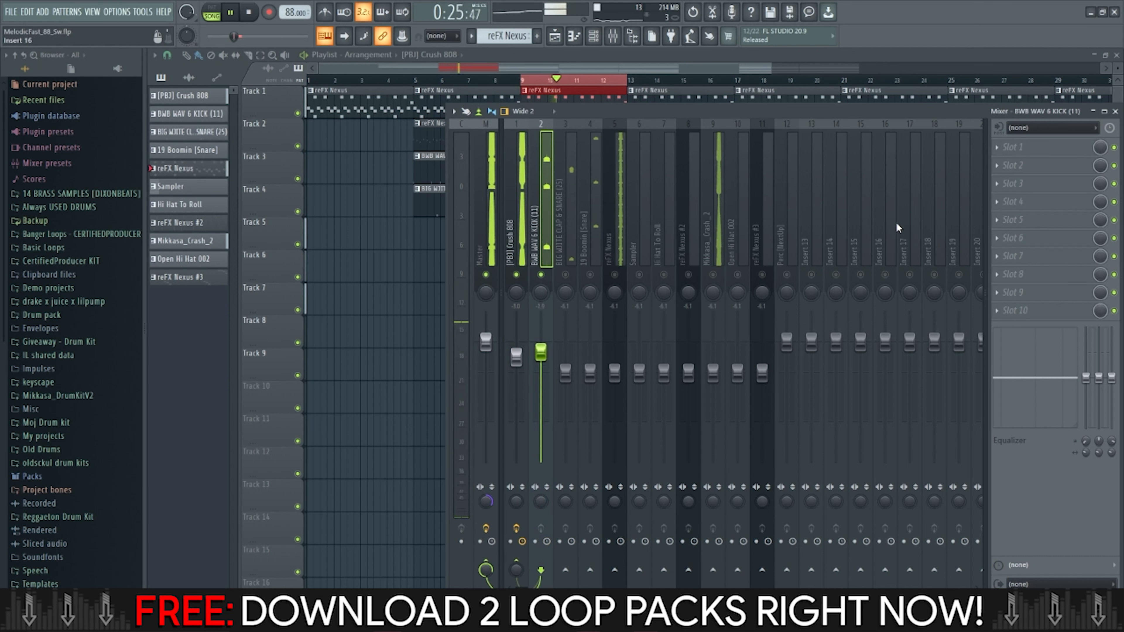
Open the channel rack and check the channel volumes while the loop plays.
left_click(593, 36)
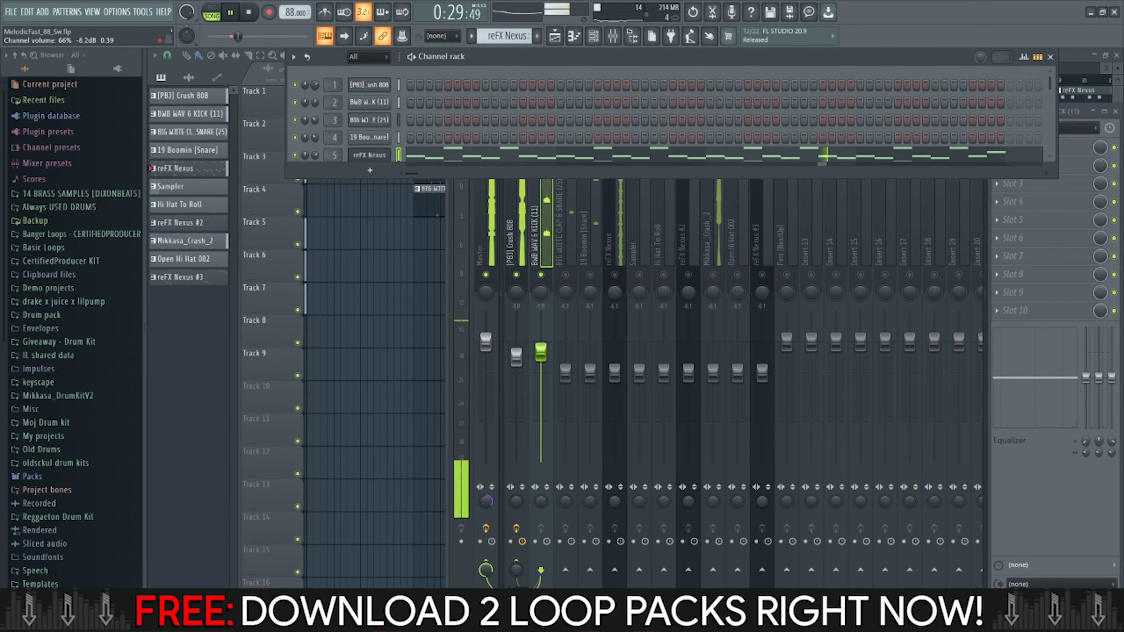
left_click_drag(237, 36, 238, 36)
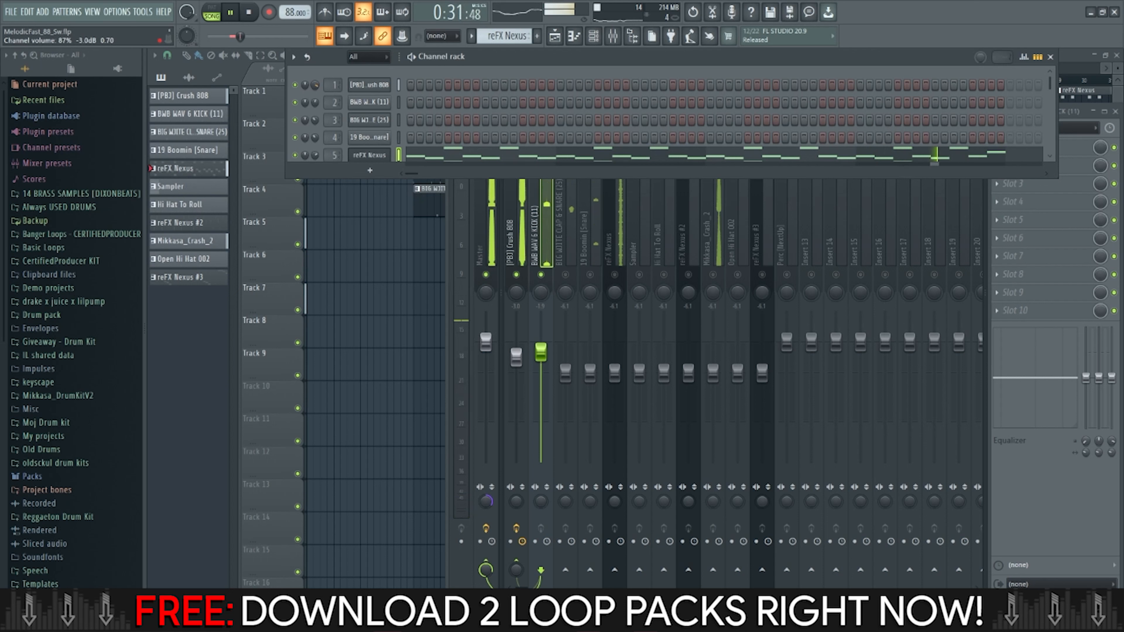
left_click_drag(239, 36, 230, 36)
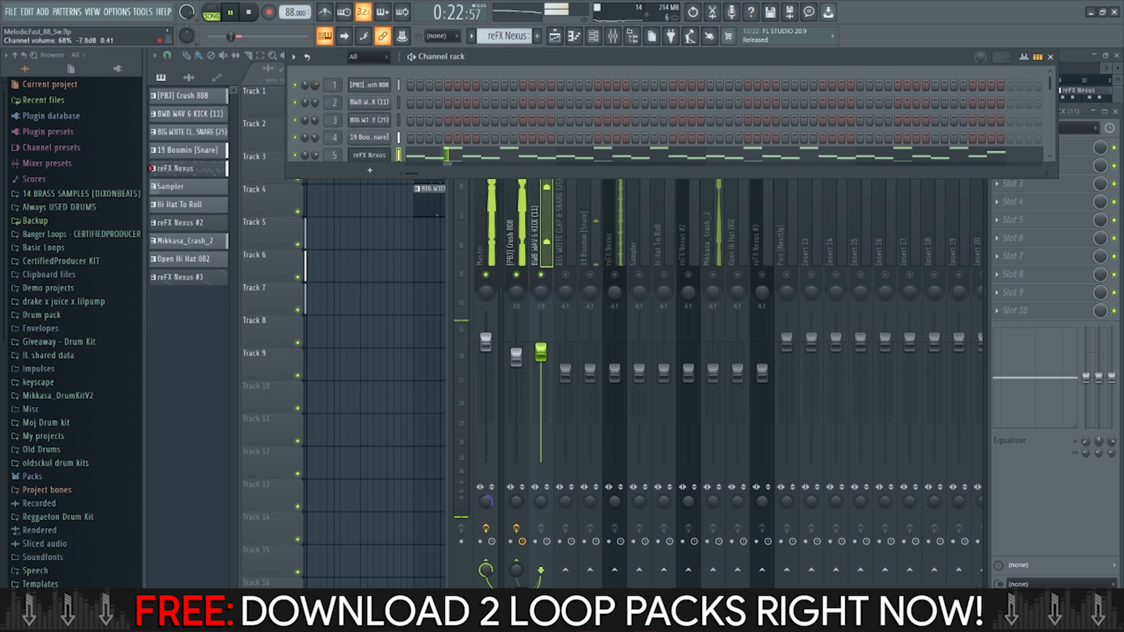
Fine-tune the compressor threshold in the 808's Fruity Limiter and raise the kick track's fader to about -1.6 dB.
left_click(503, 228)
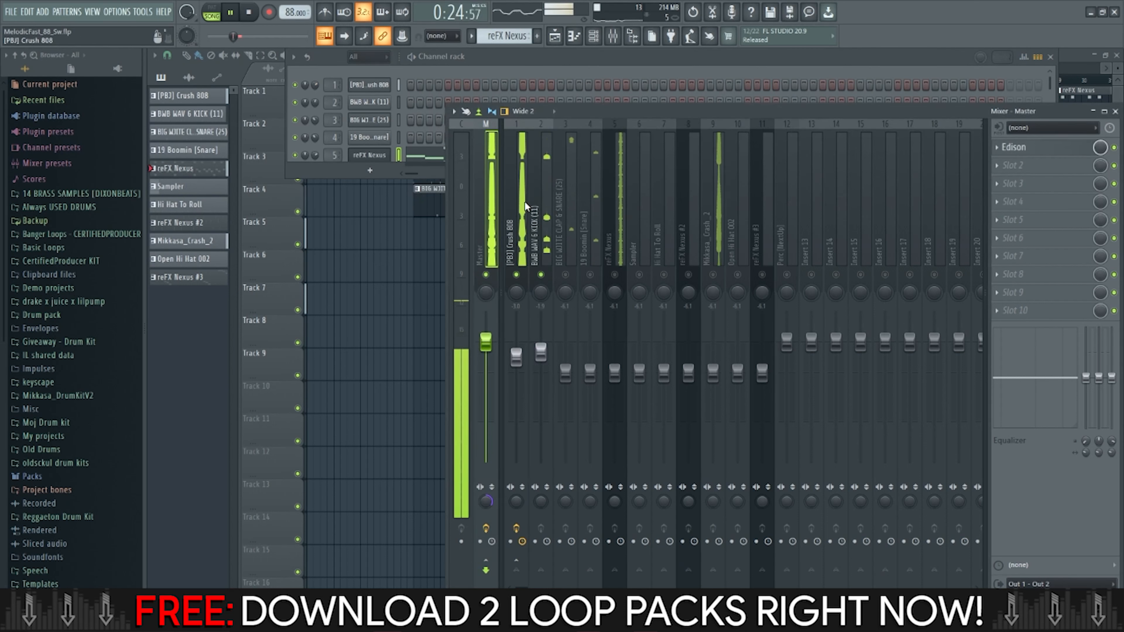
left_click(1026, 147)
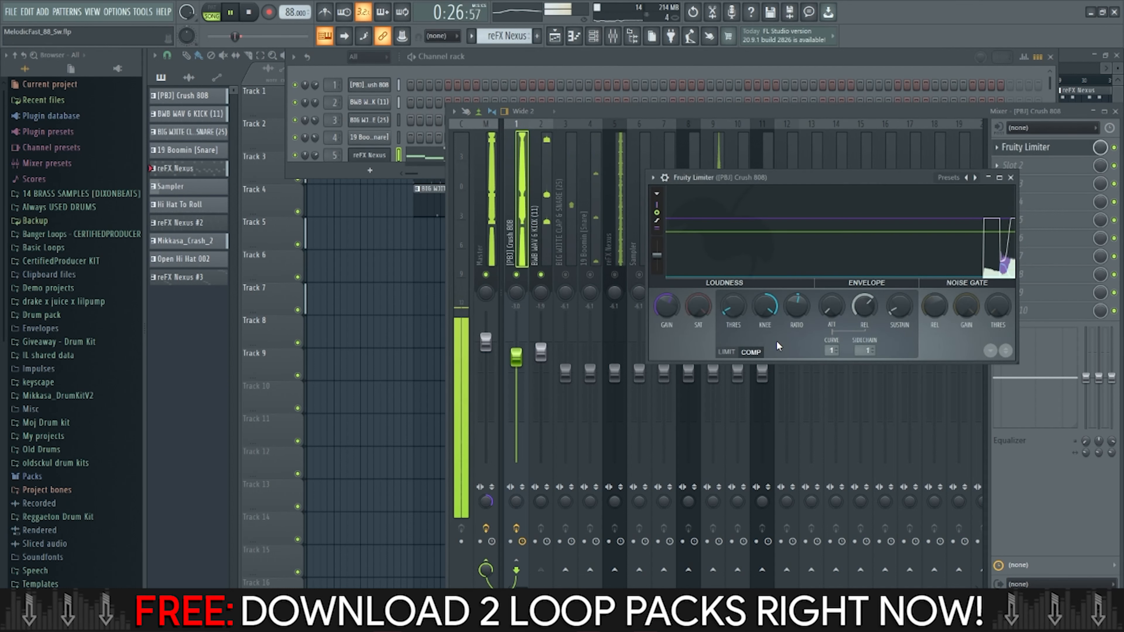
left_click_drag(734, 320, 735, 315)
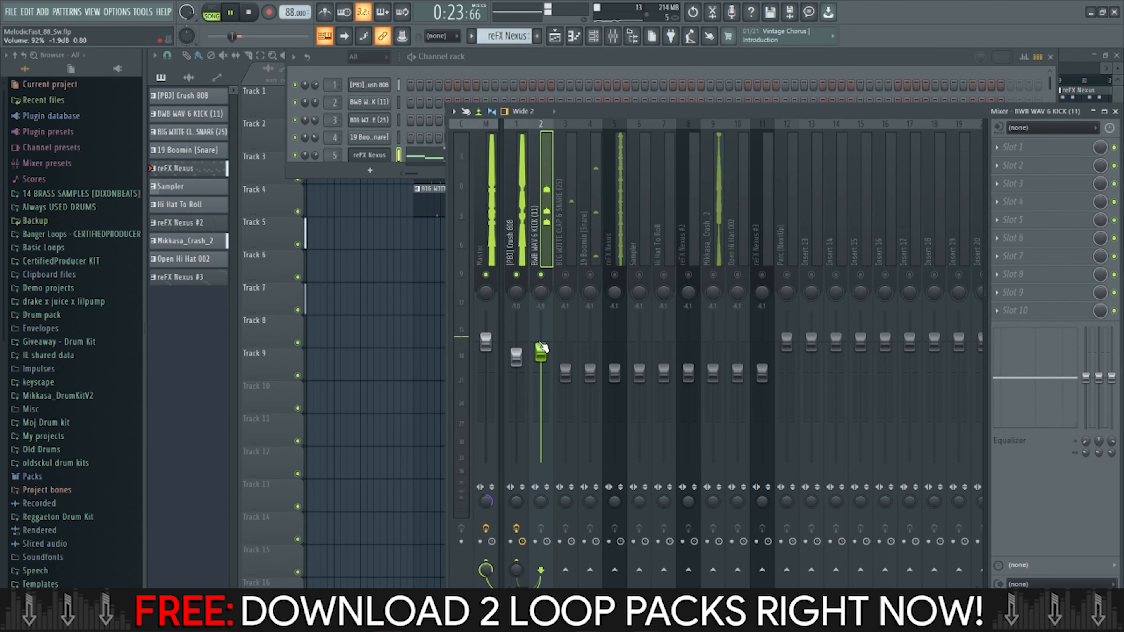
left_click_drag(540, 356, 540, 354)
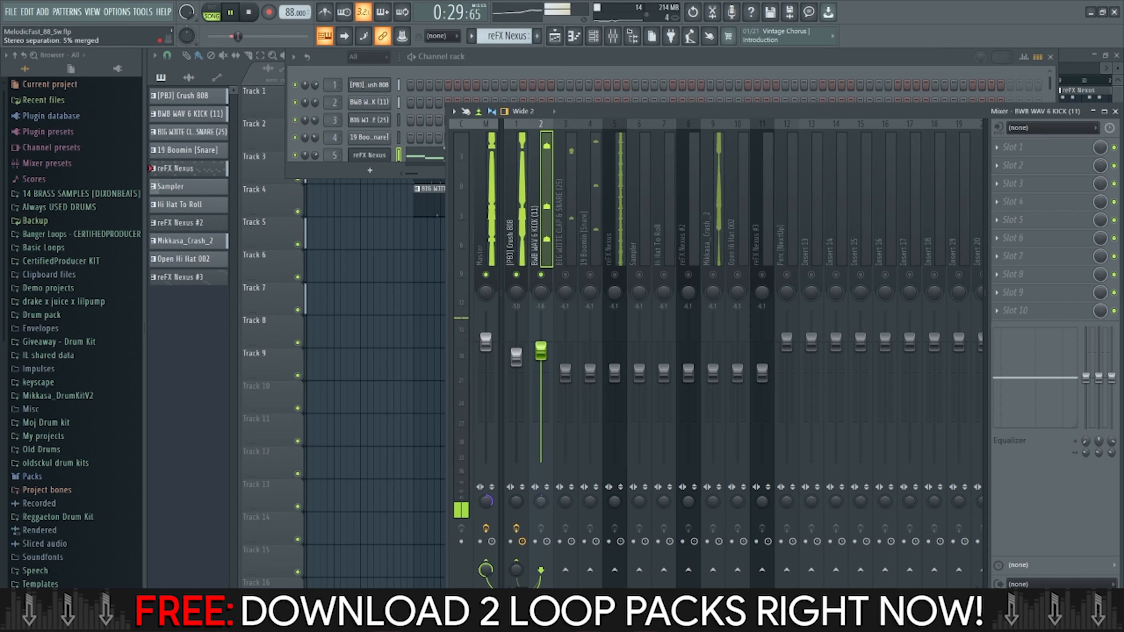
Merge the stereo separation of the kick and 808 tracks towards mono and lower the 808 fader slightly.
left_click_drag(535, 502, 517, 507)
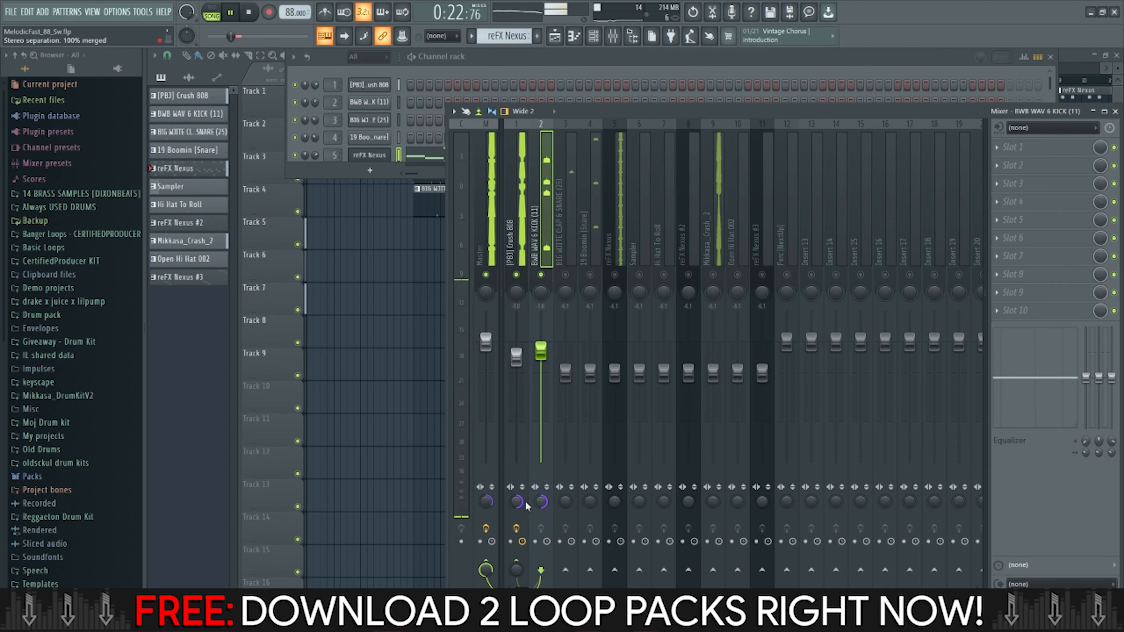
left_click(520, 502)
left_click(541, 501)
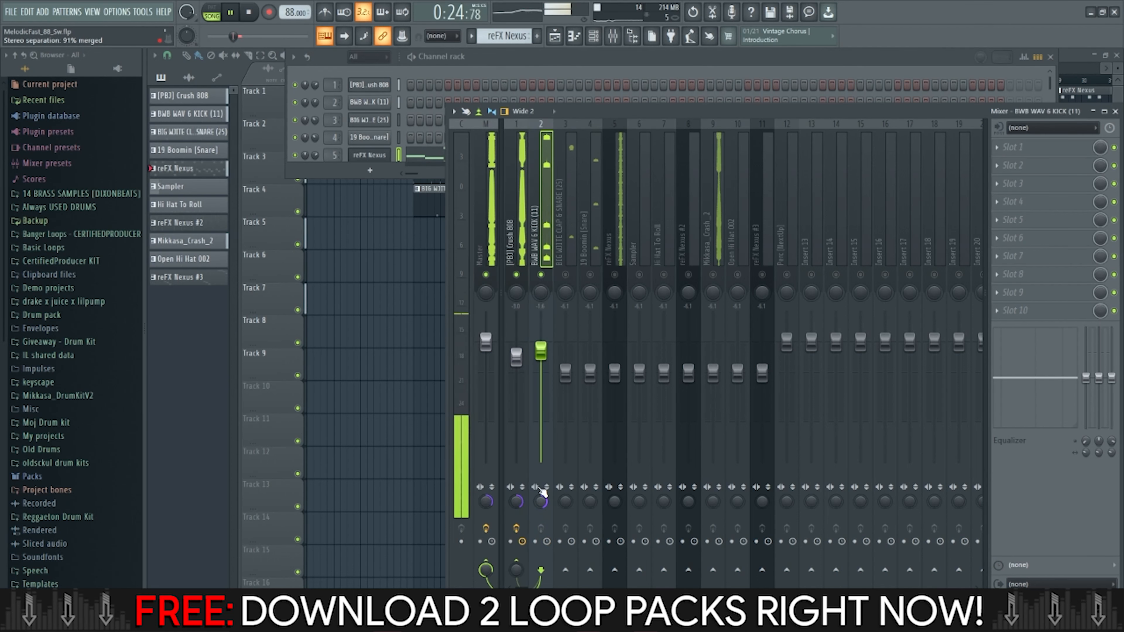
left_click_drag(521, 364, 520, 367)
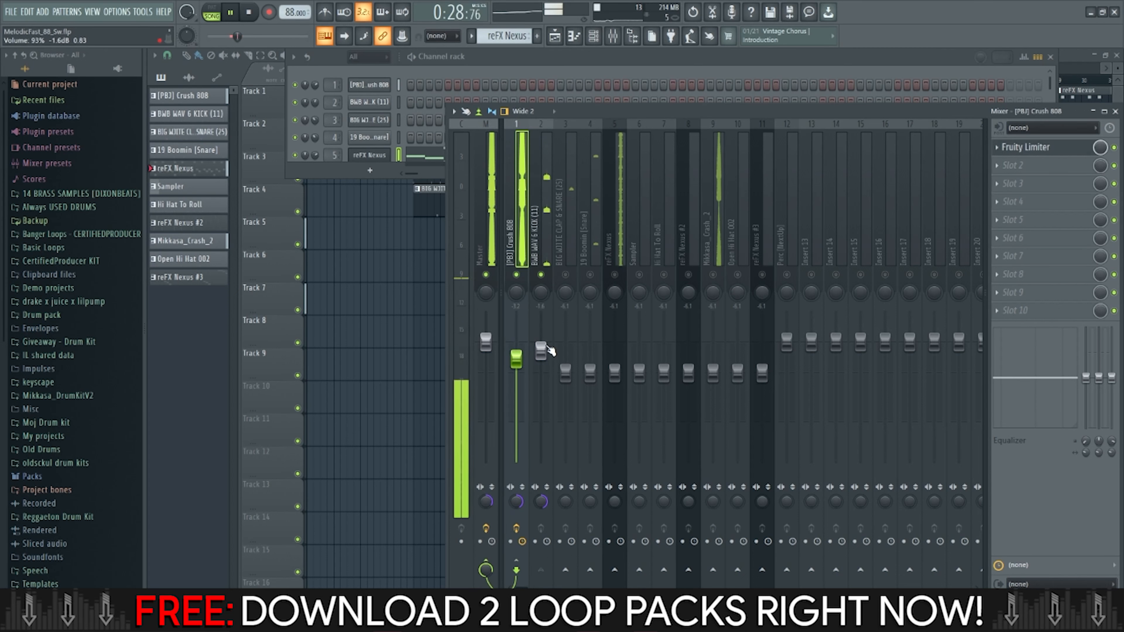
Unmute and raise the 19 Boomin snare track, and add a Fruity Parametric EQ 2 high-shelf boost of about 2.6 dB near 4783 Hz.
left_click(594, 257)
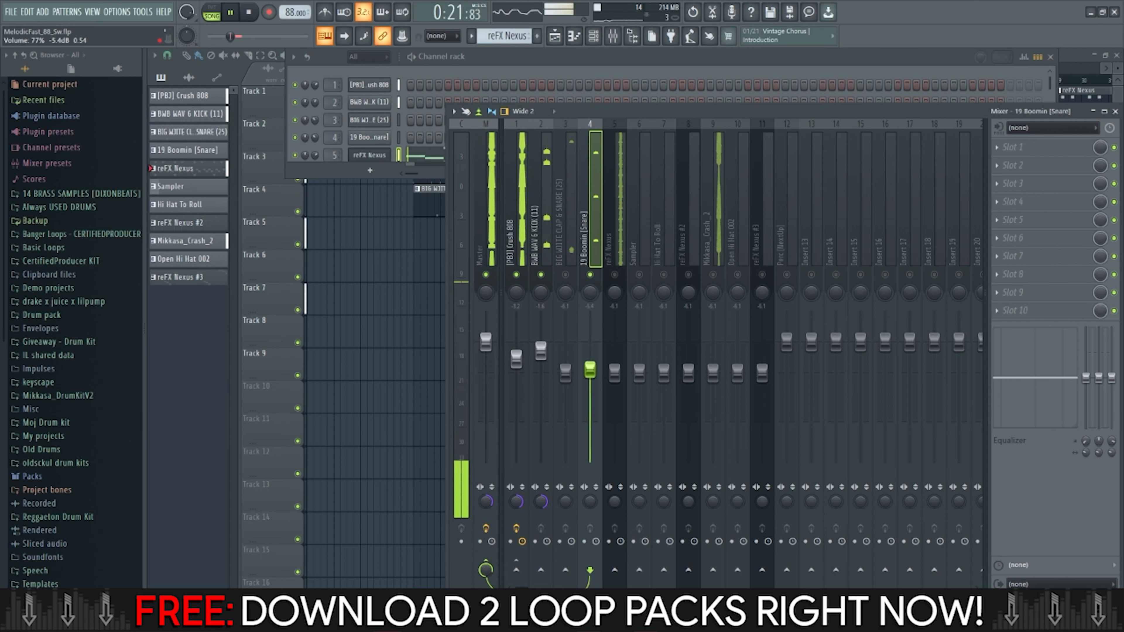
left_click_drag(590, 373, 590, 357)
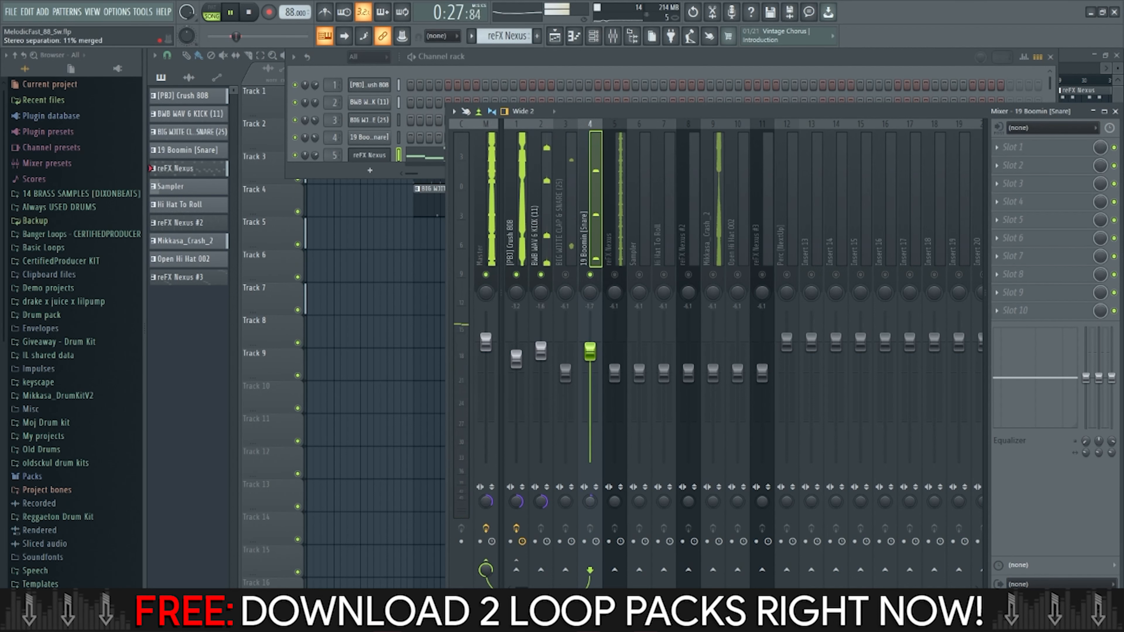
left_click(1025, 146)
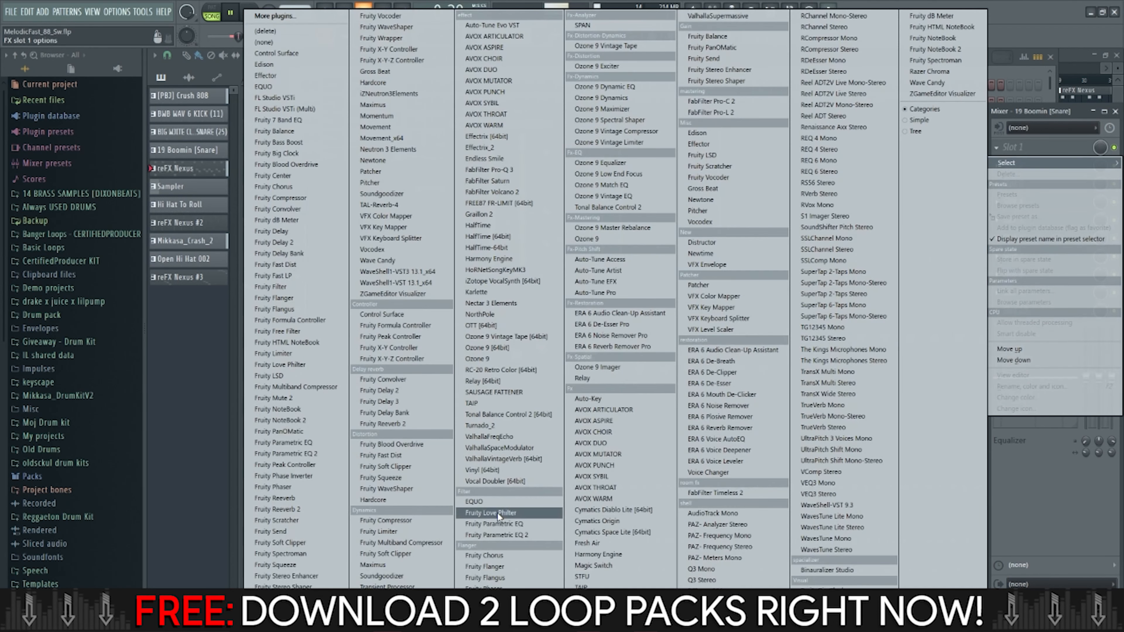
left_click(508, 533)
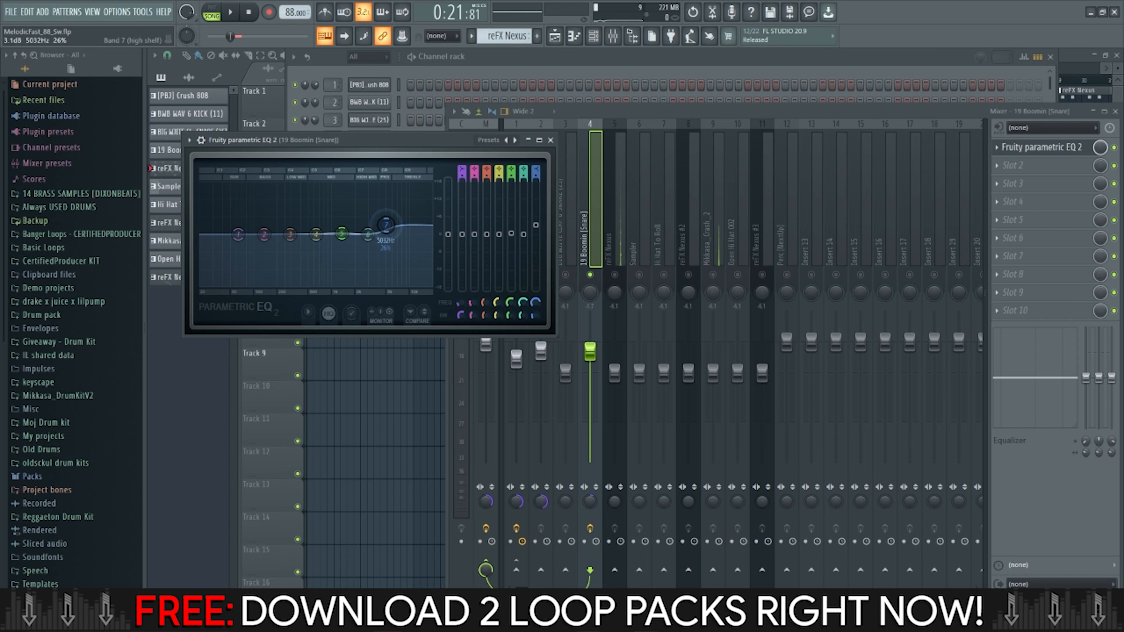
left_click_drag(386, 223, 384, 227)
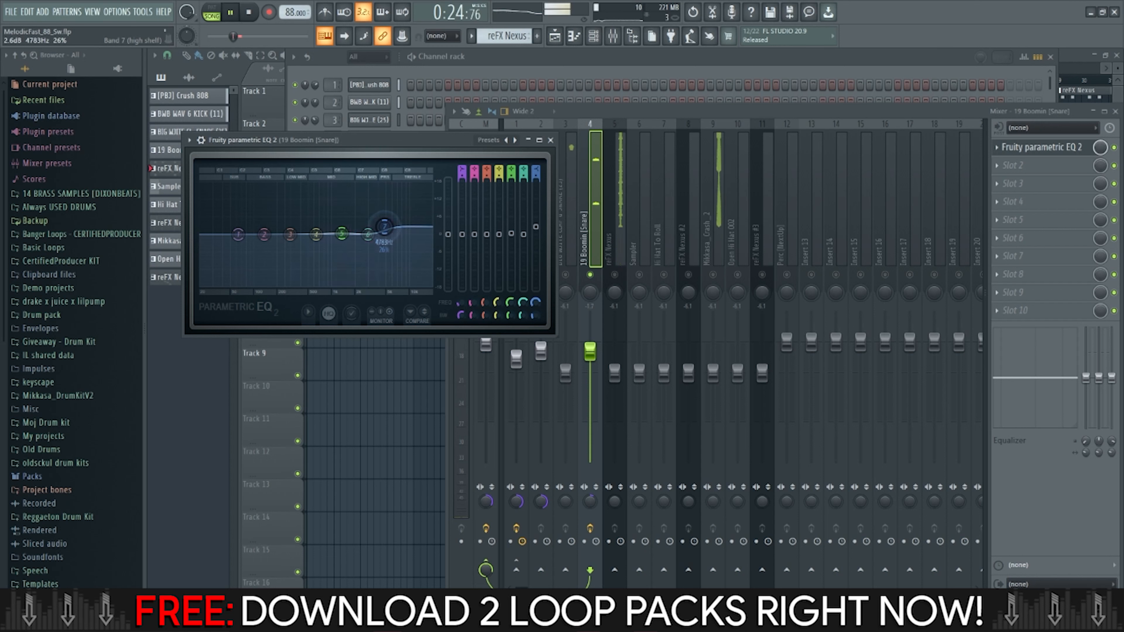
key("Escape")
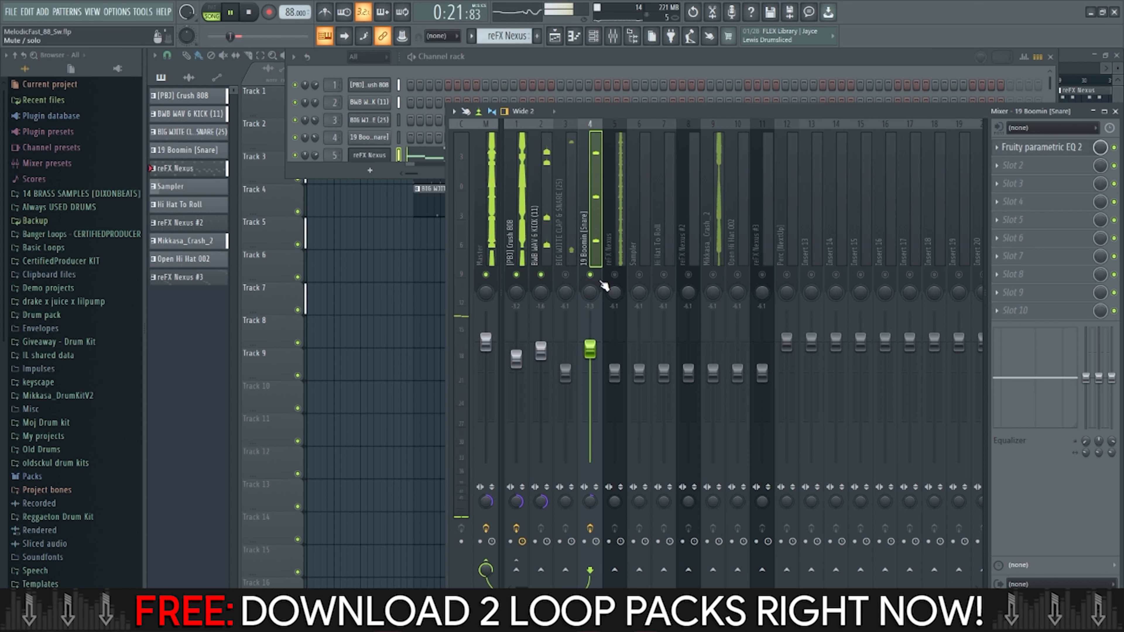
Unmute the clap and snare layer's mixer track and raise its fader to about -4.2 dB.
left_click(565, 275)
left_click(566, 372)
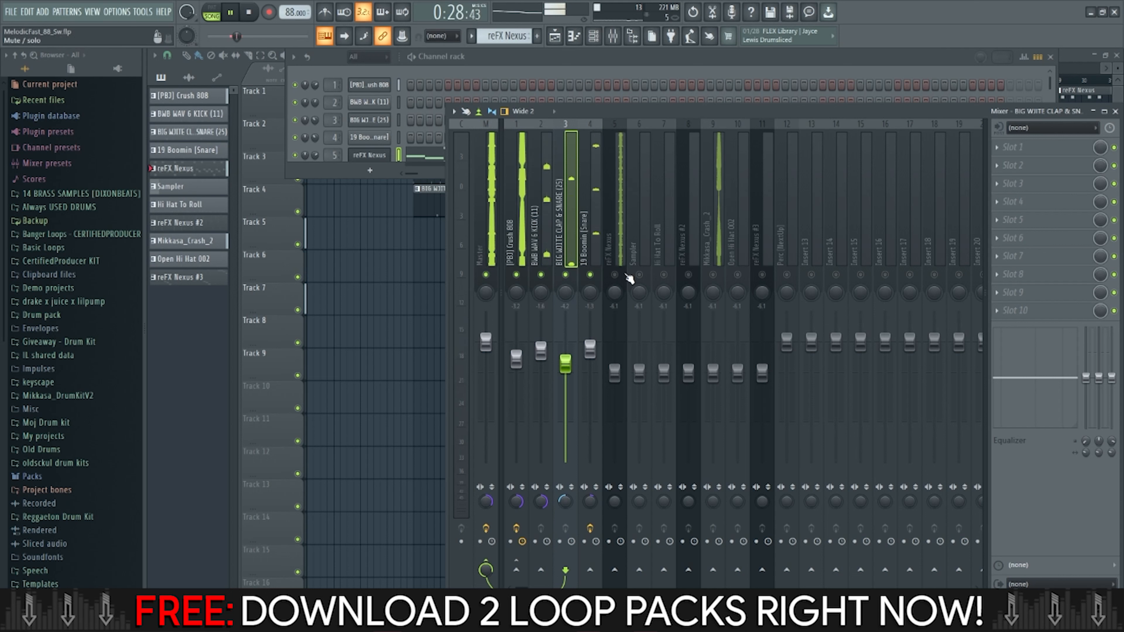
Unmute the first reFX Nexus track, set its fader to about -5.1 dB and lower the 808 fader slightly against it.
left_click(615, 275)
left_click_drag(615, 373, 614, 374)
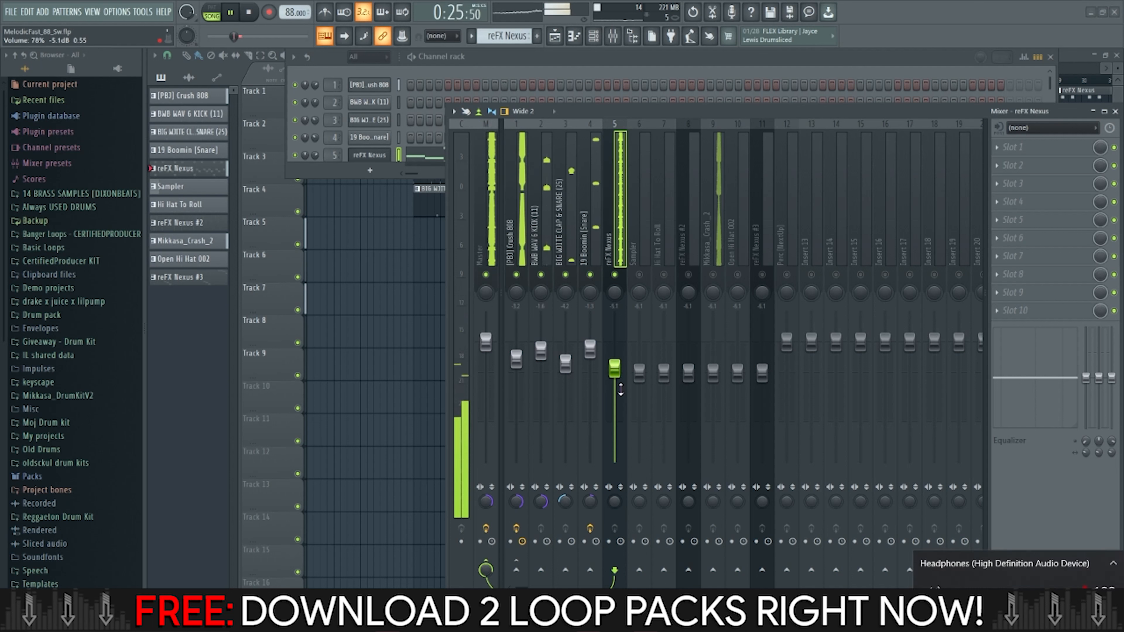
left_click_drag(517, 358, 516, 361)
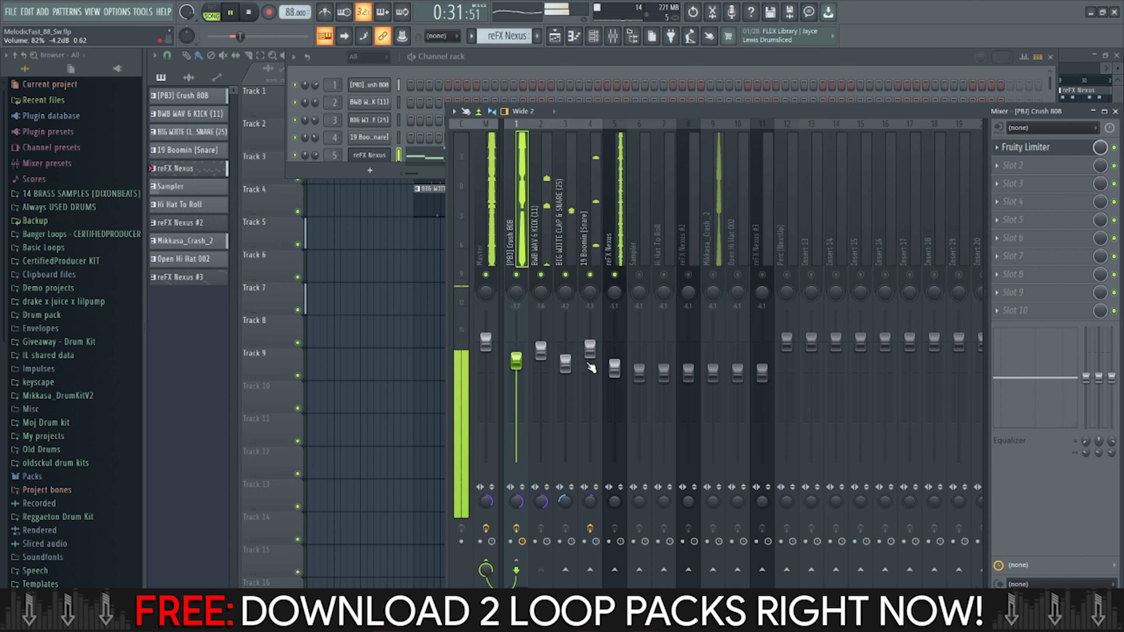
left_click(614, 368)
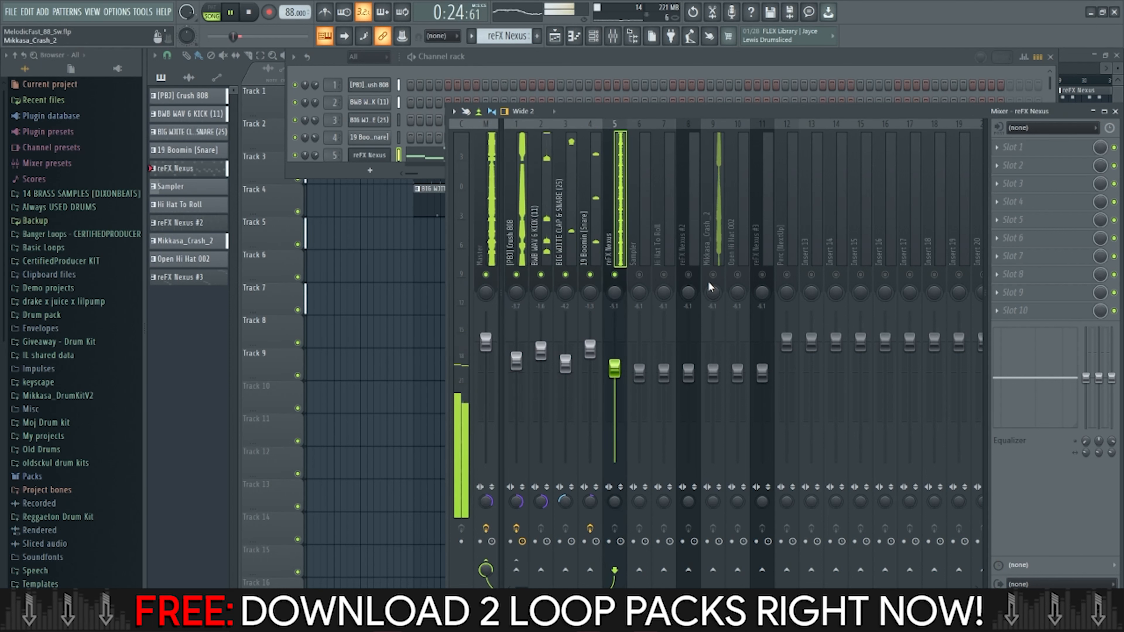
Unmute the Mikkasa_Crash_2 track and pull its fader well below the other tracks, fine-tuning it by ear over the loop.
left_click(714, 275)
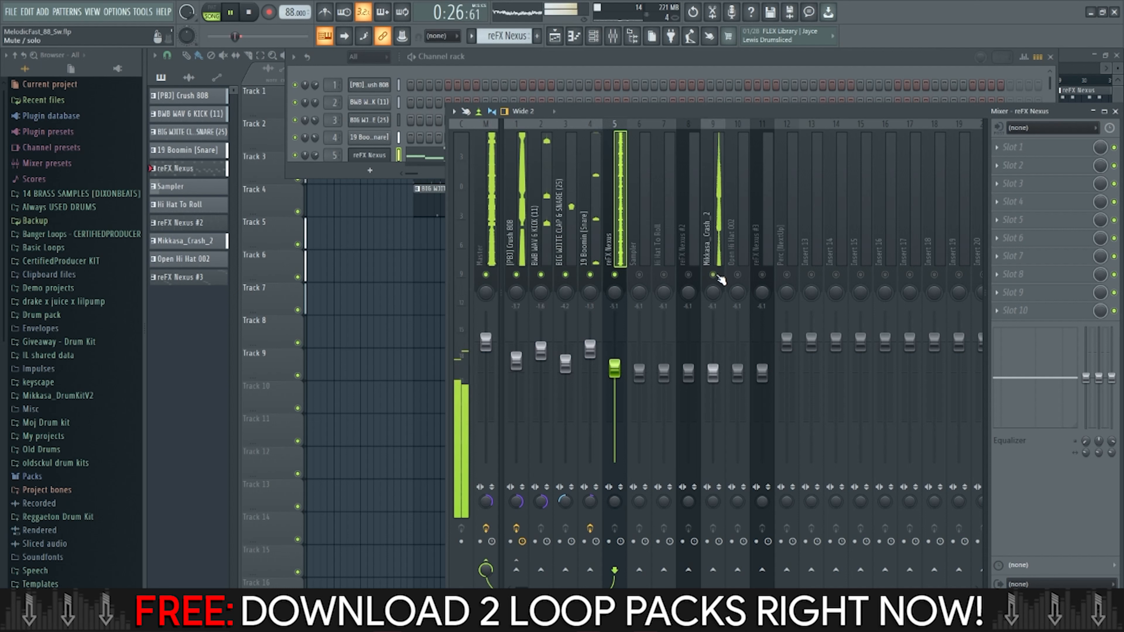
left_click_drag(712, 374, 712, 387)
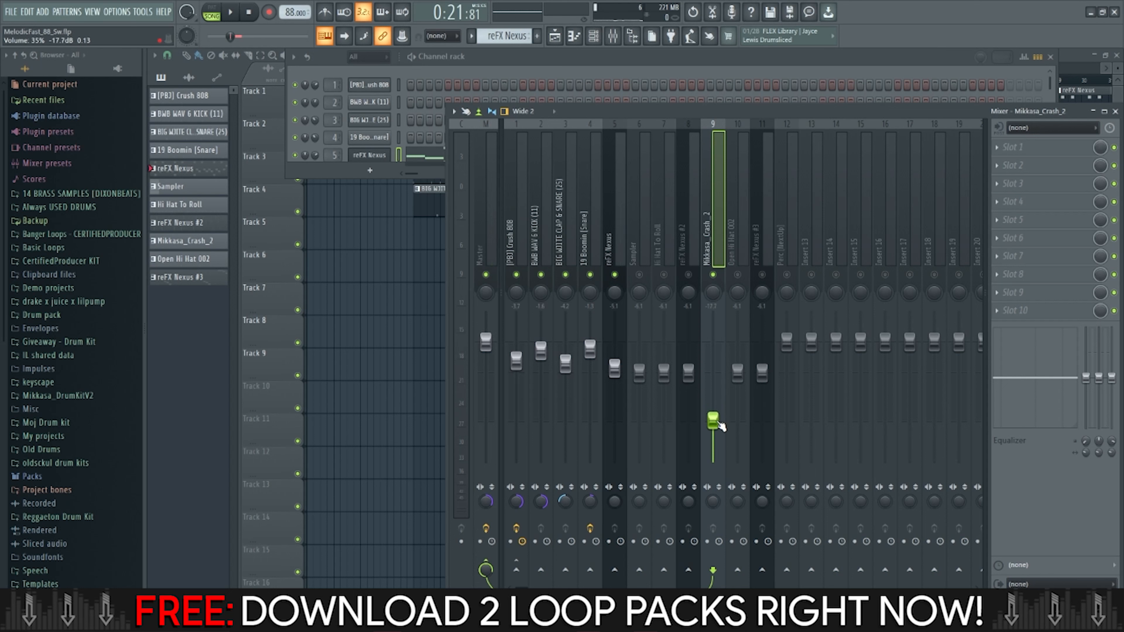
key("space")
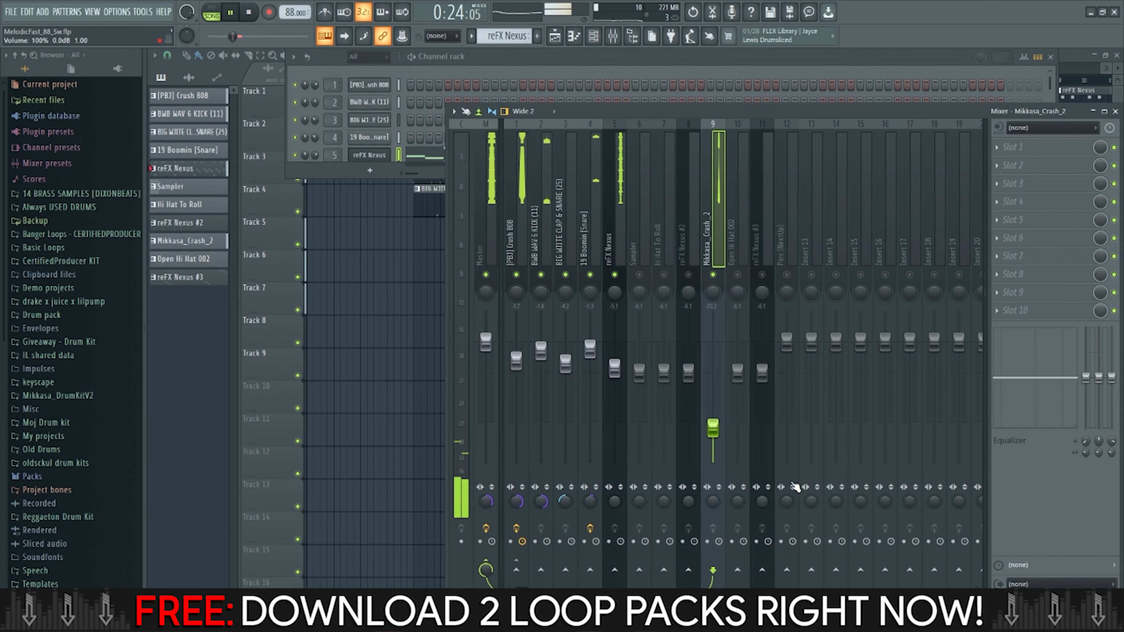
left_click_drag(711, 428, 711, 424)
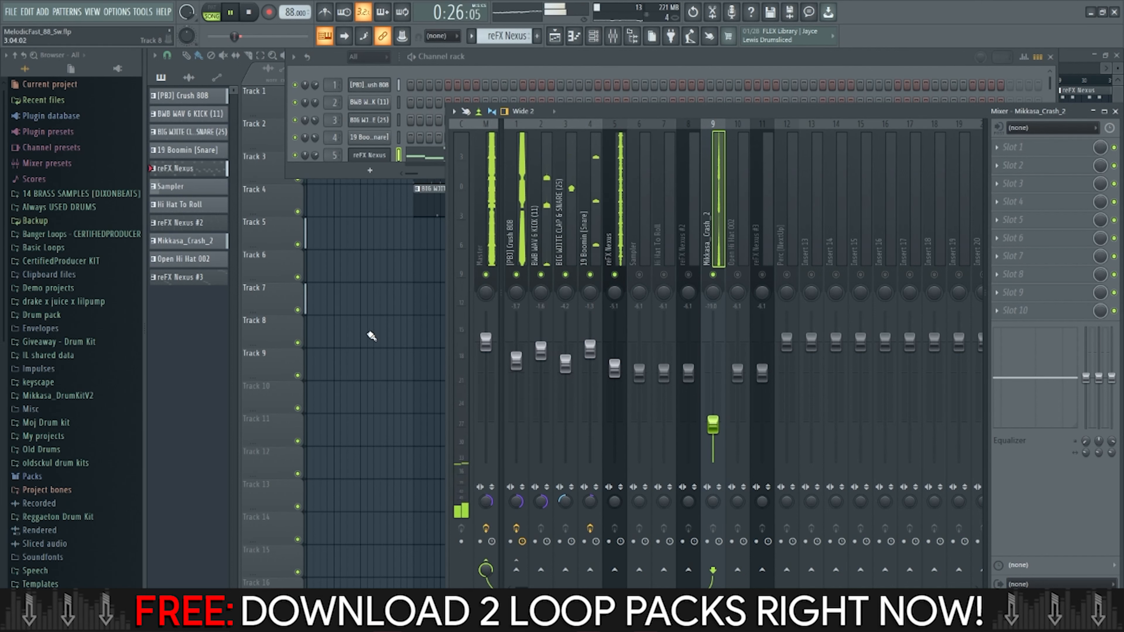
Show the playlist without the loop selection, play the arrangement from the start while checking OBS, and stop around bar 17 for a closer view.
key("F5")
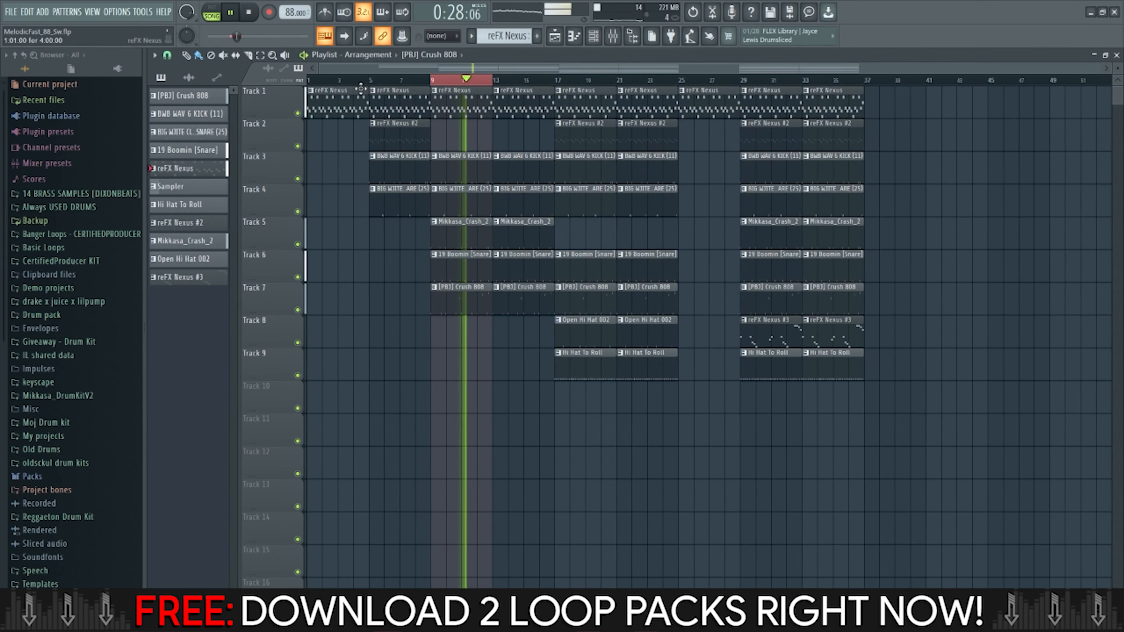
key("space")
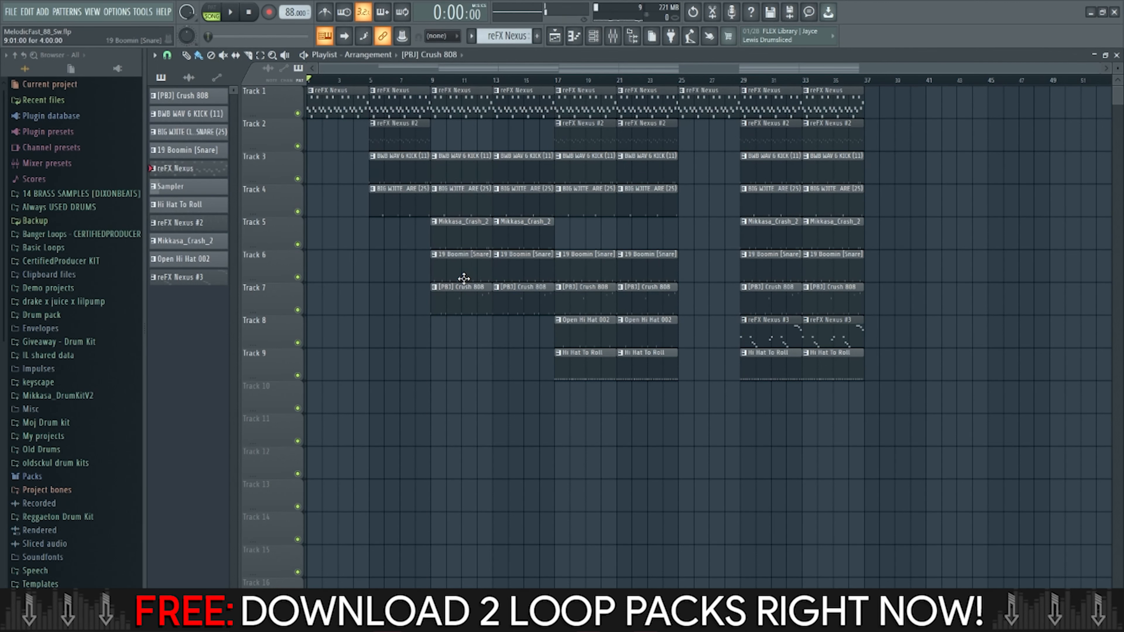
key("space")
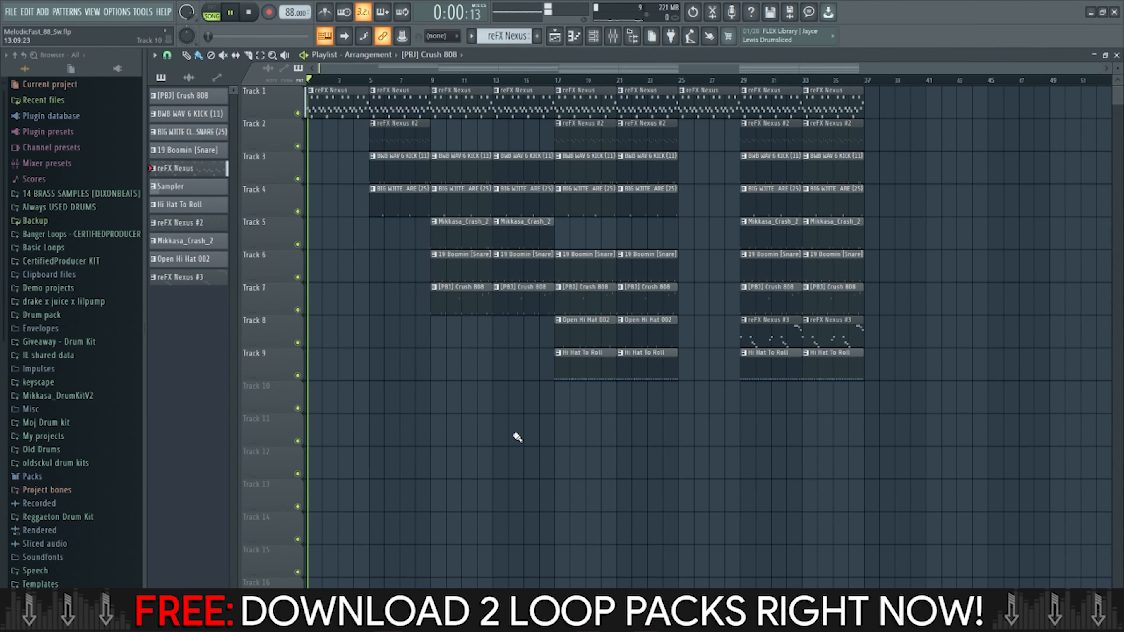
key("alt+Tab")
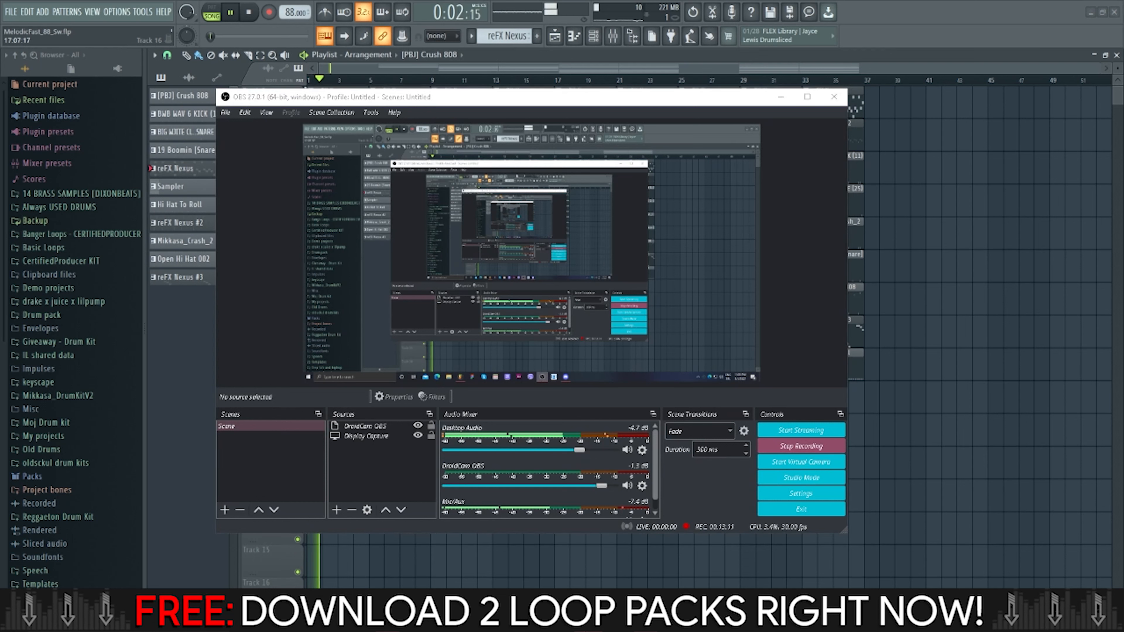
key("alt+Tab")
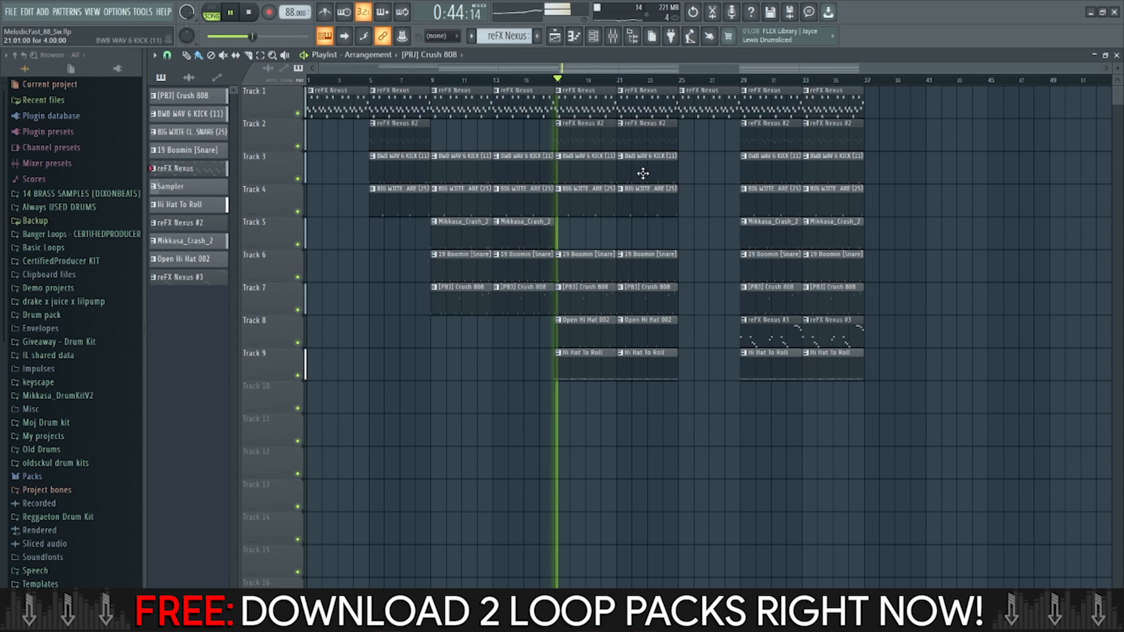
key("space")
scroll(567, 167, "up", 4)
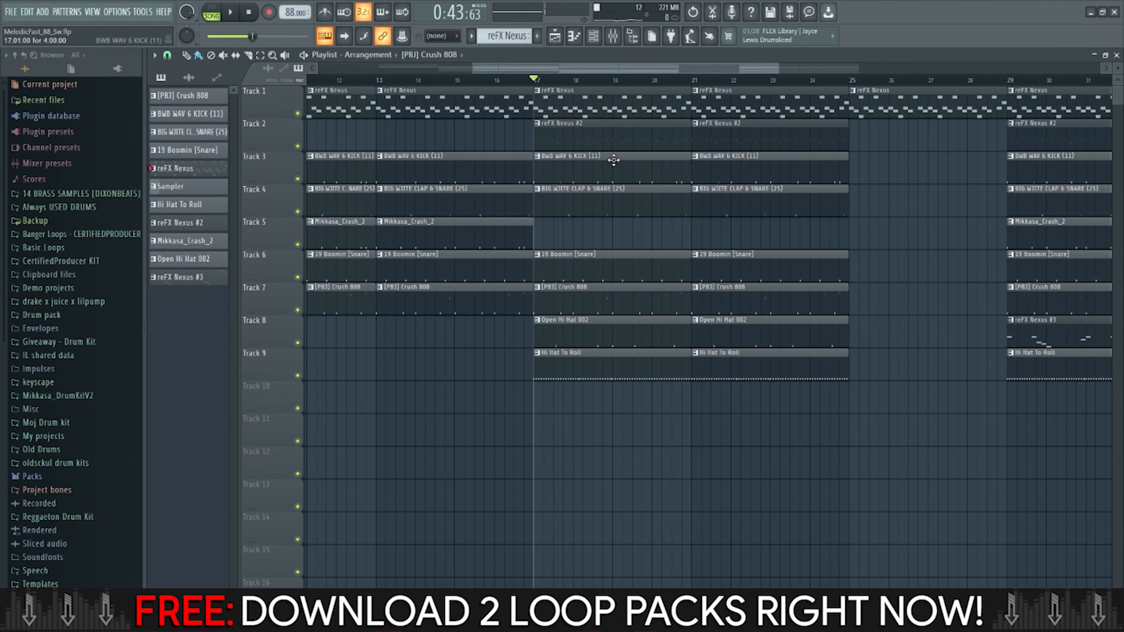
Loop bars 17 to 21, unmute the Hi Hat To Roll mixer track and lower its fader by ear during playback.
left_click_drag(536, 87, 693, 94)
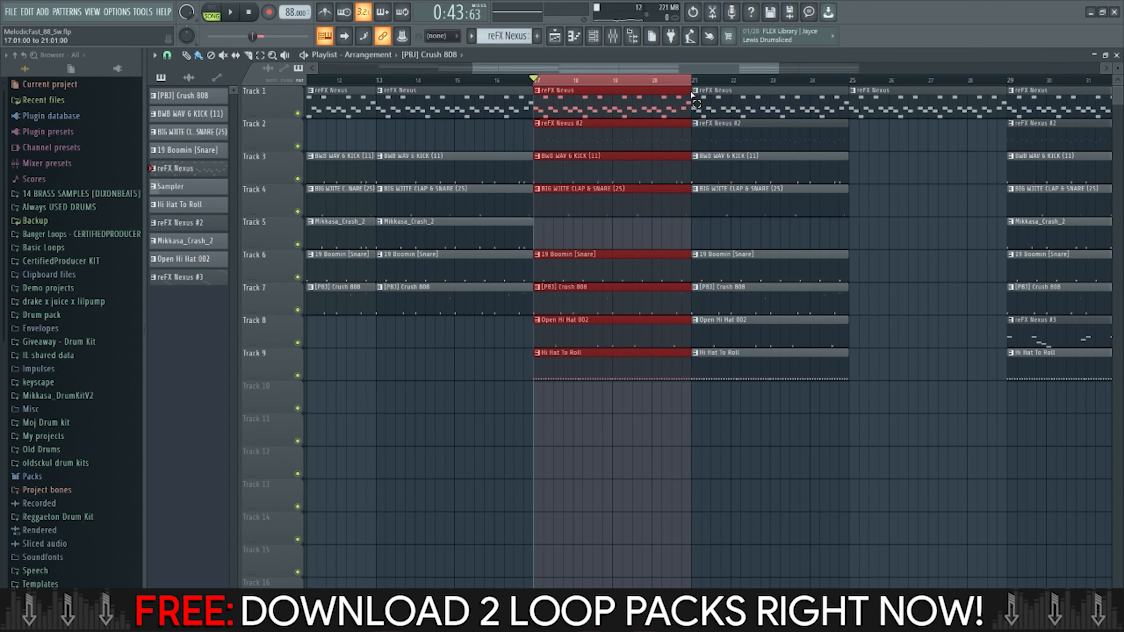
key("F9")
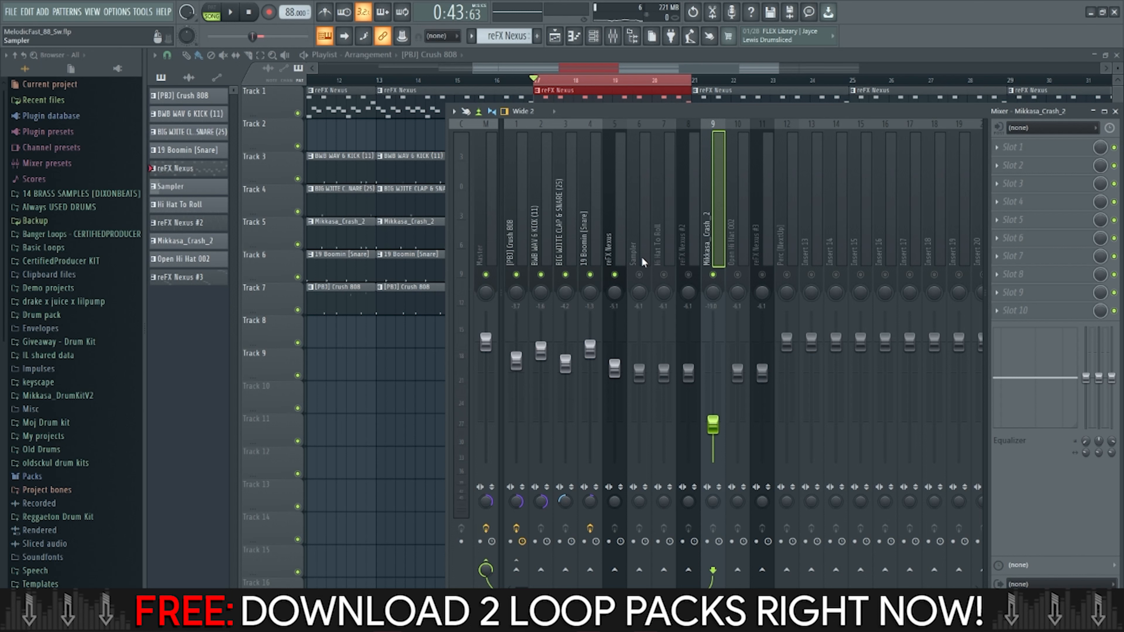
key("space")
left_click_drag(666, 374, 670, 387)
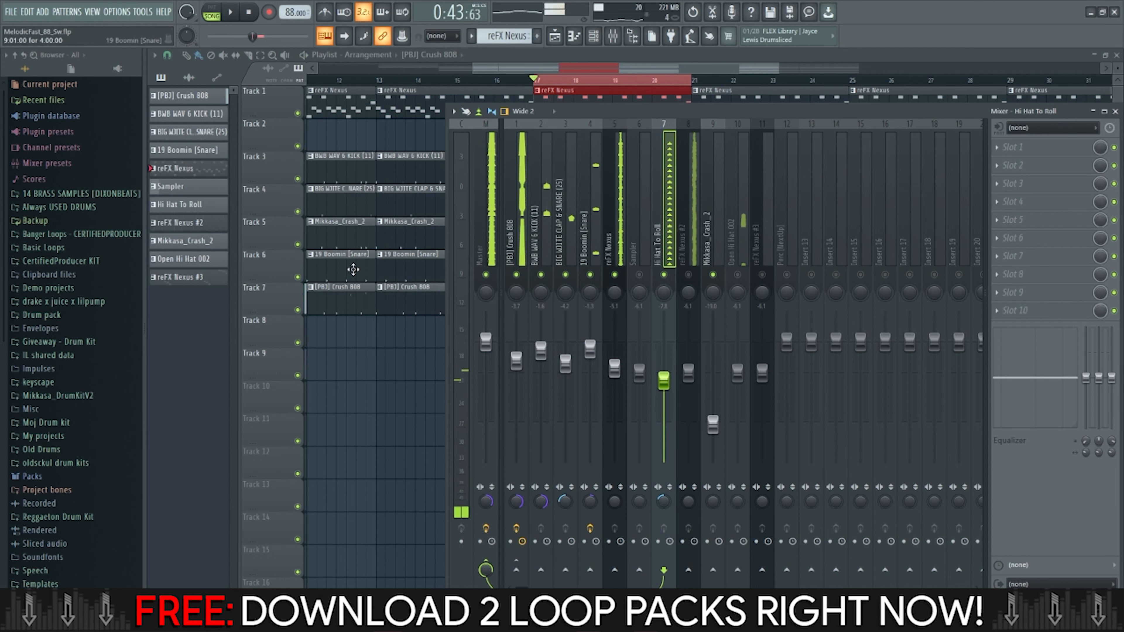
Return to the playlist and clear the loop selection over bars 17 to 21.
key("F9")
right_click(379, 331)
scroll(427, 261, "down", 5)
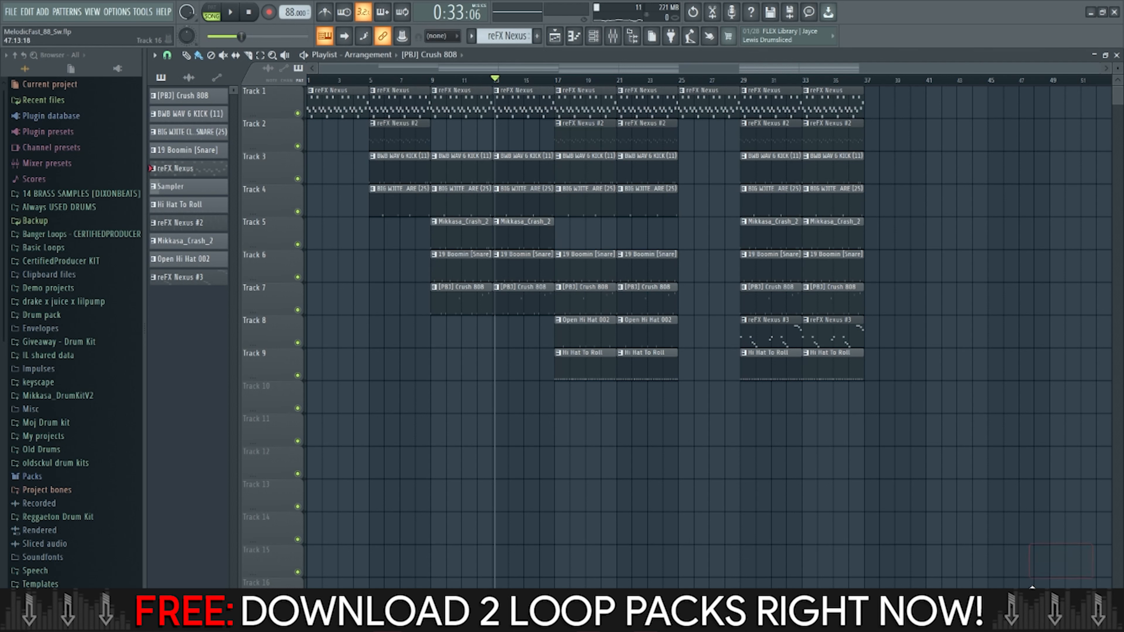
Switch the audio output to Speakers (High Definition Audio Device) and play the arrangement.
left_click(1021, 569)
left_click(1000, 561)
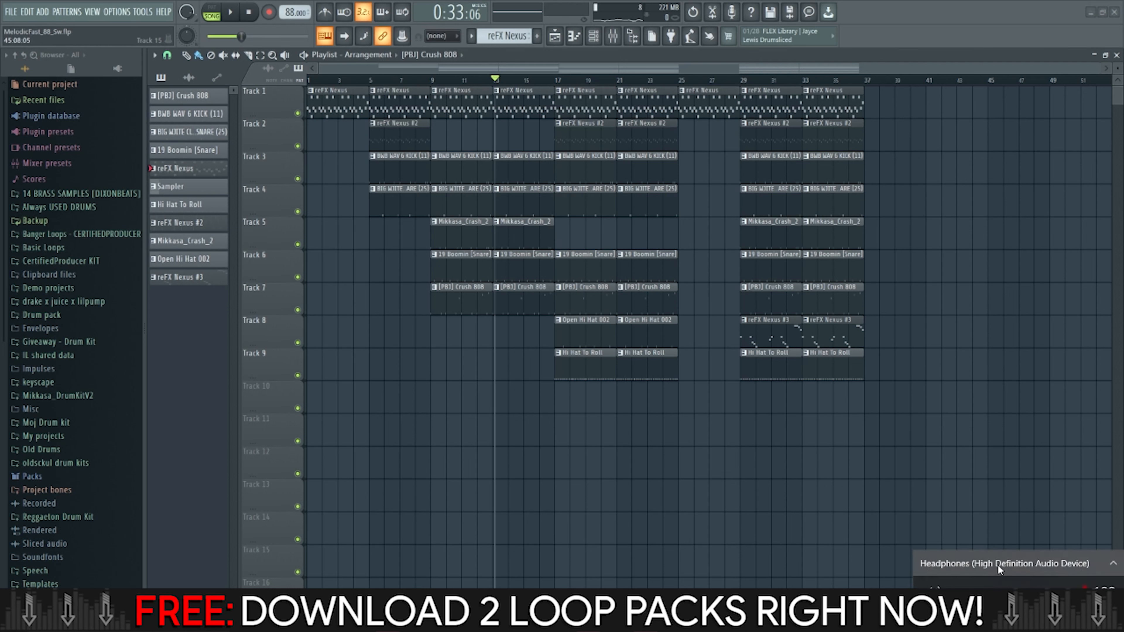
left_click(997, 564)
left_click(984, 541)
key("space")
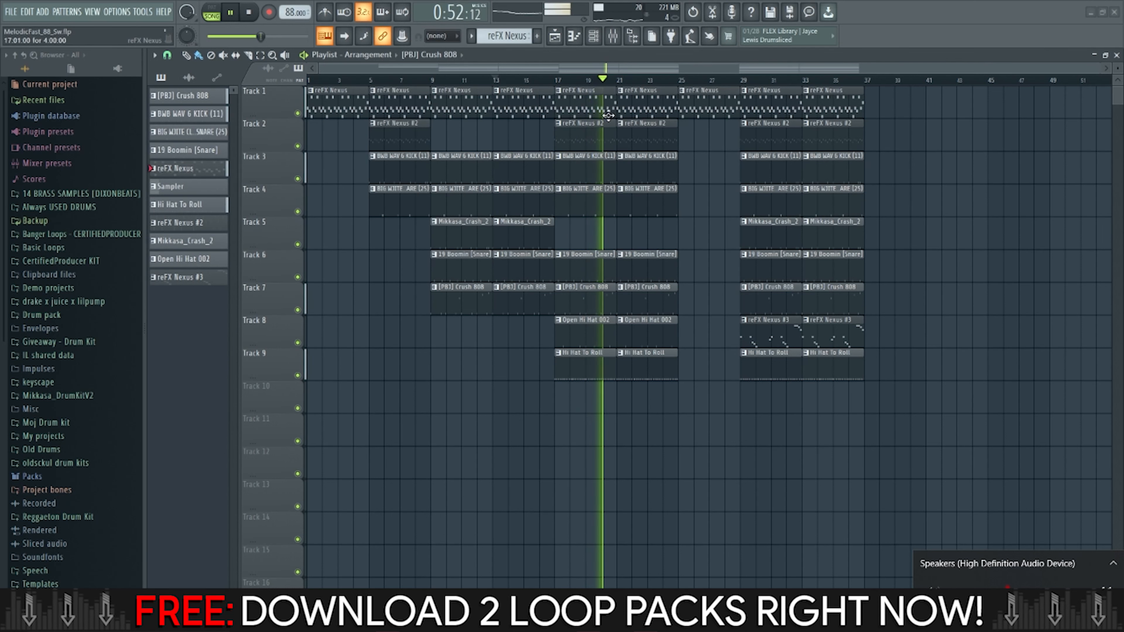
Fine-tune the Hi Hat To Roll fader to about -9.3 dB over the playing arrangement, then stop playback in the playlist.
left_click(613, 36)
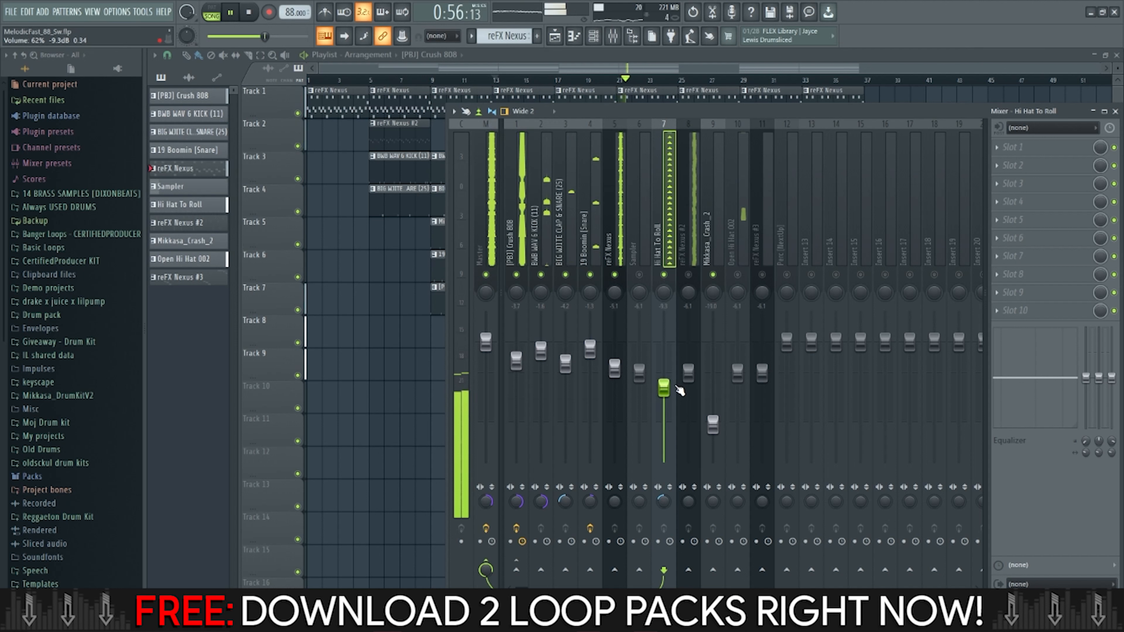
left_click_drag(663, 385, 664, 387)
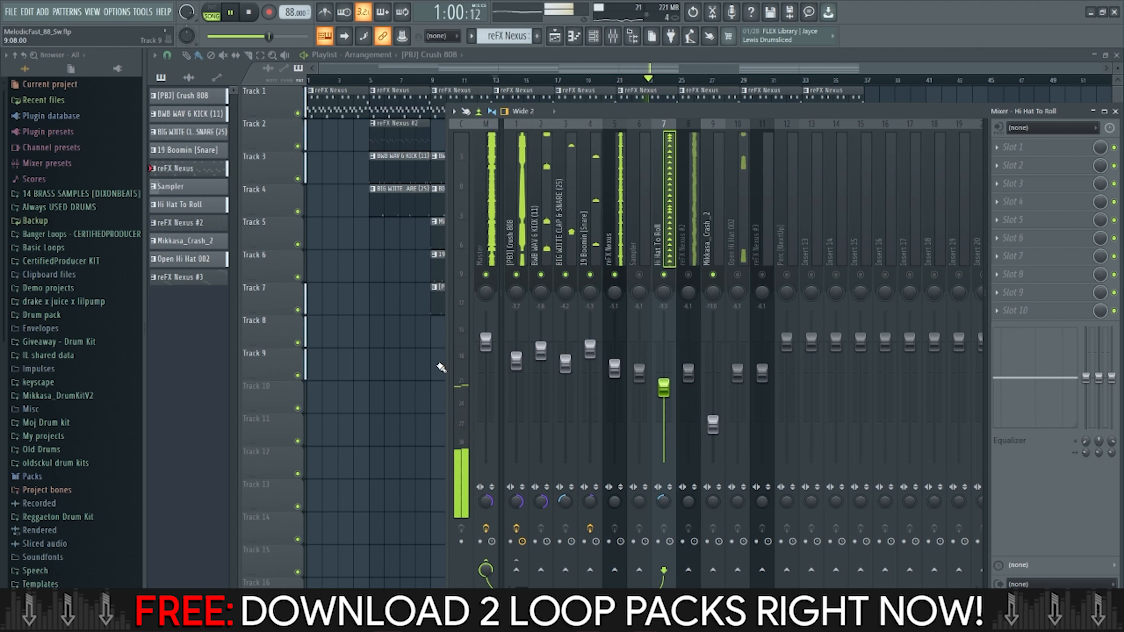
key("F9")
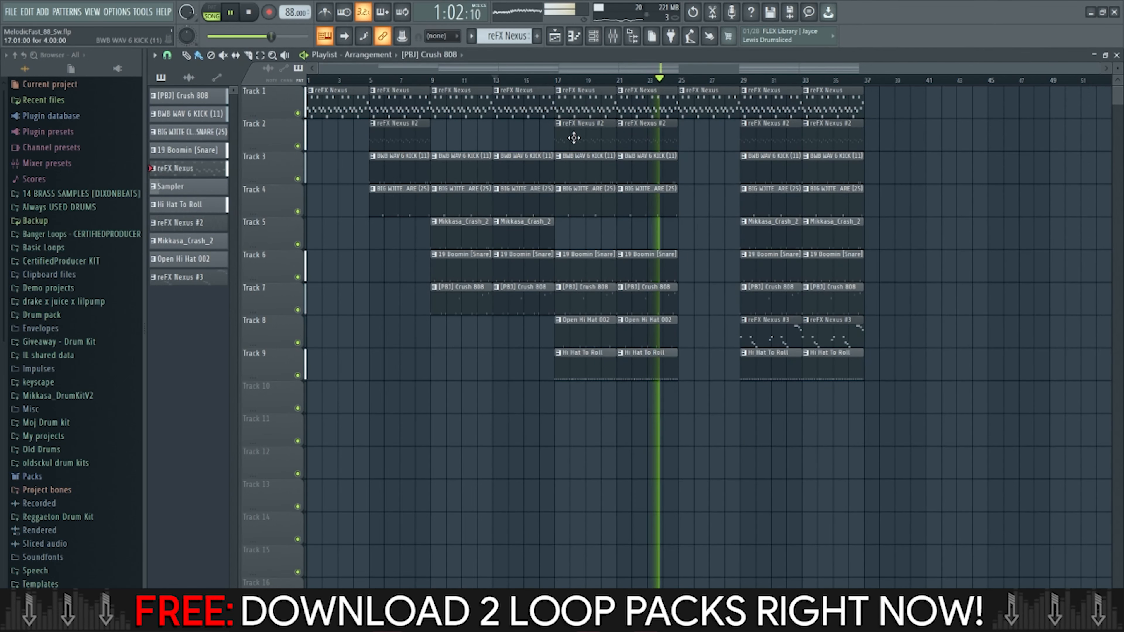
key("space")
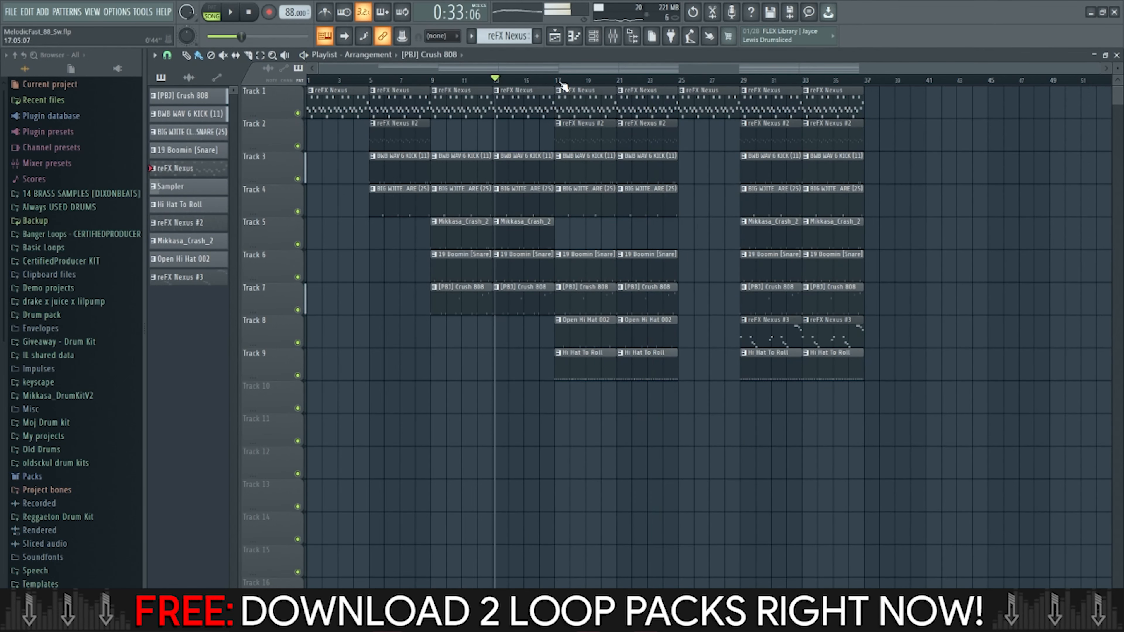
Unmute Open Hi Hat 002, pan it right with its fader at about -9.1 dB, and trim Hi Hat To Roll to about -9.4 dB.
left_click(613, 36)
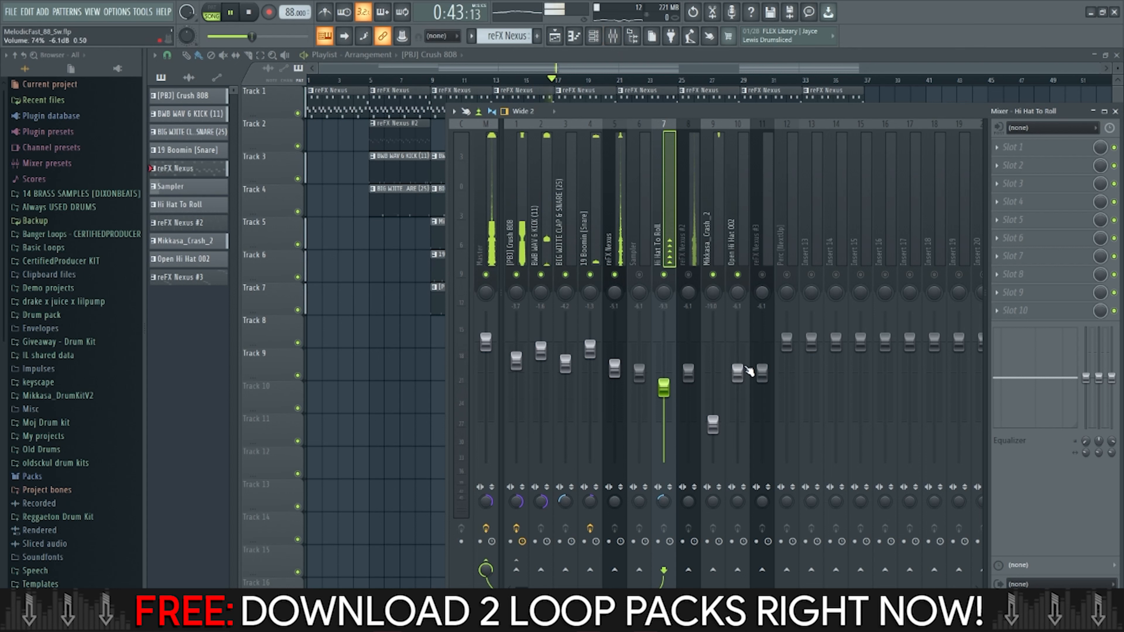
left_click_drag(738, 373, 738, 384)
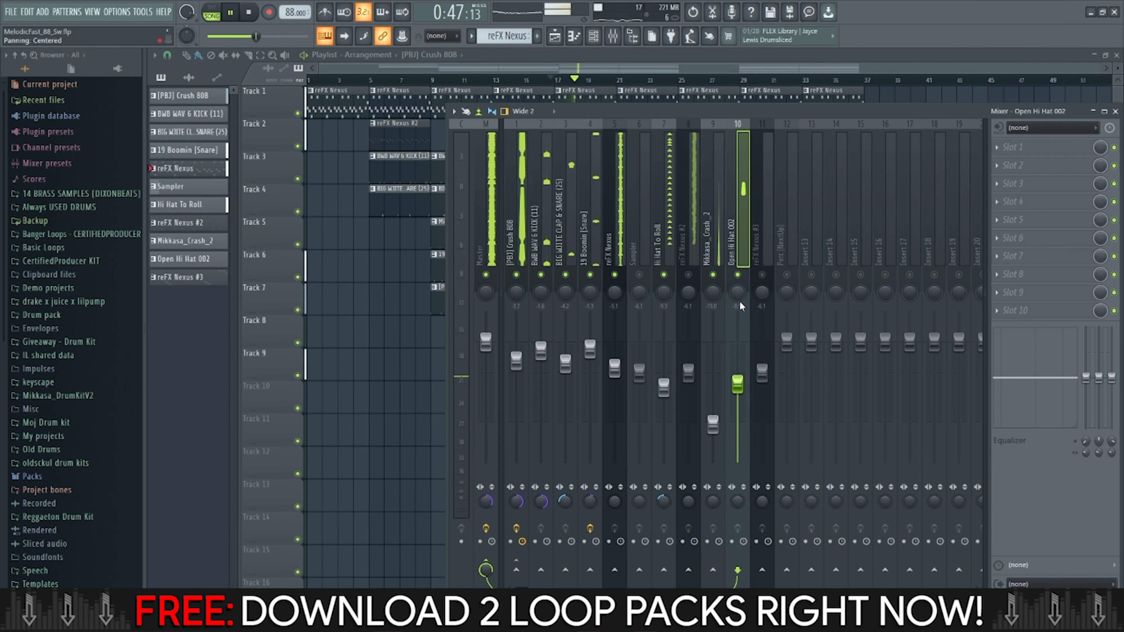
left_click_drag(736, 291, 736, 284)
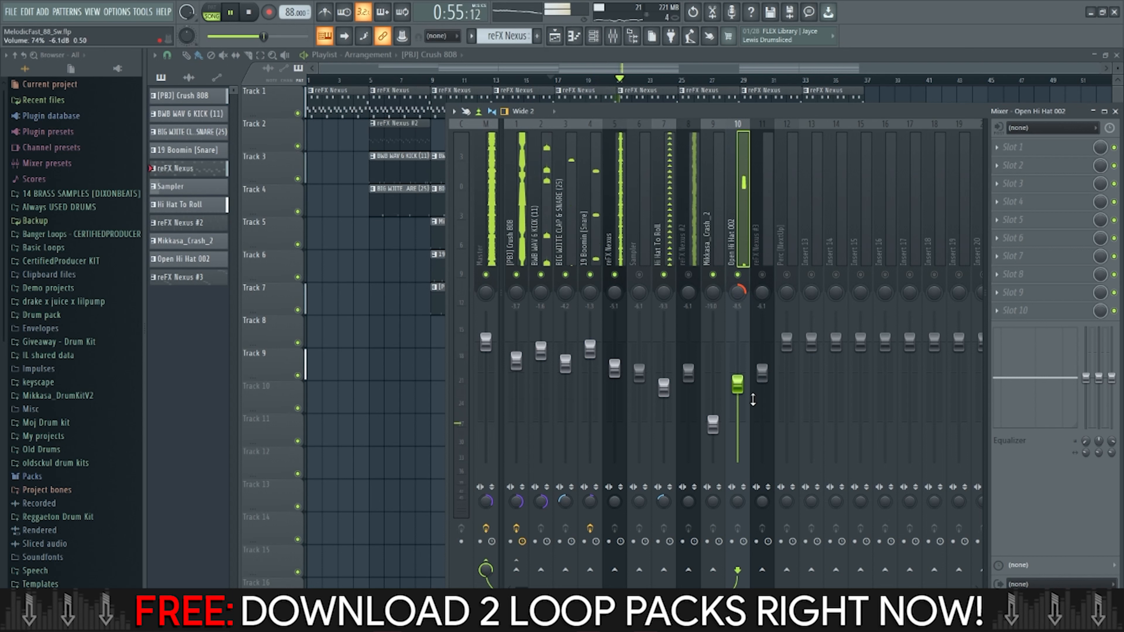
left_click_drag(737, 385, 748, 382)
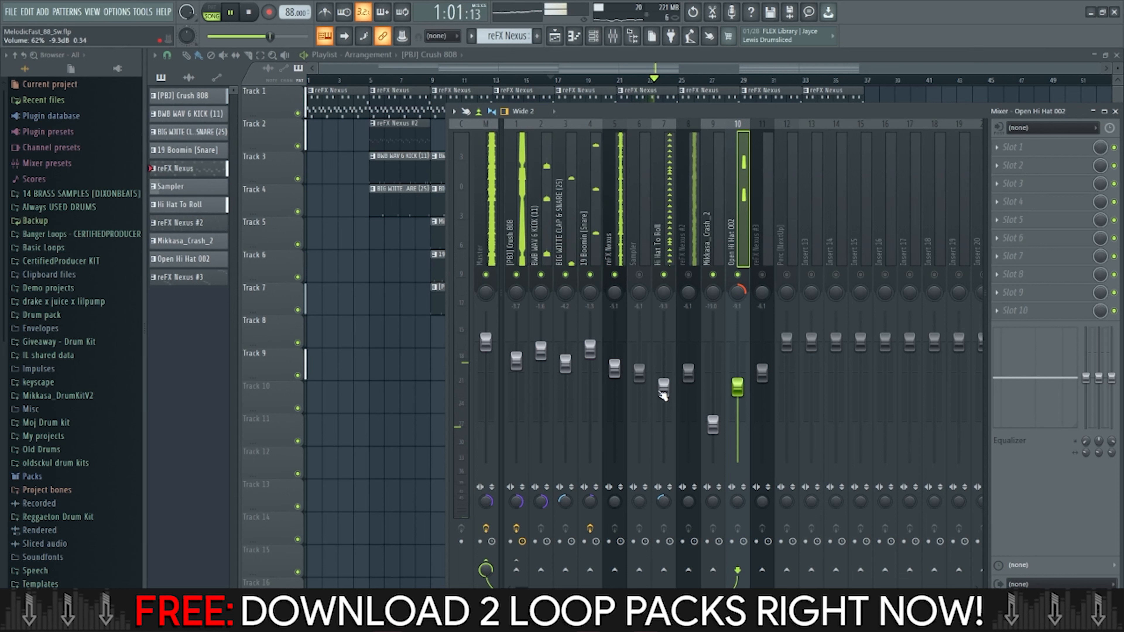
left_click_drag(663, 394, 664, 396)
key("space")
Switch the audio output back to Headphones (High Definition Audio Device) and audition the hi-hat balance from just before bar 17.
left_click(1027, 622)
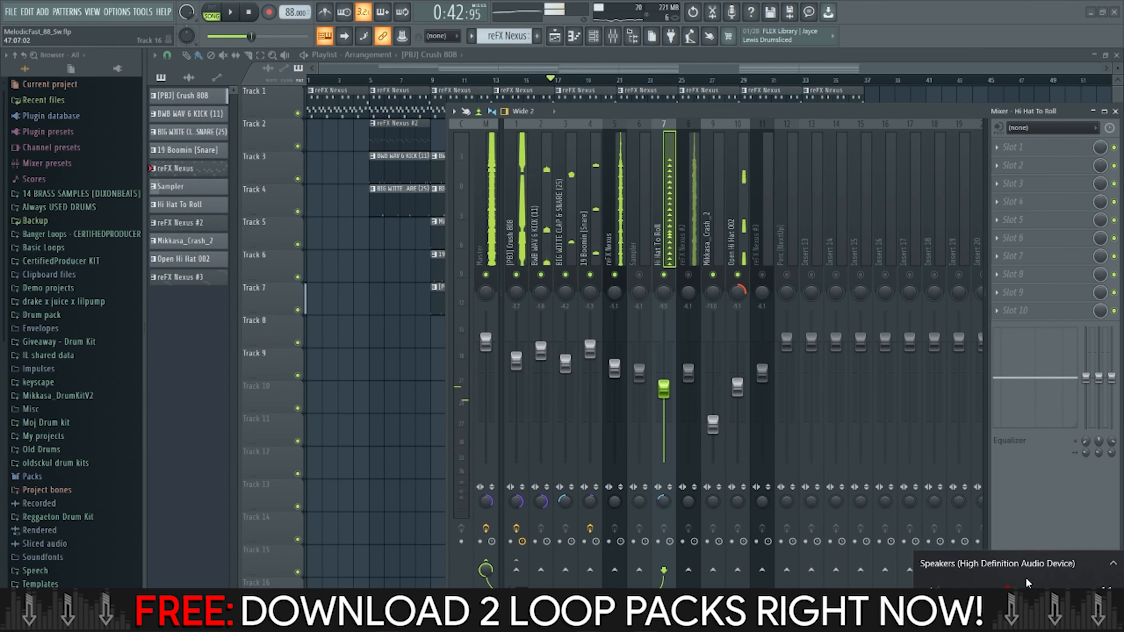
left_click(1023, 565)
left_click(1008, 552)
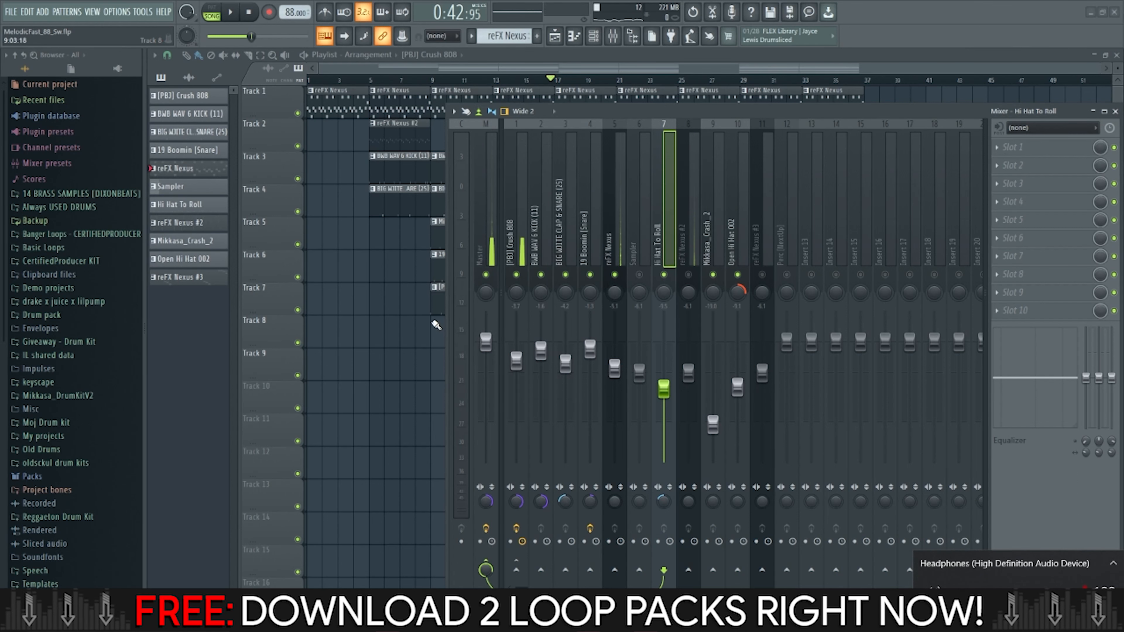
key("F9")
key("space")
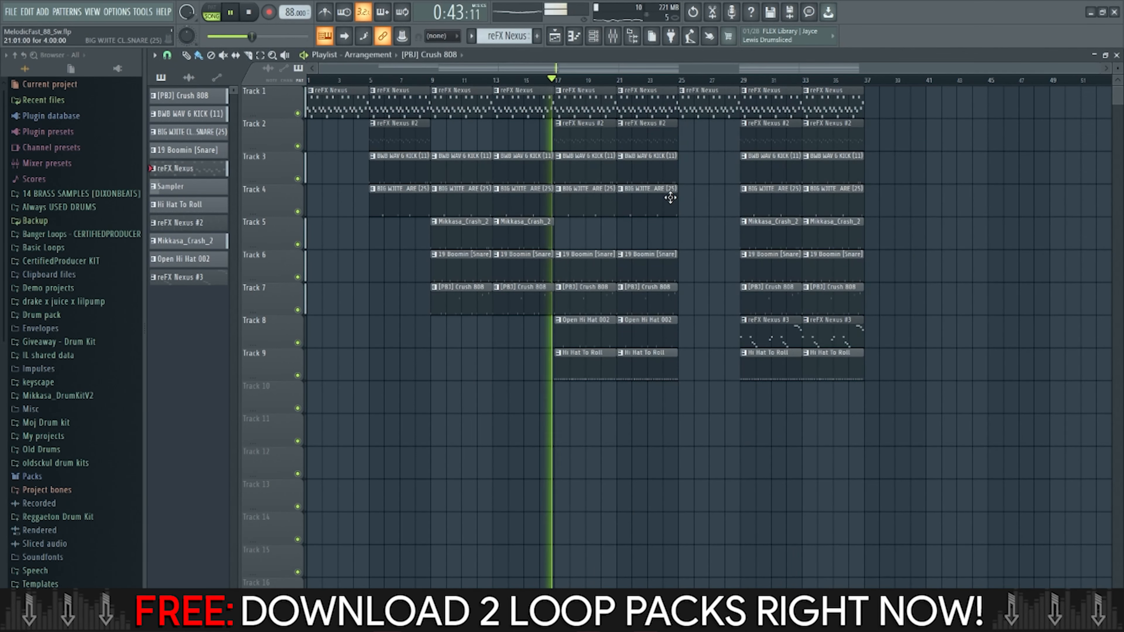
left_click(611, 39)
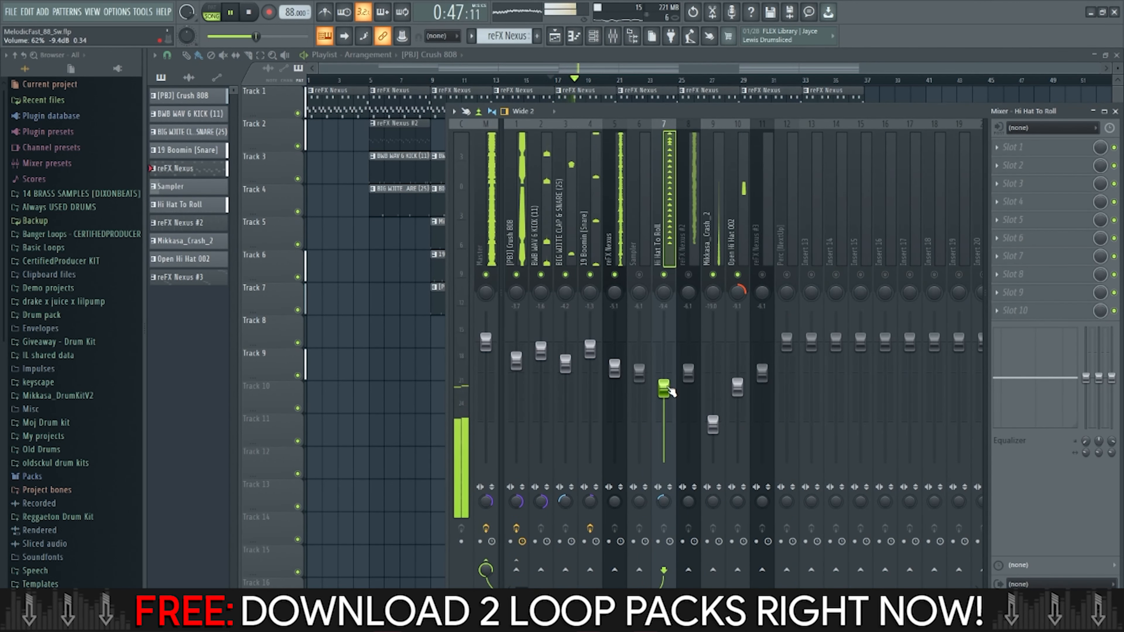
key("space")
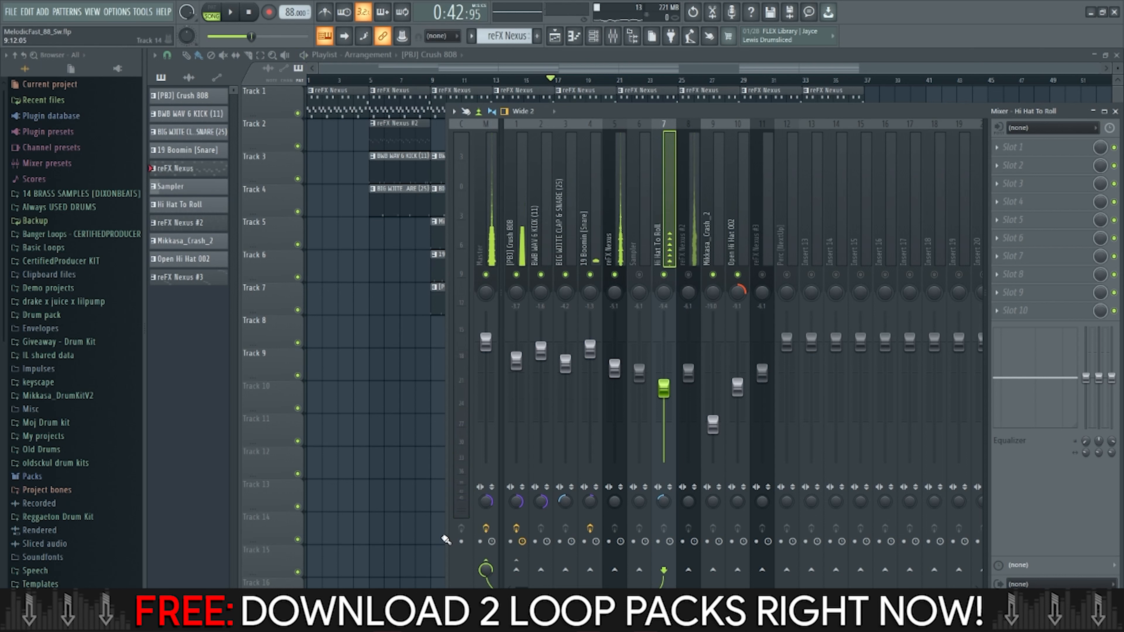
Reset the Master track's stereo separation to original.
right_click(491, 508)
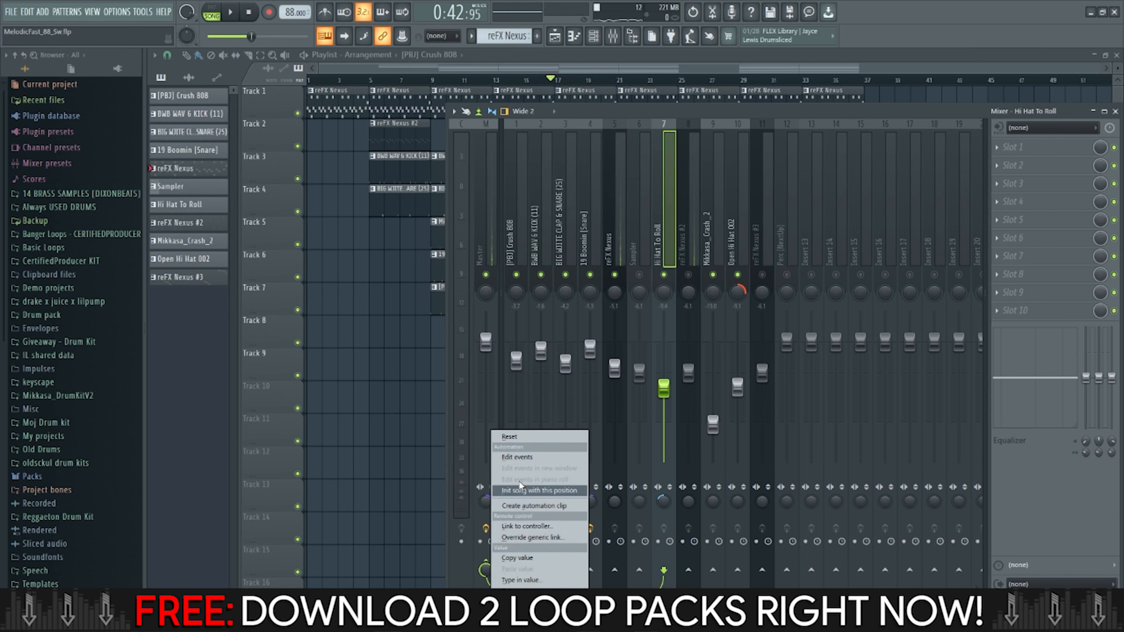
left_click(511, 439)
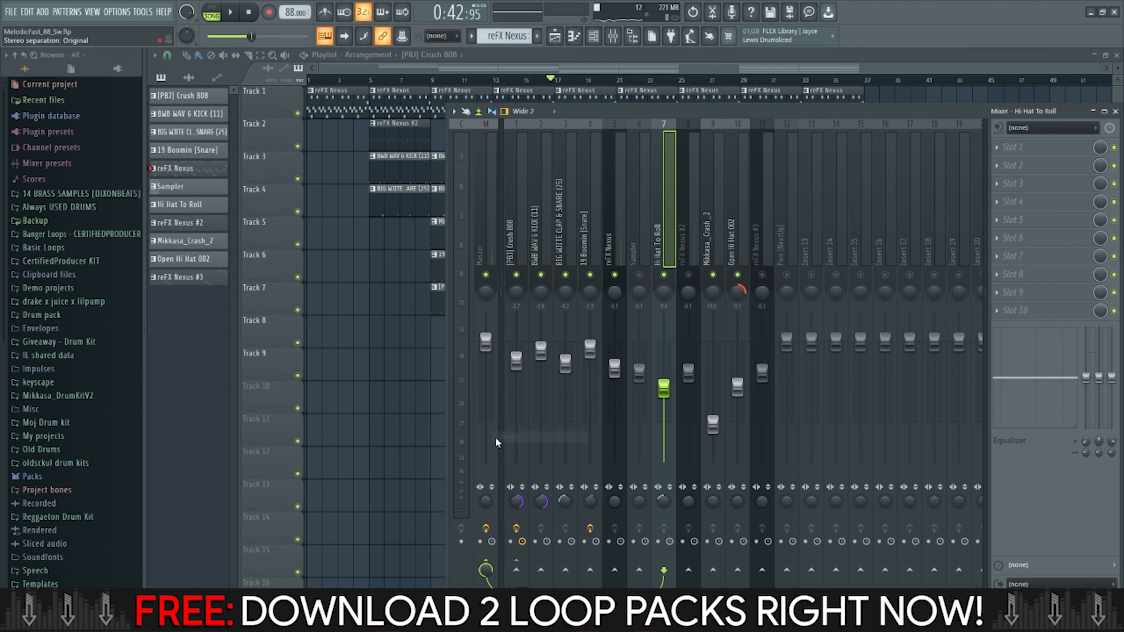
left_click(486, 501)
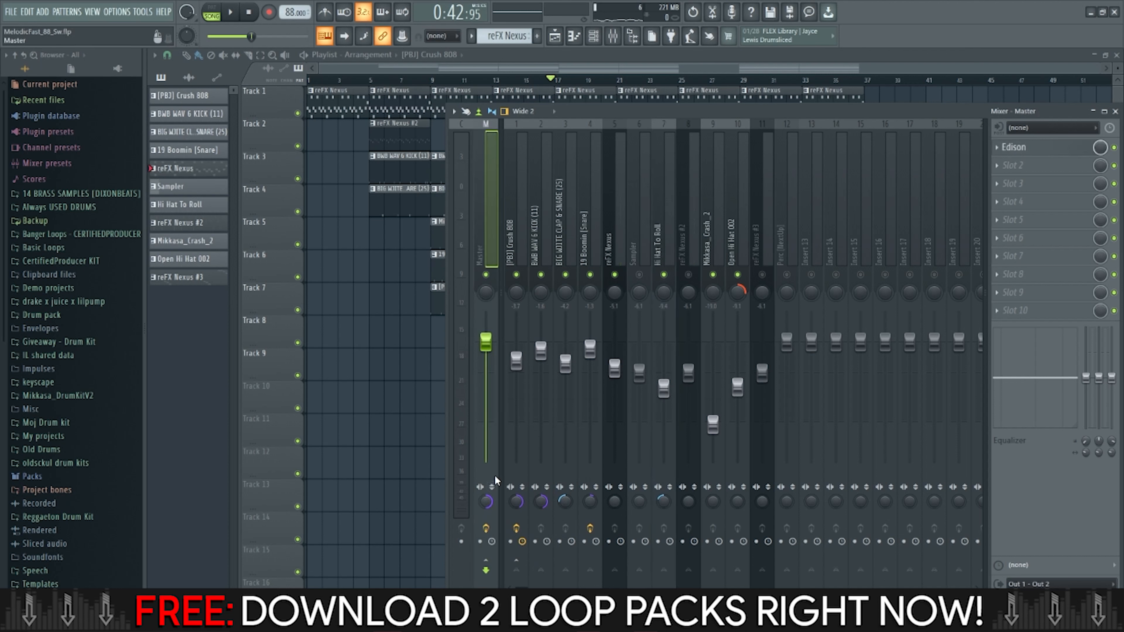
right_click(491, 502)
left_click(509, 437)
Play from just before bar 17, unmute reFX Nexus #2 and lower its fader to about -8.2 dB.
key("space")
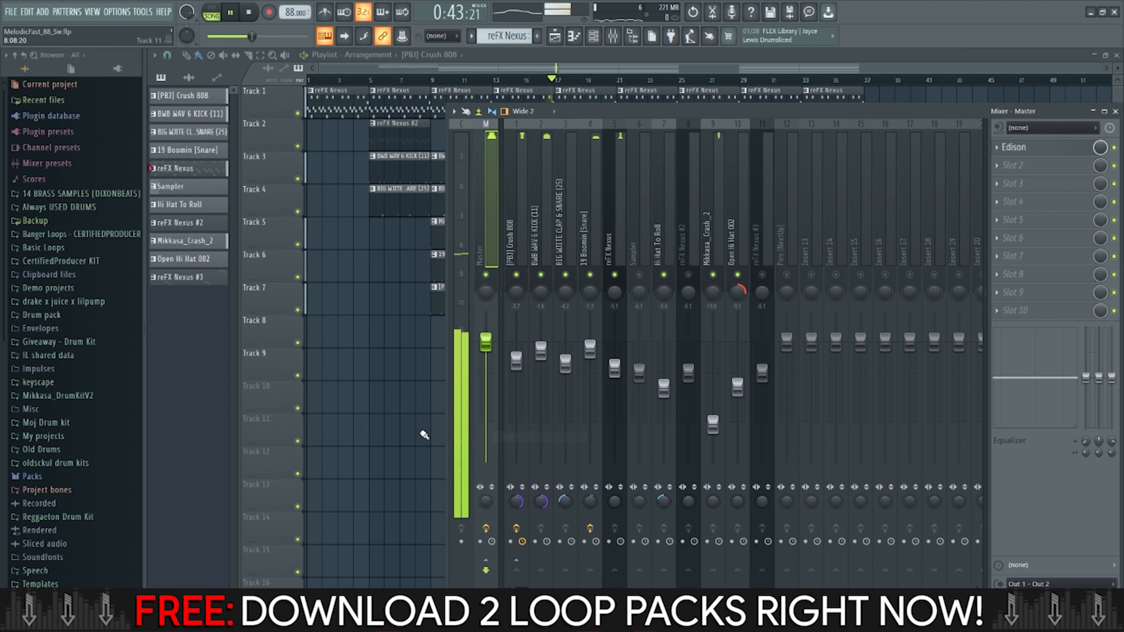
right_click(416, 417)
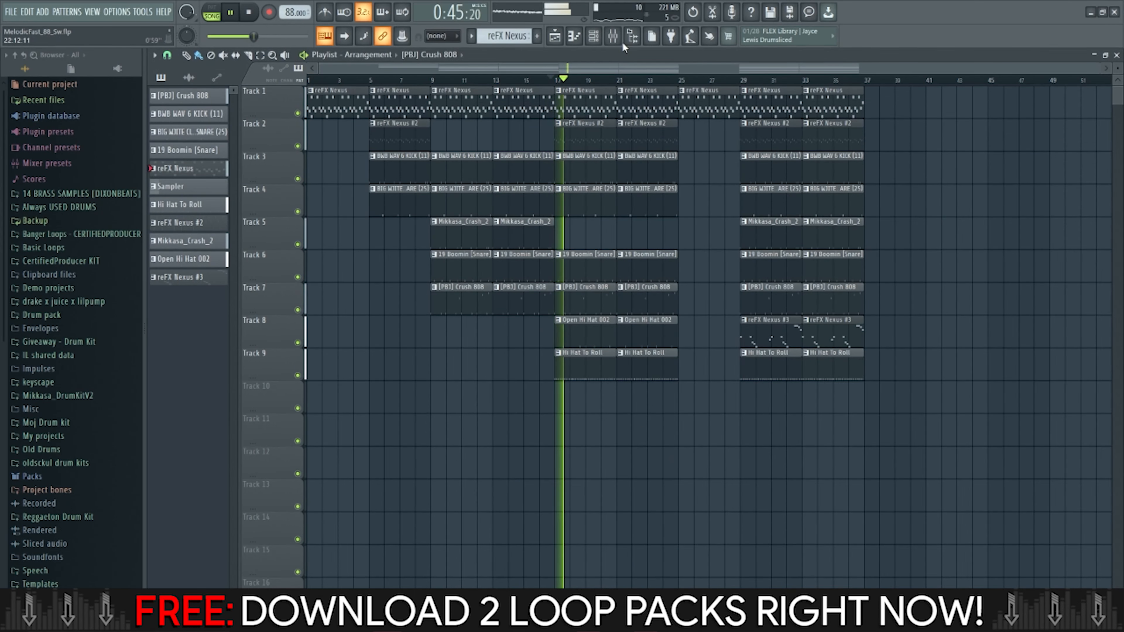
left_click(613, 36)
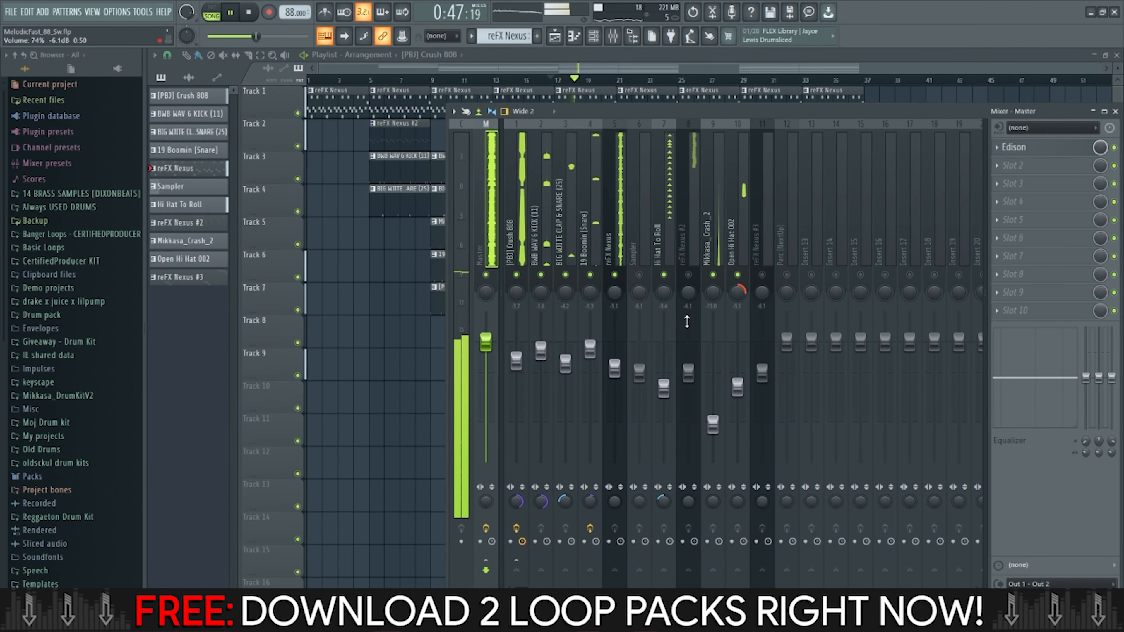
mouse_move(486, 501)
left_mouse_down()
mouse_move(486, 549)
mouse_move(486, 515)
left_mouse_up()
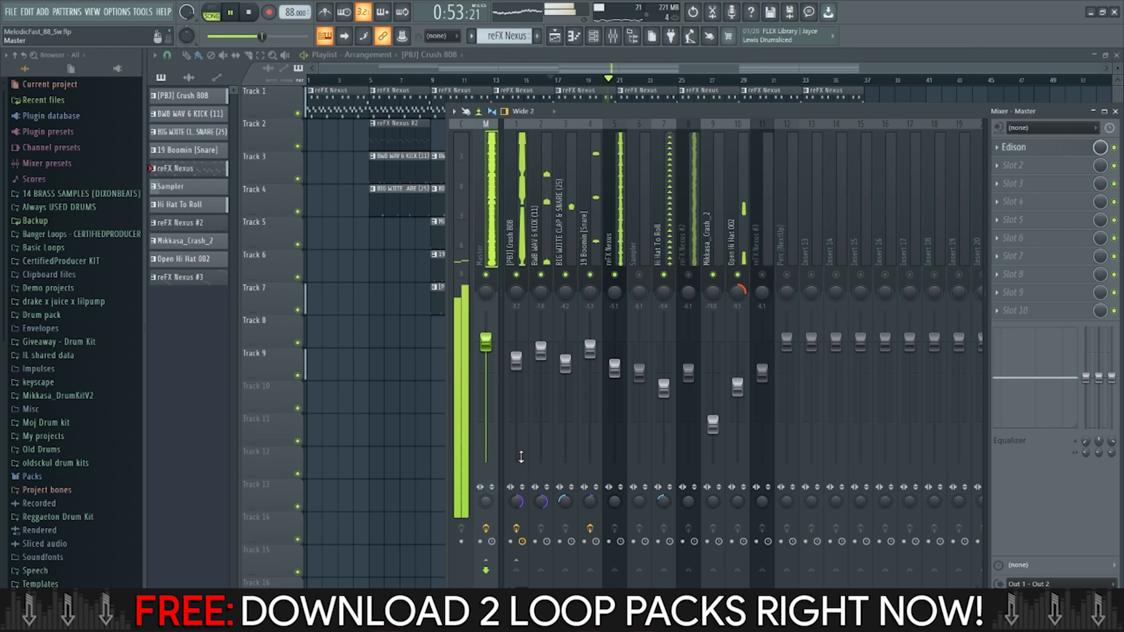
left_click_drag(688, 373, 702, 389)
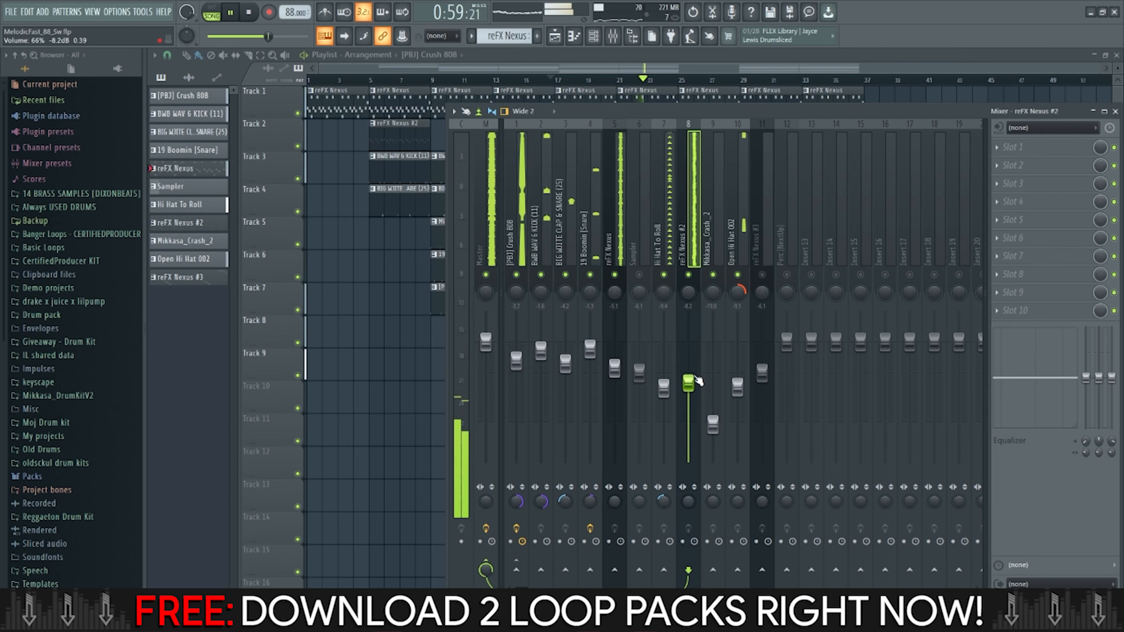
key("space")
Load Fruity Multiband Compressor in slot 10 of the Master track with the Mastering 2.4dB preset and audition the mix through it.
left_click(495, 188)
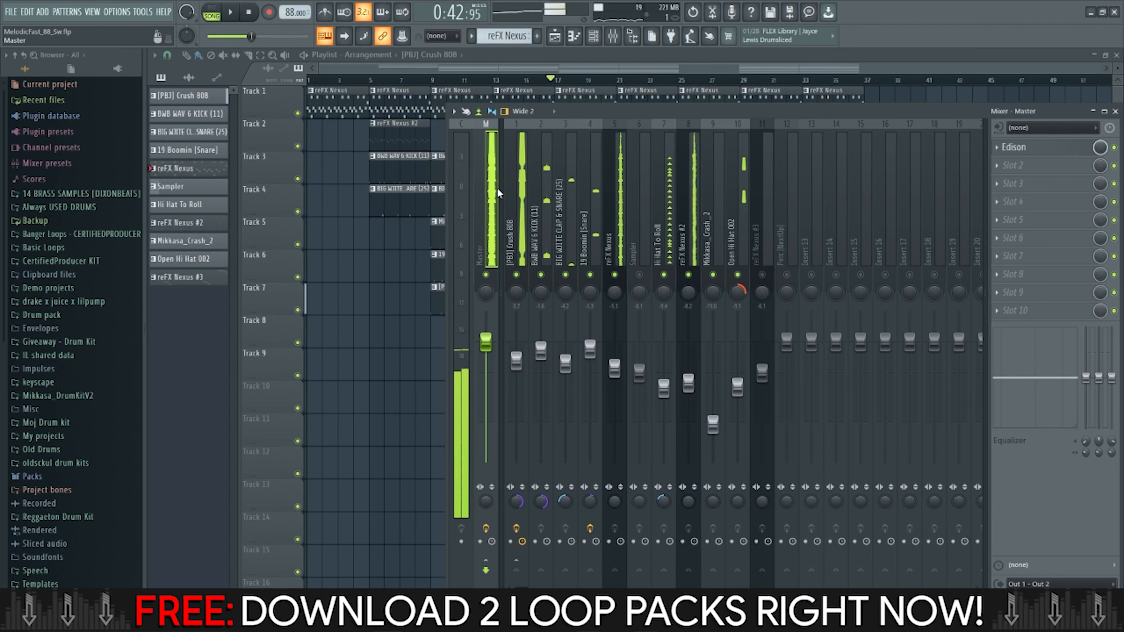
key("space")
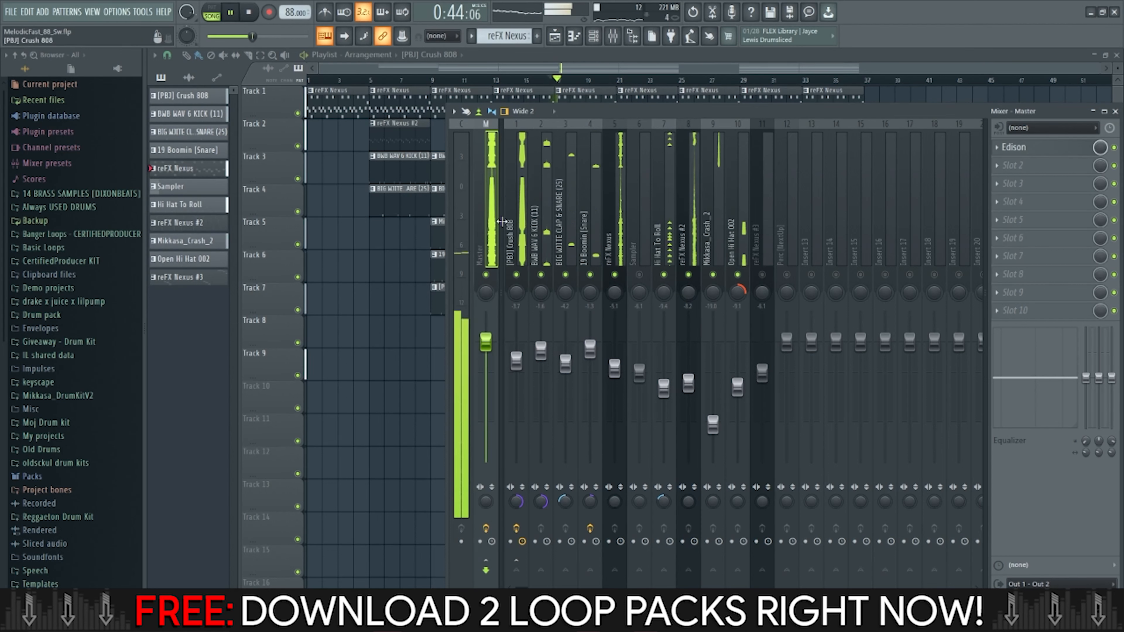
key("space")
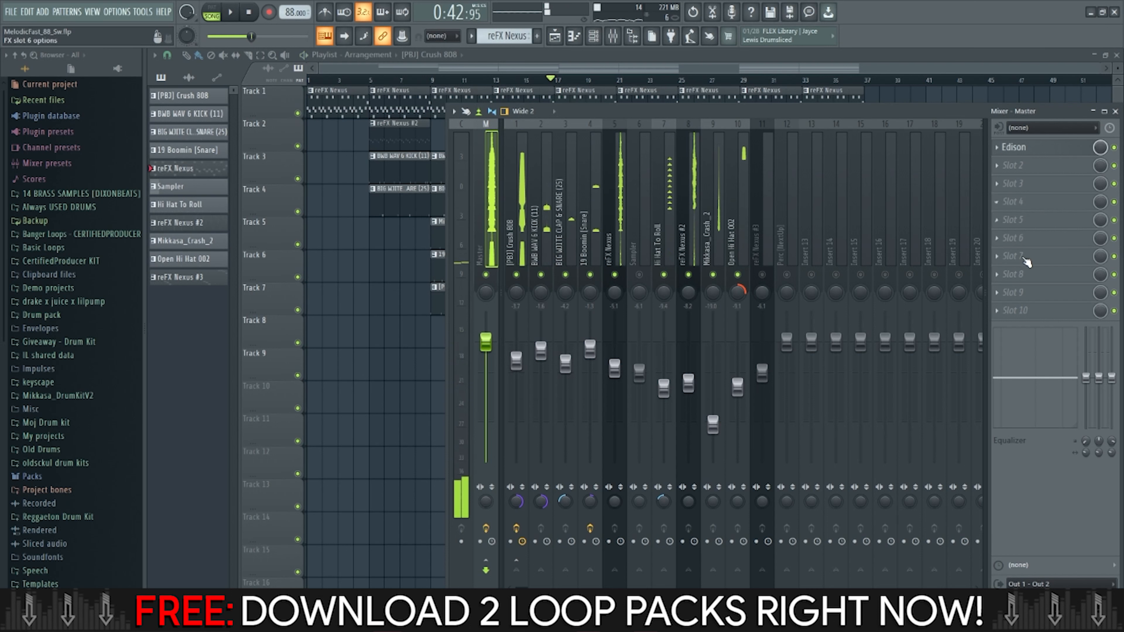
left_click(1032, 313)
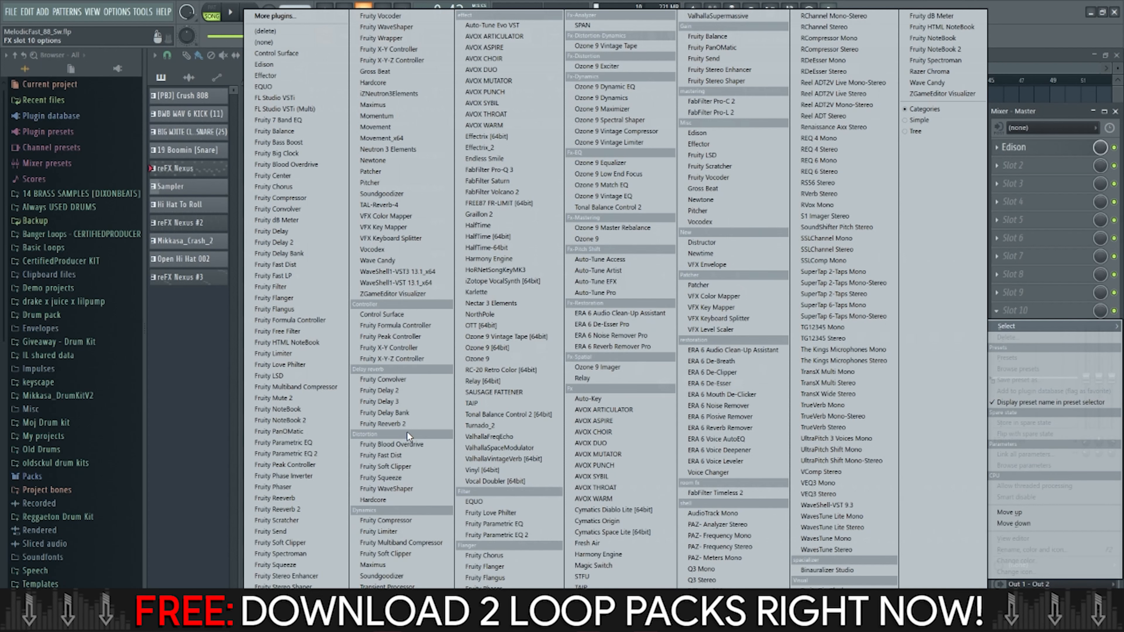
left_click(409, 542)
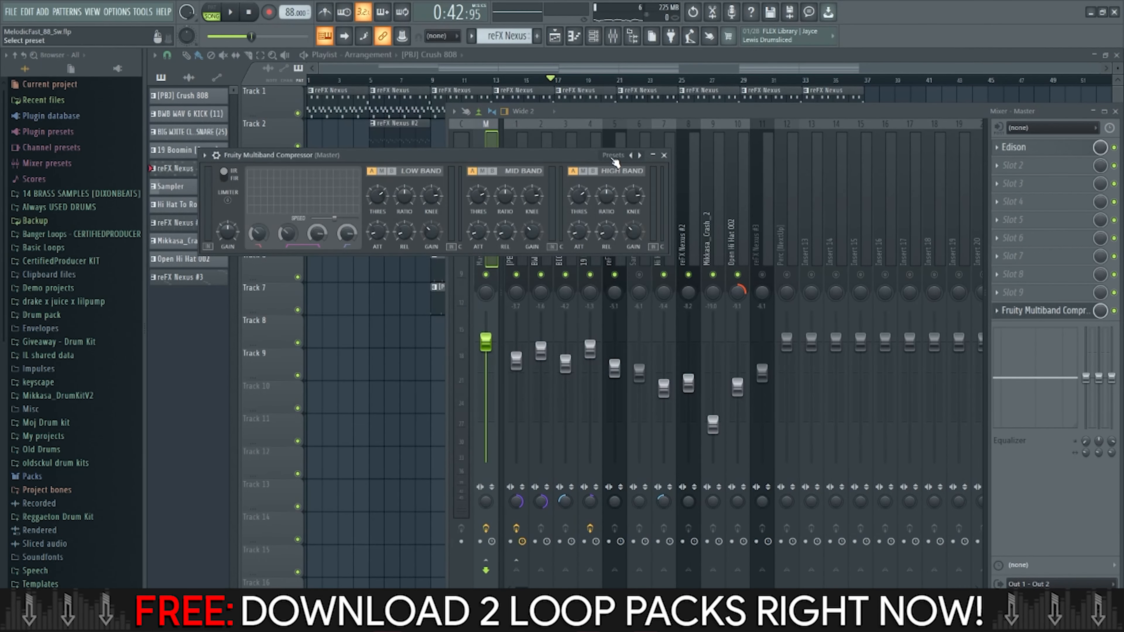
left_click(613, 156)
left_click(661, 332)
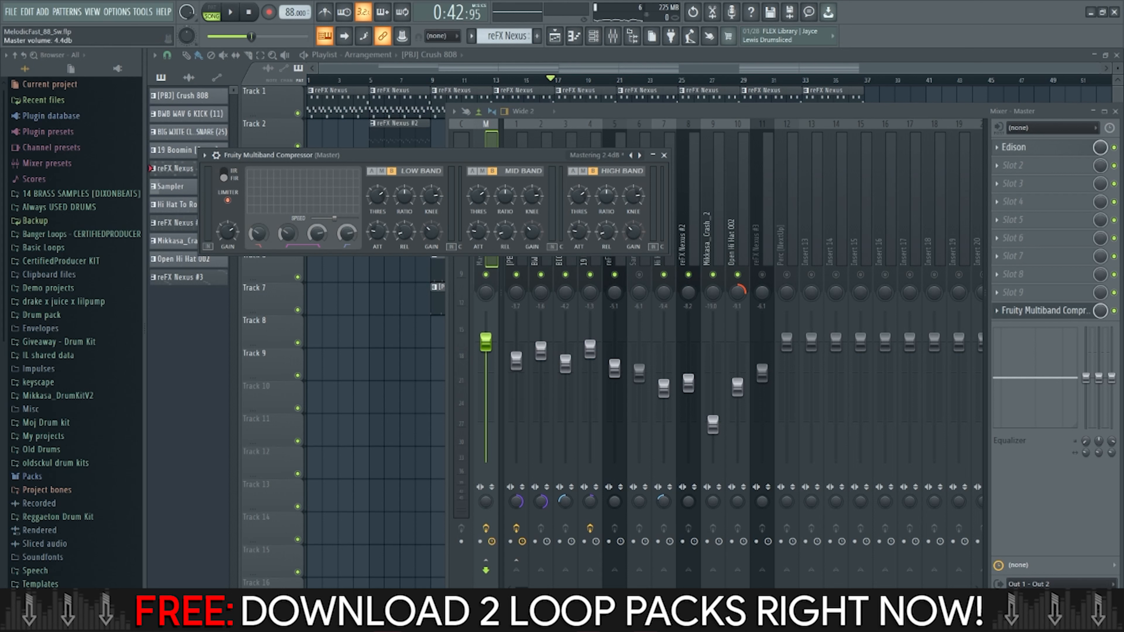
key("space")
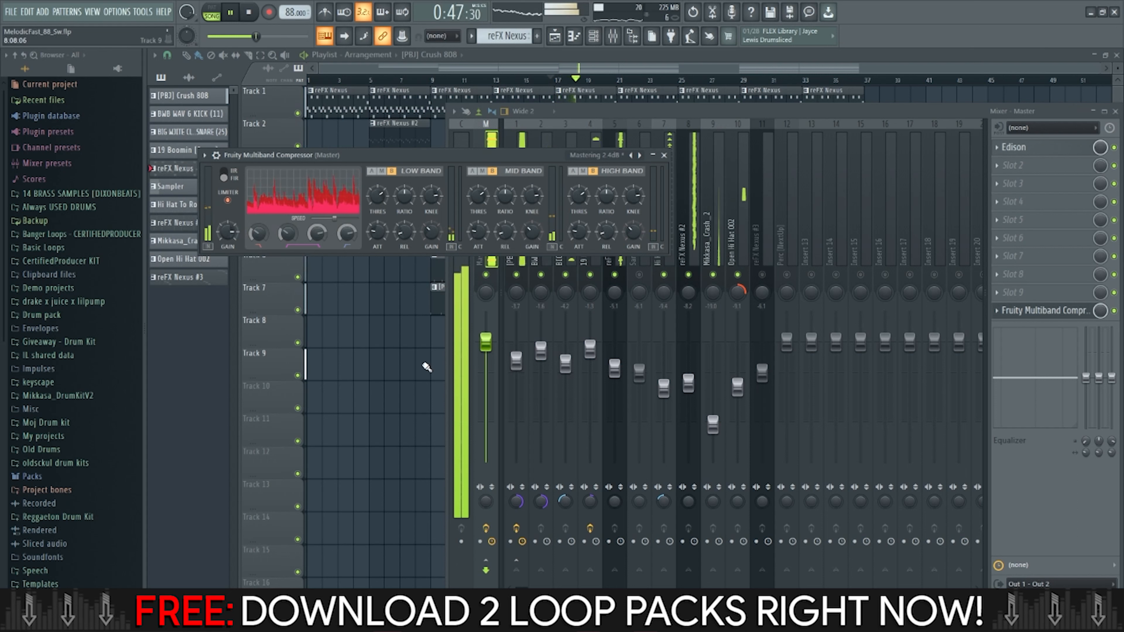
left_click(651, 112)
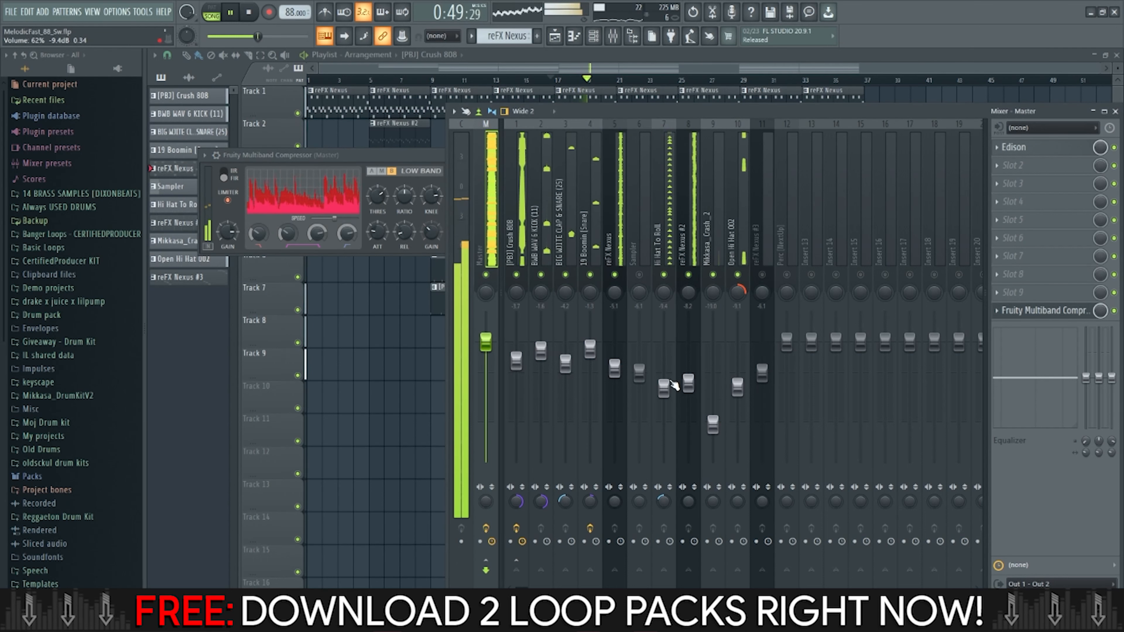
Raise the Hi Hat To Roll fader to about -8.2 dB and bring its stereo separation closer to neutral.
left_click_drag(672, 390, 672, 387)
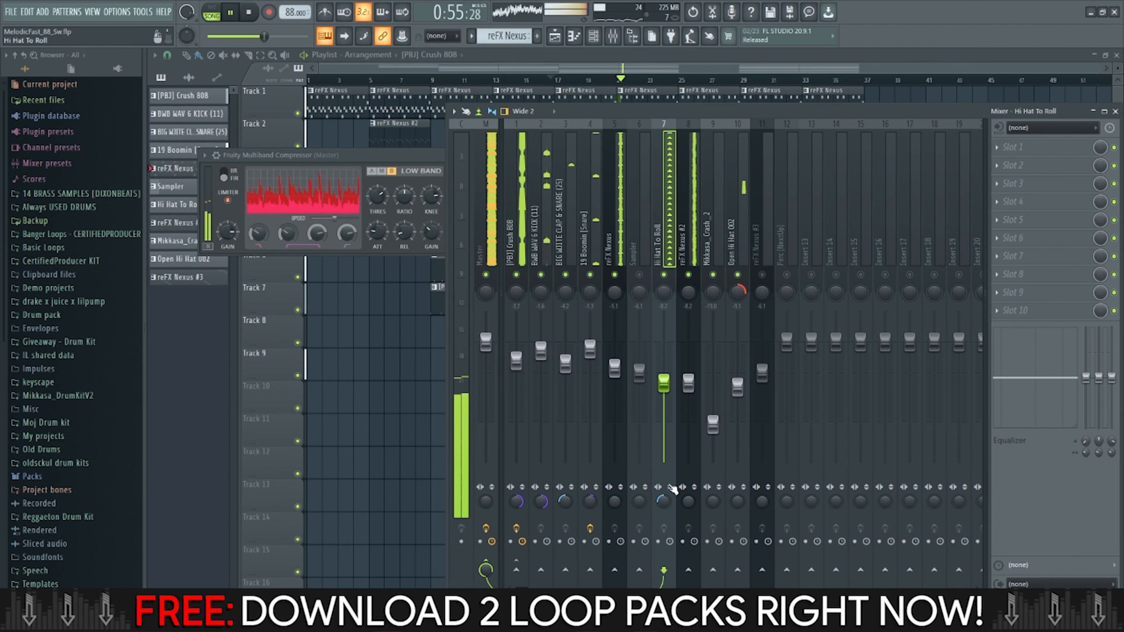
left_click_drag(664, 501, 665, 467)
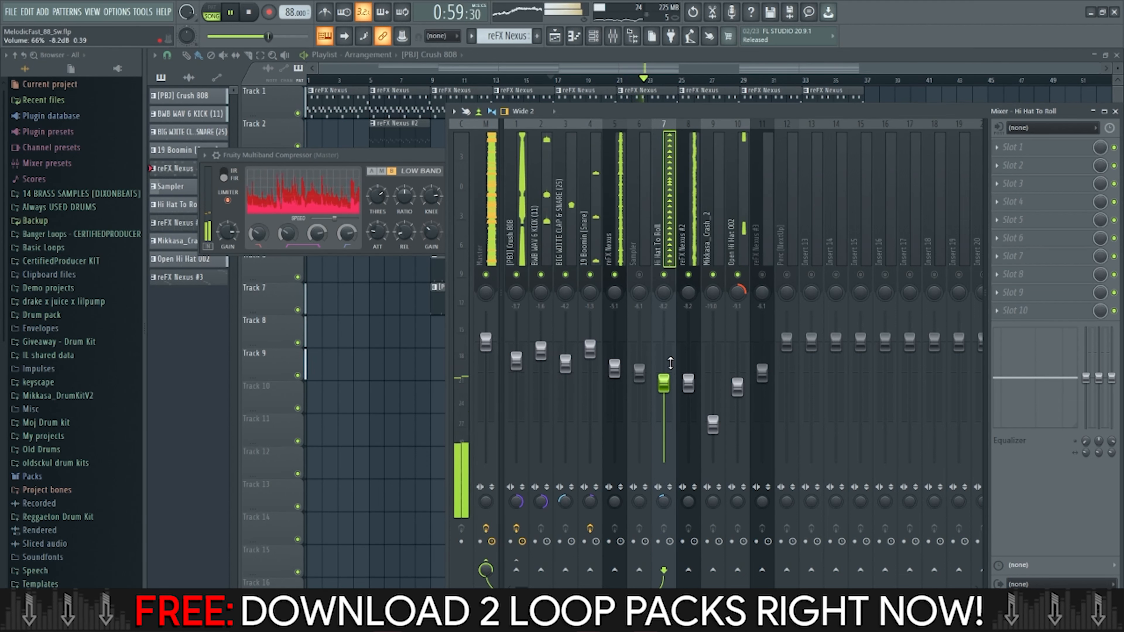
Raise the Master fader to about 1.5 dB and audition the arrangement in the playlist.
left_click(485, 337)
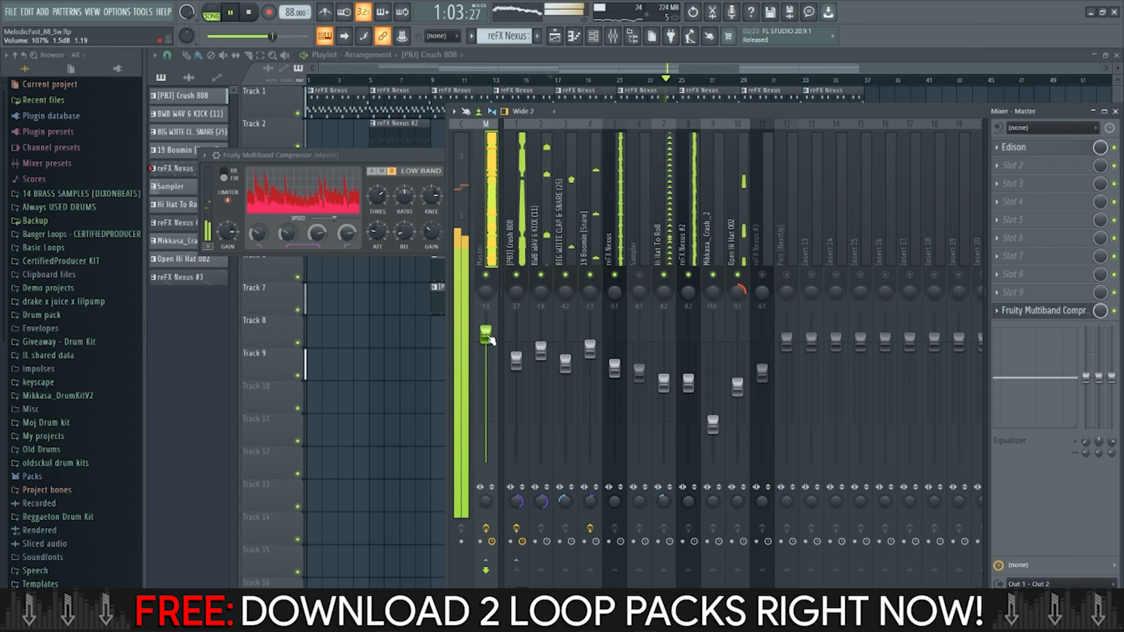
right_click(397, 403)
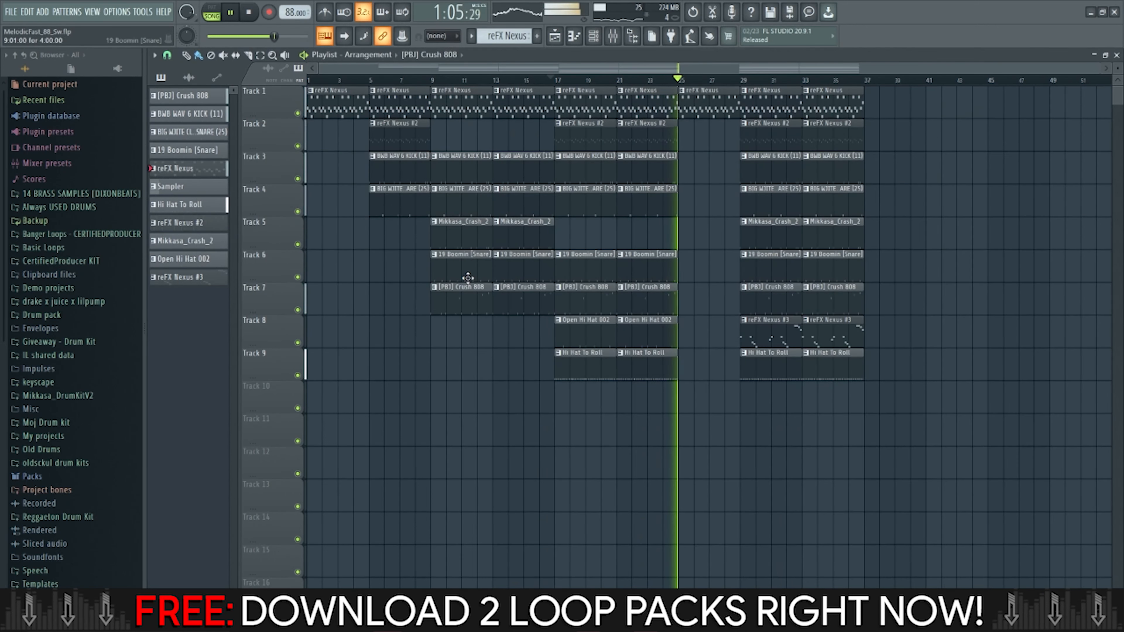
key("space")
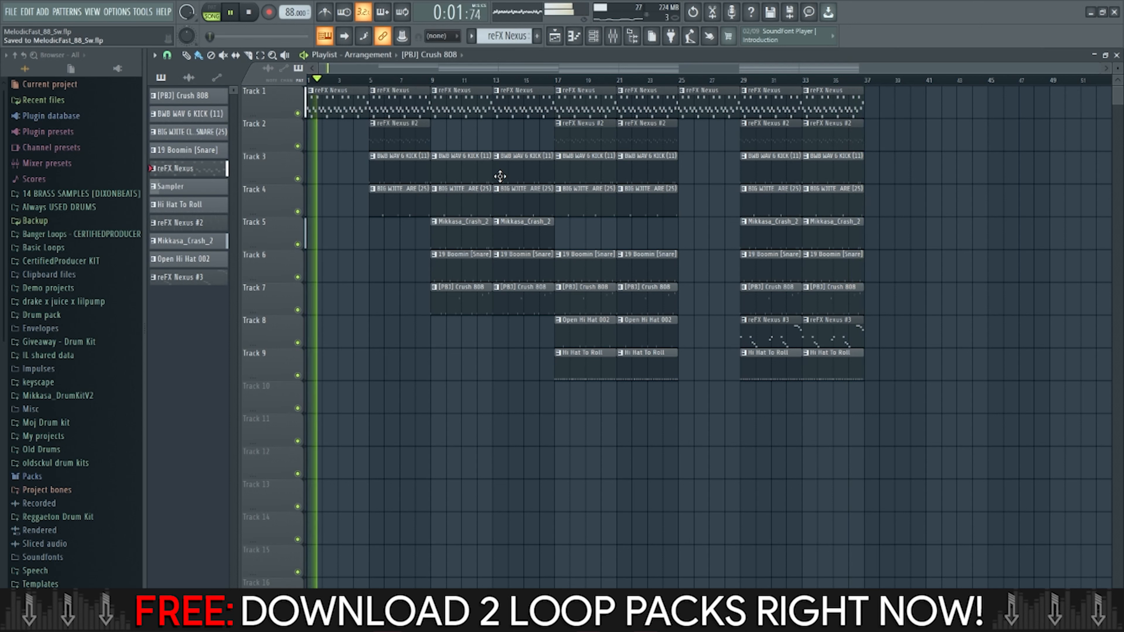
key("space")
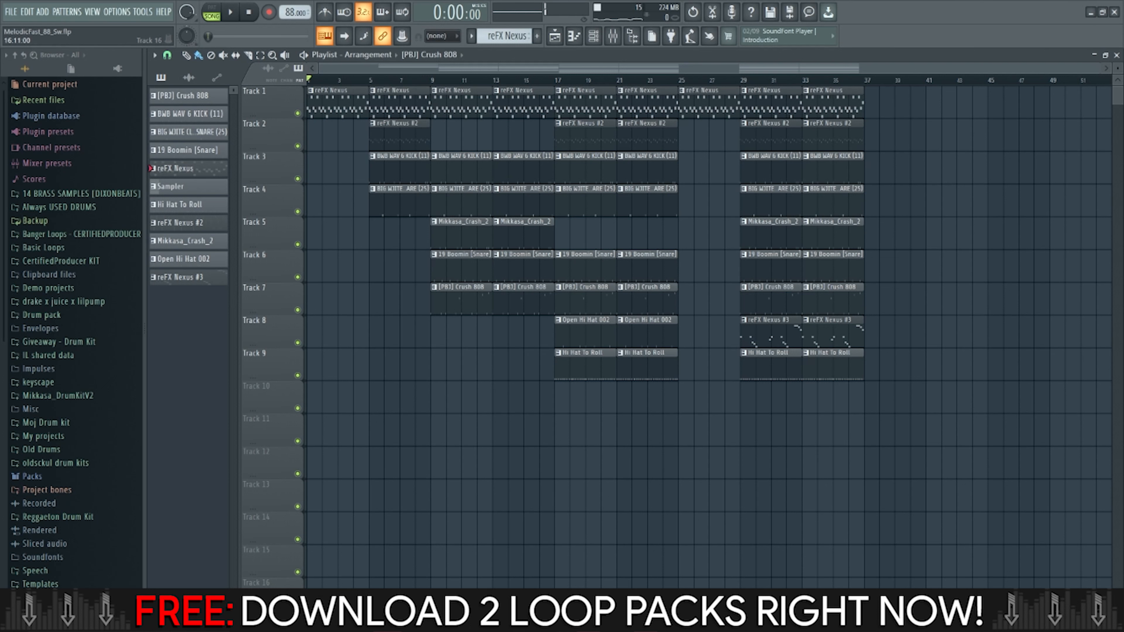
Reopen and reposition the mixer, and reset the Master fader to 0.0 dB.
left_click(575, 624)
left_click(613, 36)
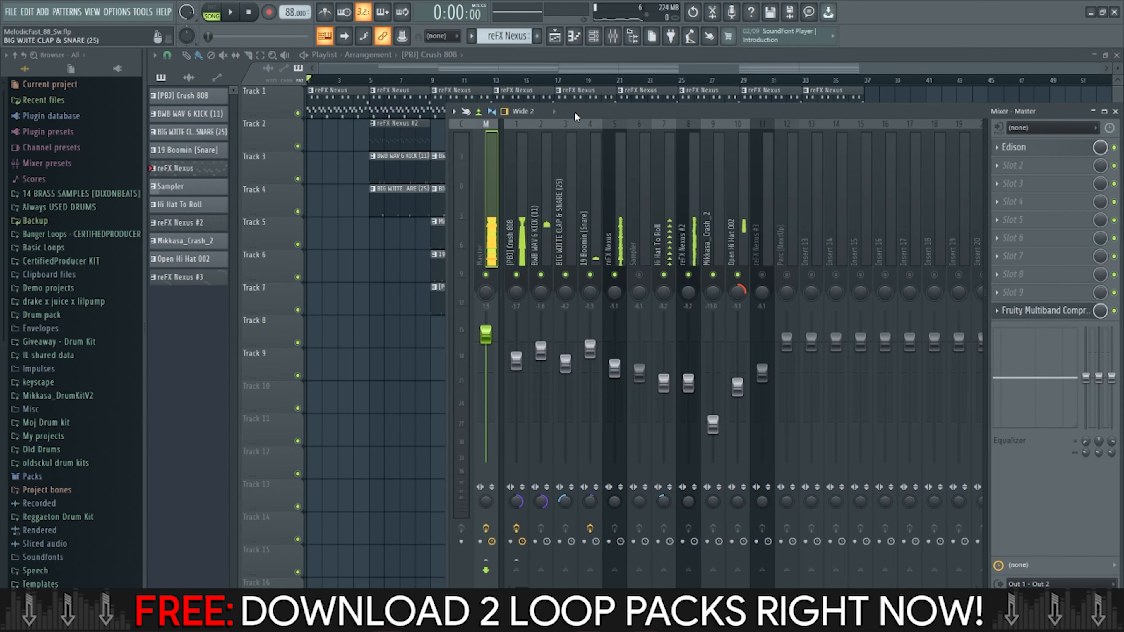
left_click_drag(575, 112, 500, 113)
left_click_drag(411, 336, 419, 345)
right_click(419, 345)
left_click(419, 345)
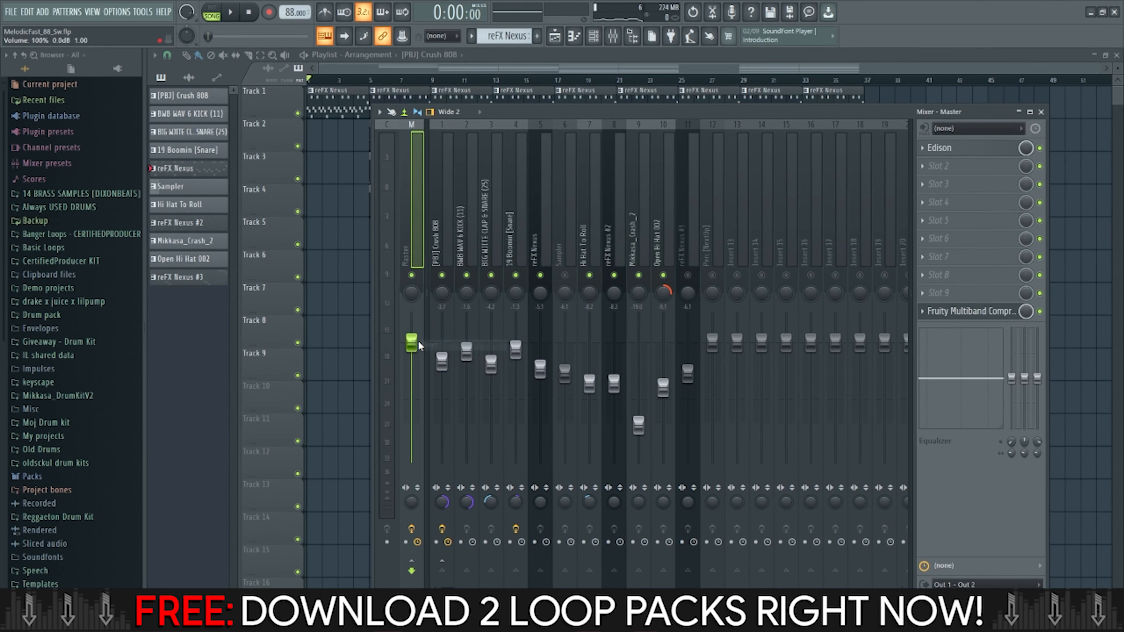
Delete Fruity Multiband Compressor from slot 10 of the Master track and play the arrangement without it.
left_click(930, 316)
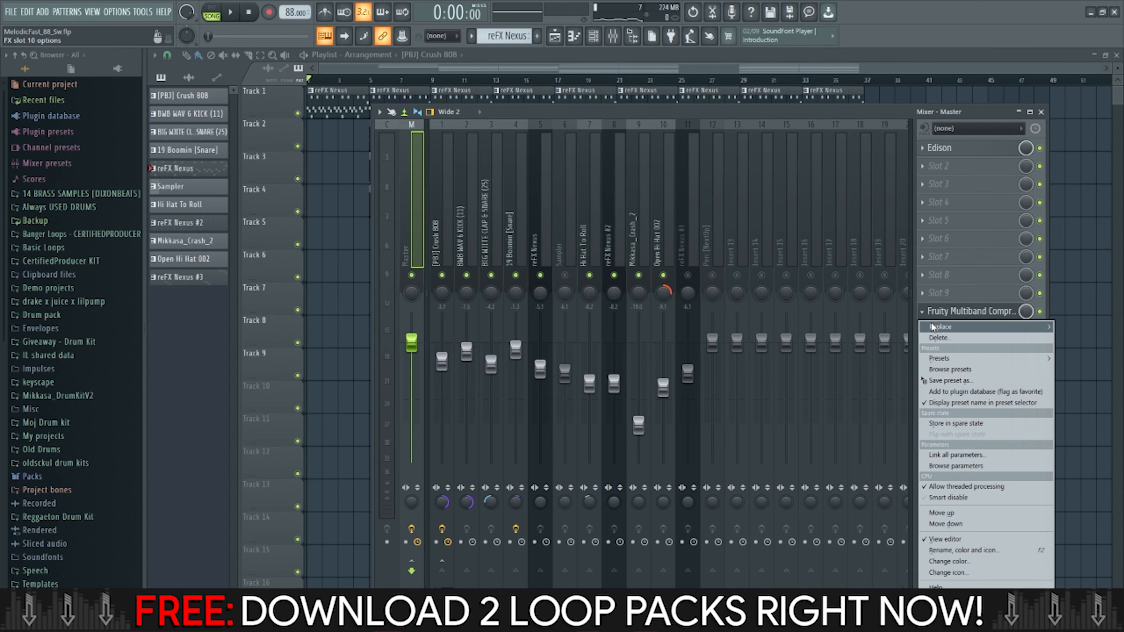
left_click(251, 31)
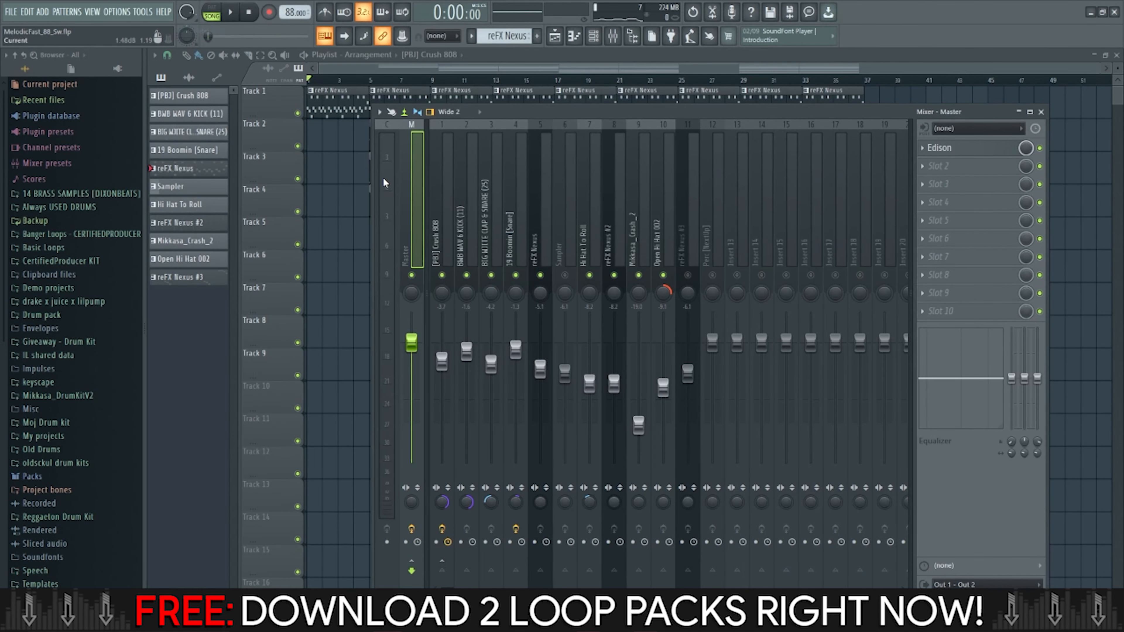
key("F9")
key("space")
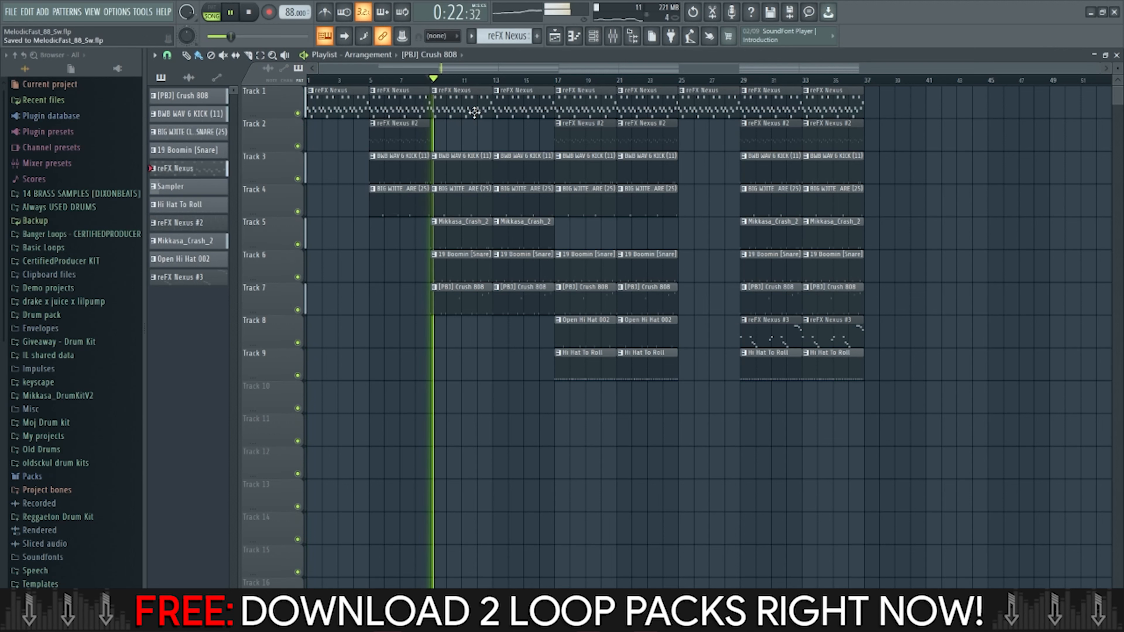
Stop playback with the mixer open, save the project, and briefly switch to OBS to check the recording levels.
left_click(617, 41)
key("space")
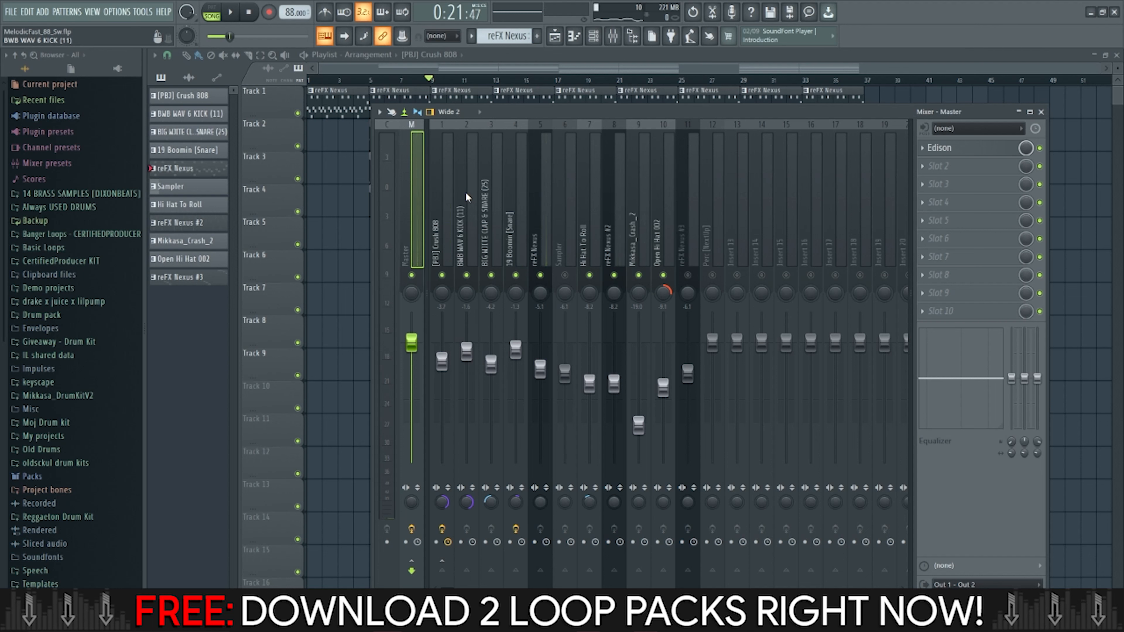
key("ctrl+s")
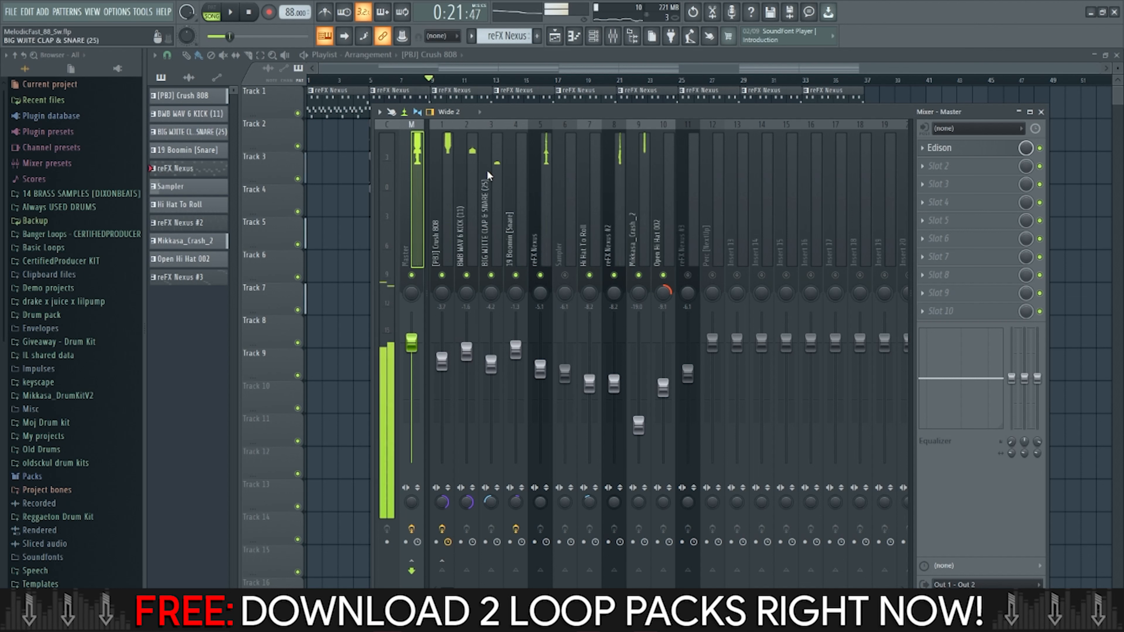
key("alt+Tab")
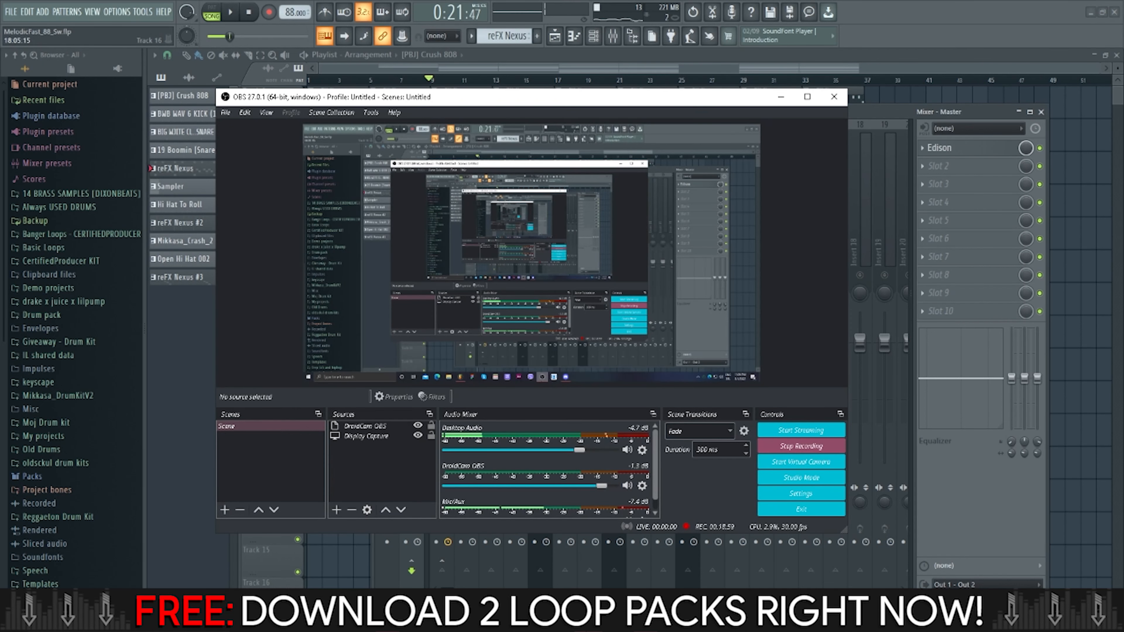
key("alt+Tab")
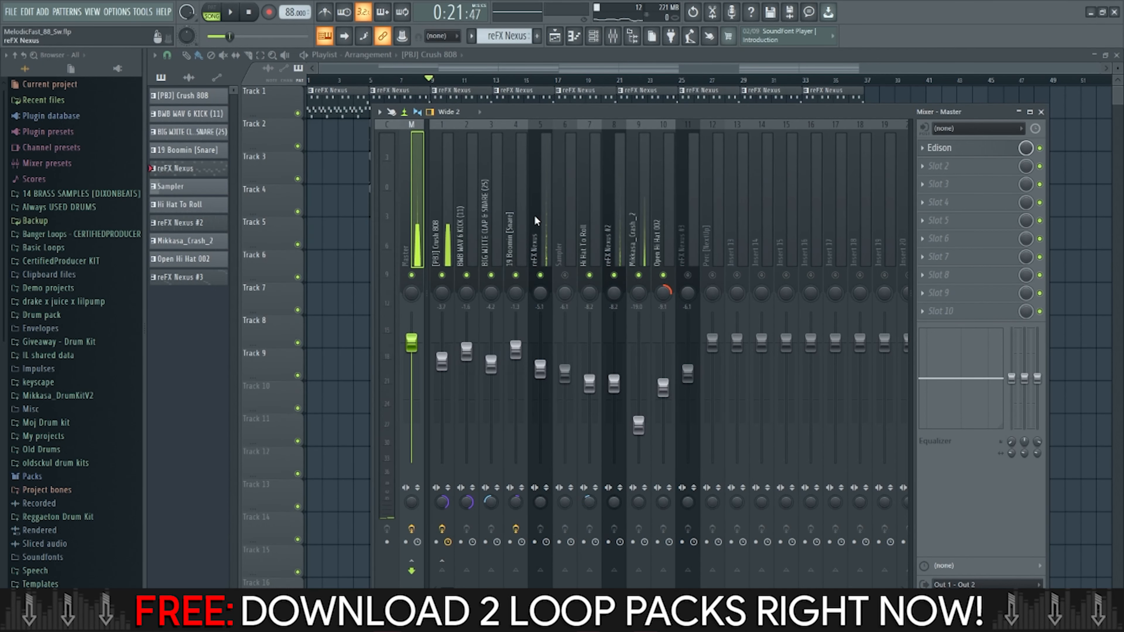
Compare the effect slots of the 19 Boomin [Snare] and BIG WJITE CLAP & SNARE (25) tracks, and play from just before bar 9.
left_click(515, 189)
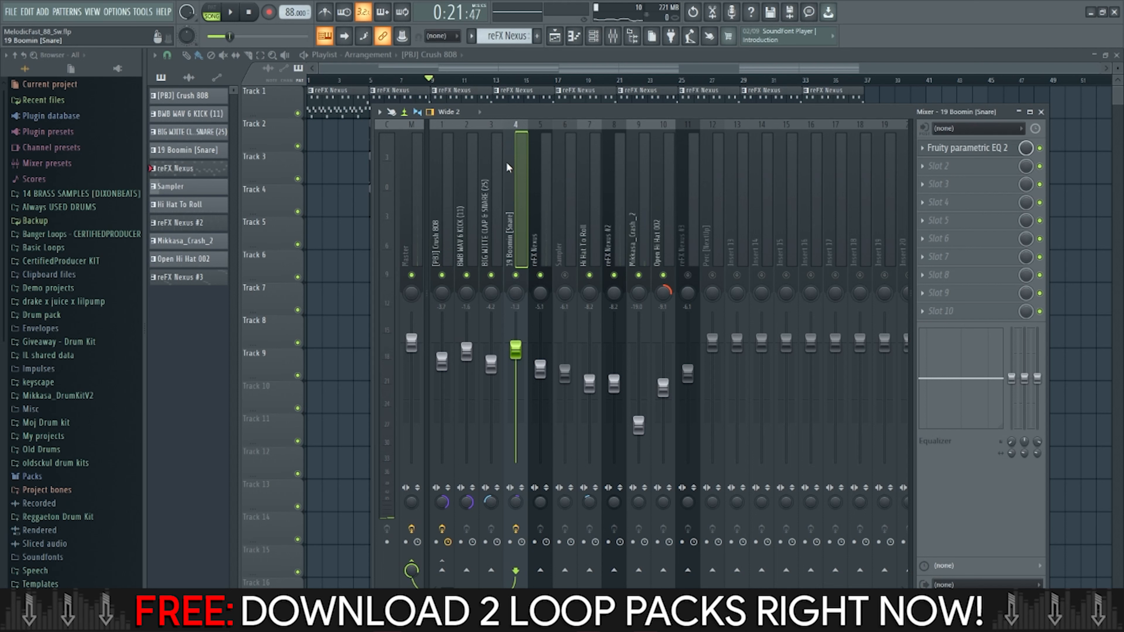
left_click(482, 166)
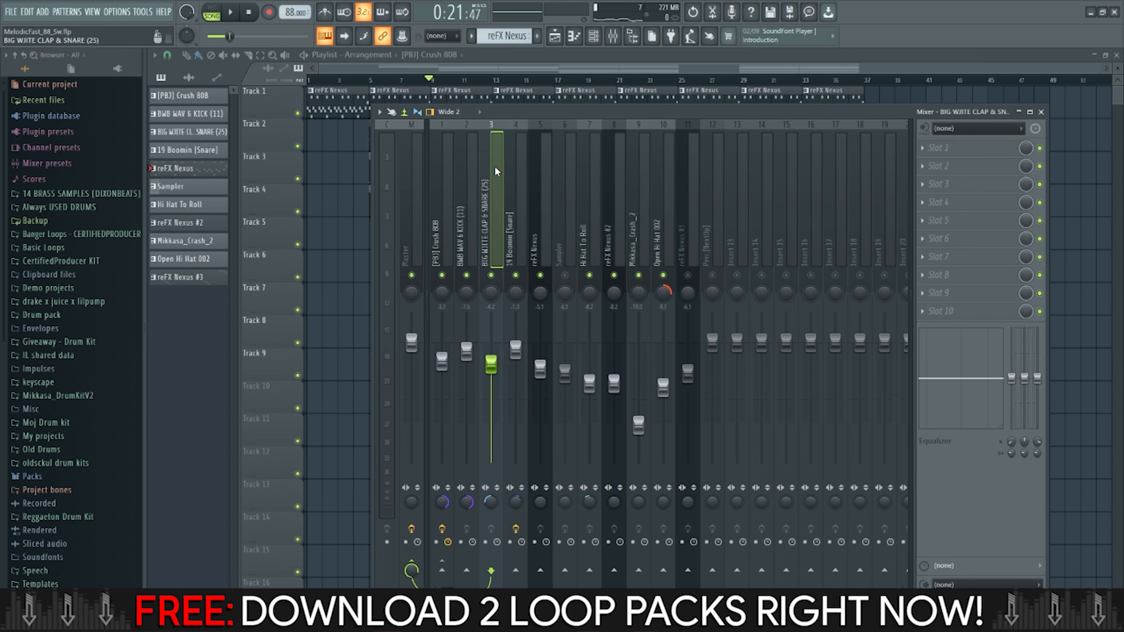
left_click(539, 157)
left_click(524, 155)
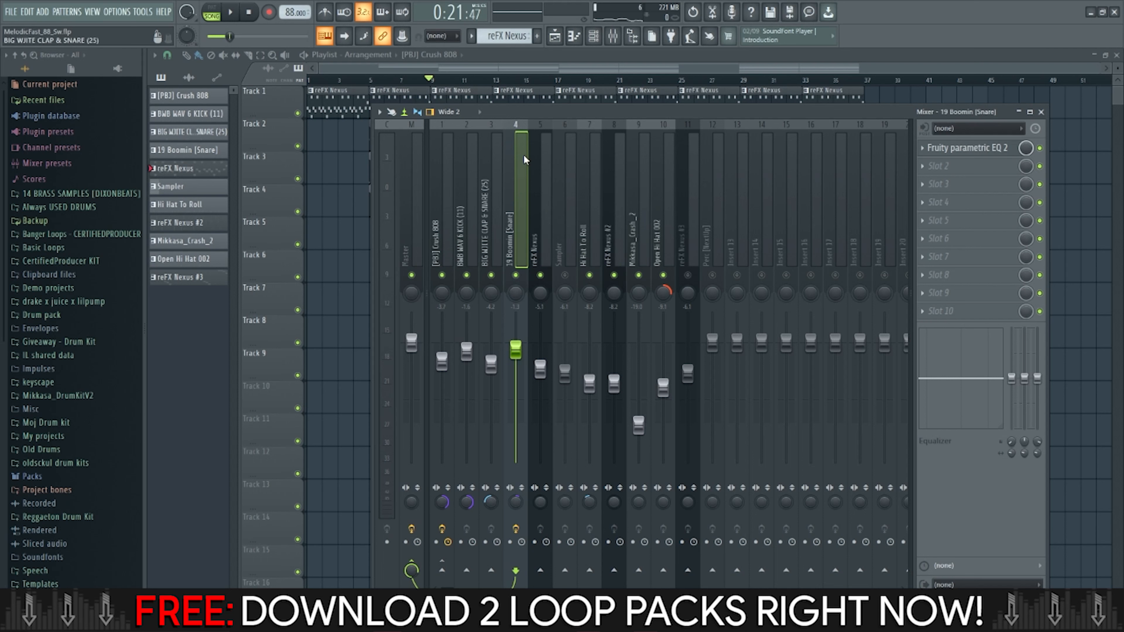
key("space")
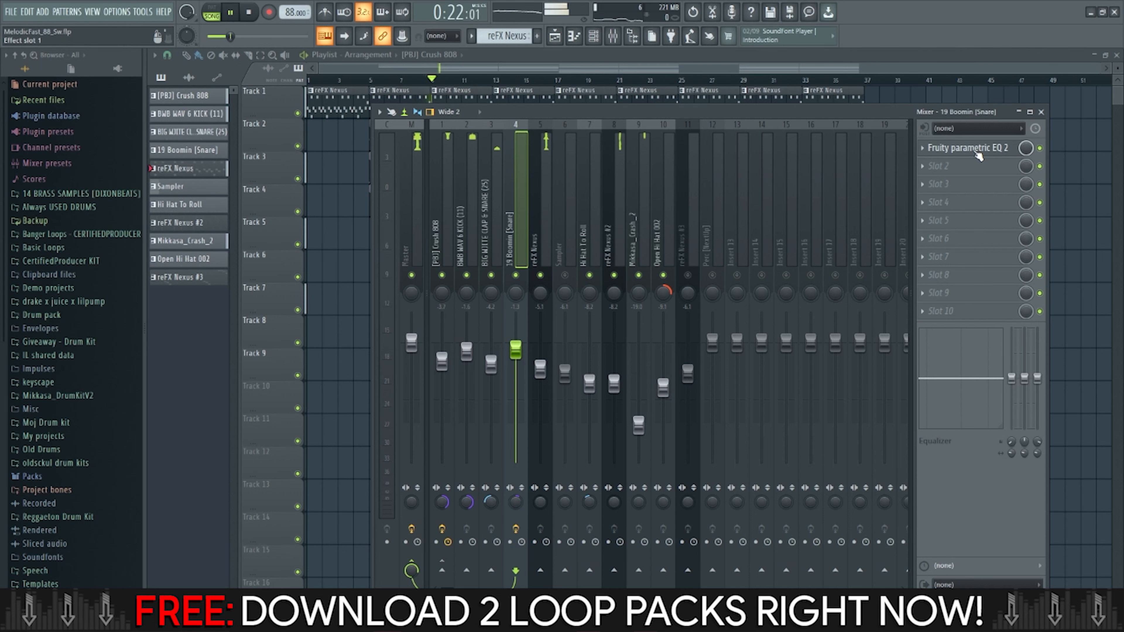
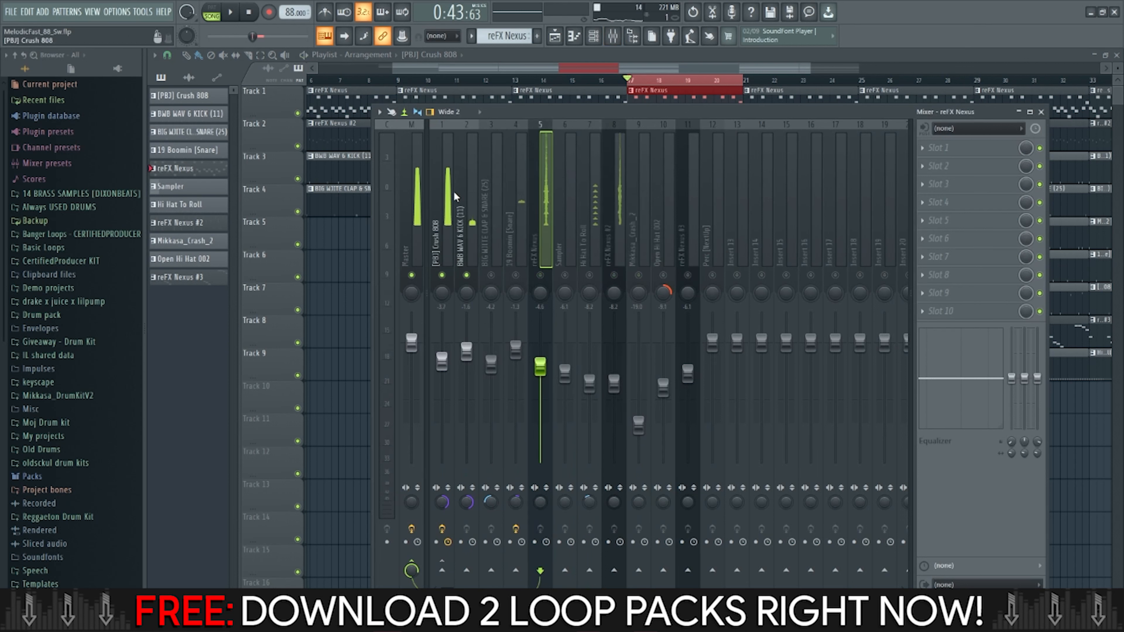
Play the loop starting at bar 17, save the project, and unmute the BIG WJITE CLAP & SNARE (25) mixer track.
key("space")
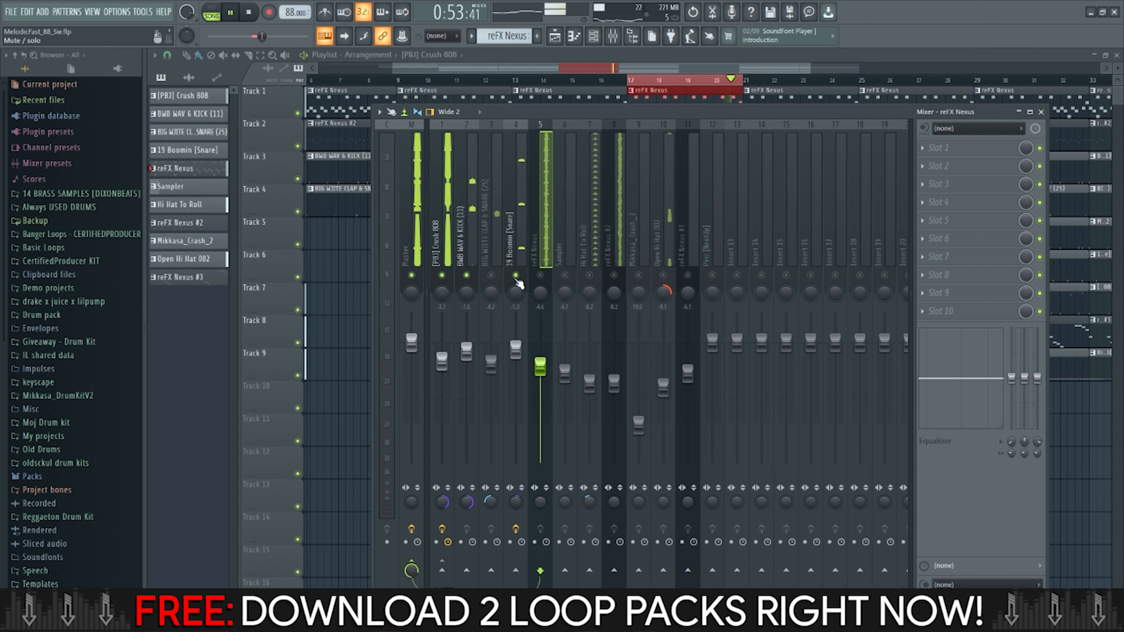
key("ctrl+s")
left_click(502, 280)
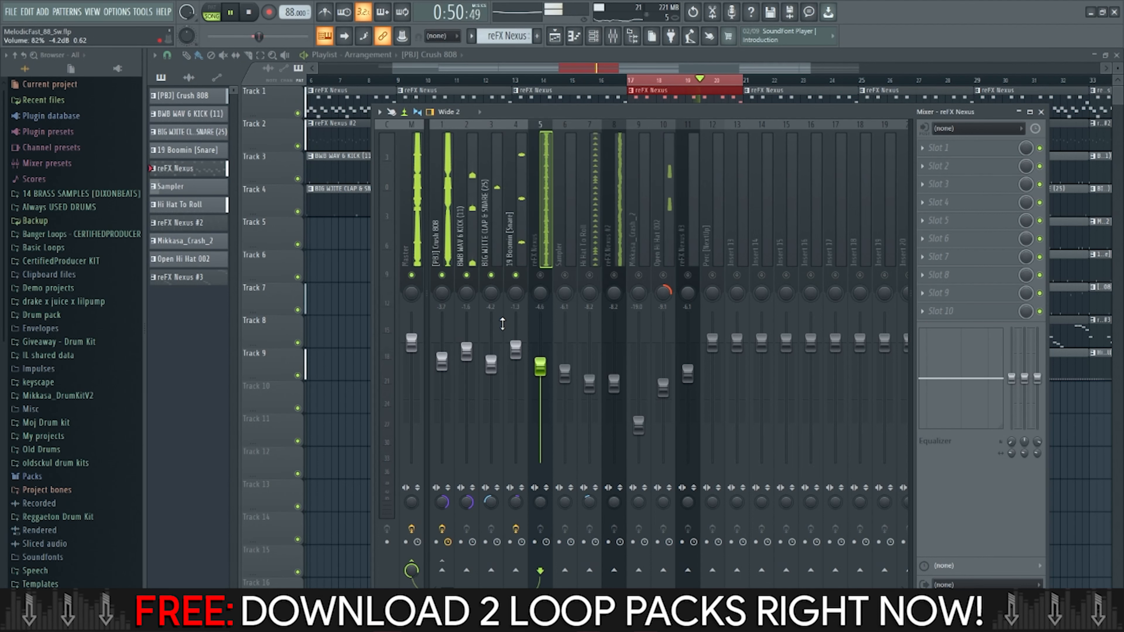
Stop playback, inspect the [PBJ] Crush 808 pattern's notes in the piano roll, and return to the playlist.
key("F9")
key("space")
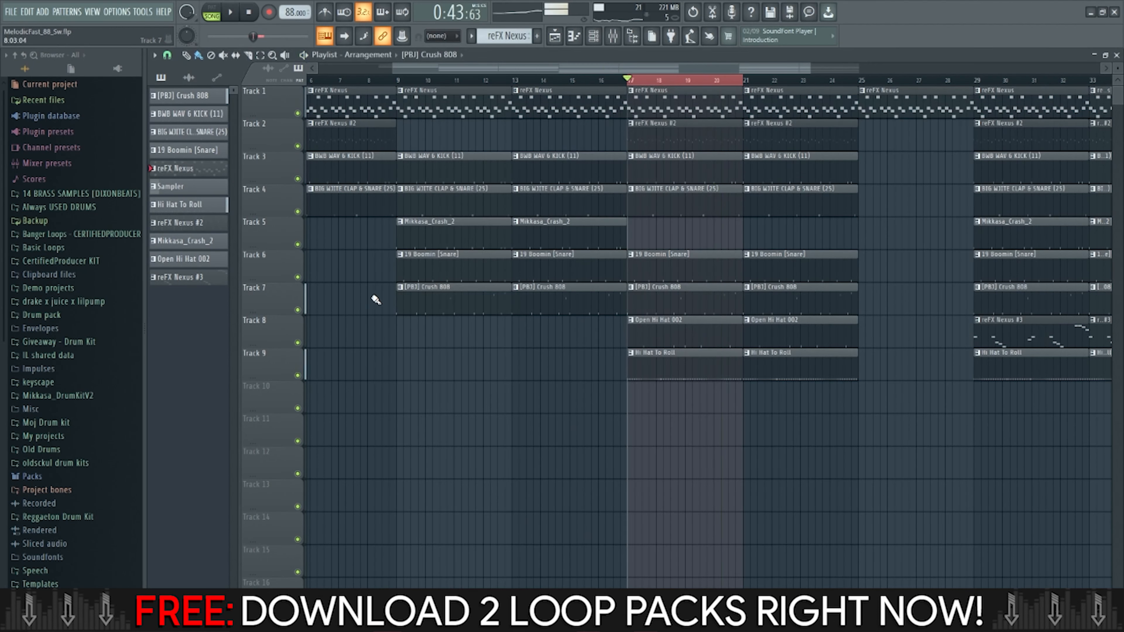
scroll(545, 275, "up", 2)
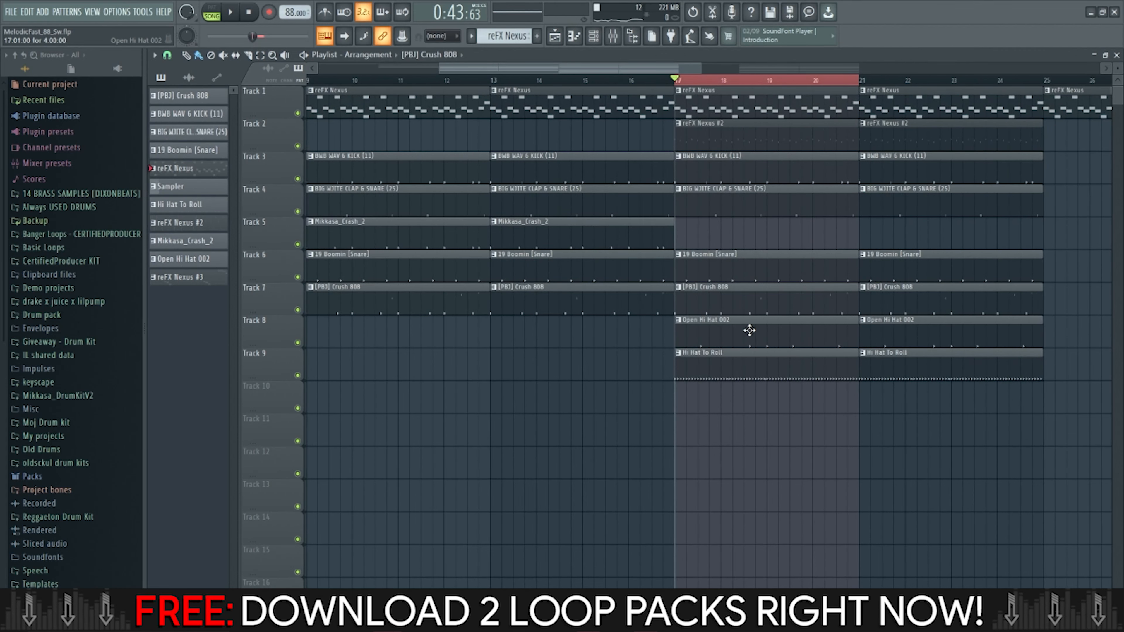
double_click(749, 308)
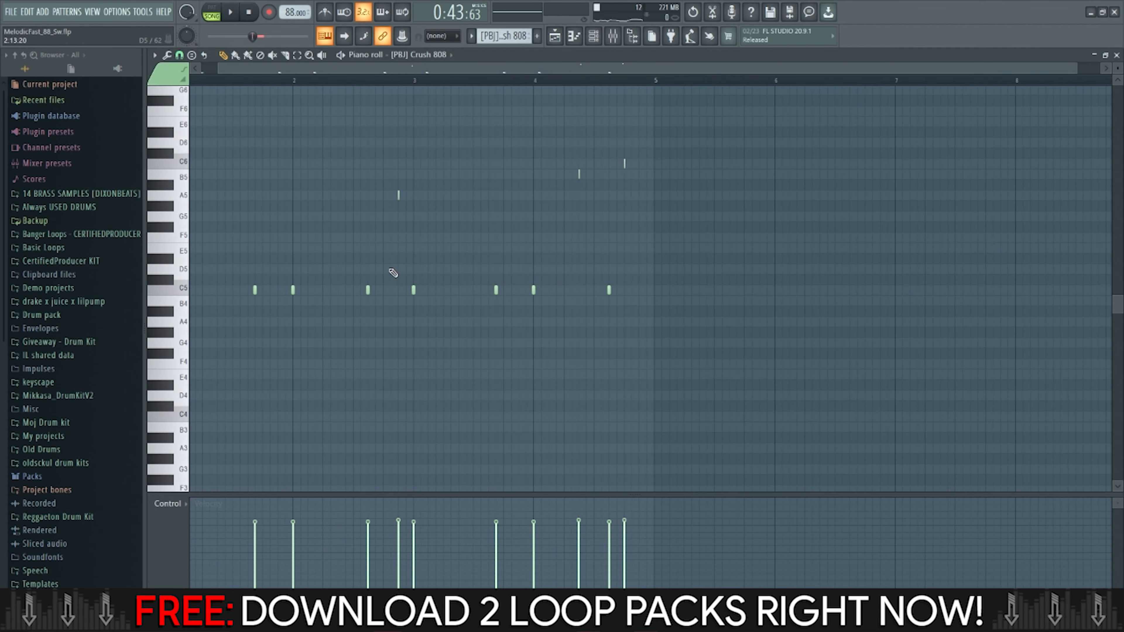
scroll(380, 295, "down", 2)
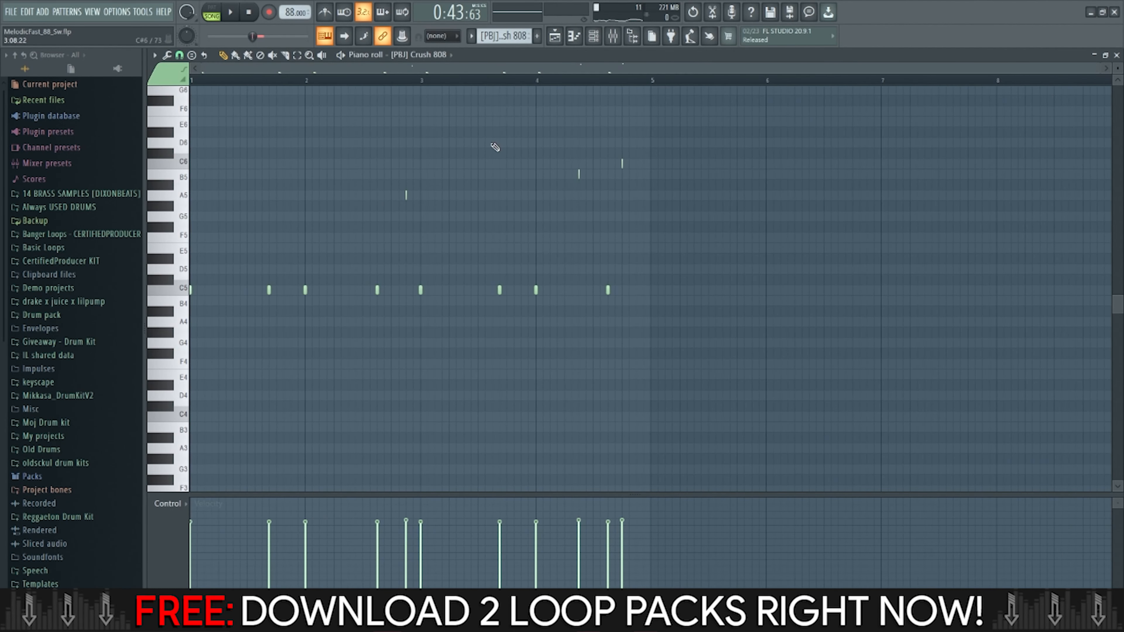
left_click(554, 37)
scroll(801, 202, "up", 4)
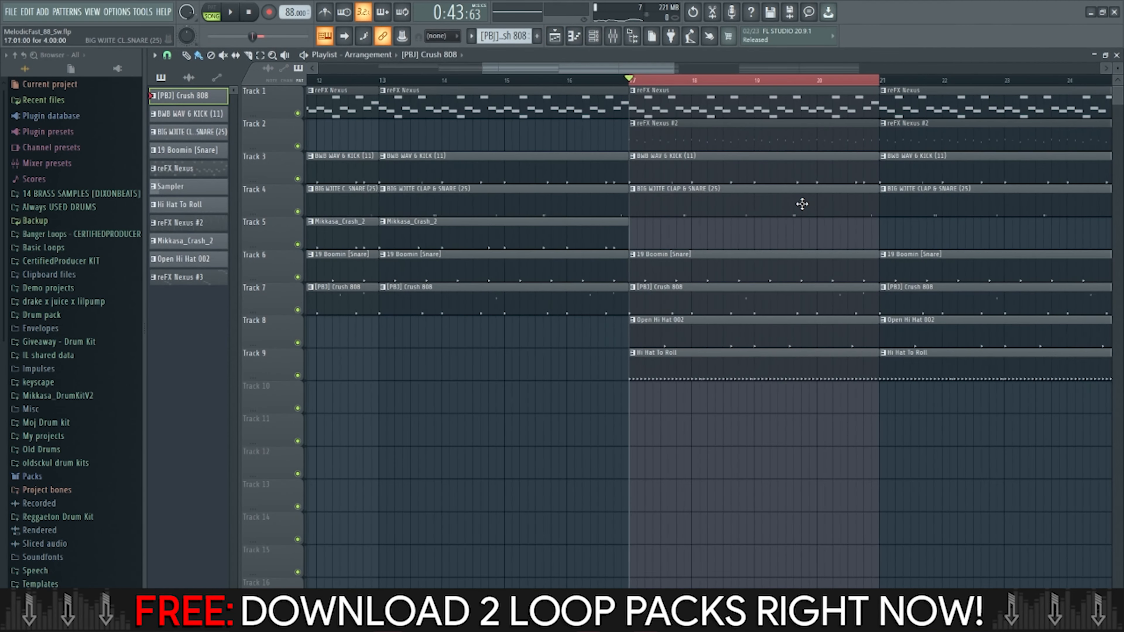
Open the BIG WJITE CLAP & SNARE (25) pattern in the piano roll and show the note pan values for its three-note rolls.
double_click(530, 217)
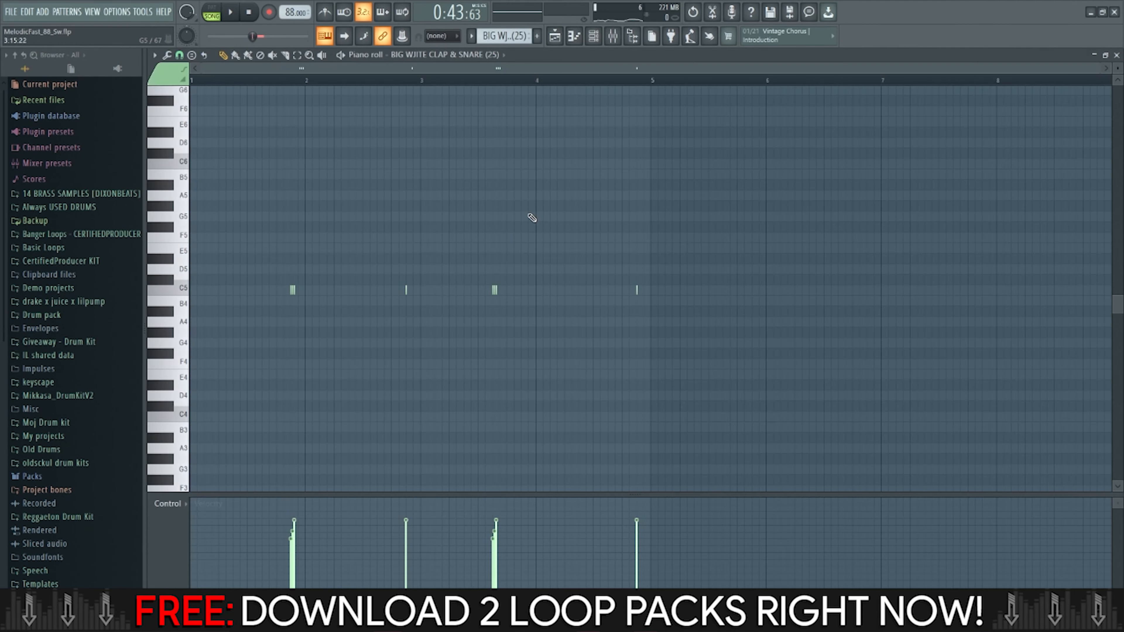
scroll(671, 454, "up", 4)
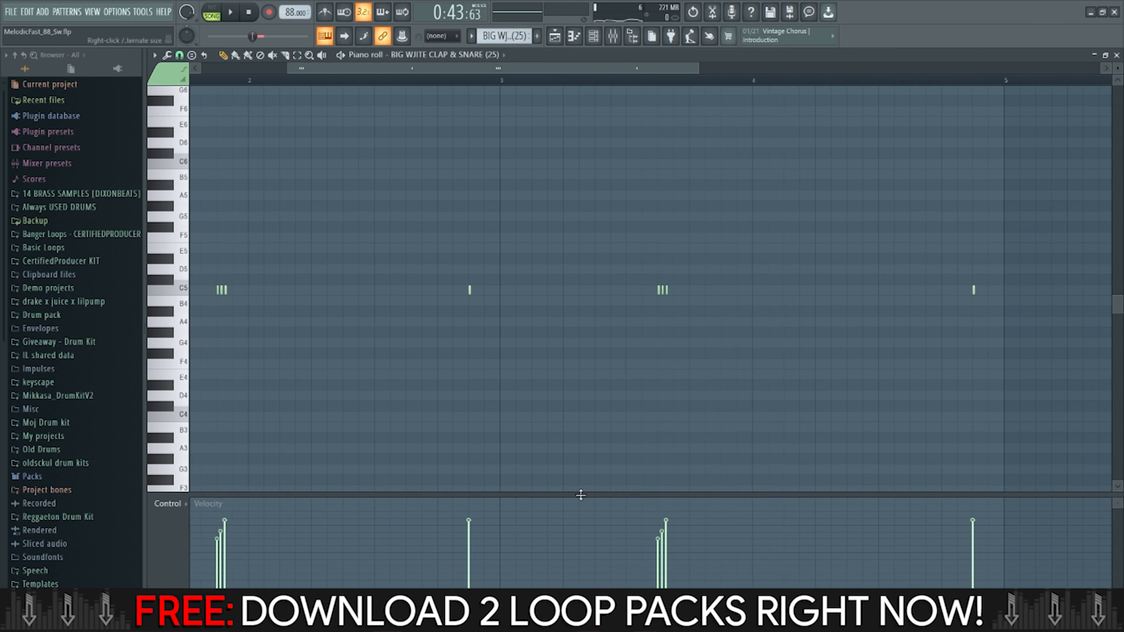
left_click(174, 508)
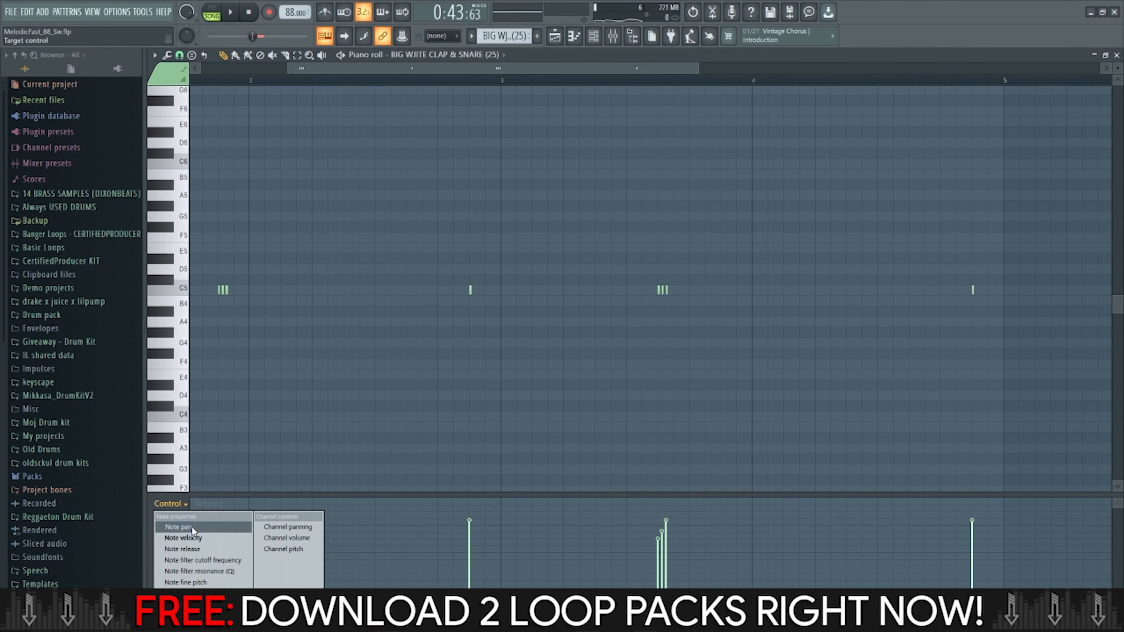
left_click(186, 522)
scroll(659, 529, "up", 5)
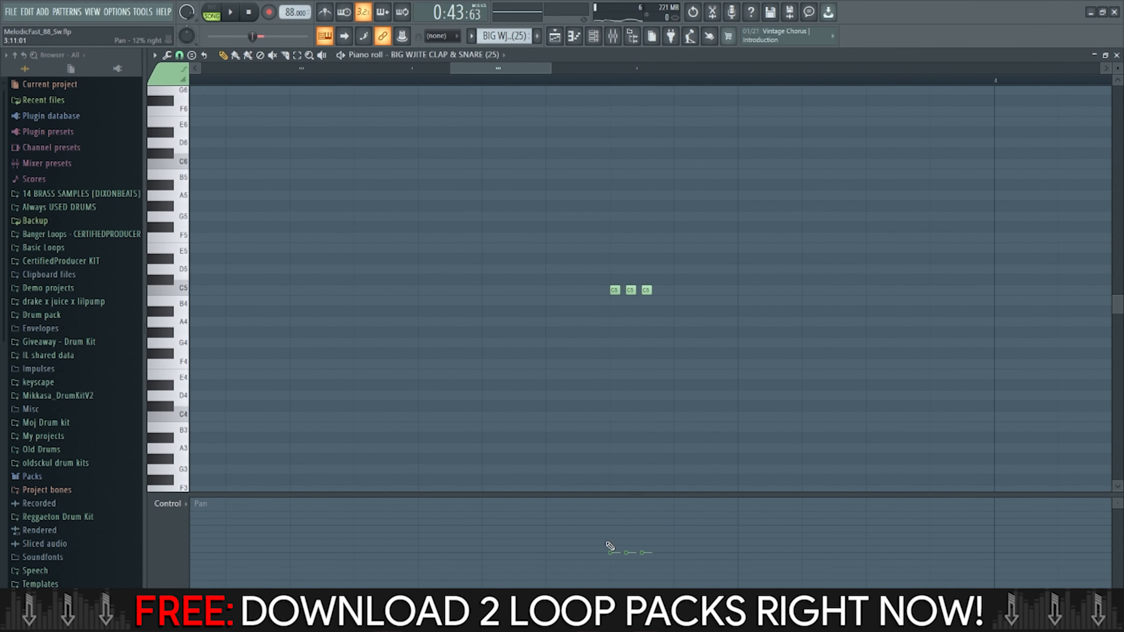
Pan the first three-note clap roll progressively to about 50% right and the second progressively left, and return to the playlist.
left_click_drag(518, 71, 339, 72)
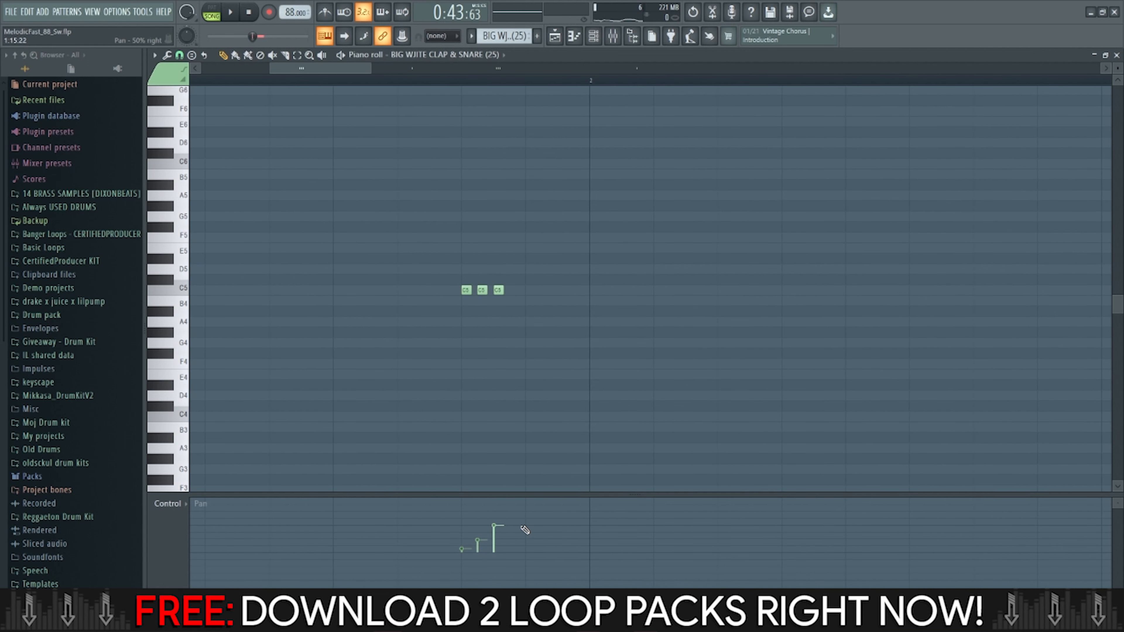
scroll(487, 269, "down", 4)
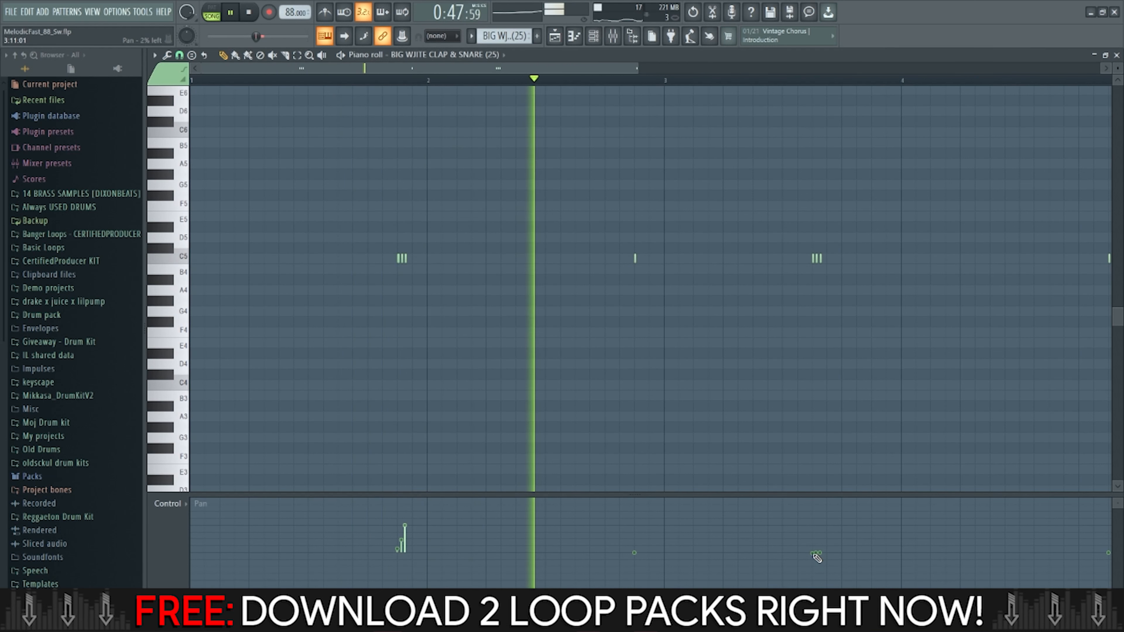
left_click_drag(816, 554, 821, 578)
scroll(703, 352, "down", 3)
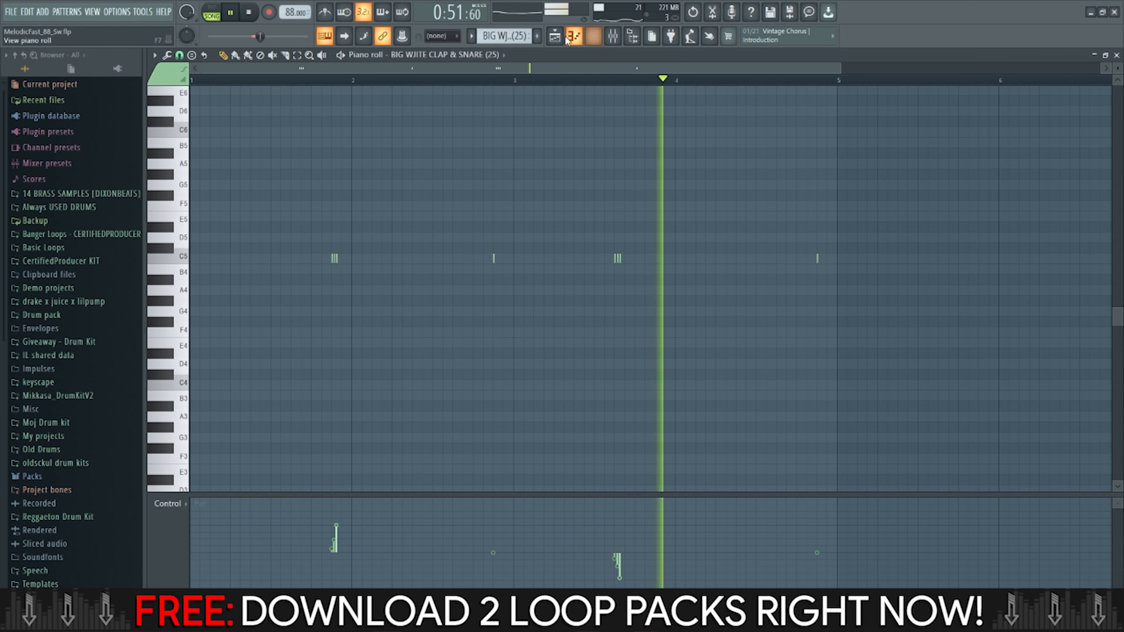
key("F5")
scroll(559, 233, "down", 3)
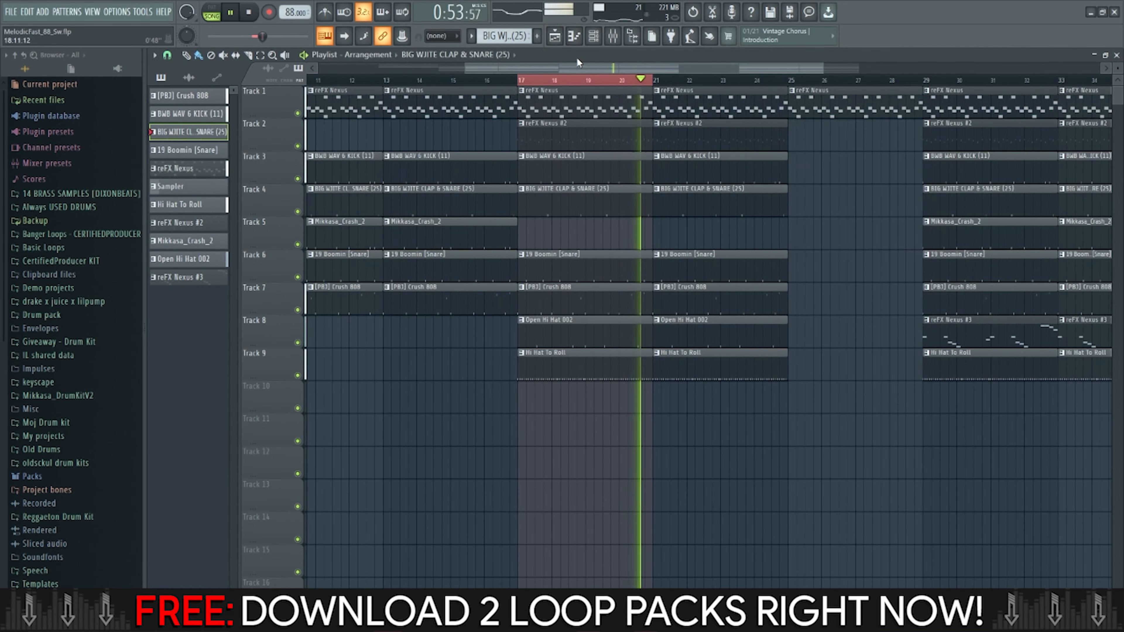
Slightly lower the BIG WJITE CLAP & SNARE (25) mixer level, and unmute and fine-tune the Hi Hat To Roll level.
left_click(610, 46)
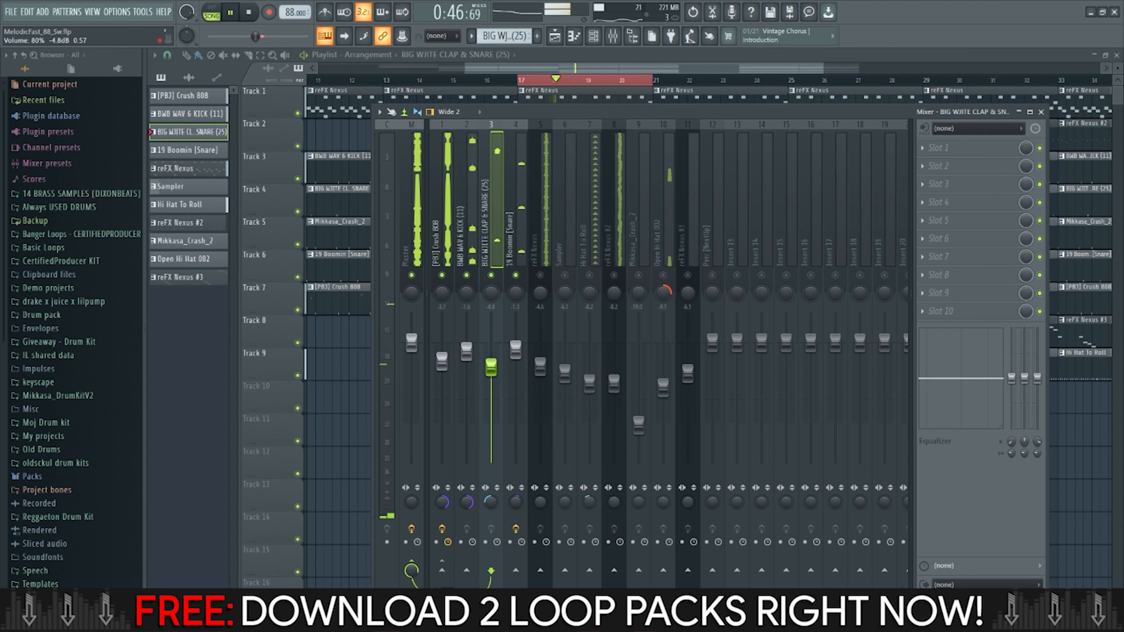
left_click_drag(491, 367, 492, 375)
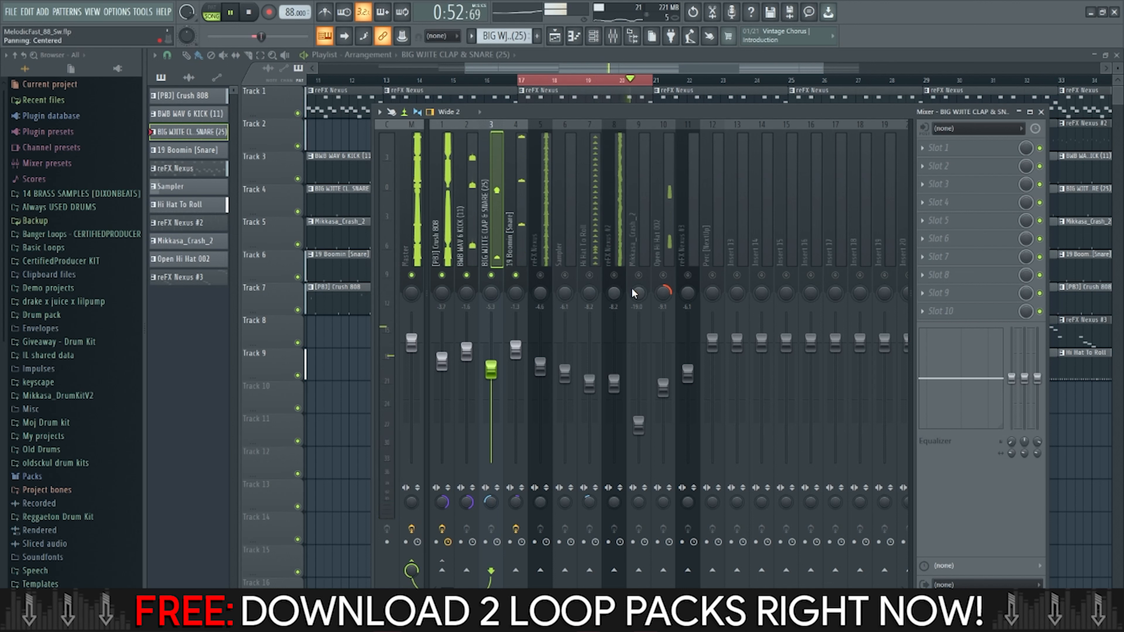
left_click(589, 275)
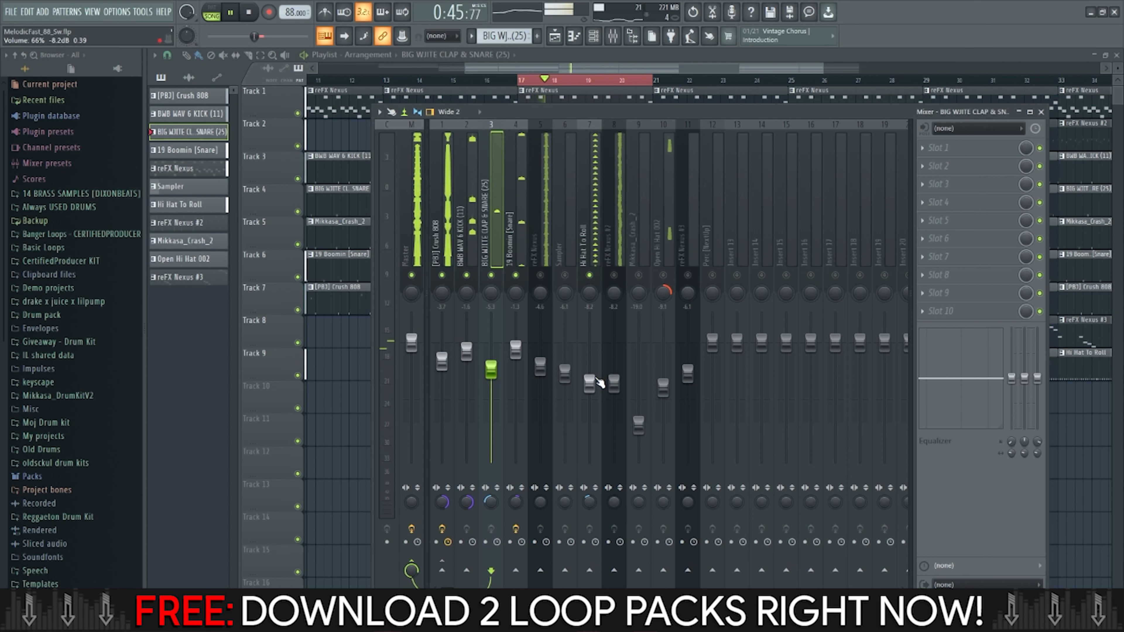
left_click(594, 383)
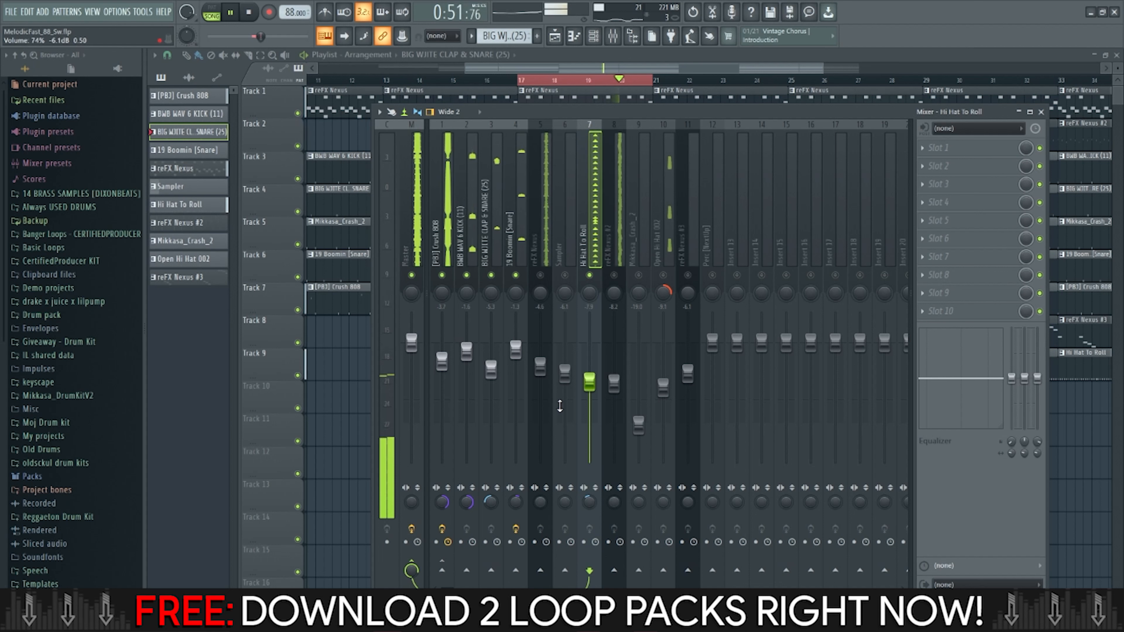
Unmute the Open Hi Hat 002 mixer track and lower its level slightly.
left_click(444, 219)
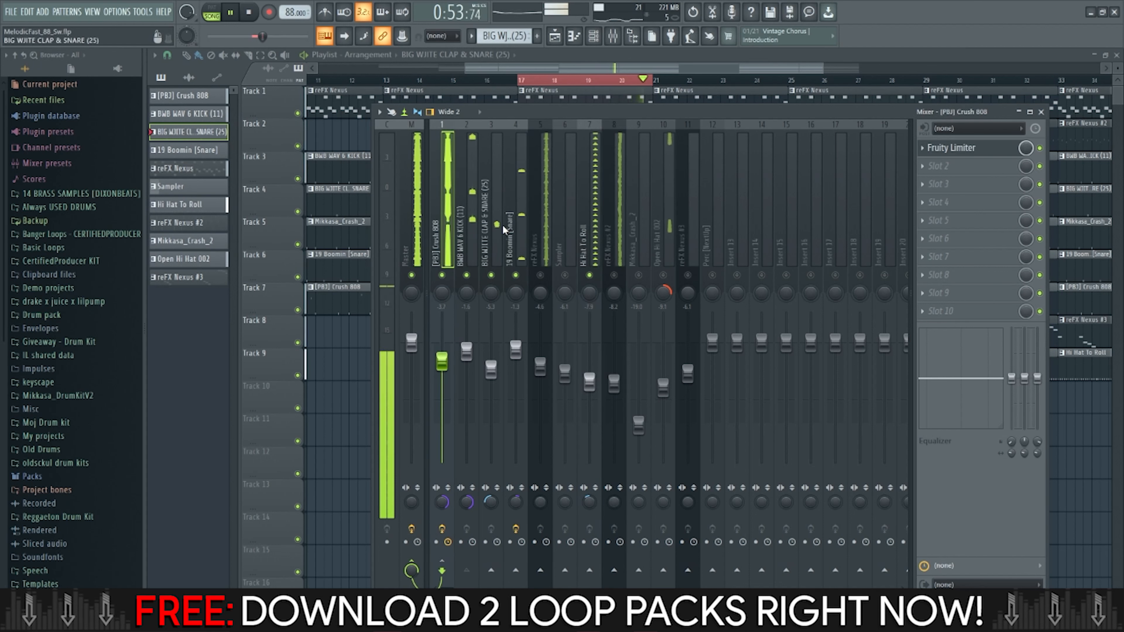
left_click(659, 276)
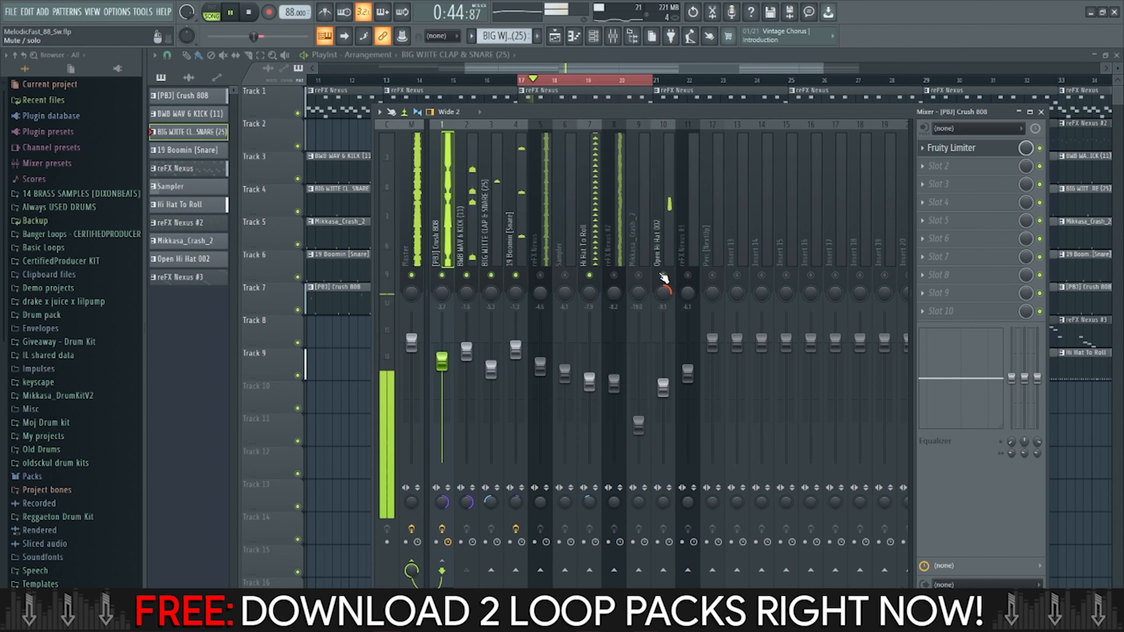
left_click_drag(669, 372, 669, 377)
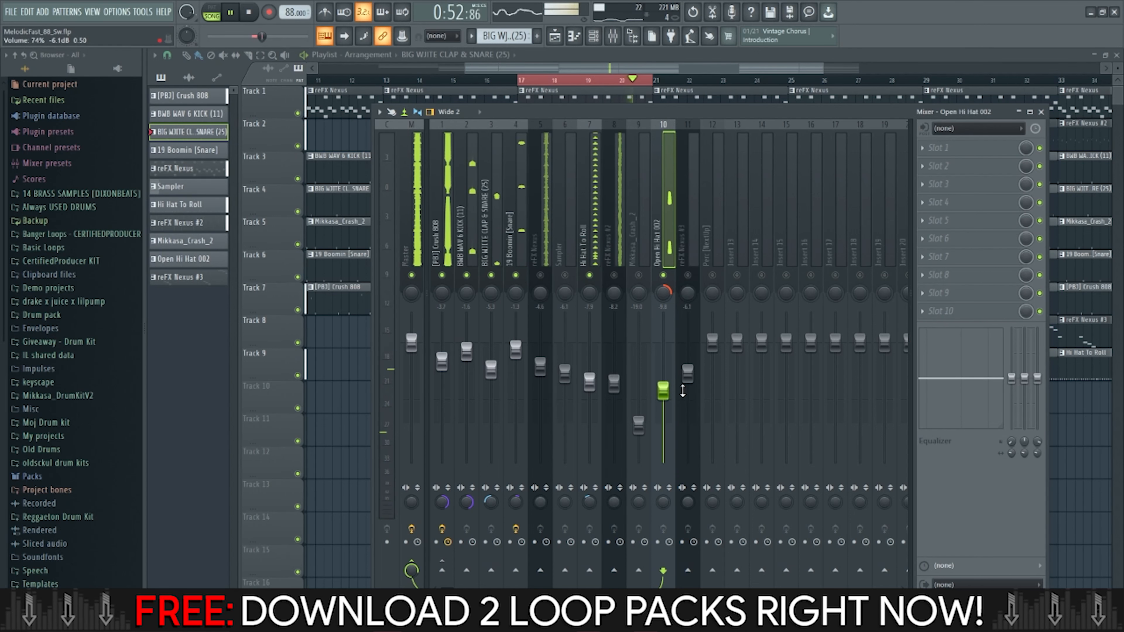
left_click(596, 622)
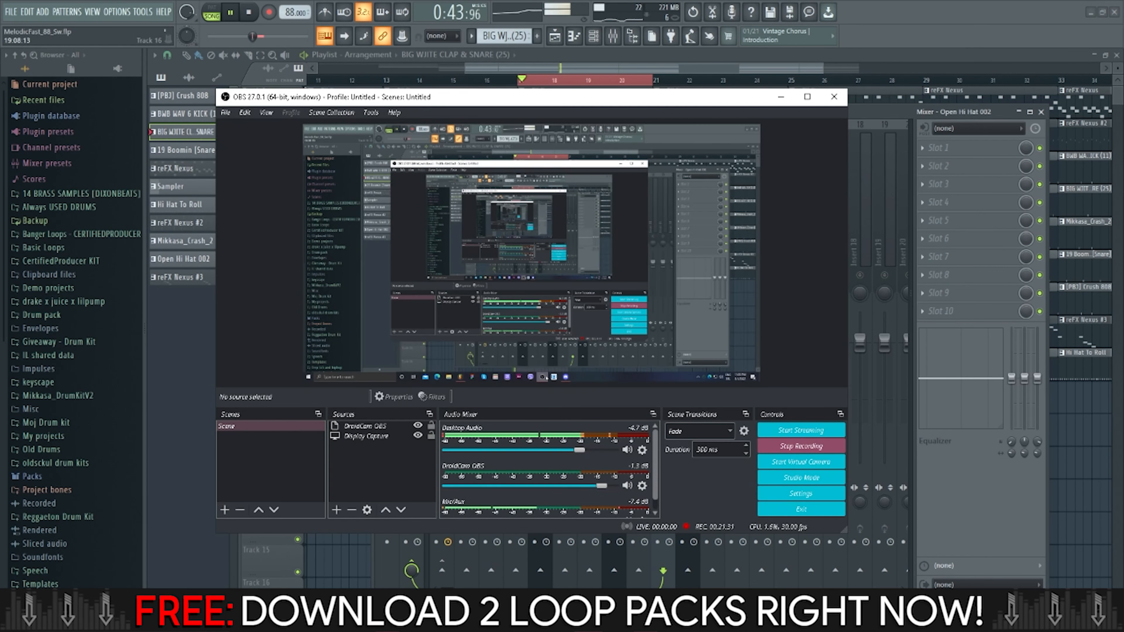
left_click(596, 621)
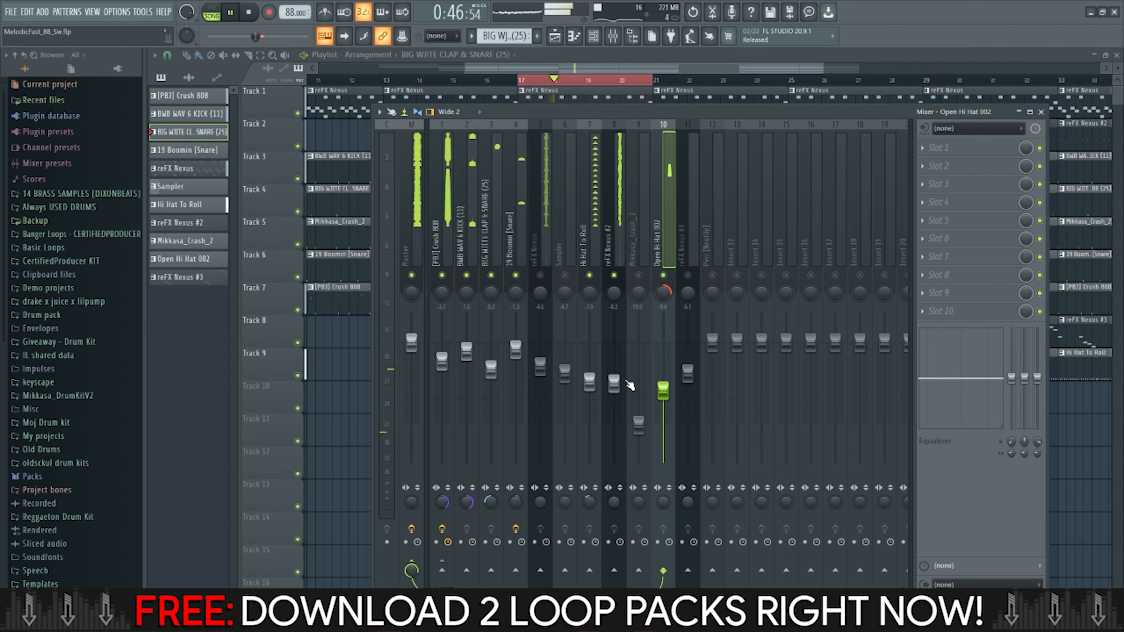
Lower the reFX Nexus #2 mixer level slightly in two passes, unmuting the main reFX Nexus track to compare them.
left_click_drag(621, 384, 621, 387)
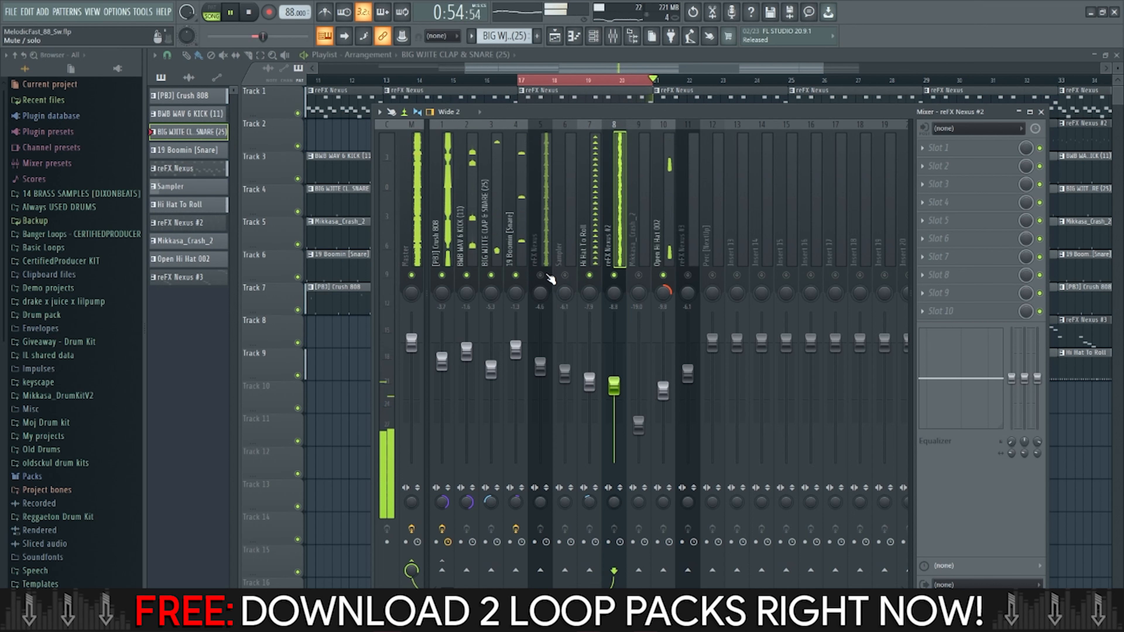
left_click(540, 275)
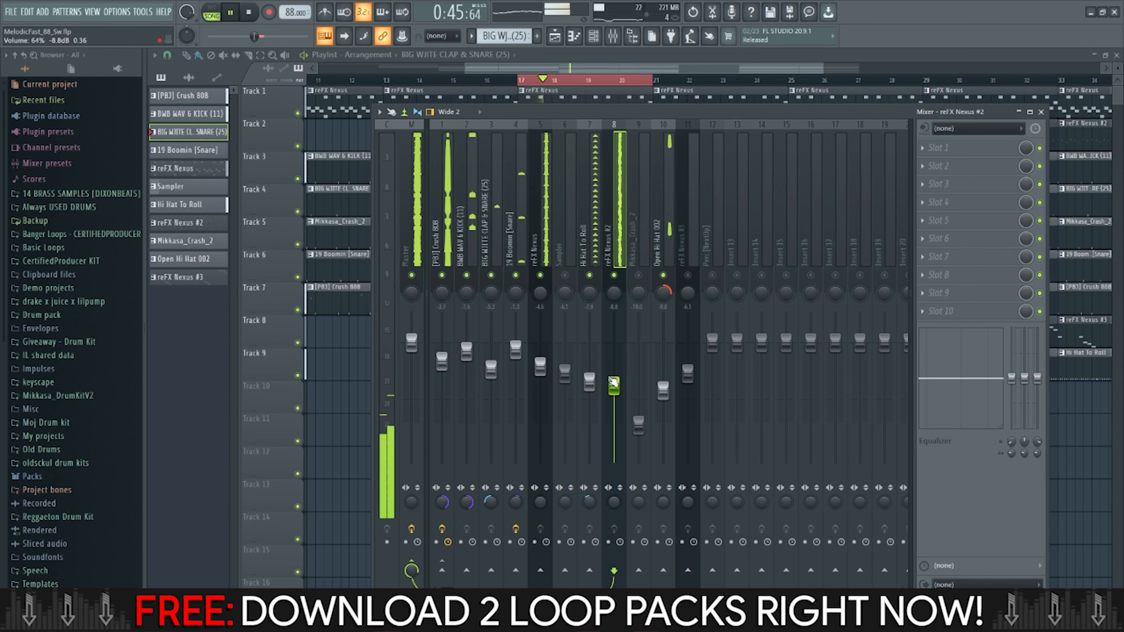
left_click_drag(614, 384, 614, 388)
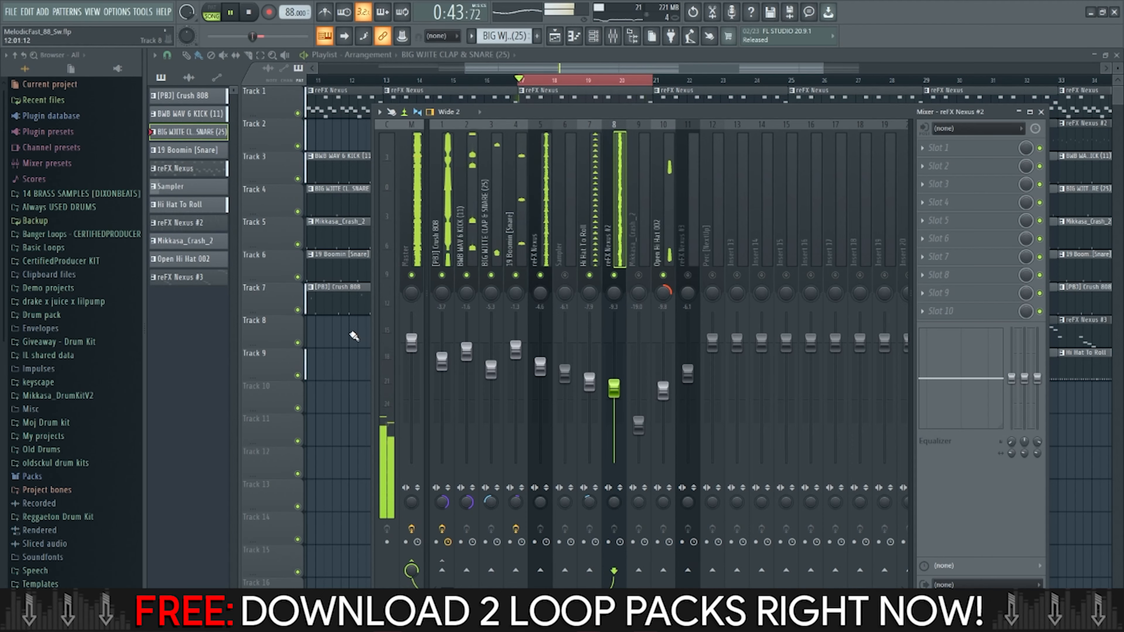
Stop the loop, return to the playlist, clear the bar 17 loop selection, and play the arrangement from its intro.
key("F9")
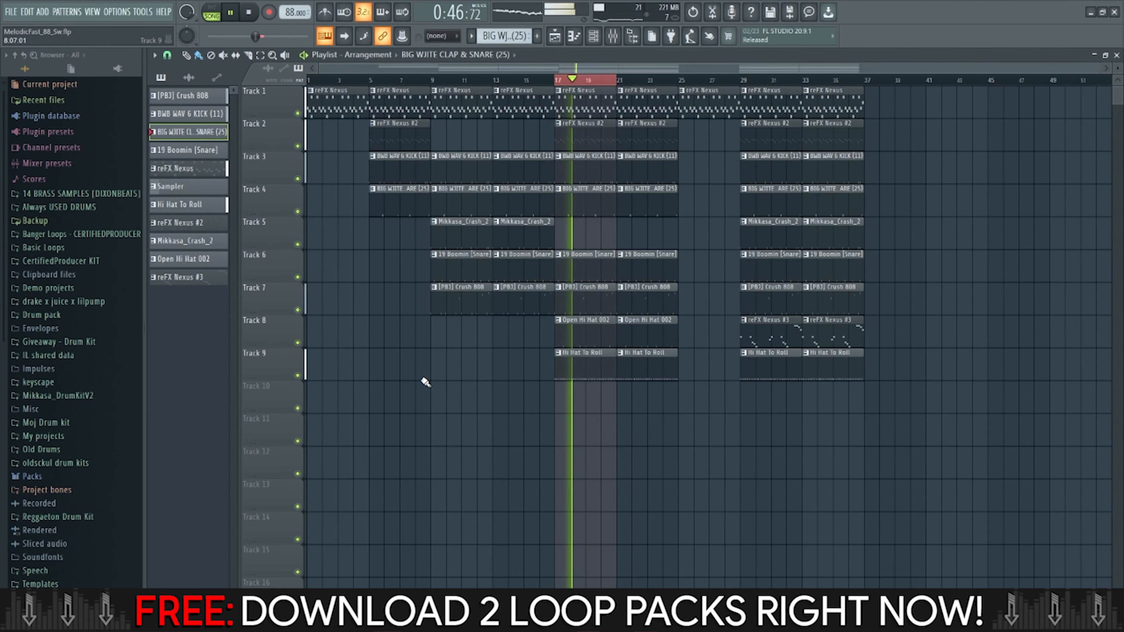
key("space")
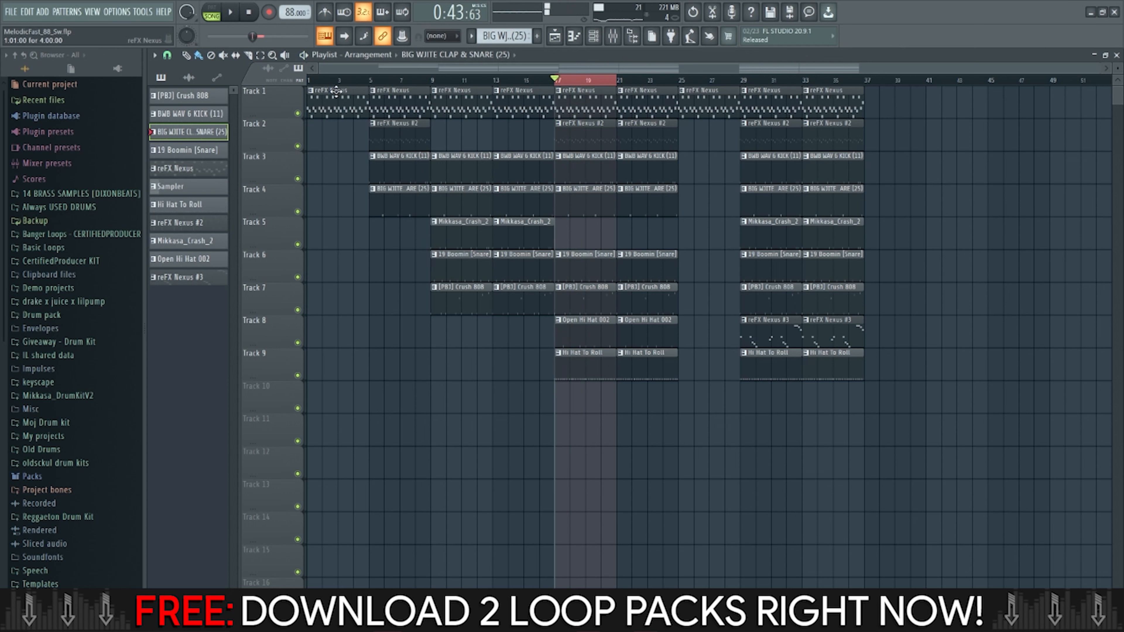
left_click(336, 80)
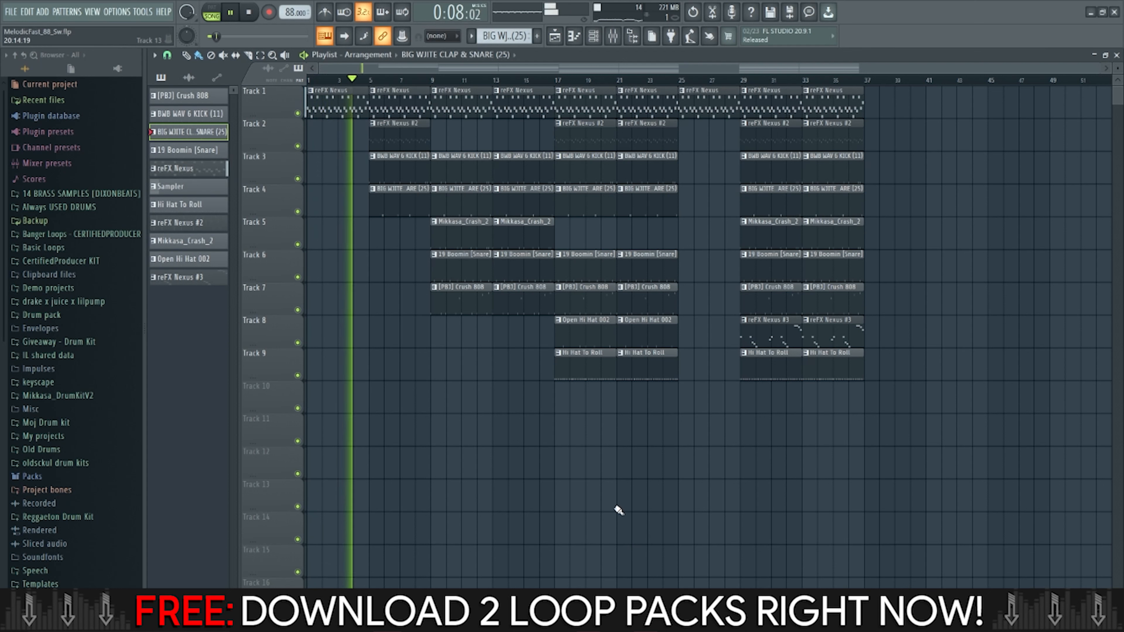
left_click(588, 623)
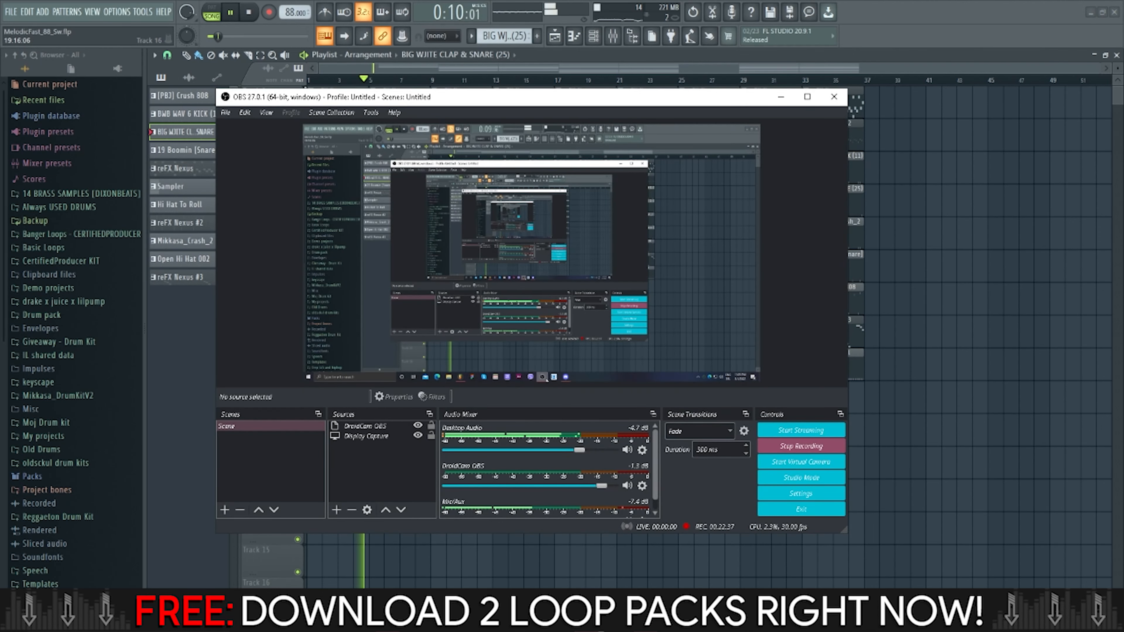
left_click(587, 623)
mouse_move(646, 623)
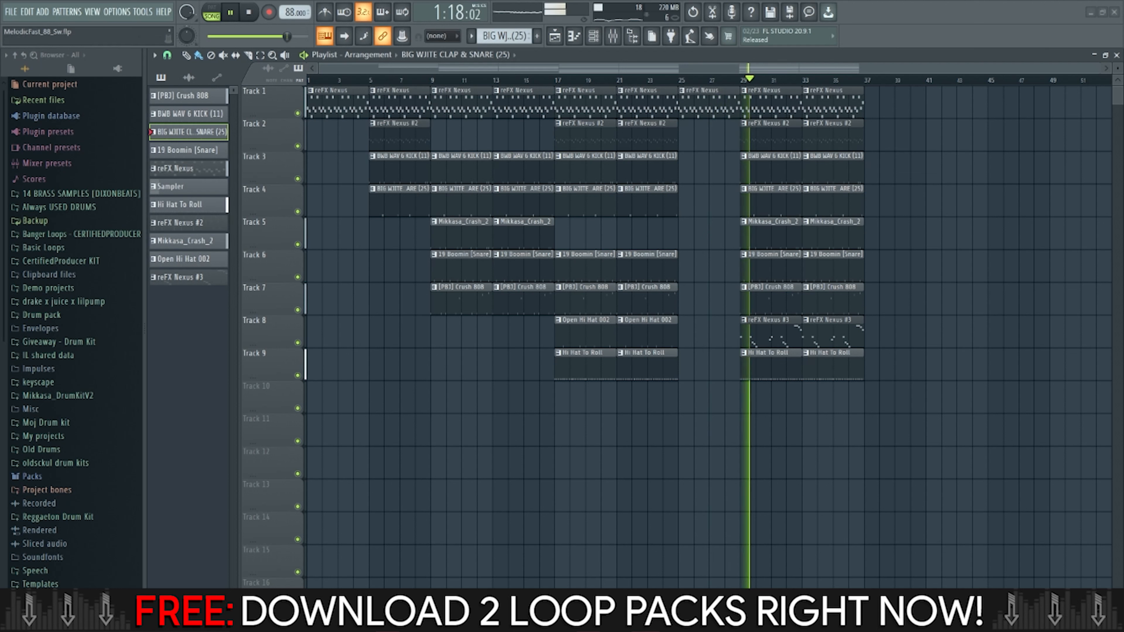
left_click(613, 36)
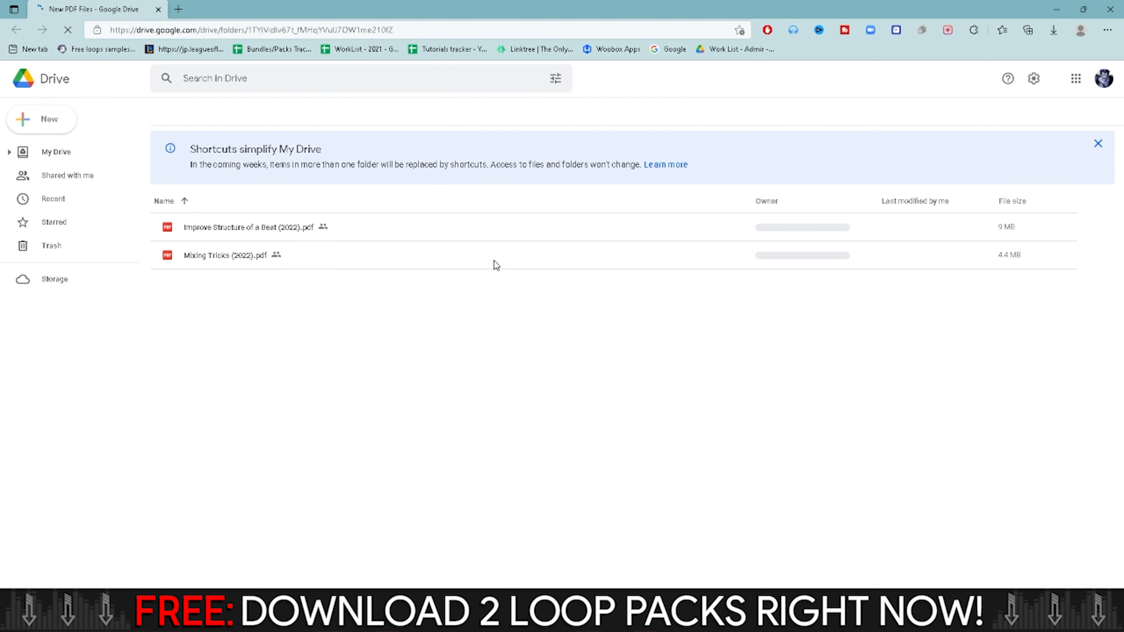
Open Mixing Tricks (2022).pdf in Google Drive, skim its mixing tips through to the last page, and close the browser.
left_click(226, 255)
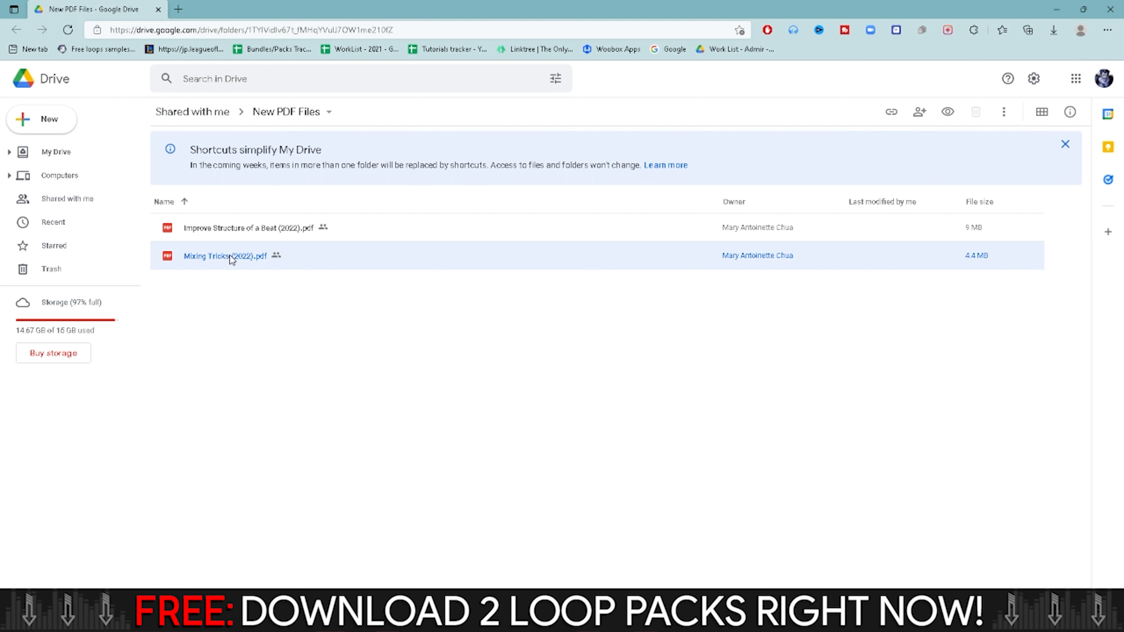
double_click(235, 258)
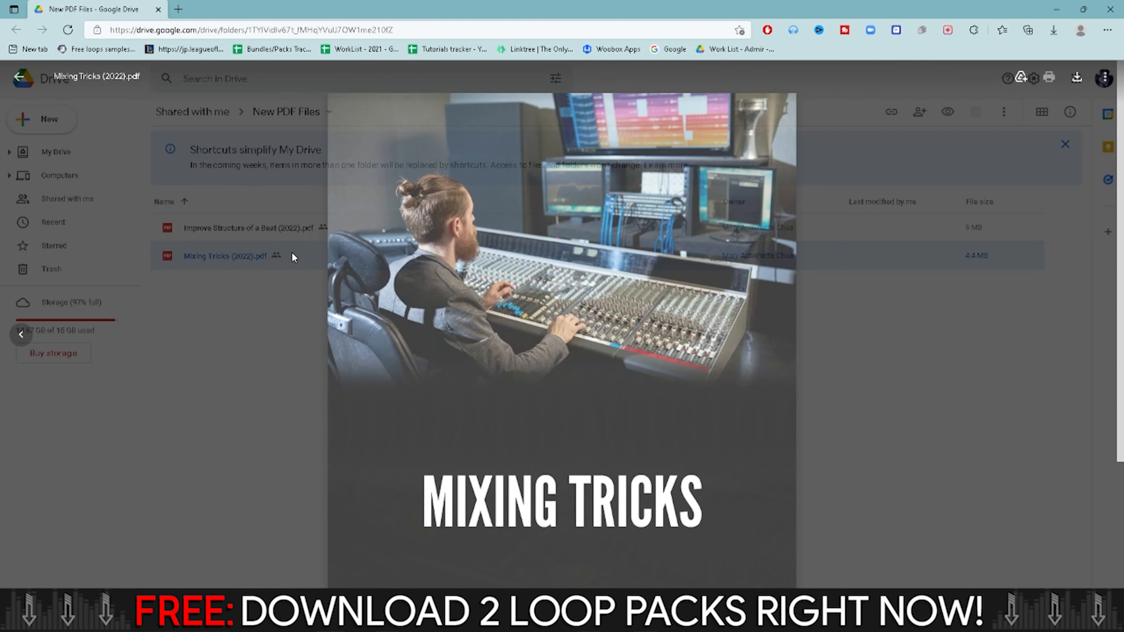
scroll(501, 384, "down", 3)
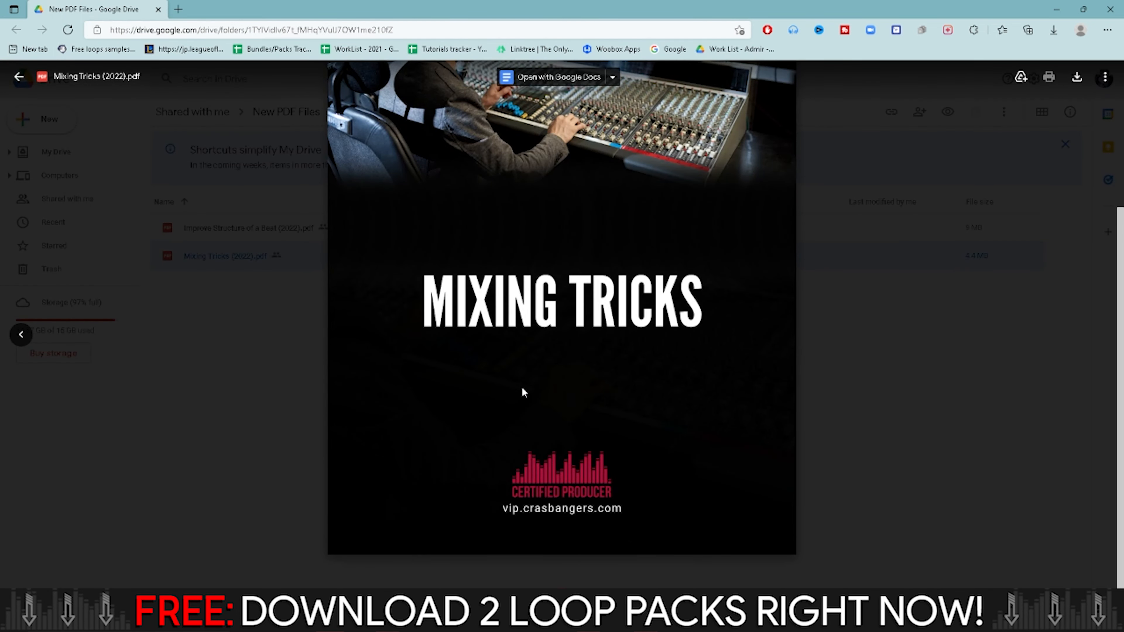
scroll(523, 389, "down", 5)
scroll(522, 389, "up", 6)
scroll(522, 389, "down", 3)
scroll(562, 323, "down", 15)
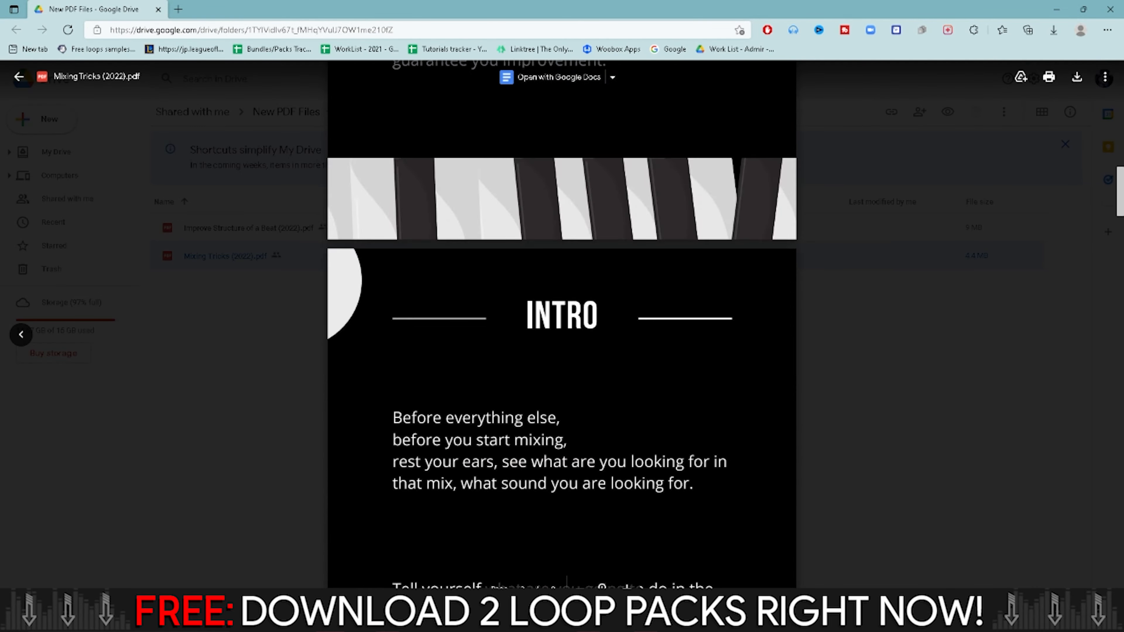
scroll(529, 384, "down", 2)
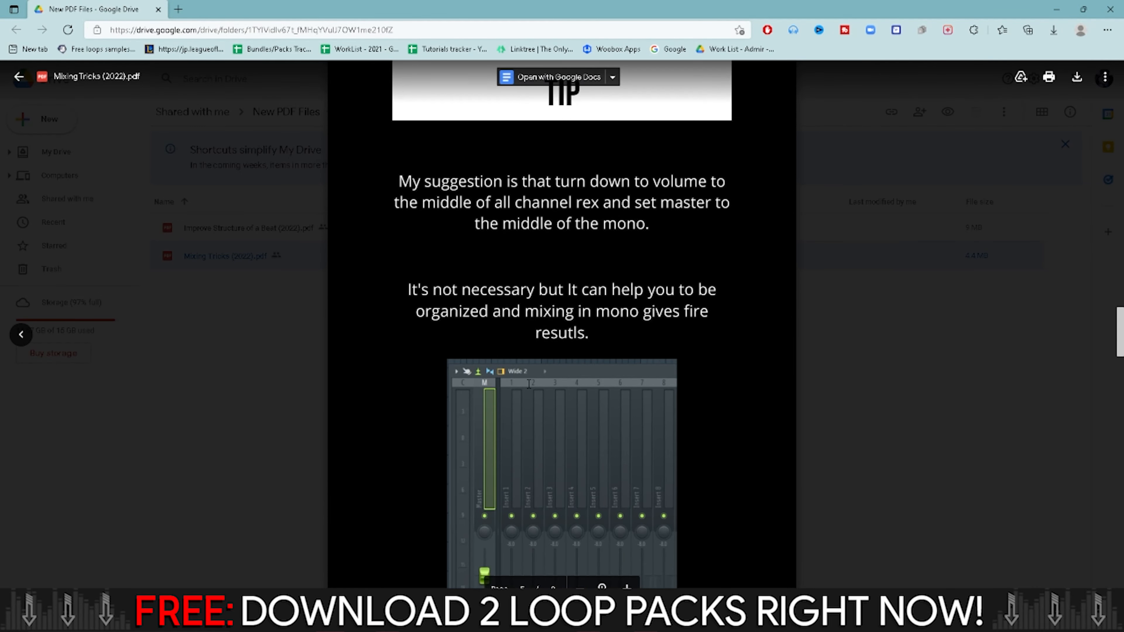
scroll(529, 384, "down", 15)
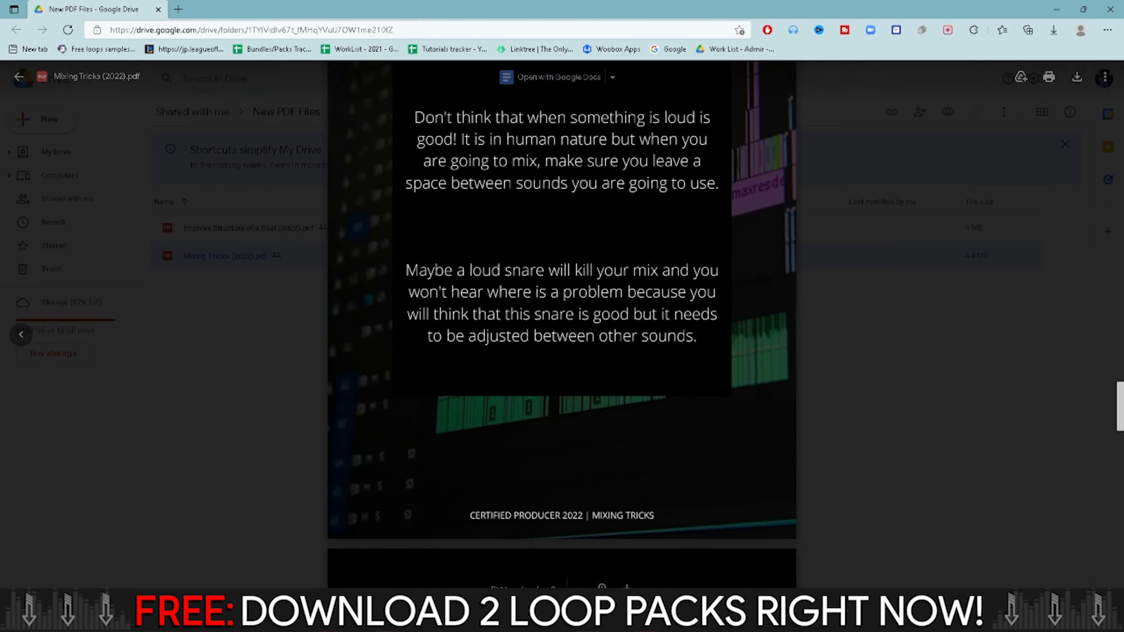
scroll(529, 384, "up", 6)
scroll(529, 385, "down", 20)
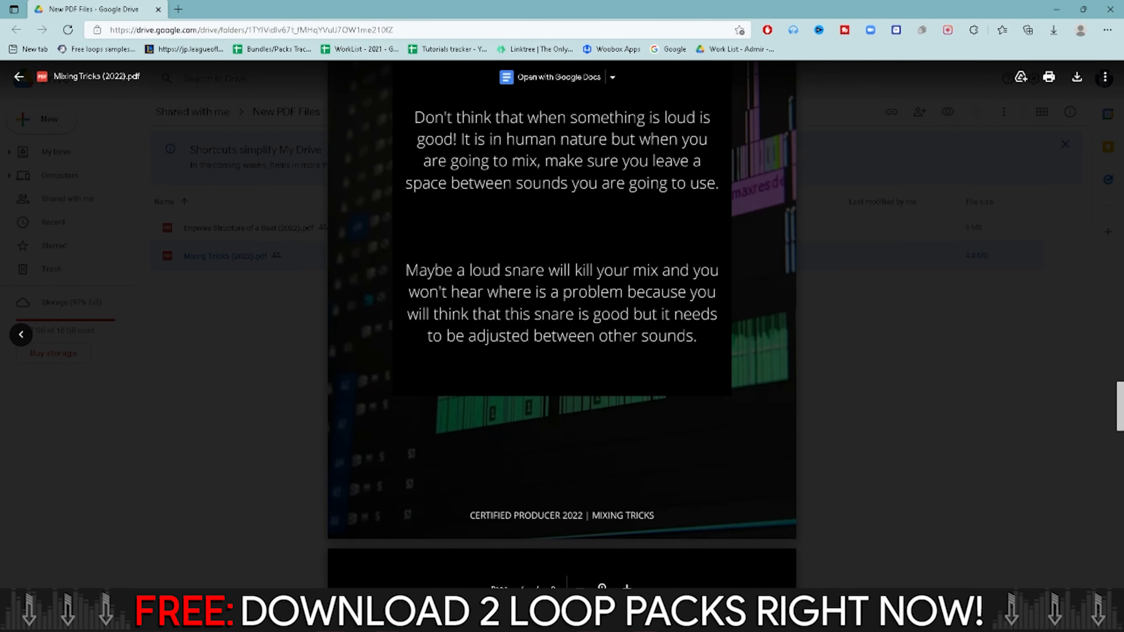
scroll(529, 388, "down", 2)
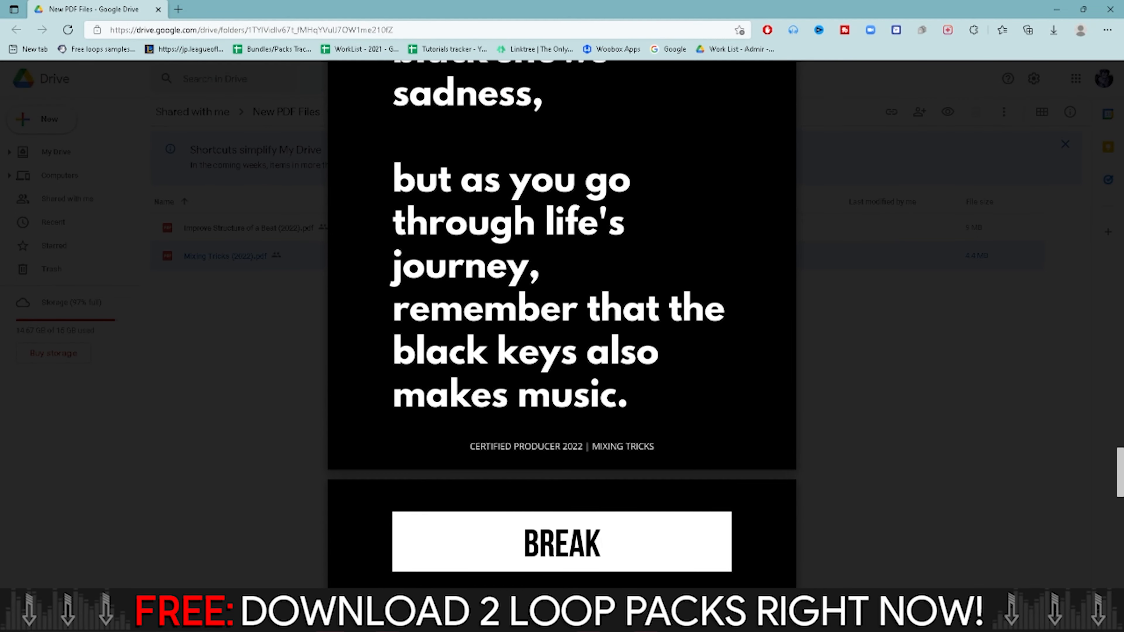
scroll(563, 319, "down", 20)
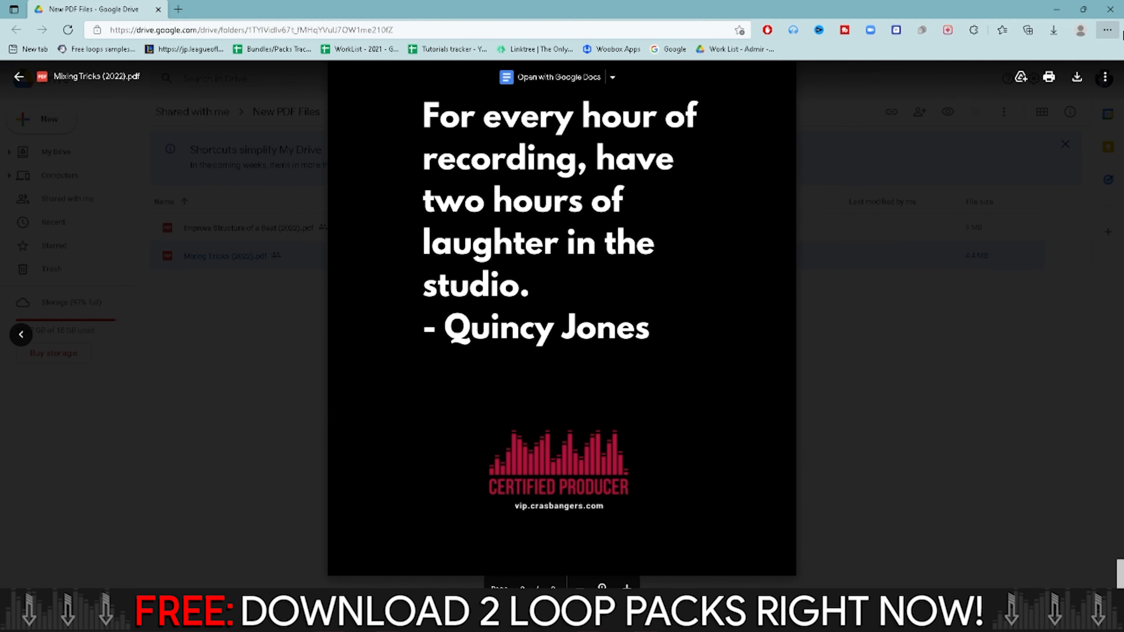
left_click(1111, 10)
Stop playback, restart the arrangement just before bar 29, and open the mixer.
key("F9")
key("space")
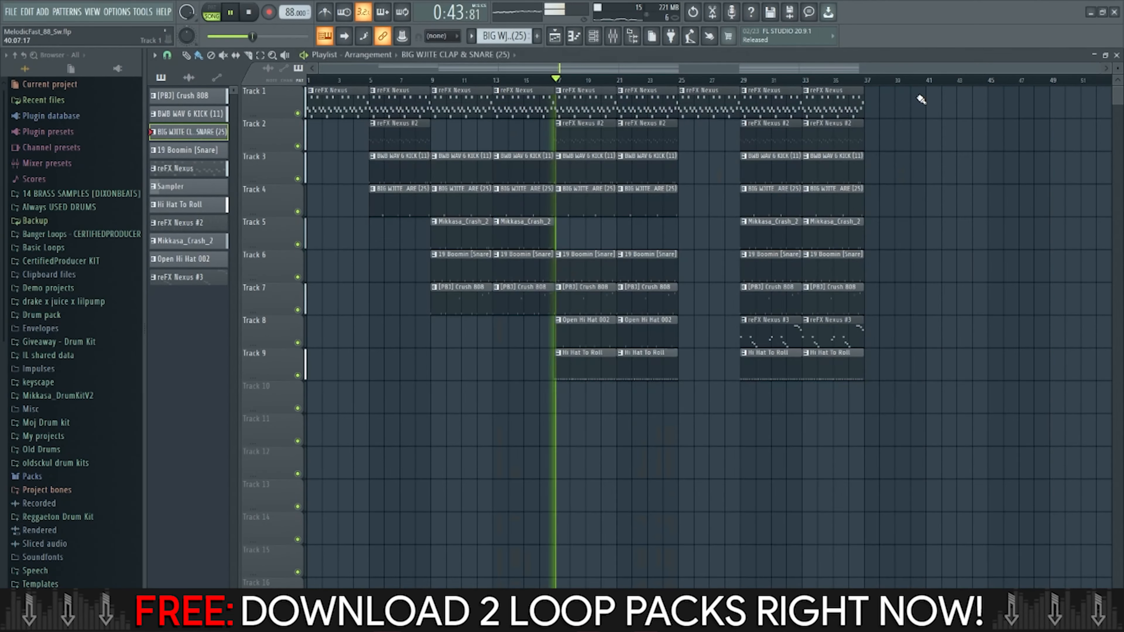
scroll(766, 150, "up", 2)
scroll(748, 133, "up", 2)
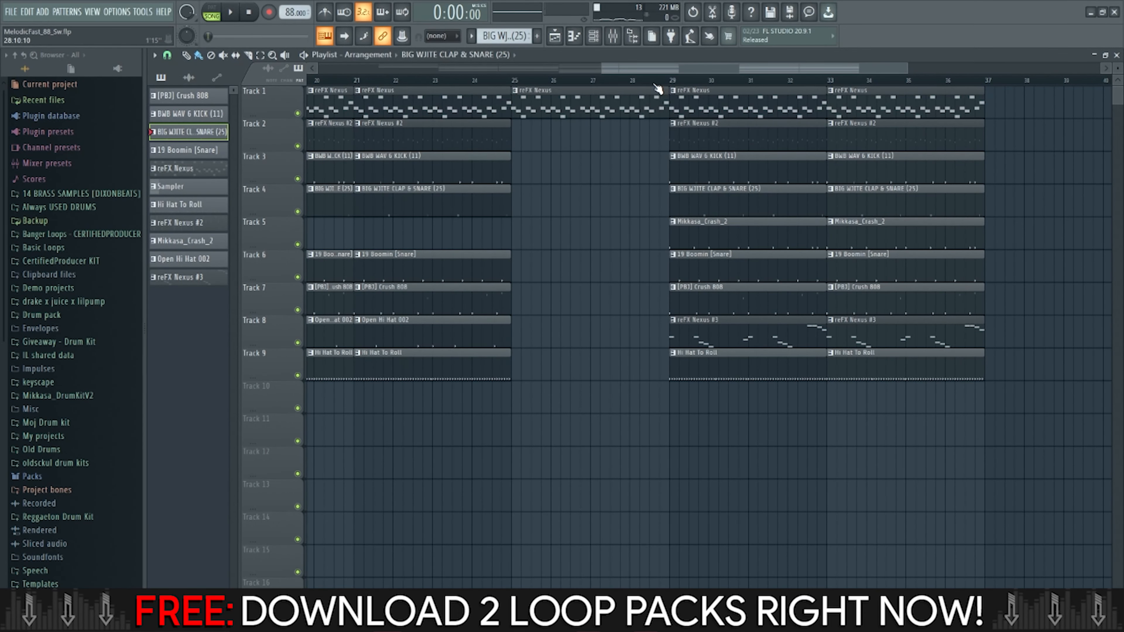
key("space")
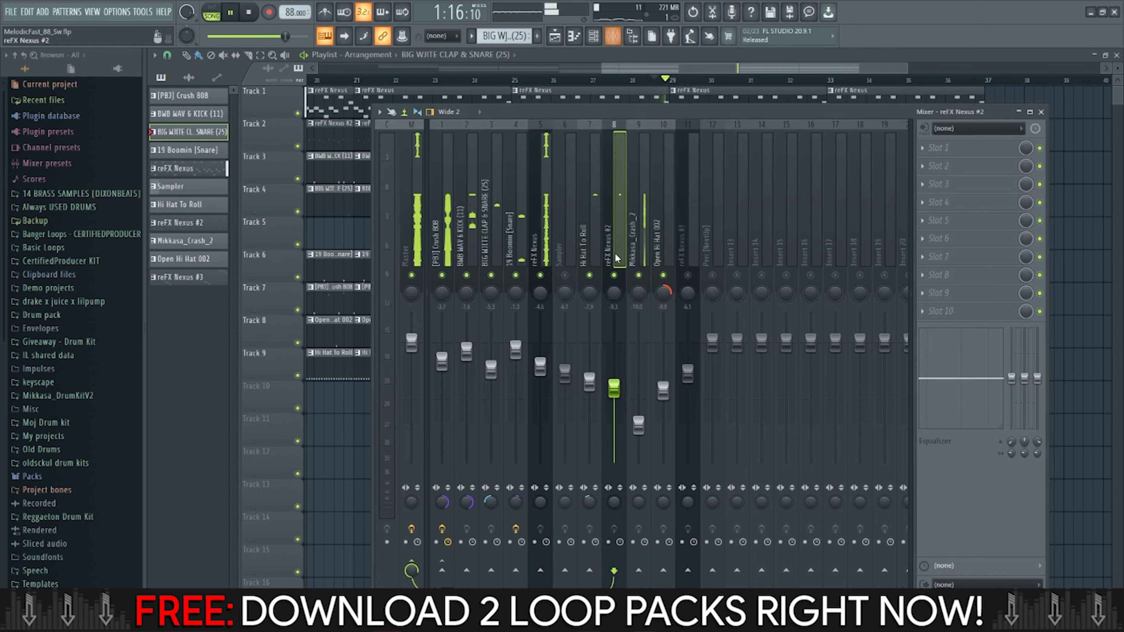
key("F9")
Unmute the reFX Nexus #3 mixer track, lower its level to about -6.7 dB, and stop playback.
left_click(688, 374)
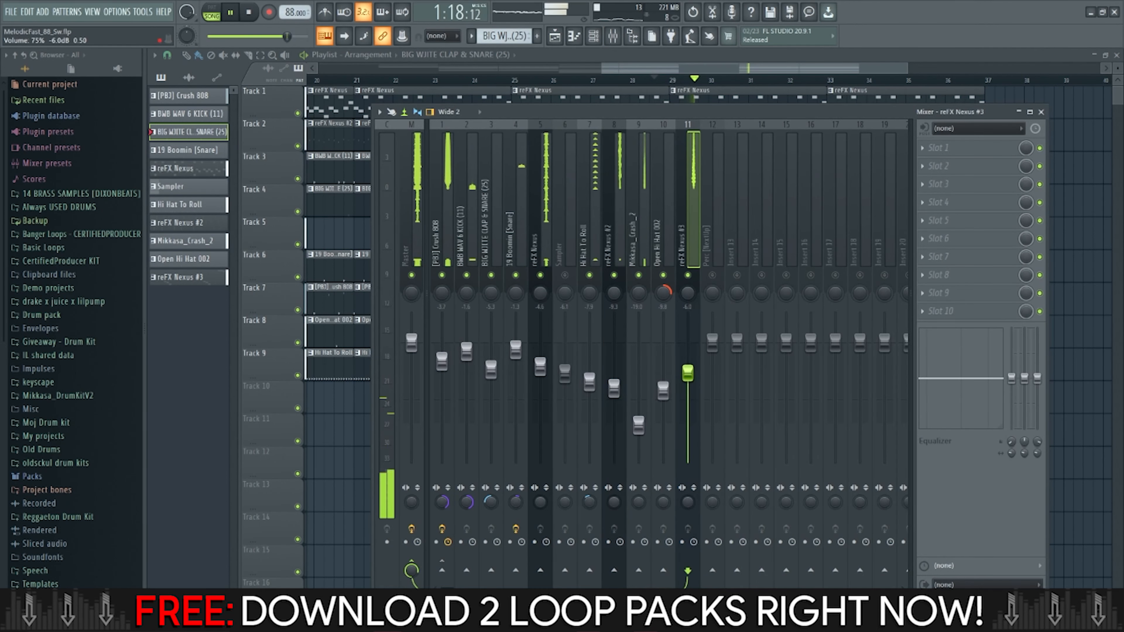
left_click_drag(696, 379, 697, 382)
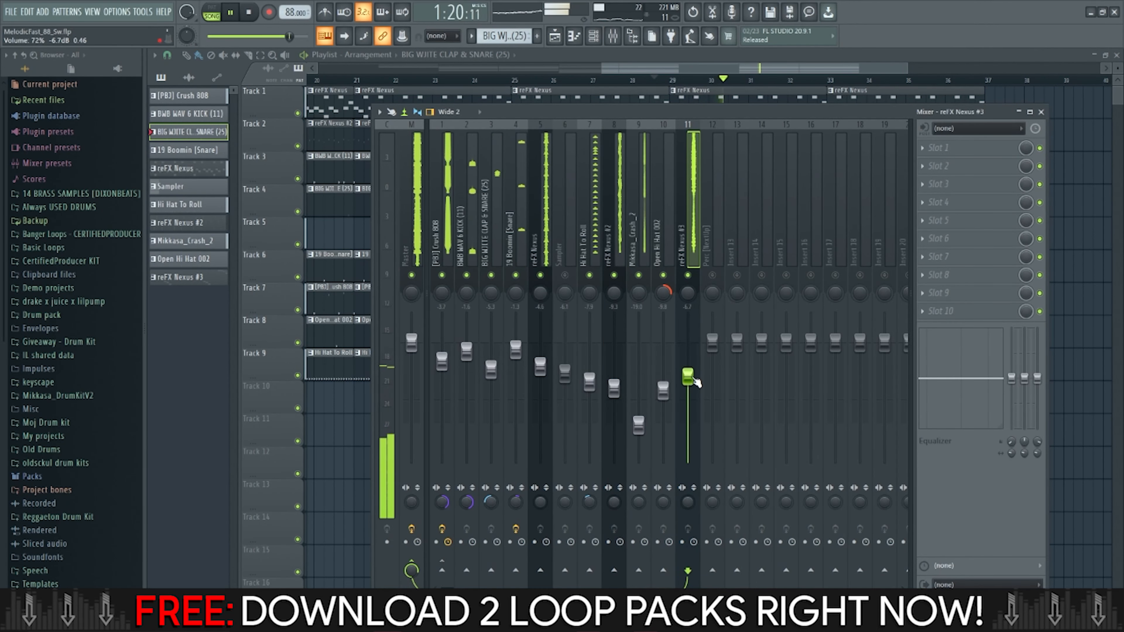
key("space")
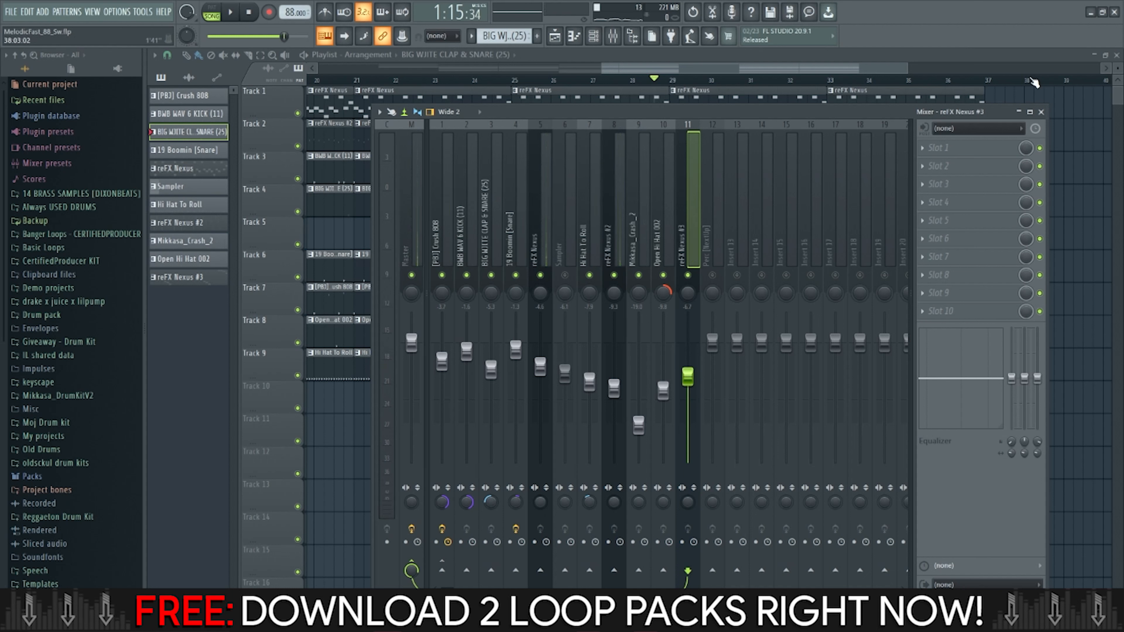
Load Fruity Parametric EQ 2 into the first effect slot of the reFX Nexus #3 mixer track.
left_click(971, 158)
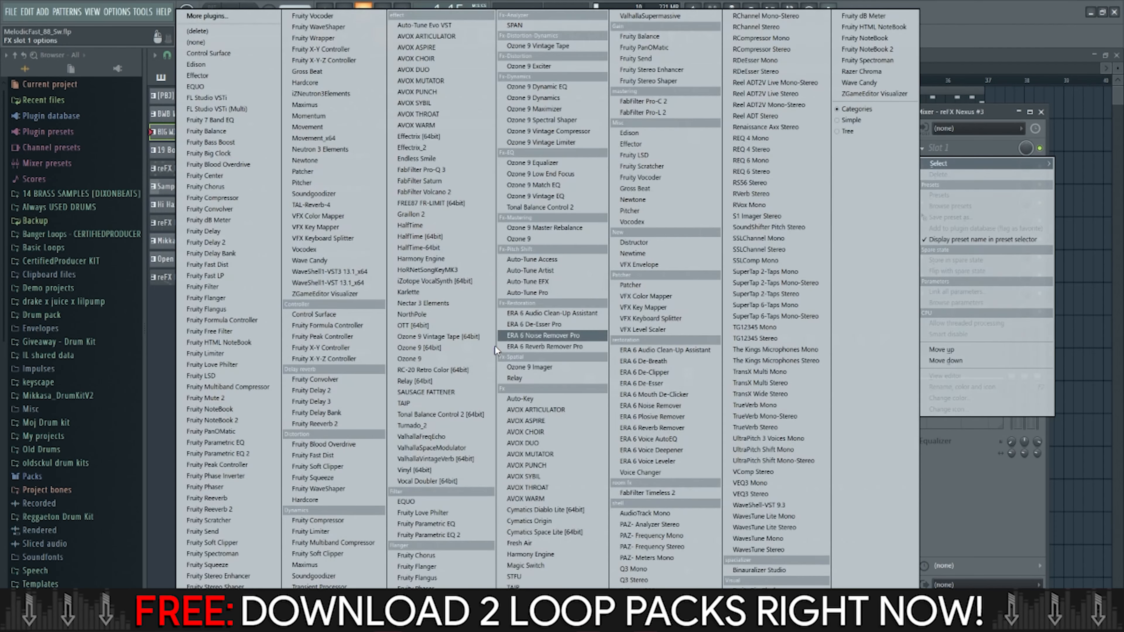
left_click(456, 534)
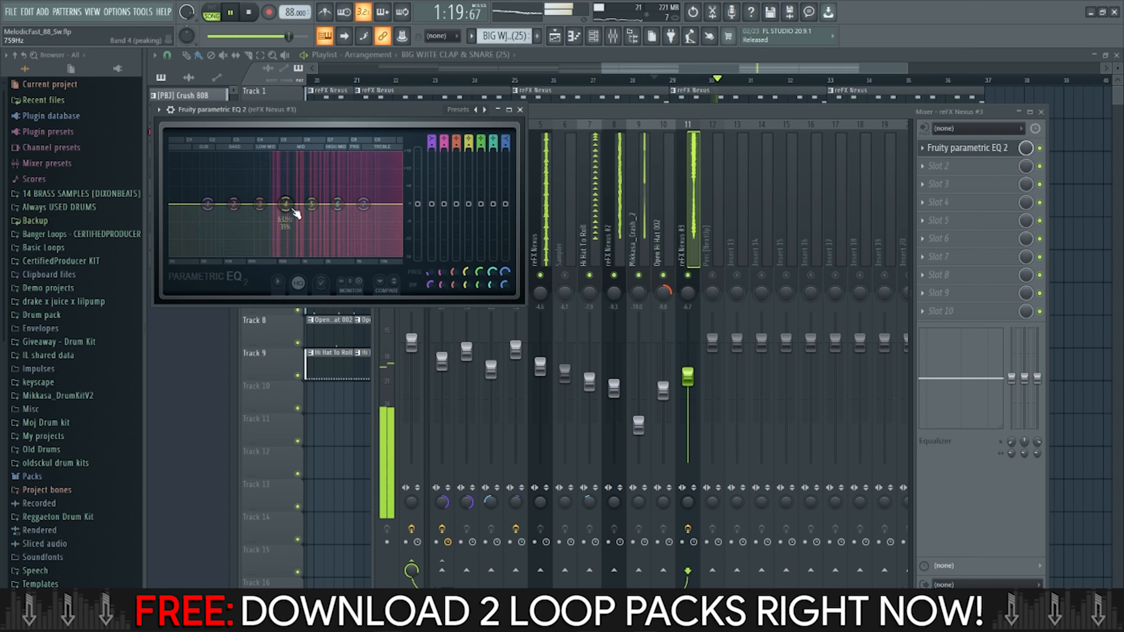
On the reFX Nexus #3 equalizer, cut bands 4, 5 and 6 and boost the high shelf around 6 kHz.
mouse_move(282, 207)
left_mouse_down()
mouse_move(279, 250)
mouse_move(279, 219)
left_mouse_up()
left_click_drag(313, 204, 281, 224)
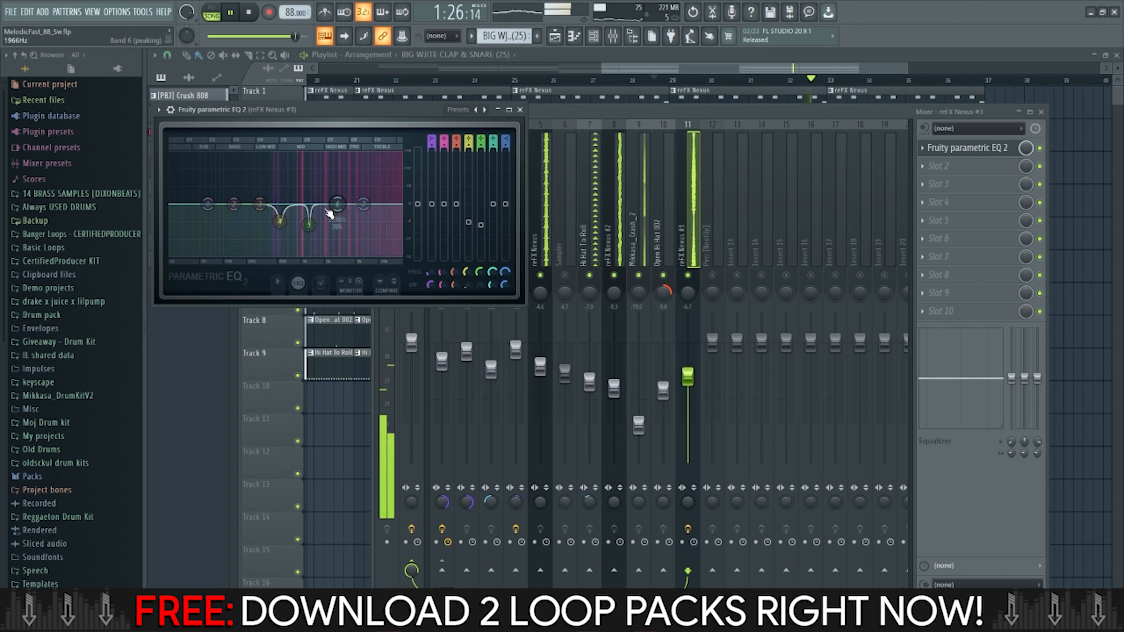
key("space")
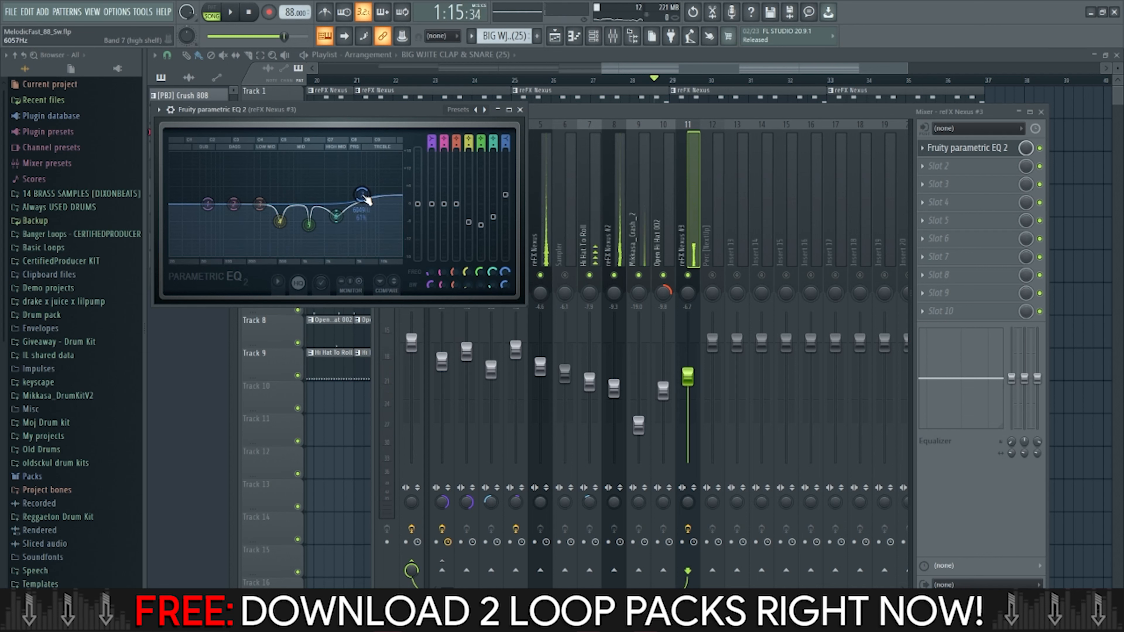
left_click_drag(336, 217, 349, 216)
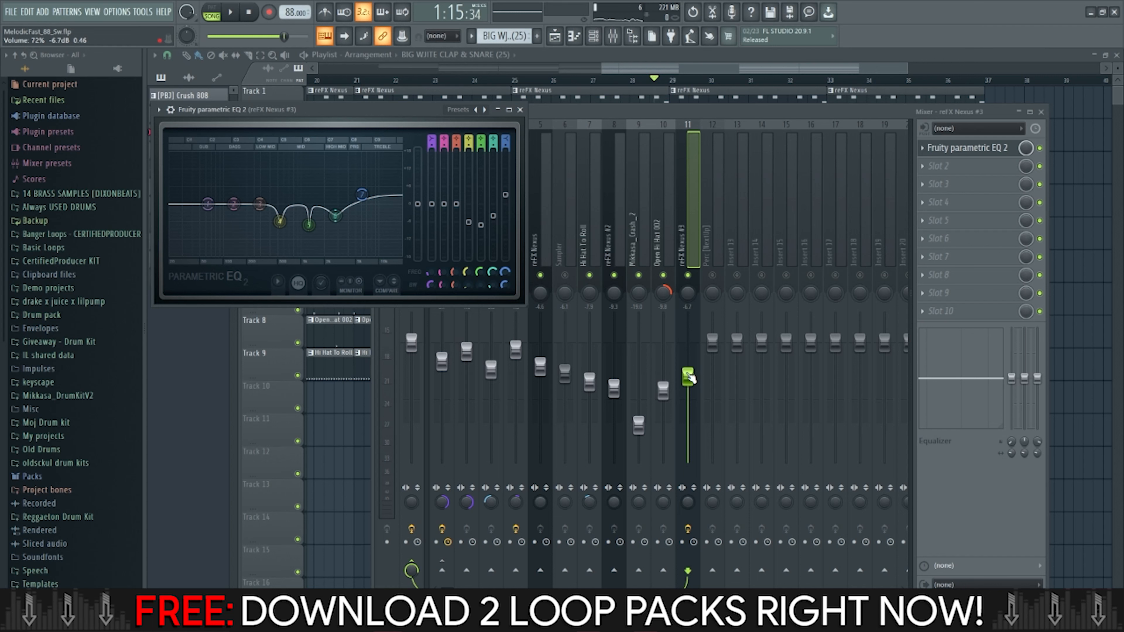
Adjust the reFX Nexus #3 mixer level to about -6.6 dB, stop playback, and return to the arrangement.
left_click(688, 377)
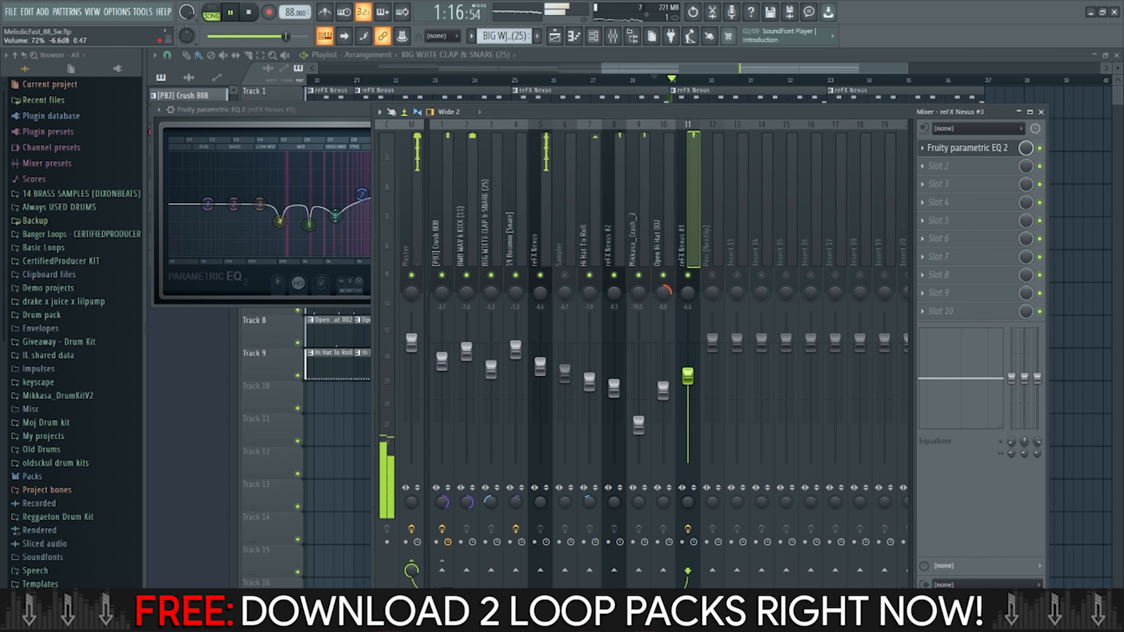
key("space")
left_click(1087, 299)
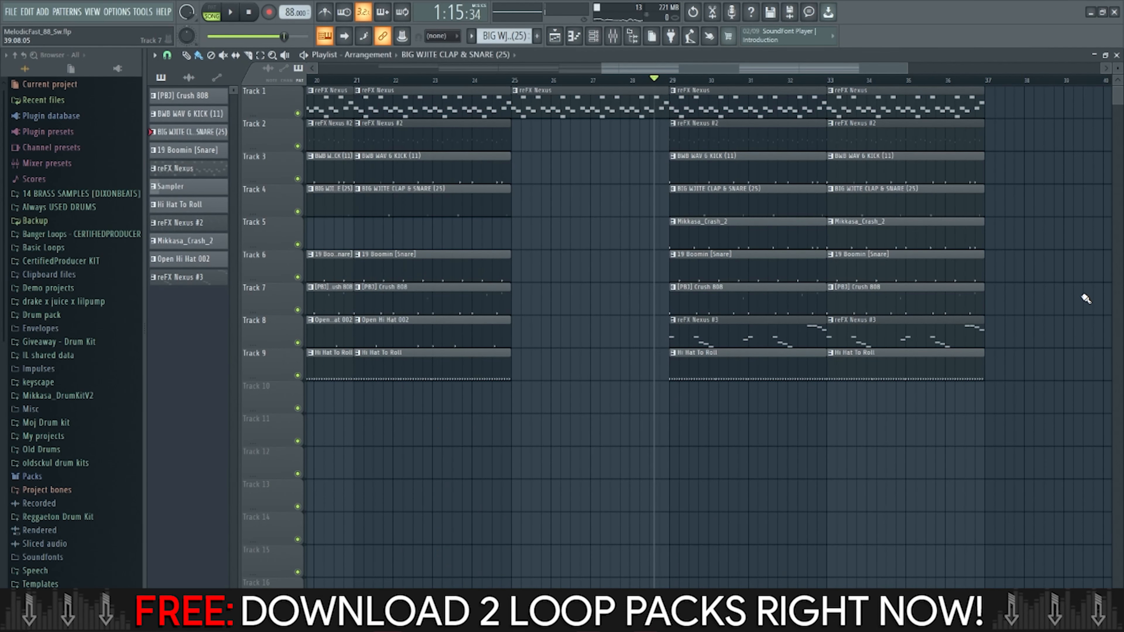
Play the arrangement from bar 25 through the speakers, and switch the playback device back to headphones.
left_click(525, 79)
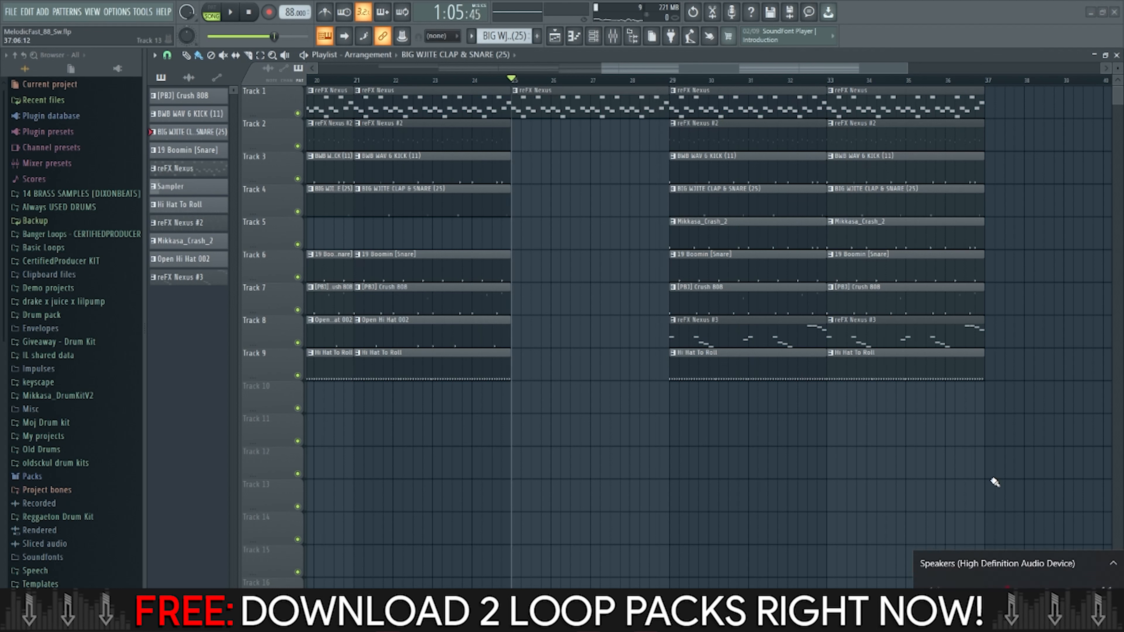
key("space")
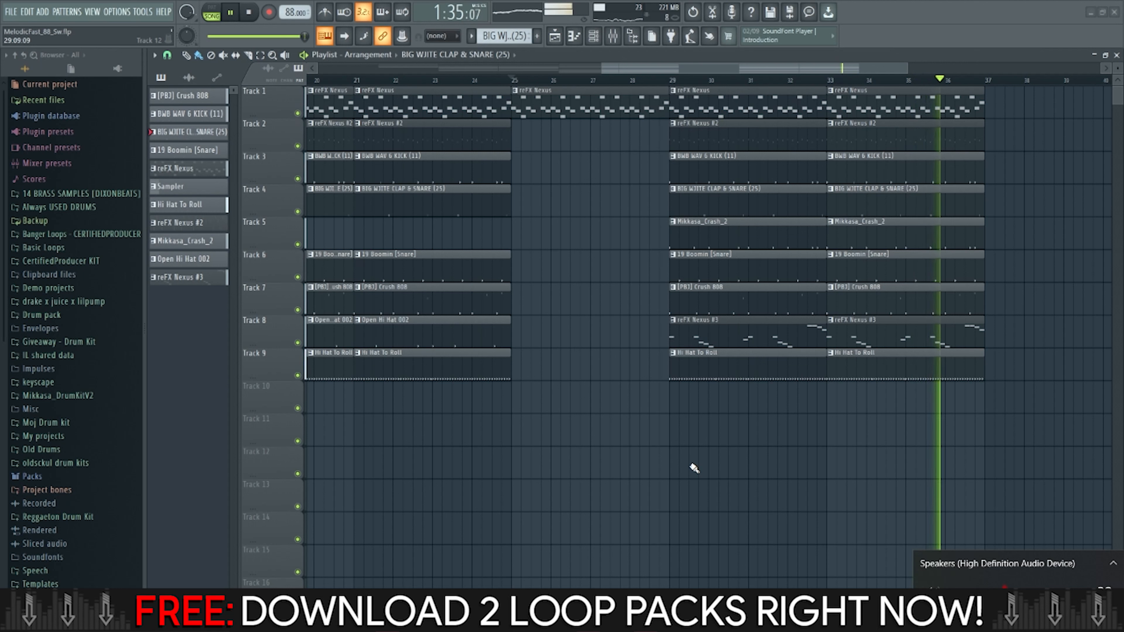
left_click(1018, 564)
left_click(1002, 560)
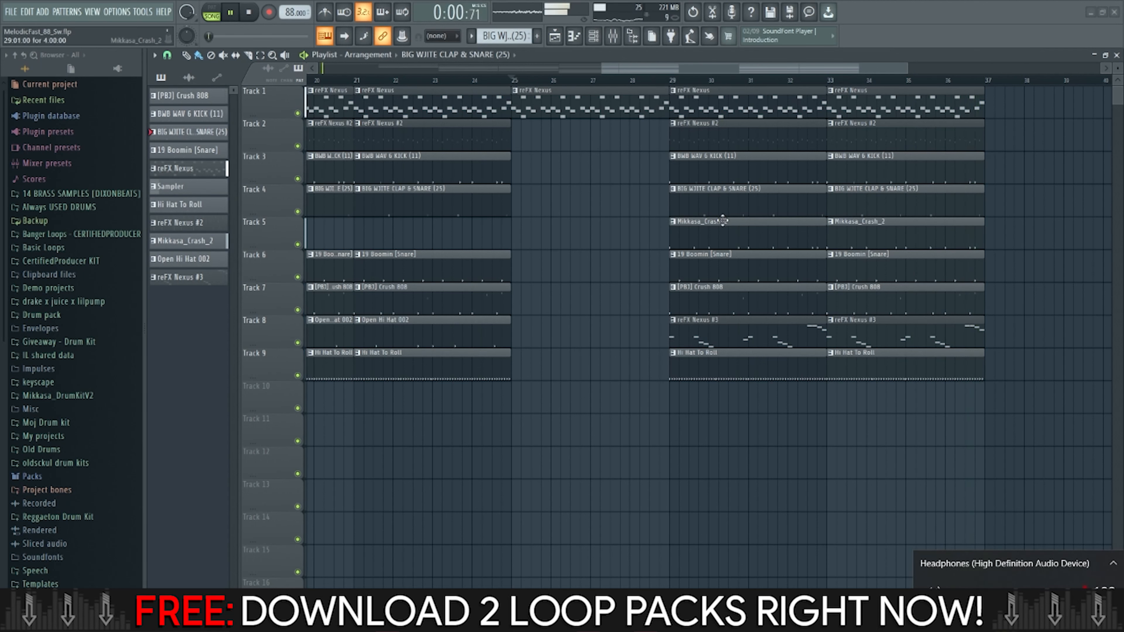
Reduce the high-shelf boost in the reFX Nexus #3 equalizer and lower the track's mixer level to about -6.8 dB.
left_click(613, 36)
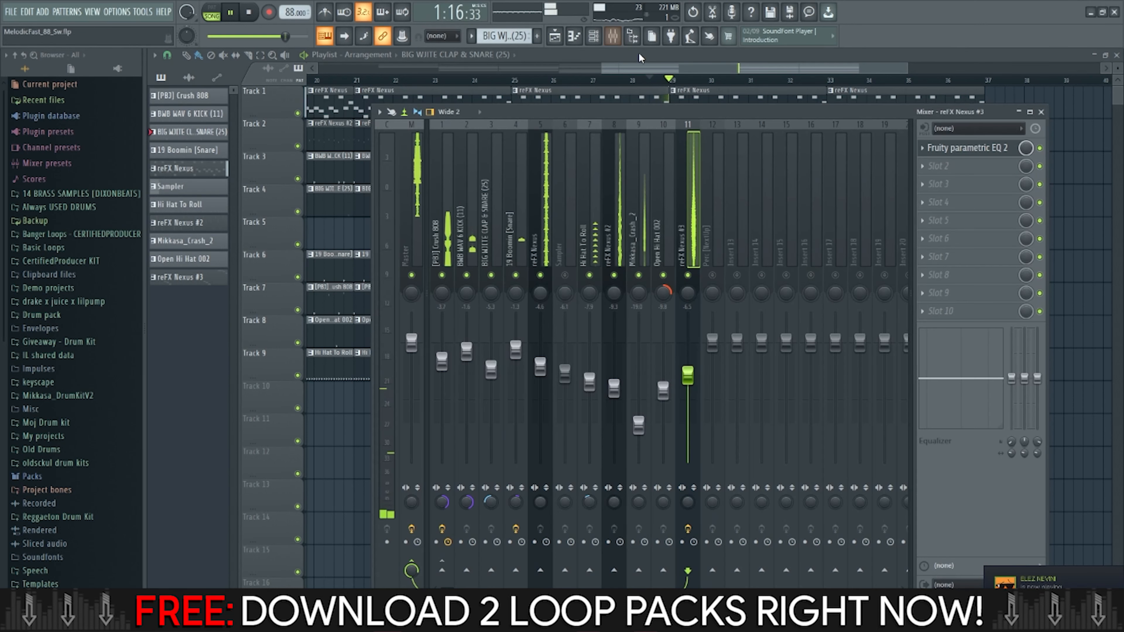
left_click(945, 150)
key("space")
left_click_drag(389, 203, 364, 196)
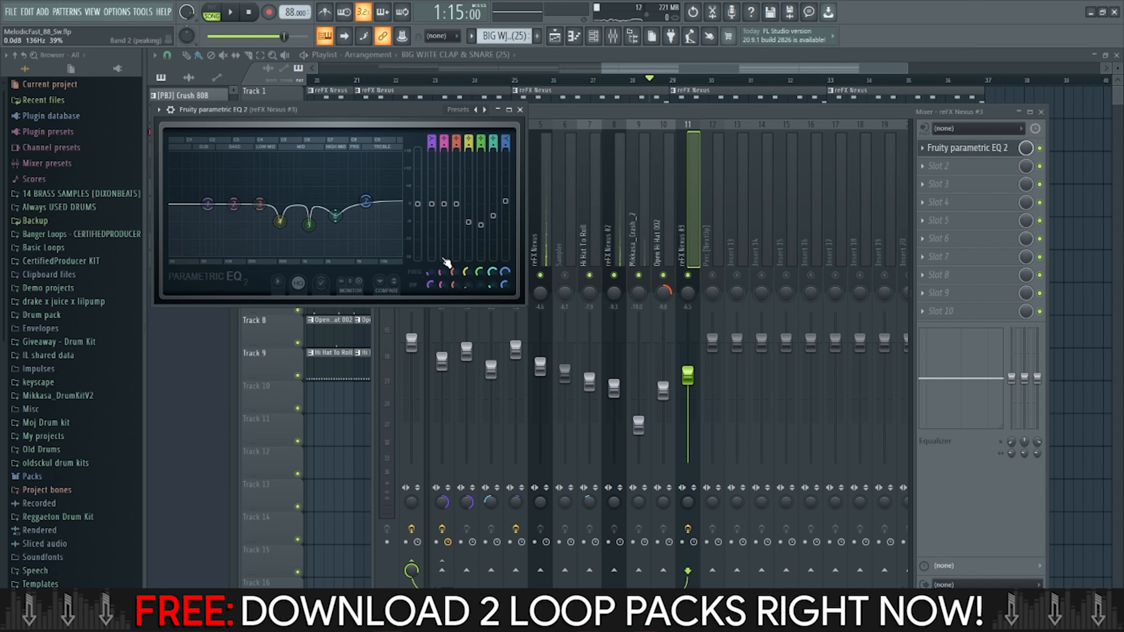
left_click_drag(688, 385, 687, 388)
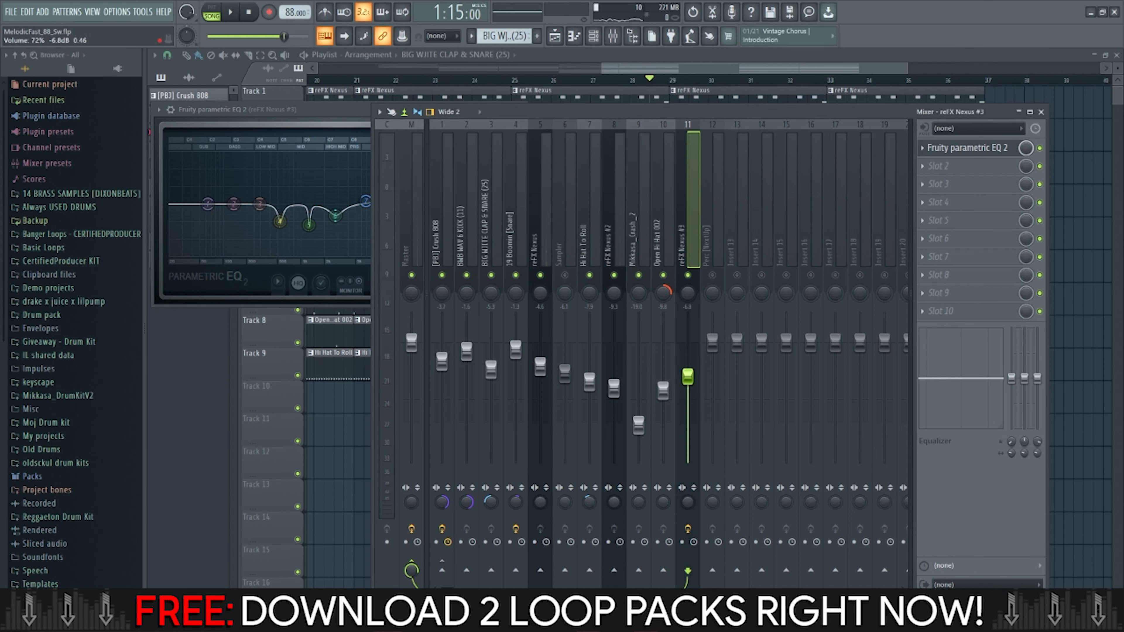
Check the running recording in OBS, return to the FL Studio arrangement, and play it back.
left_click(595, 625)
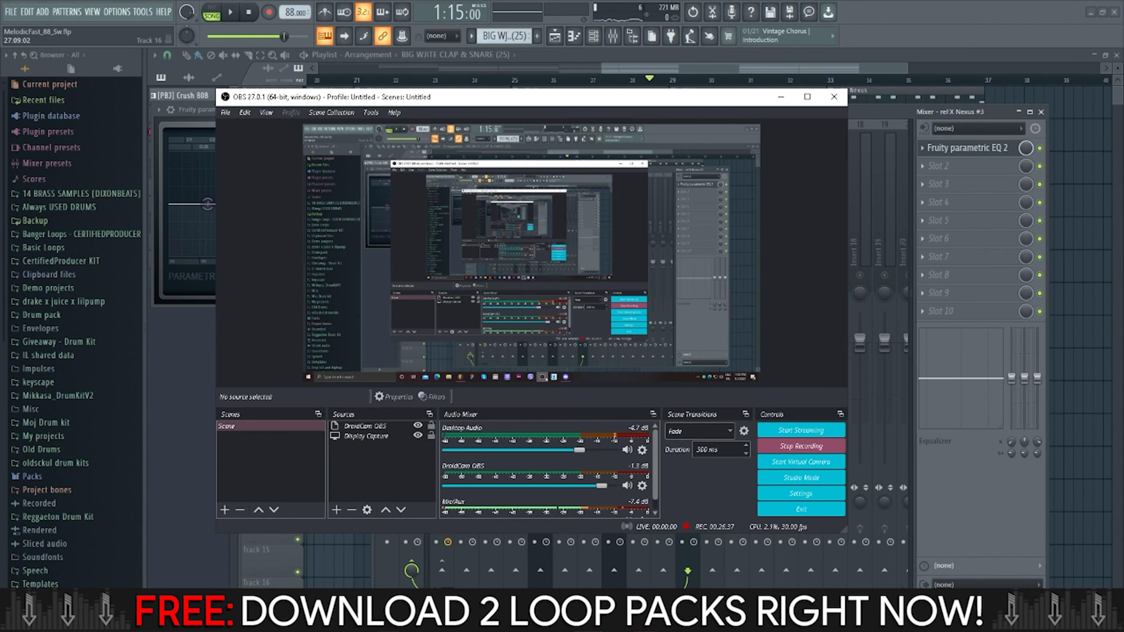
left_click(596, 625)
left_click(367, 472)
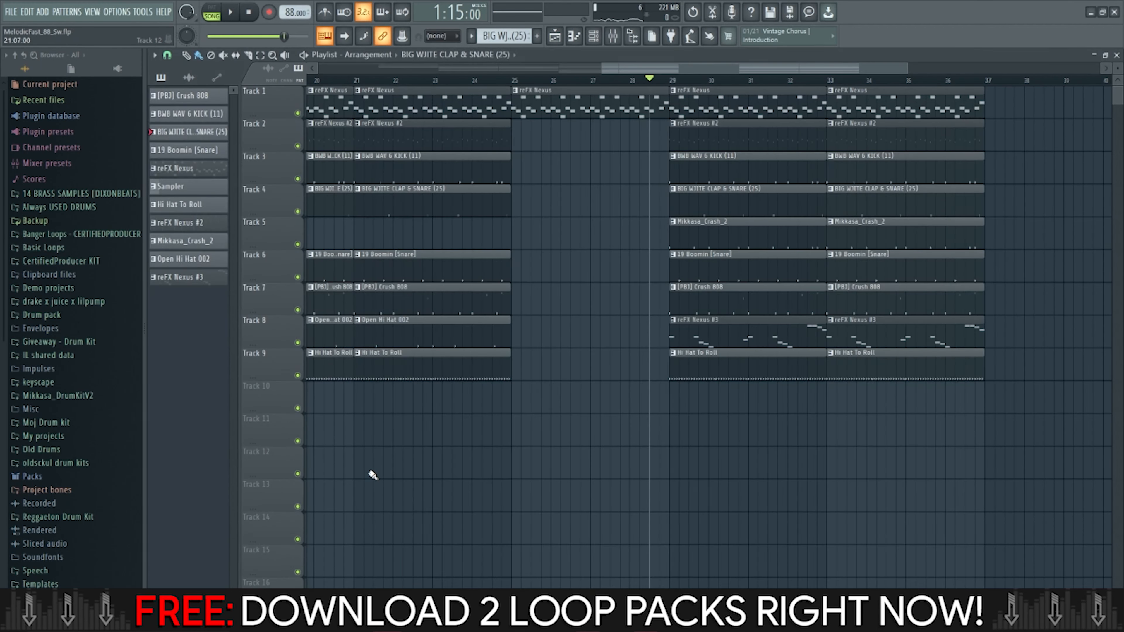
scroll(580, 126, "down", 2)
left_click(467, 84)
key("space")
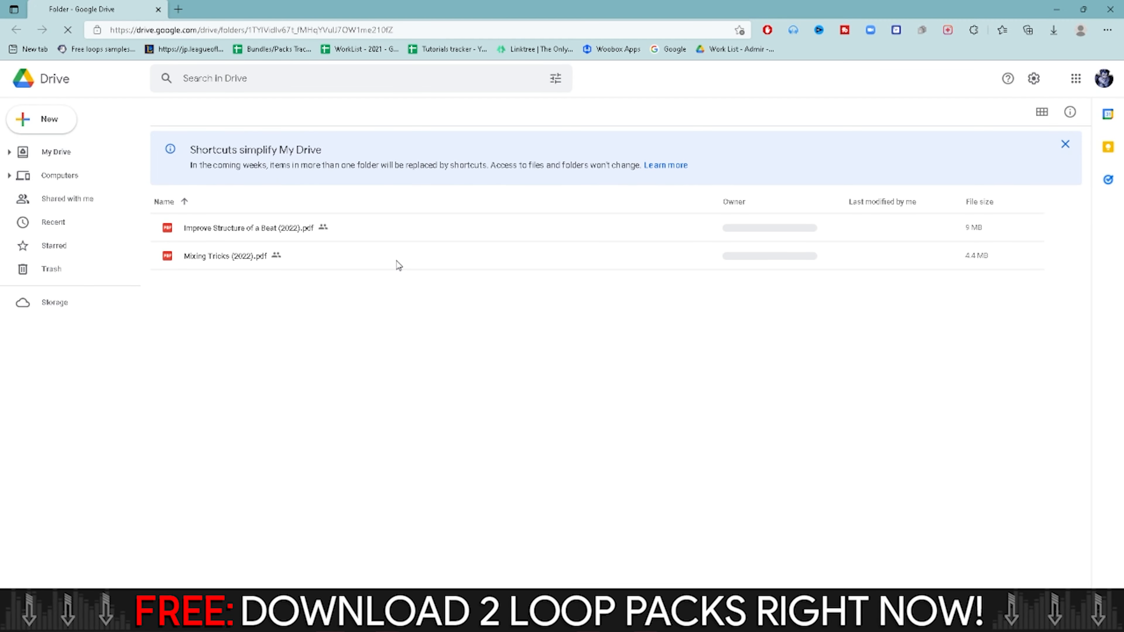
Open Mixing Tricks (2022).pdf in Google Drive and read from the introduction through the mono mixing tip.
left_click(397, 262)
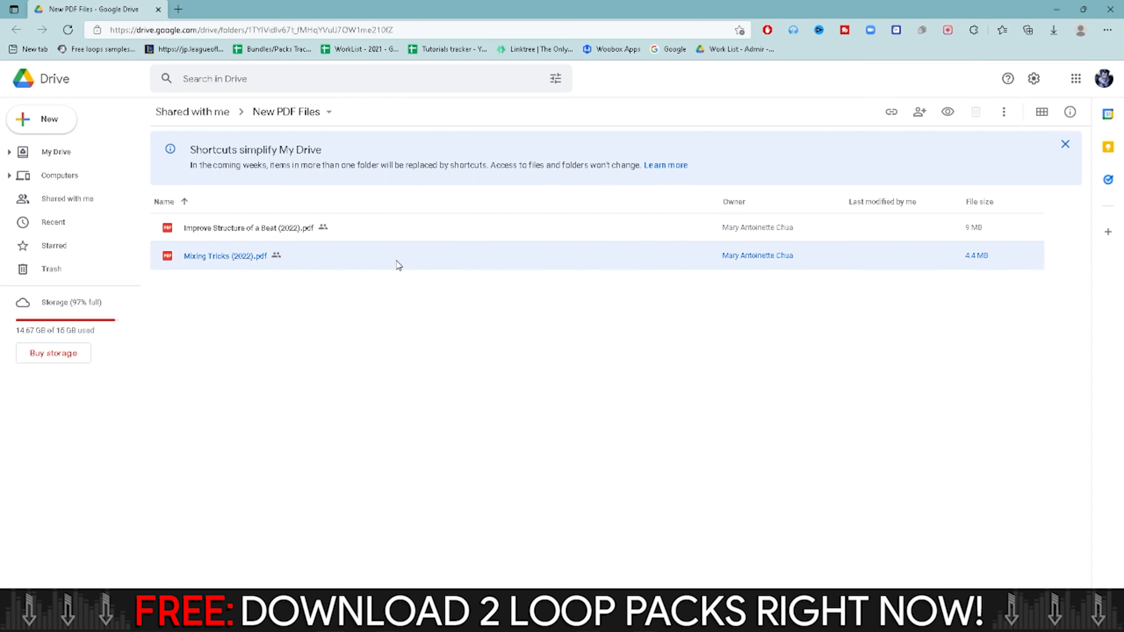
double_click(399, 265)
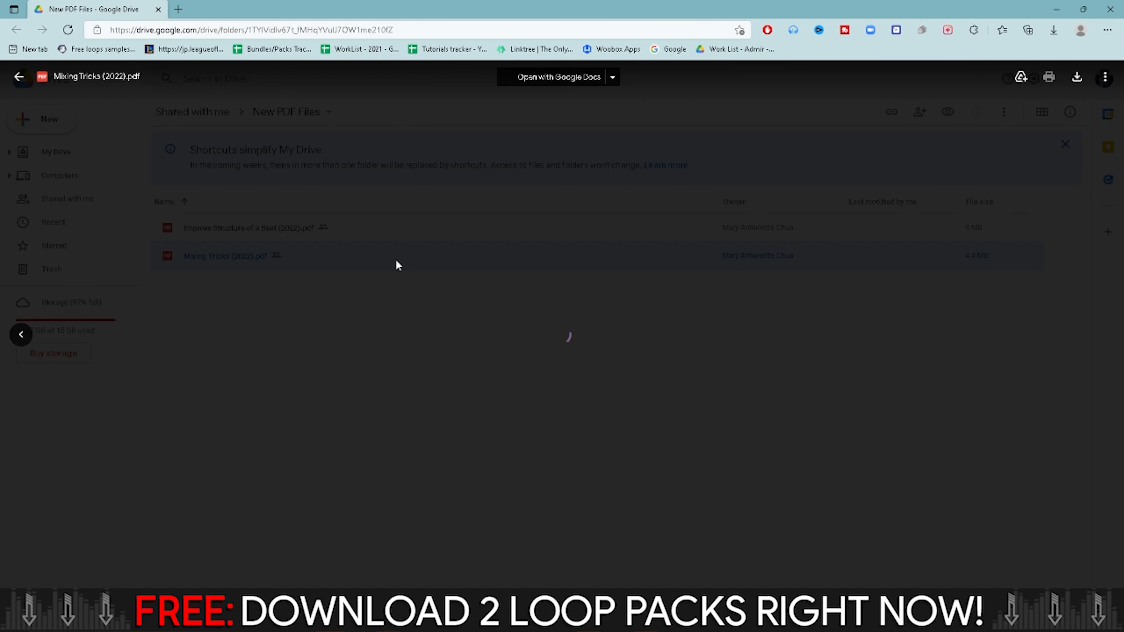
scroll(559, 284, "down", 10)
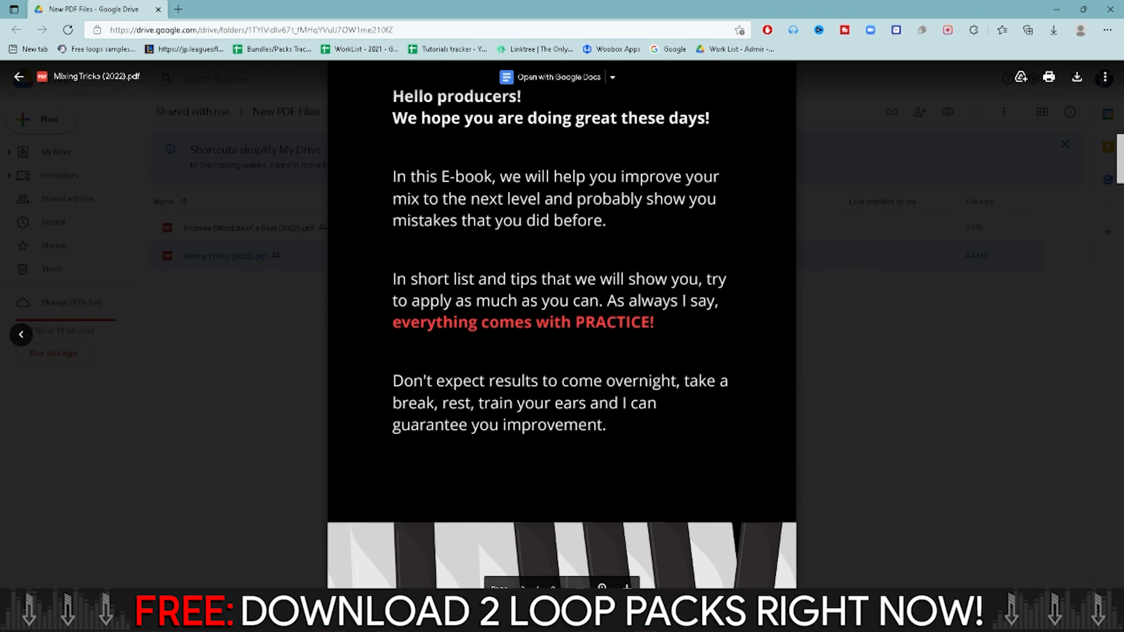
scroll(562, 293, "up", 3)
scroll(562, 293, "down", 15)
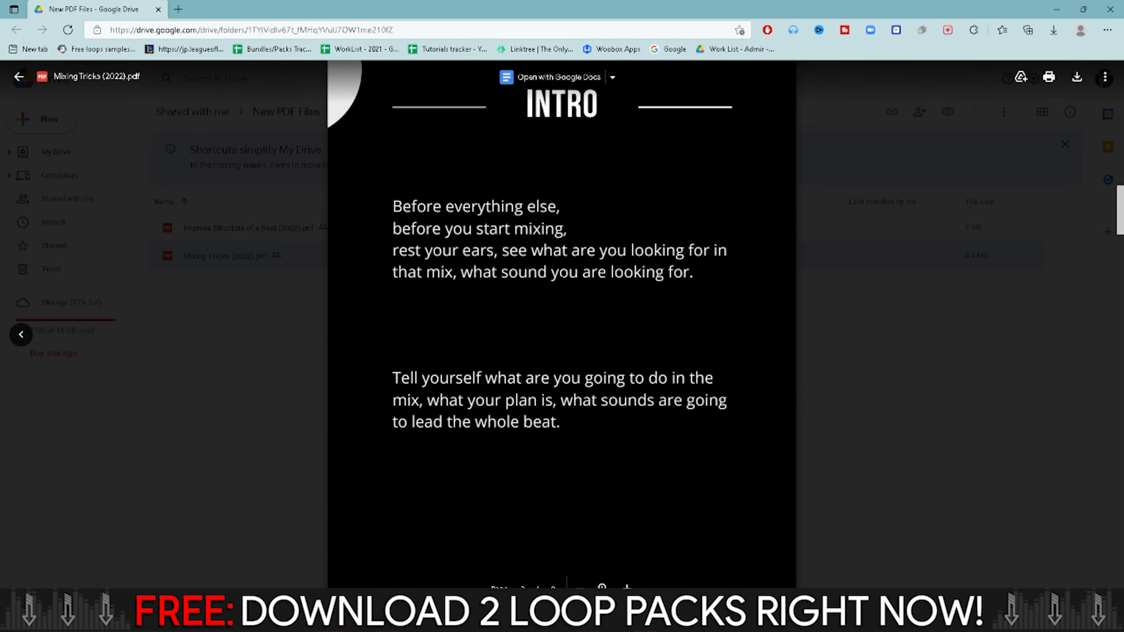
scroll(562, 292, "down", 15)
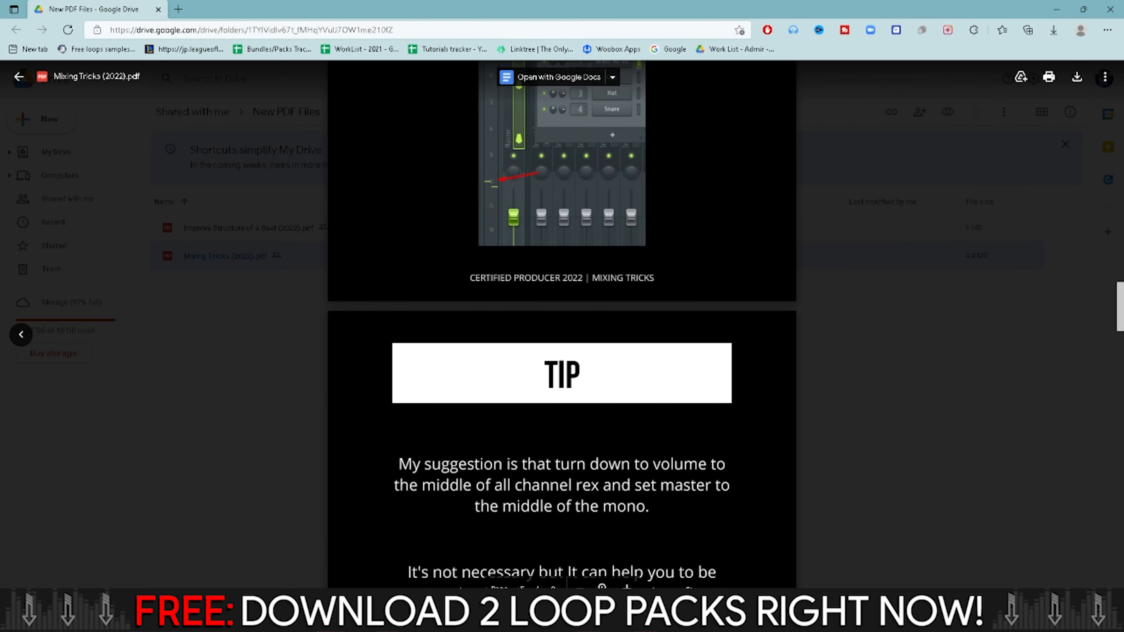
scroll(562, 292, "down", 3)
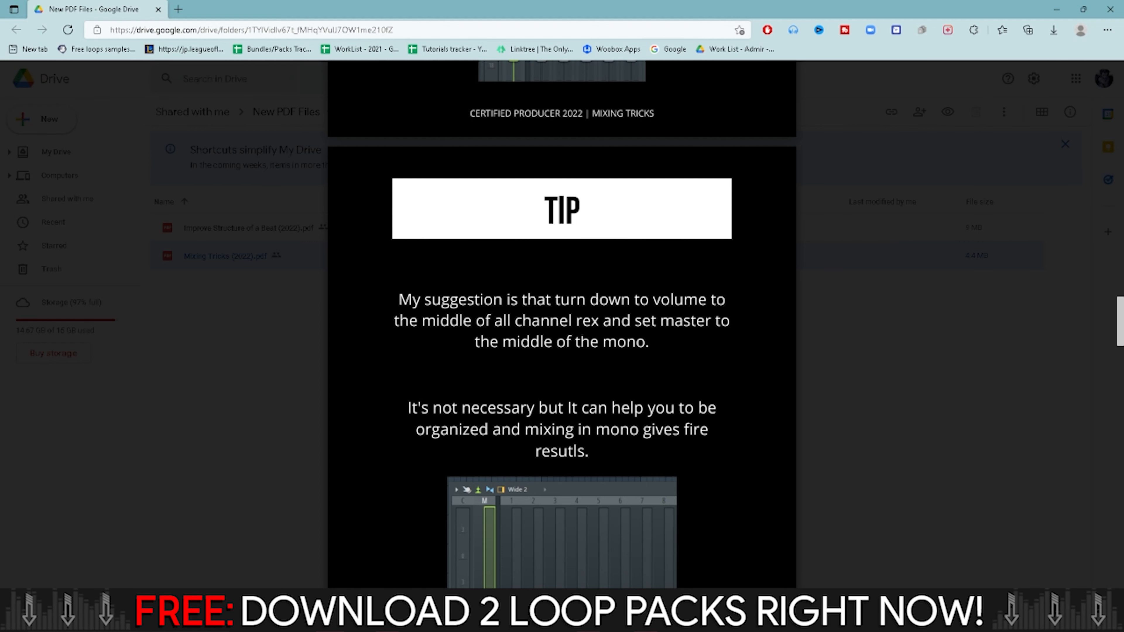
scroll(562, 323, "down", 9)
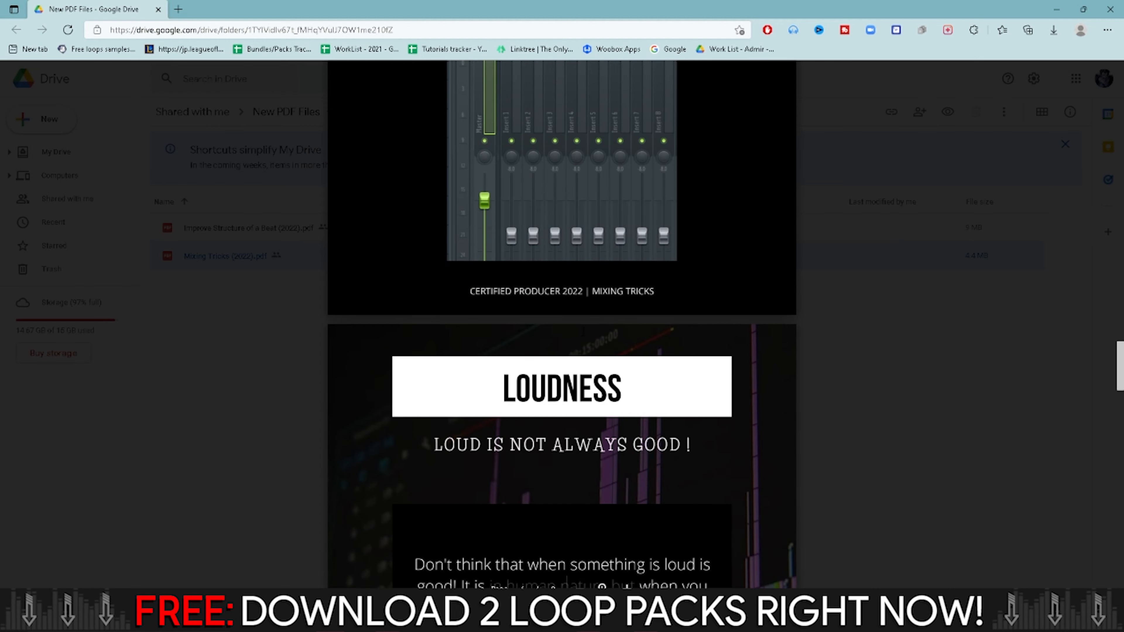
Read the PDF's loudness and break advice through to the last page, and close the browser.
scroll(562, 323, "down", 6)
scroll(562, 323, "down", 16)
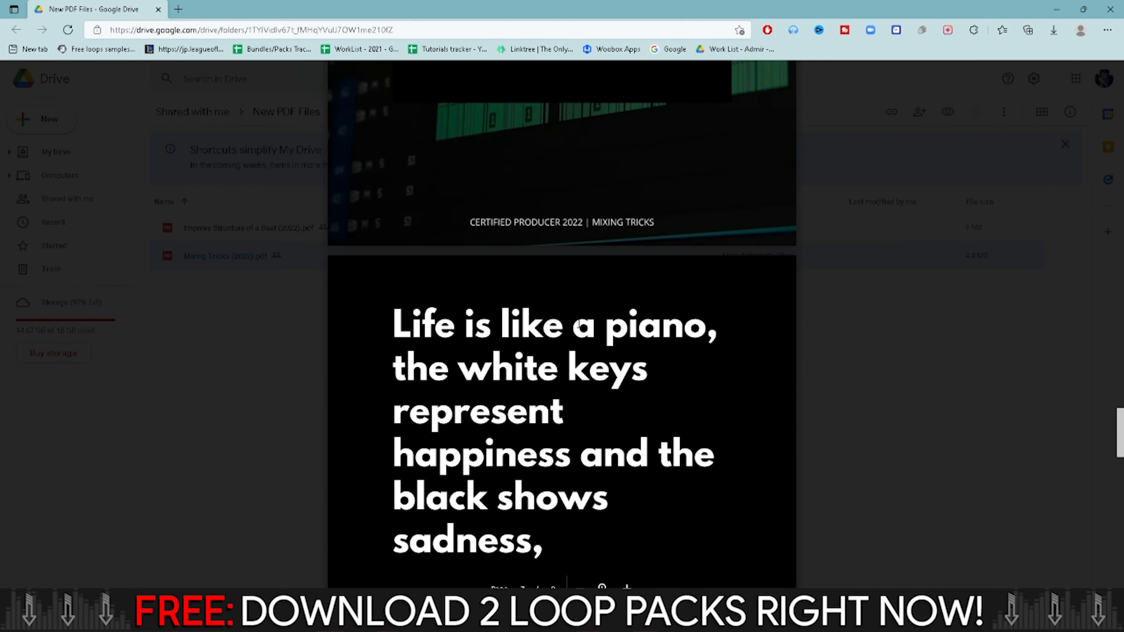
scroll(563, 323, "down", 8)
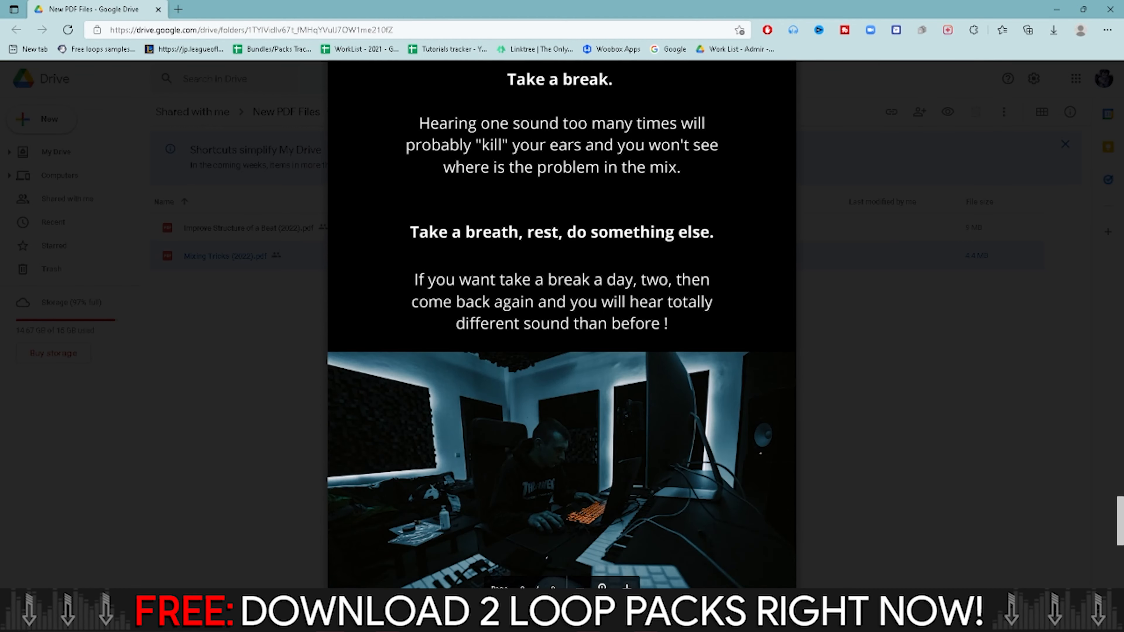
scroll(562, 323, "up", 8)
scroll(562, 323, "down", 5)
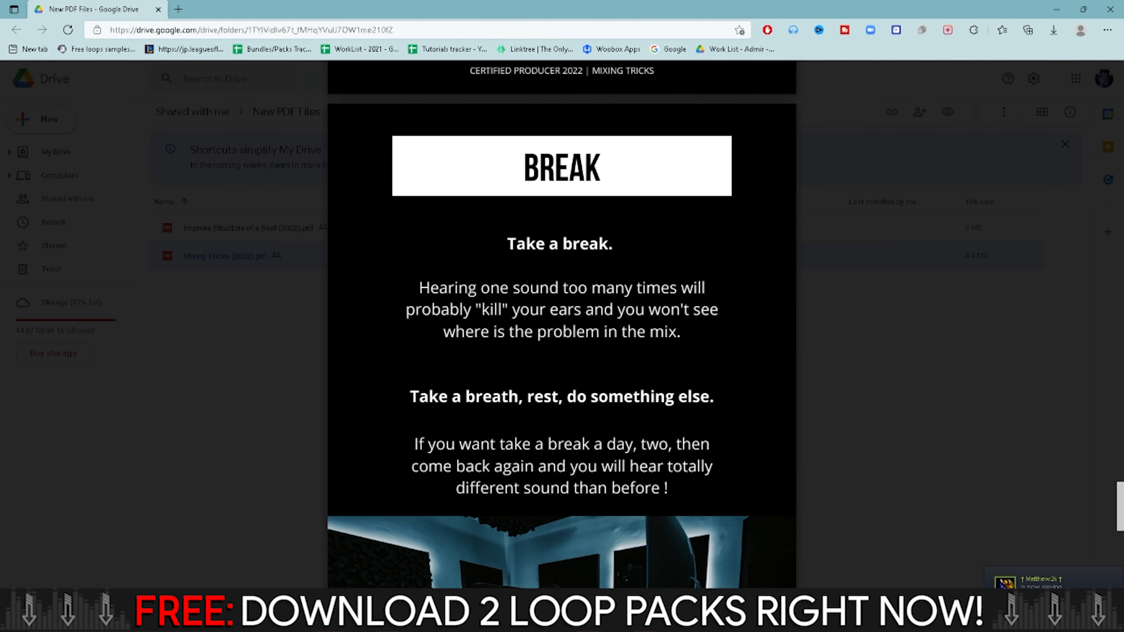
scroll(562, 323, "down", 15)
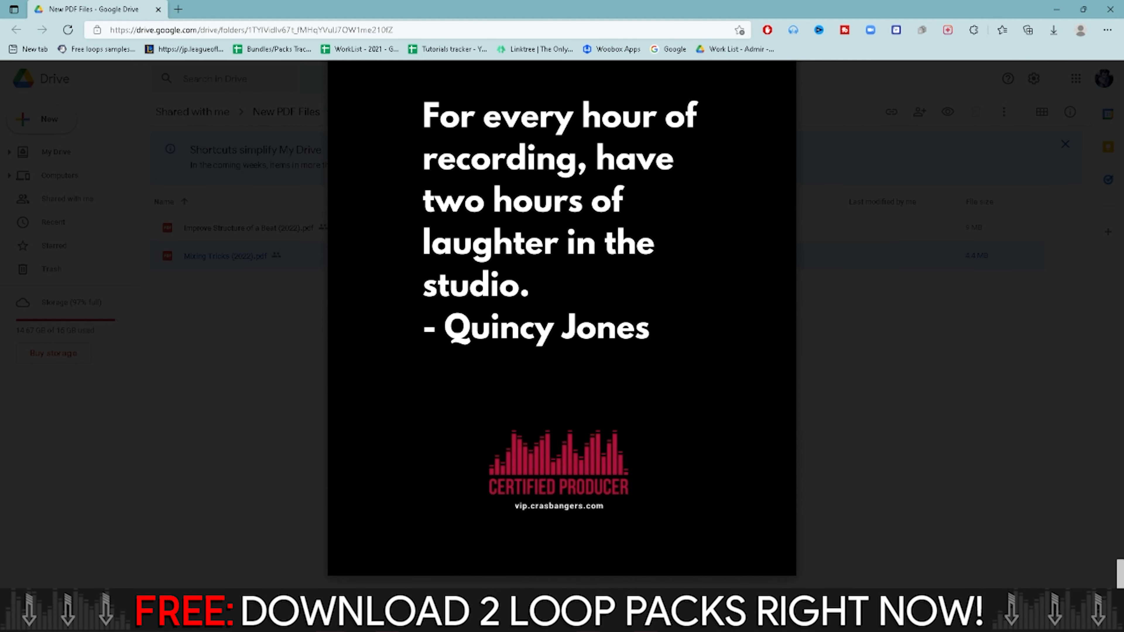
scroll(823, 278, "up", 11)
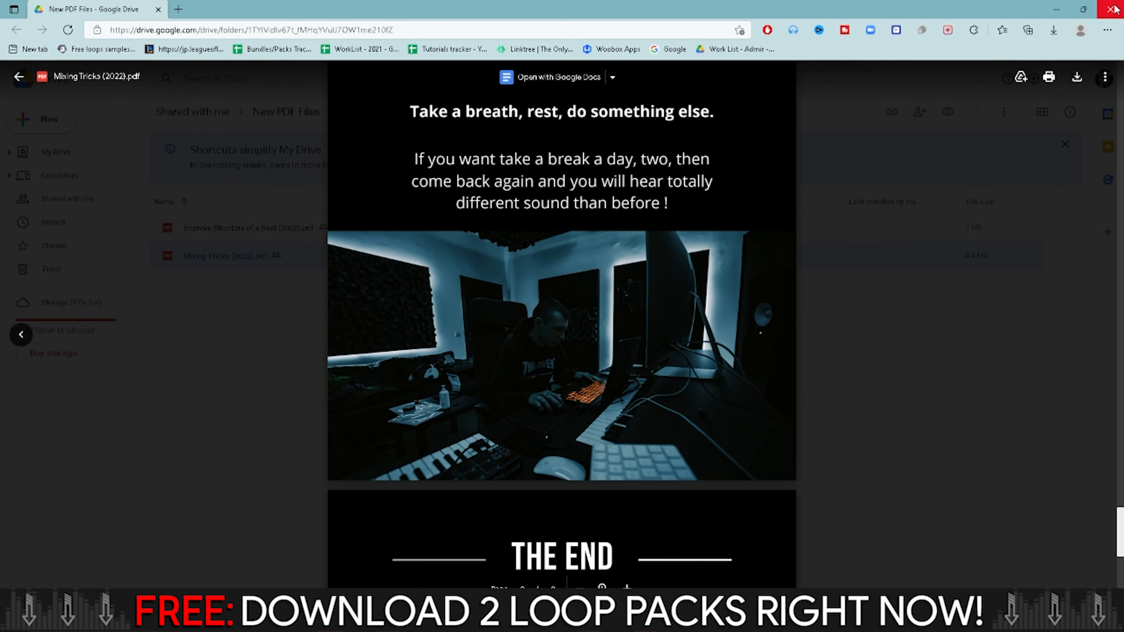
left_click(1112, 10)
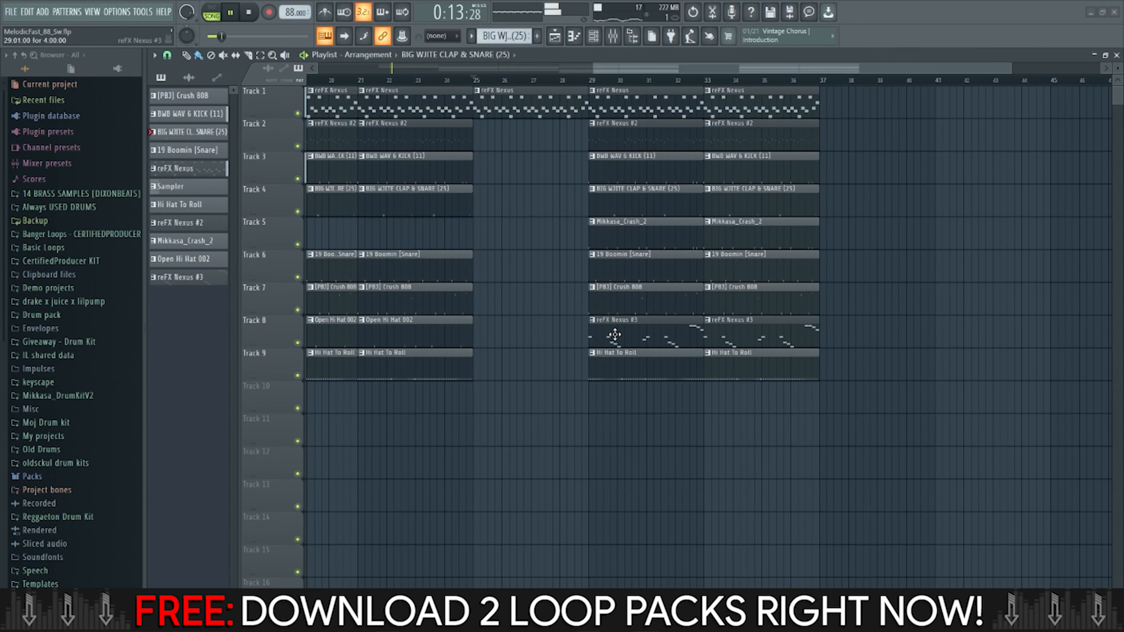
Open the recent project love derill beat.flp.
scroll(615, 335, "down", 2)
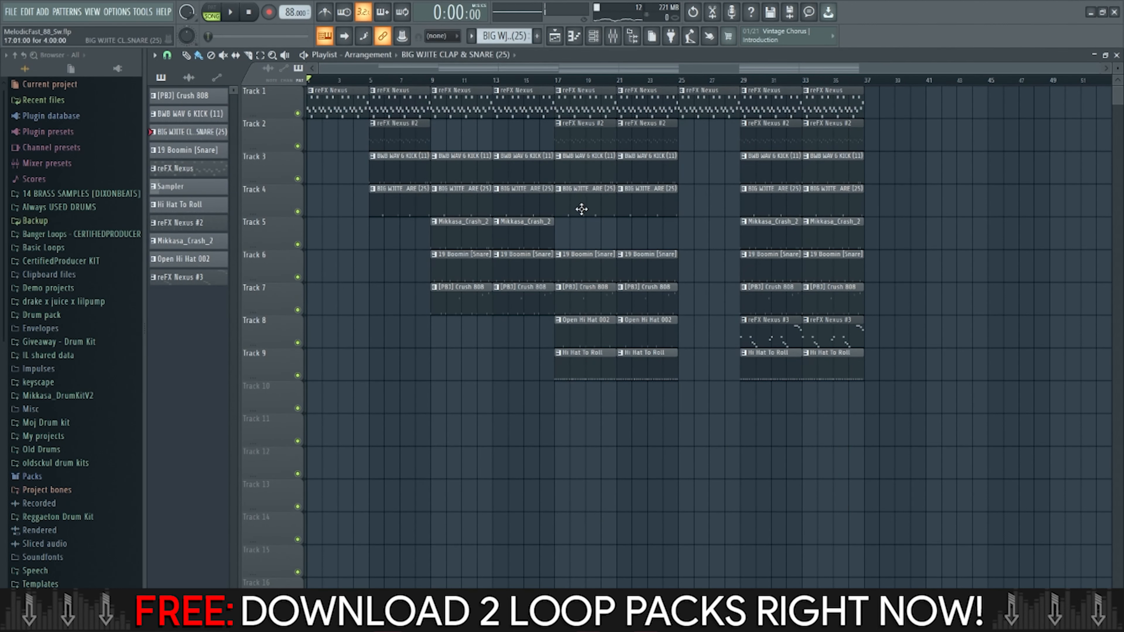
left_click(13, 13)
left_click(13, 13)
left_click(15, 14)
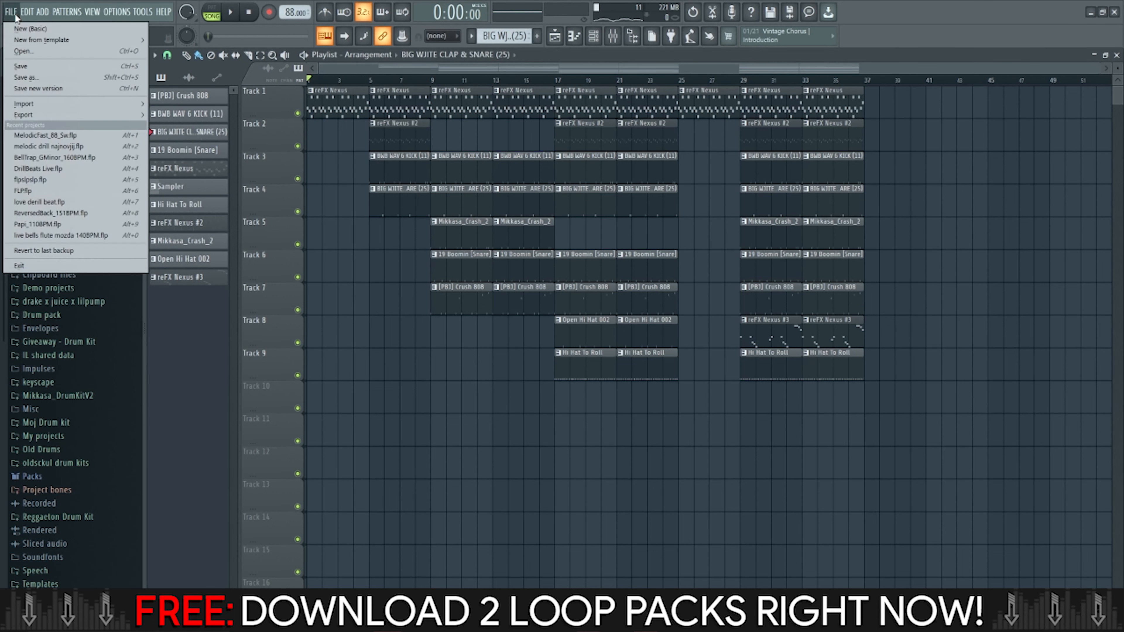
left_click(15, 17)
left_click(5, 11)
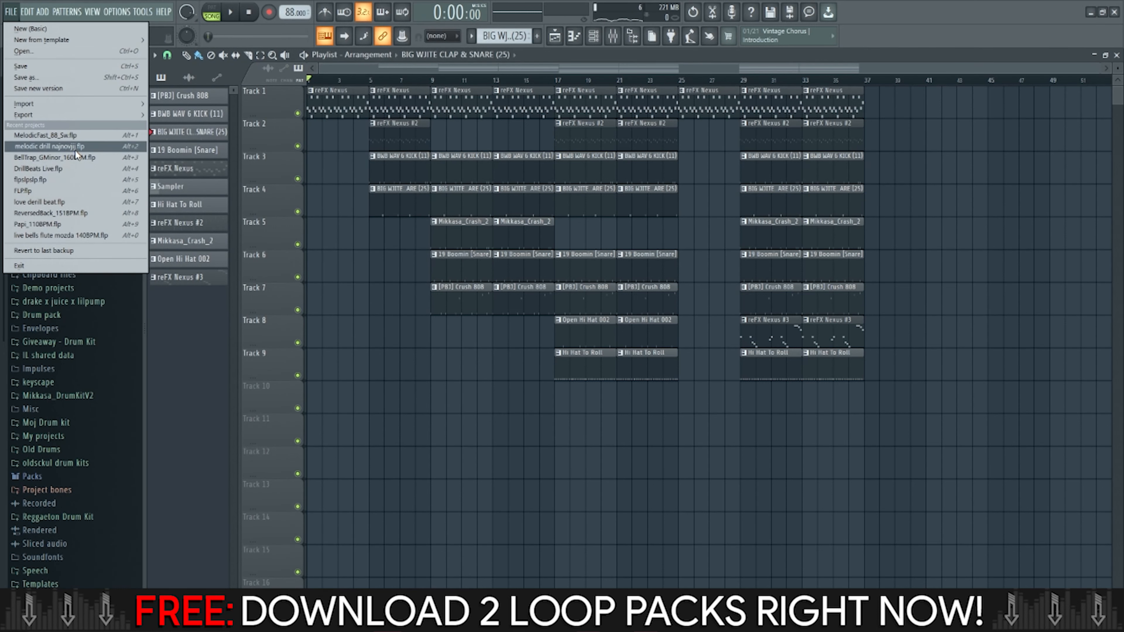
left_click(66, 203)
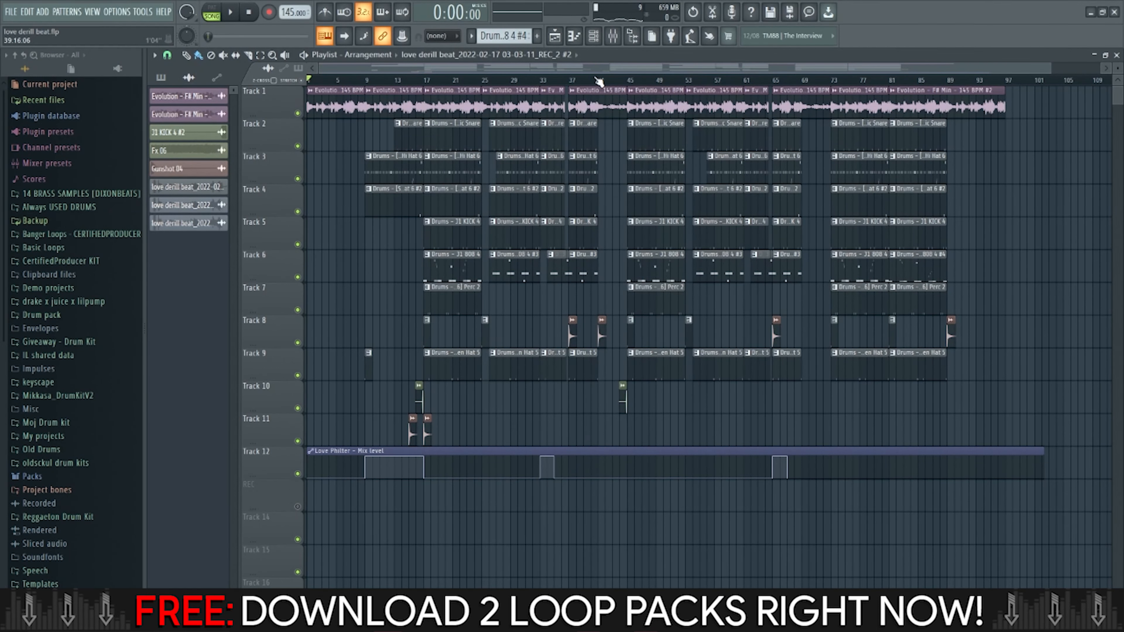
Listen to the drill beat's arrangement on headphones, and replay it with the playback device set to Speakers.
key("space")
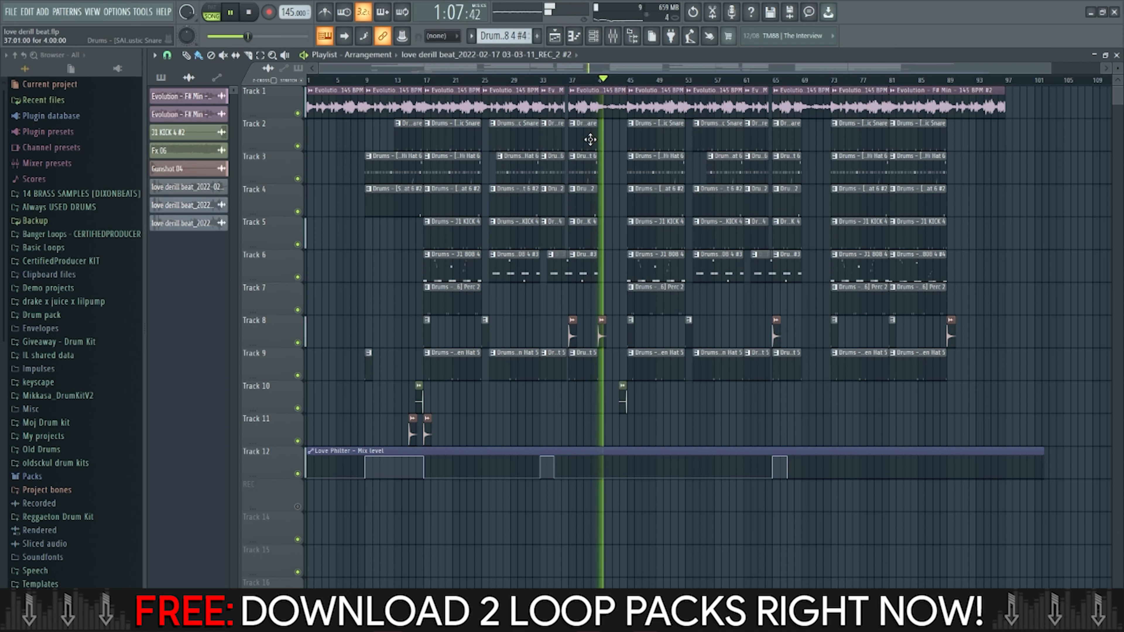
key("space")
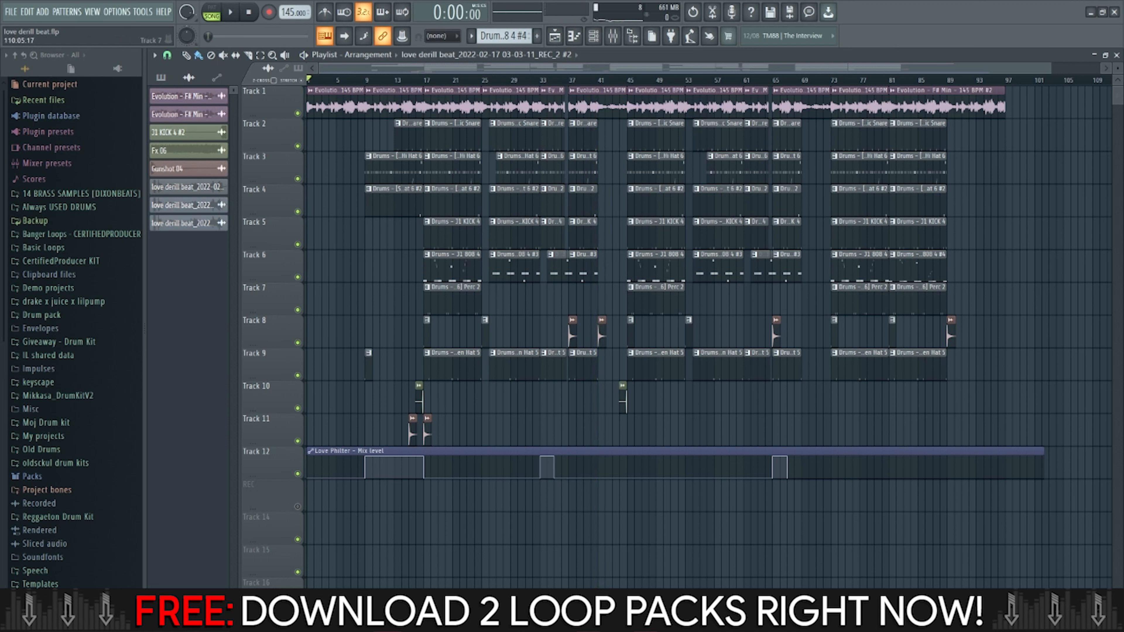
left_click(991, 625)
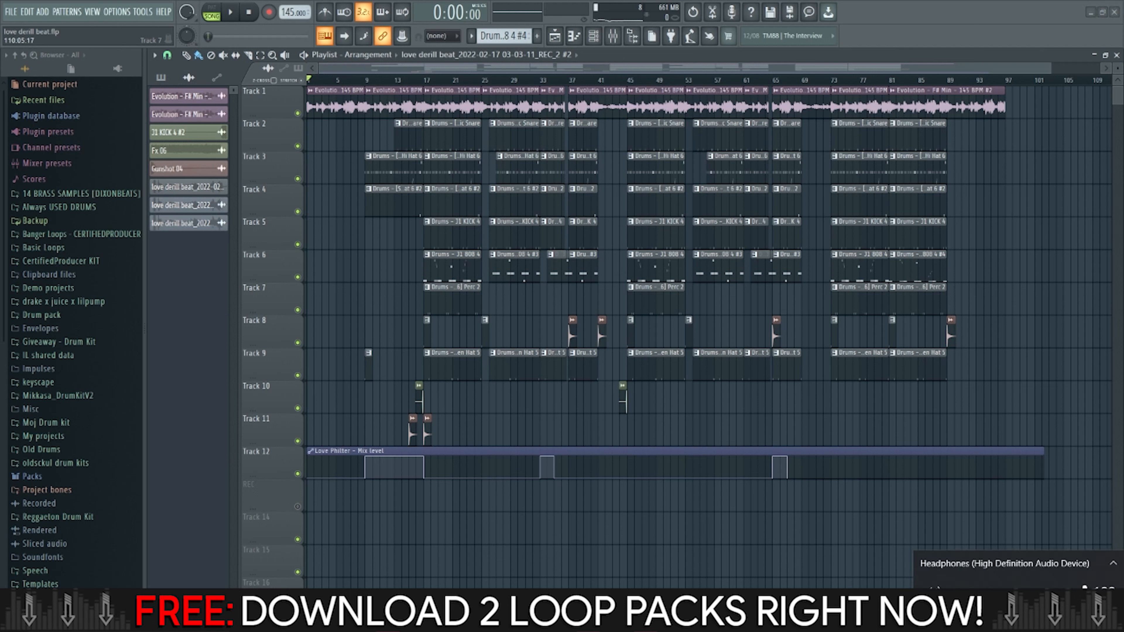
left_click(1027, 571)
left_click(969, 533)
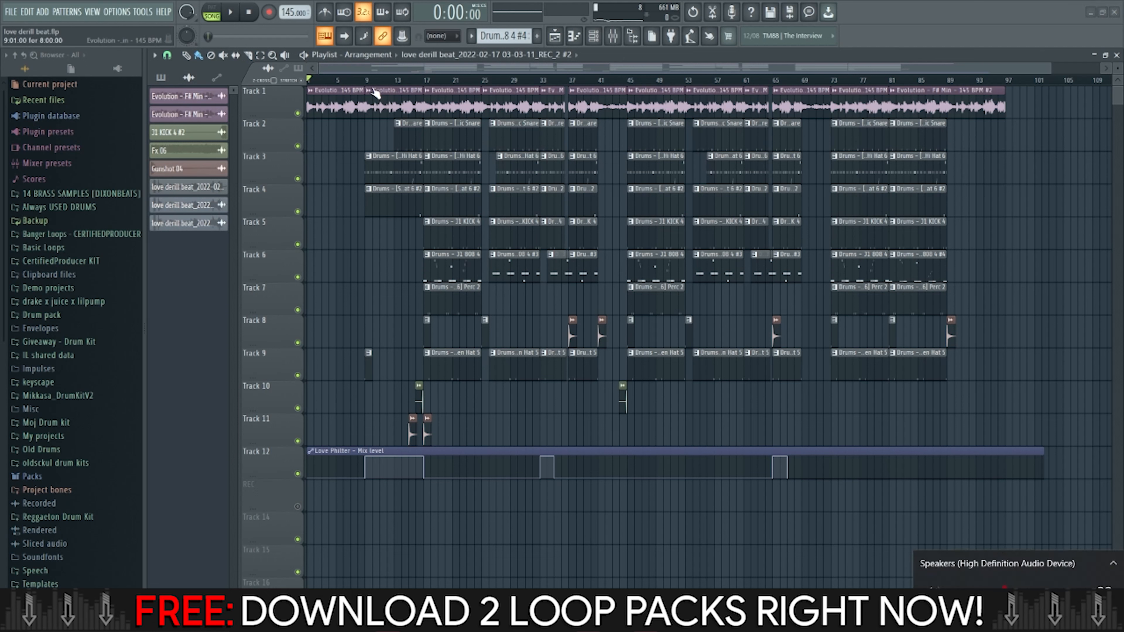
key("space")
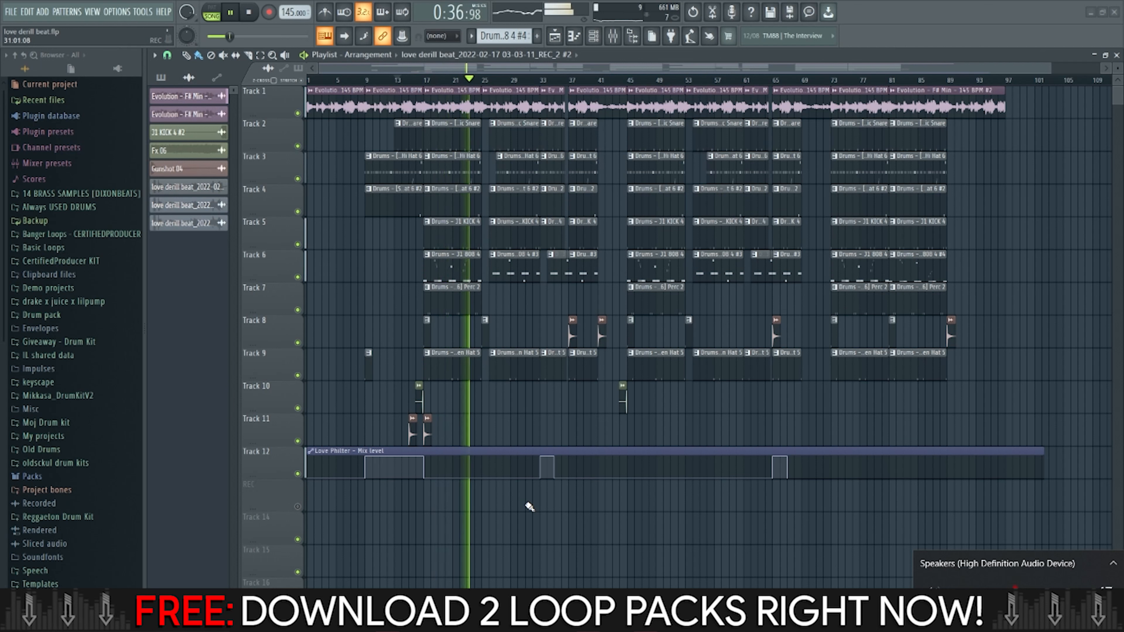
Switch the playback device back to Headphones, stop the beat, and bring up the OBS window.
left_click(1001, 554)
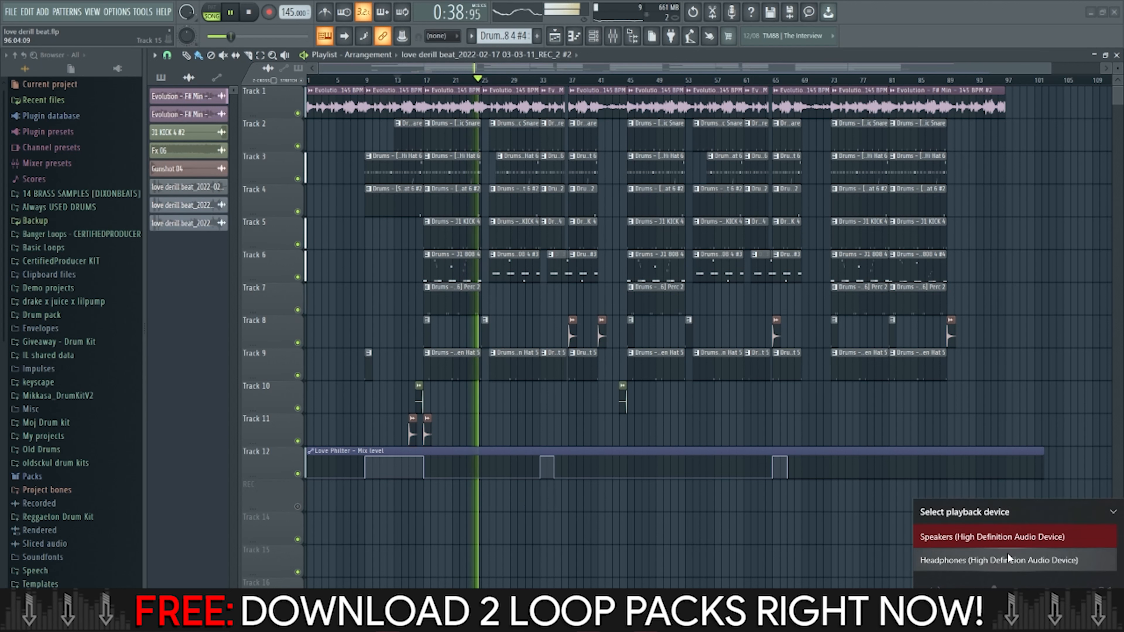
left_click(999, 560)
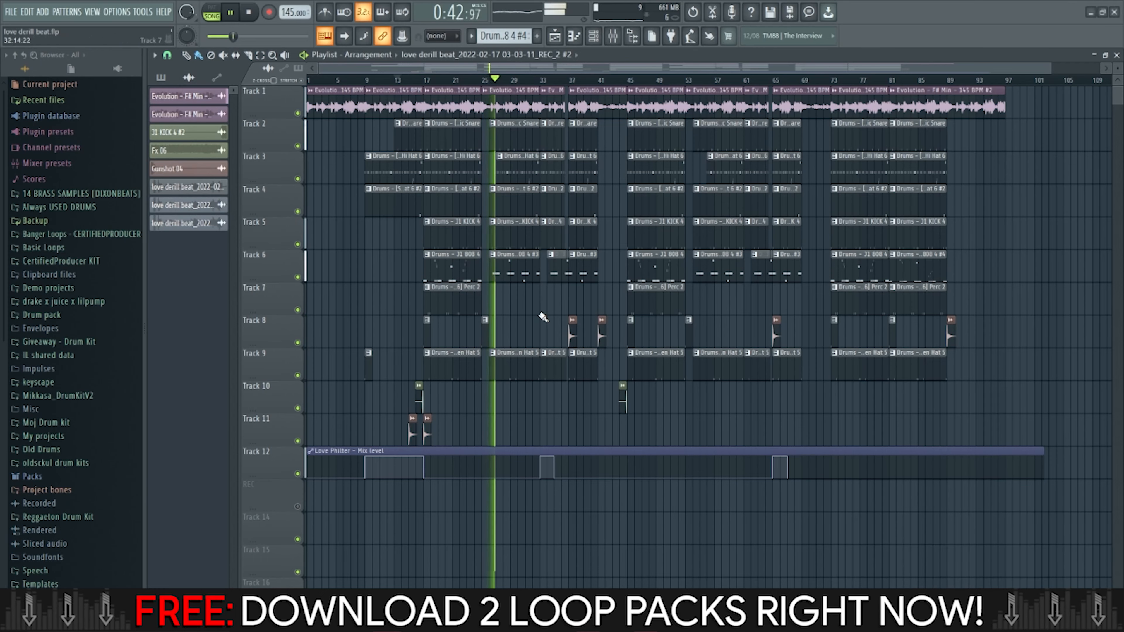
key("space")
key("alt+Tab")
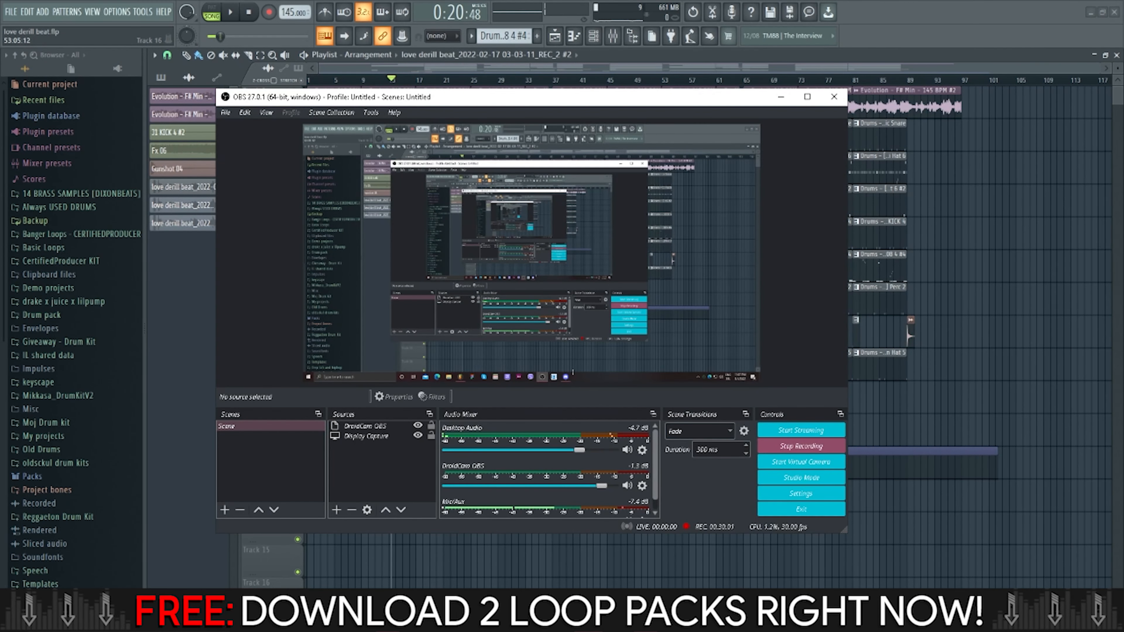